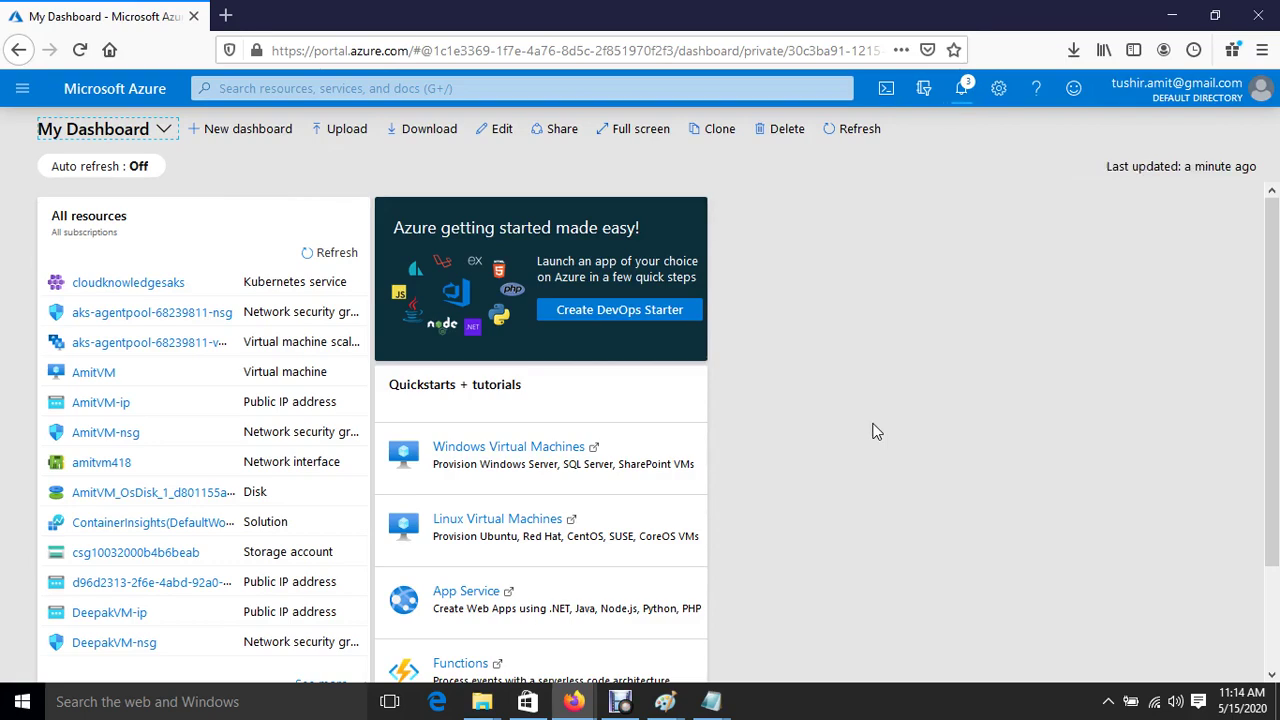
Open Paint and restore its window to a smaller size over the Azure dashboard
key("super+r")
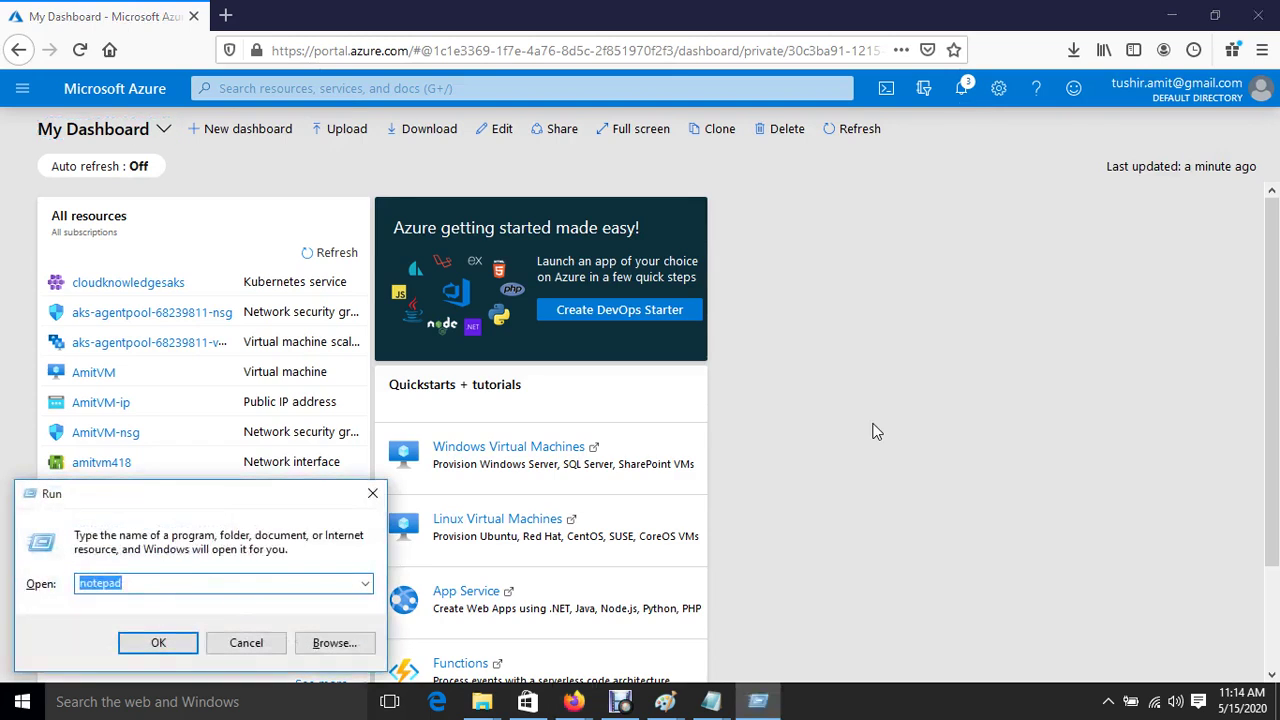
type("mspaint")
key("Return")
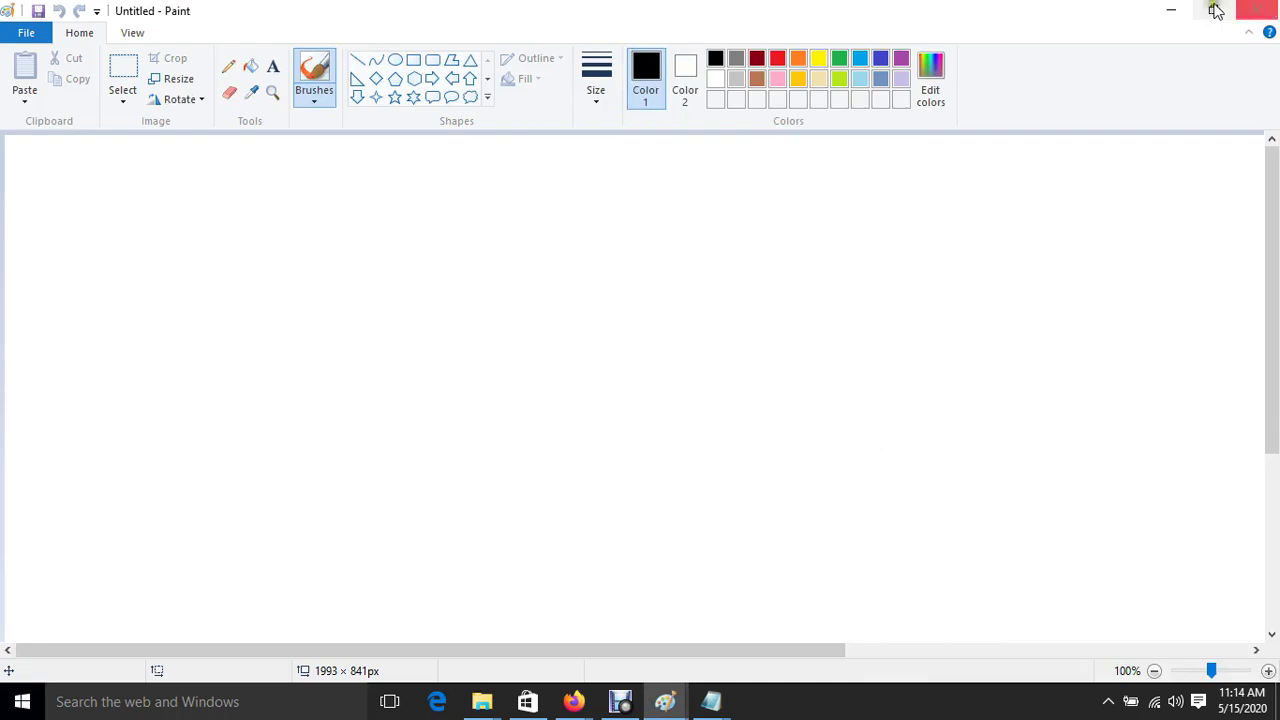
left_click(1215, 10)
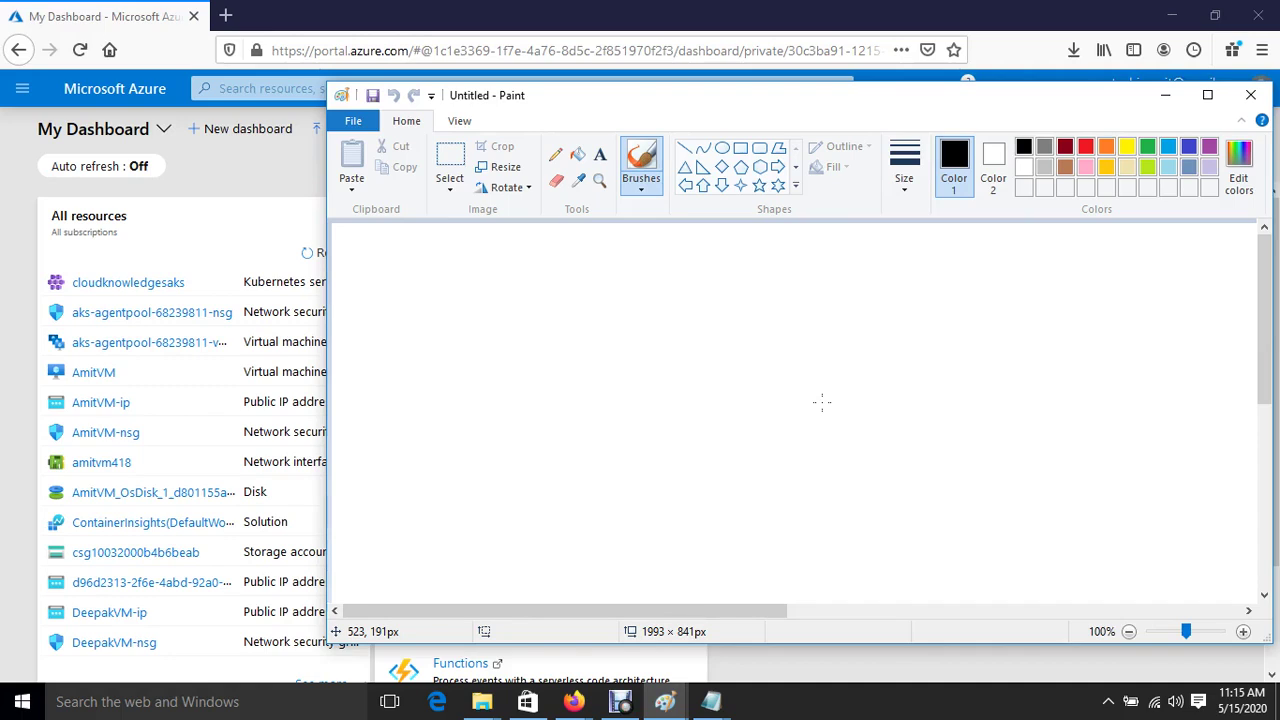
Draw a rectangle about 204 × 74 px near the top of the canvas and label it "Vnet"
left_click(742, 149)
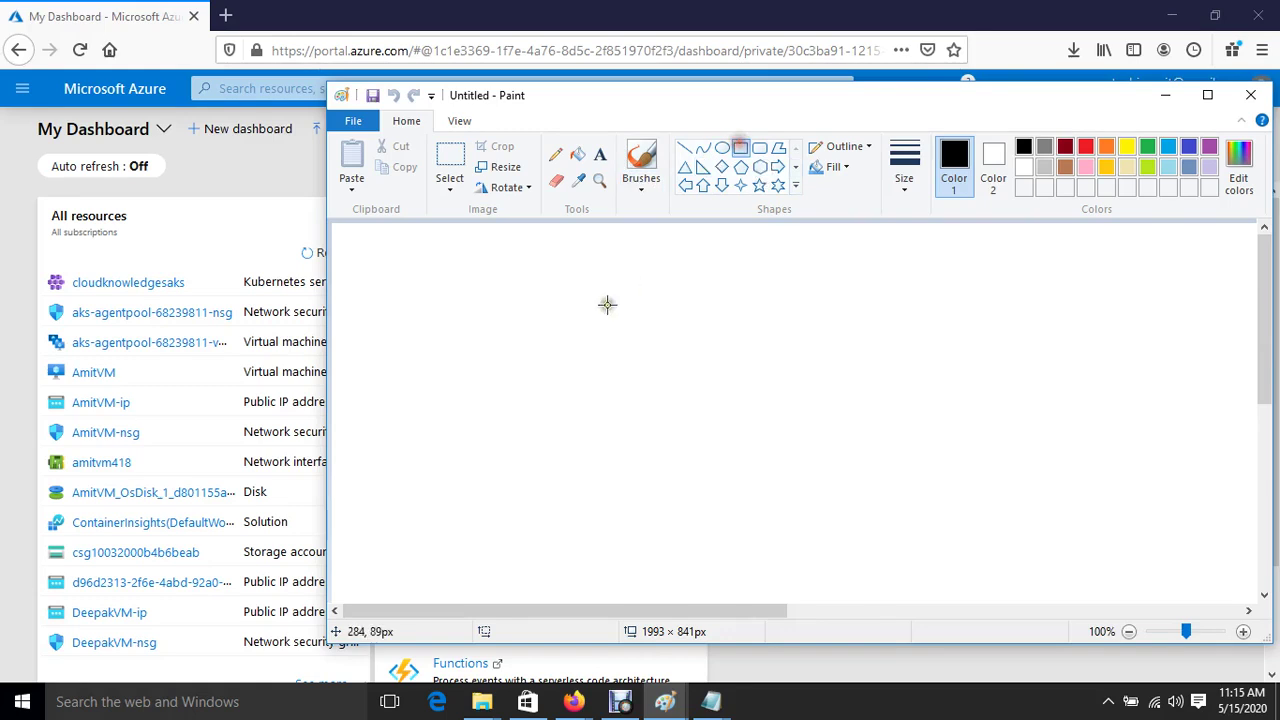
left_click_drag(494, 270, 686, 340)
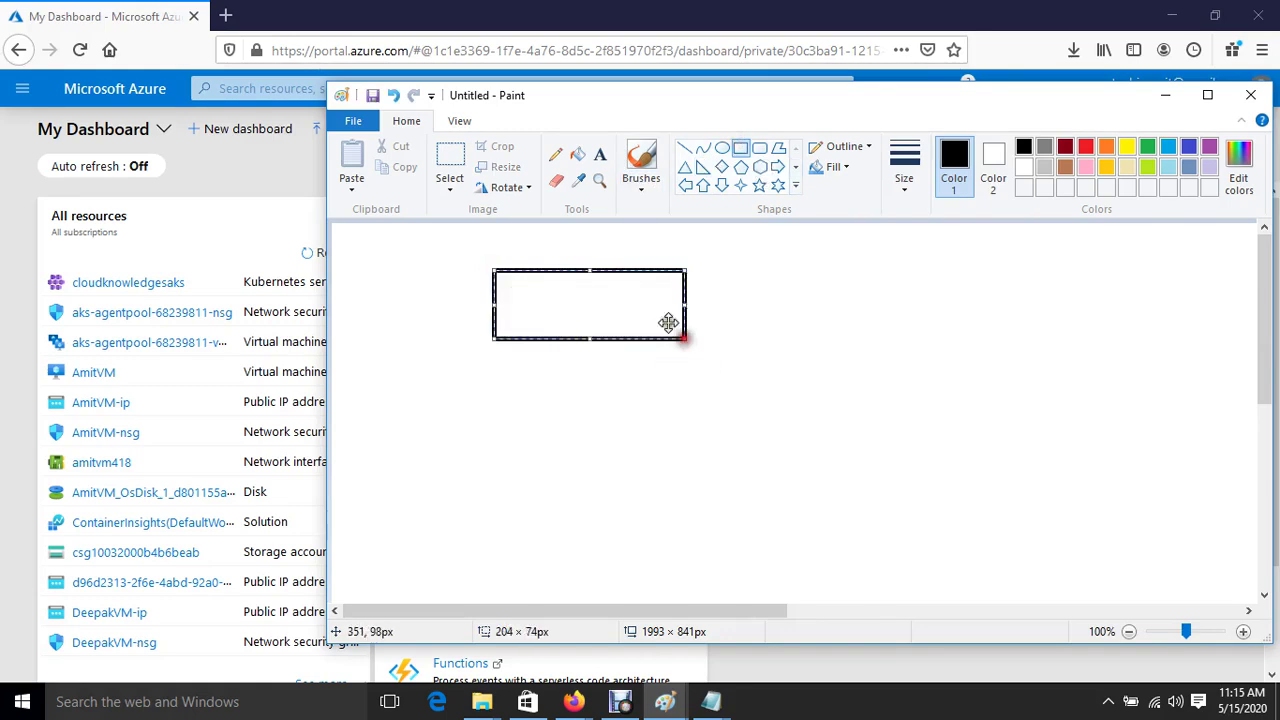
left_click(600, 154)
left_click_drag(509, 290, 606, 318)
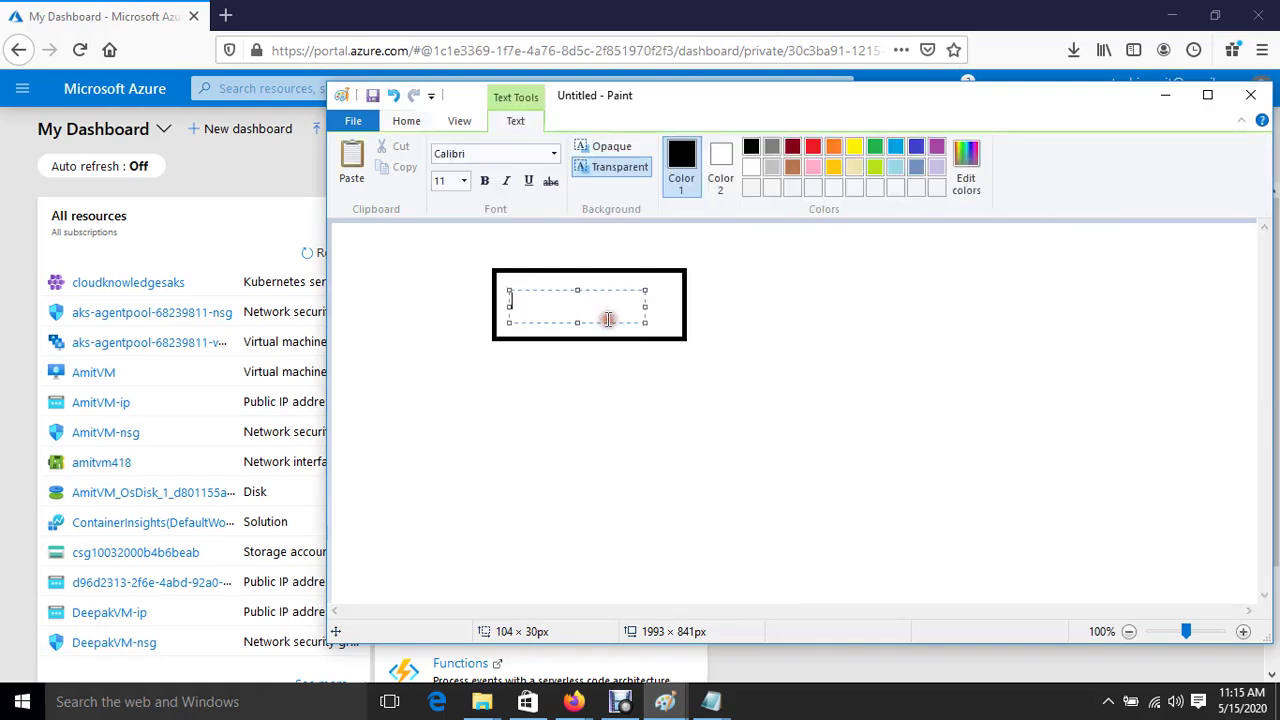
type("Vnet")
left_click(694, 442)
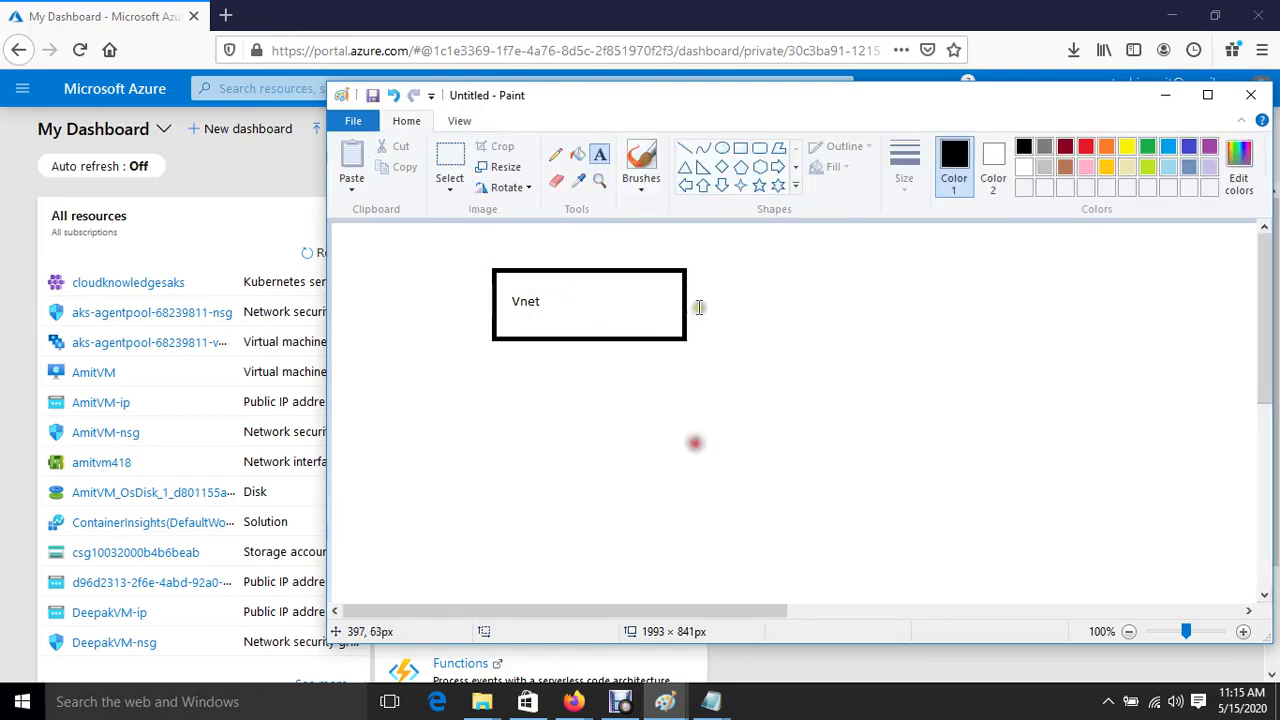
Draw three rectangles in a row below the Vnet box and enclose them in a rectangle about 556 × 156 px
left_click(740, 148)
left_click_drag(419, 421, 582, 517)
left_click_drag(607, 418, 732, 514)
left_click_drag(755, 416, 868, 513)
left_click_drag(389, 397, 910, 543)
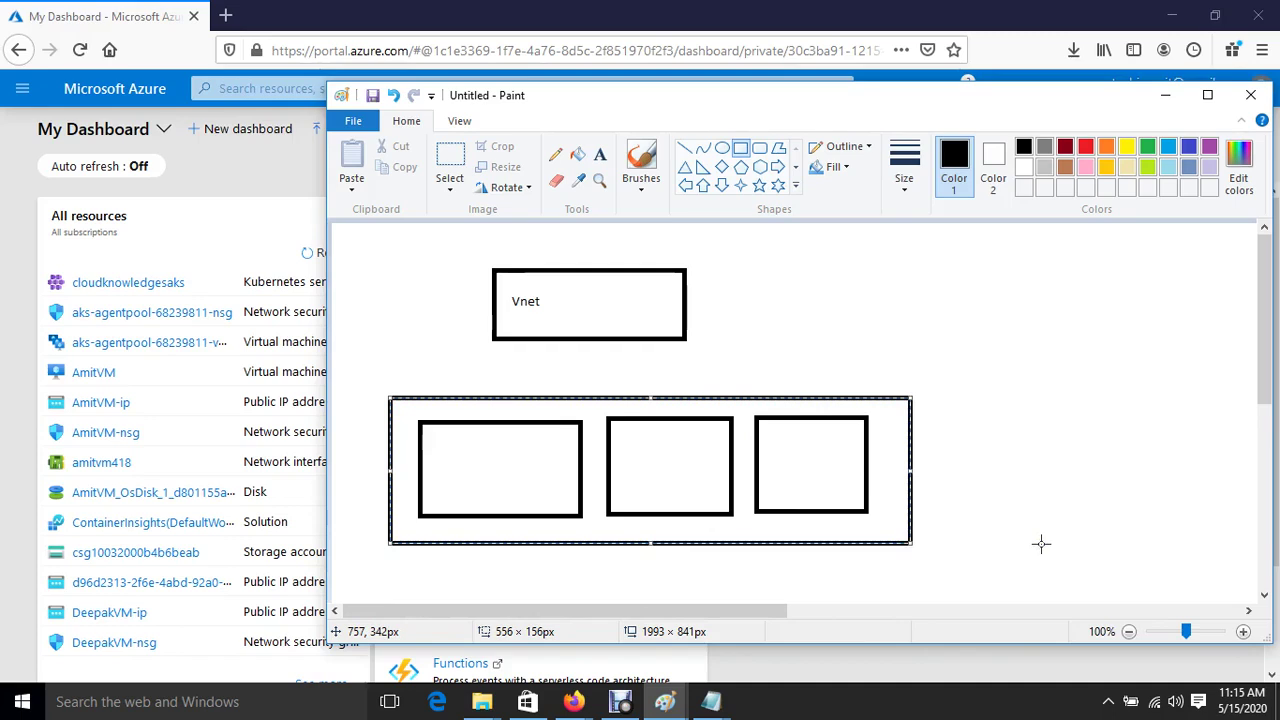
left_click(985, 506)
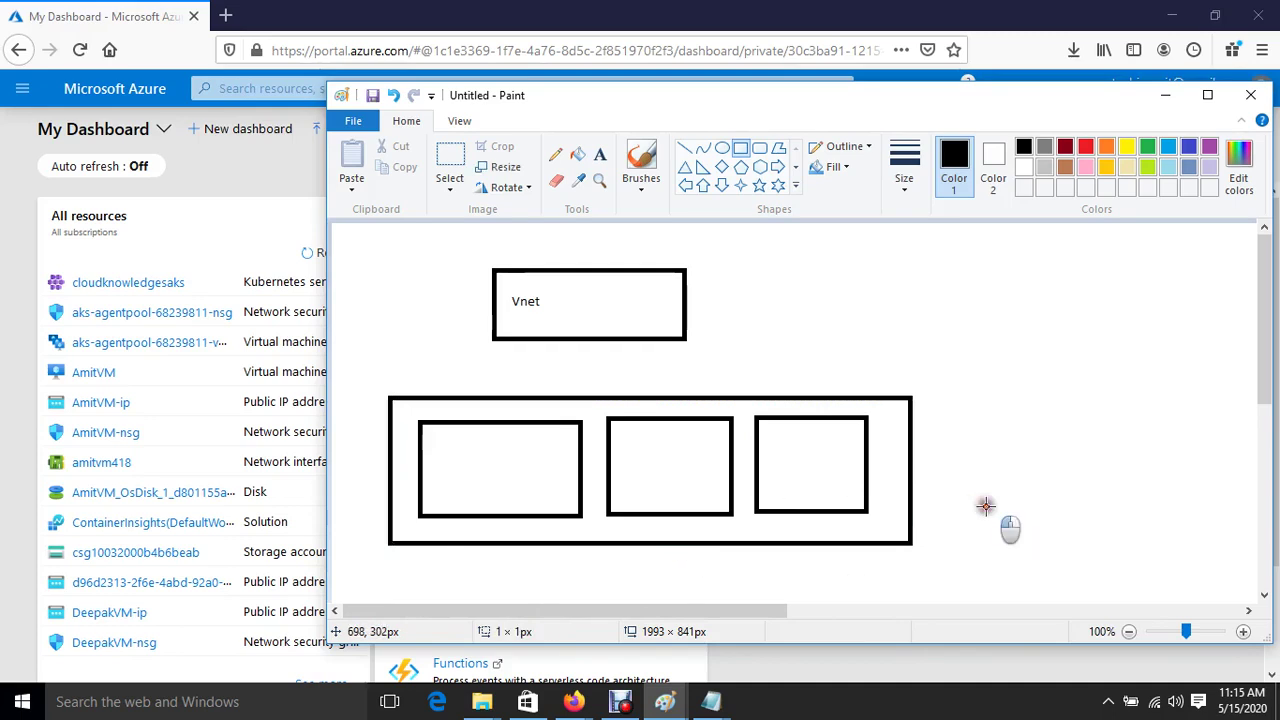
Add the text "kubeadm" above the upper-left corner of the enclosing rectangle
left_click(600, 154)
left_click_drag(347, 342, 484, 374)
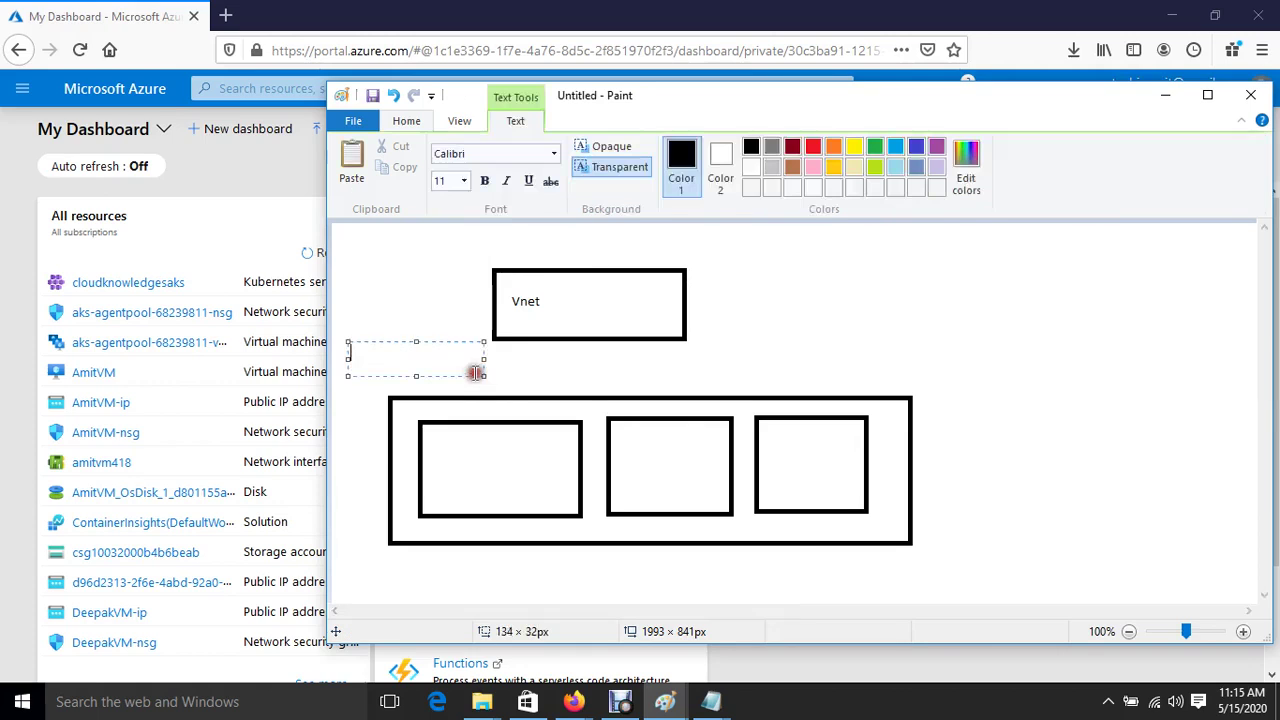
type("kubeadm")
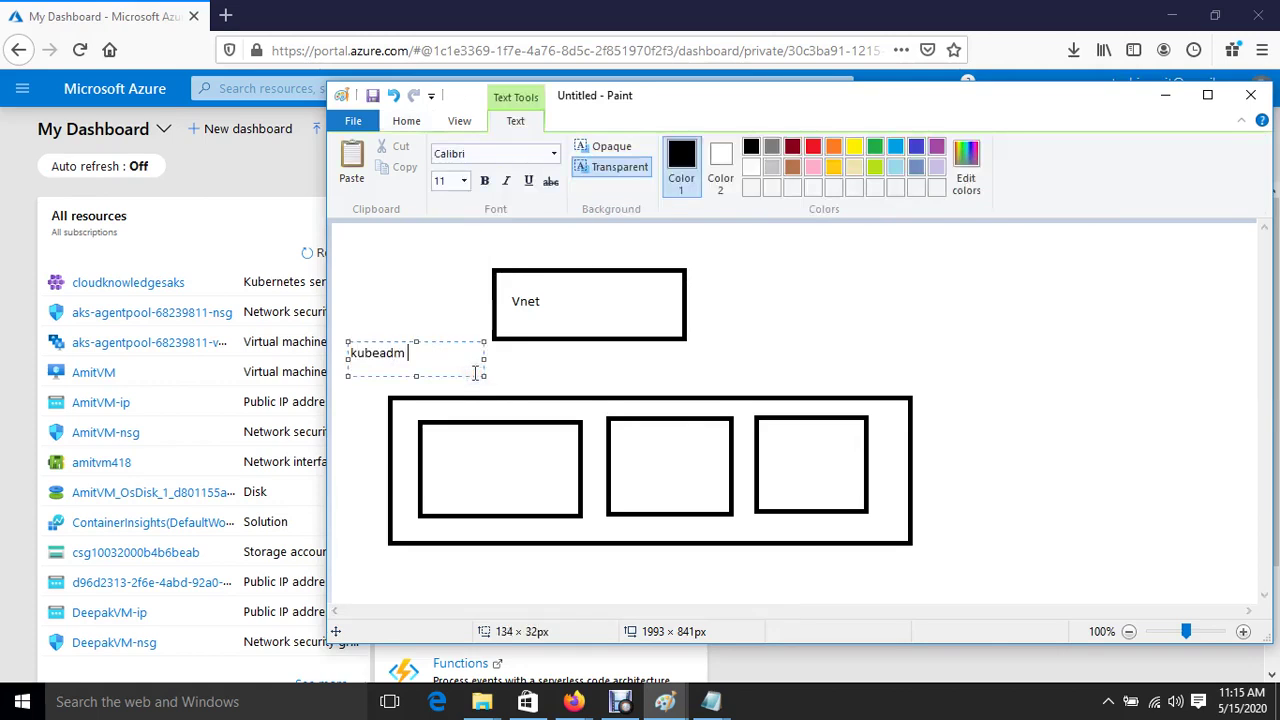
left_click(979, 488)
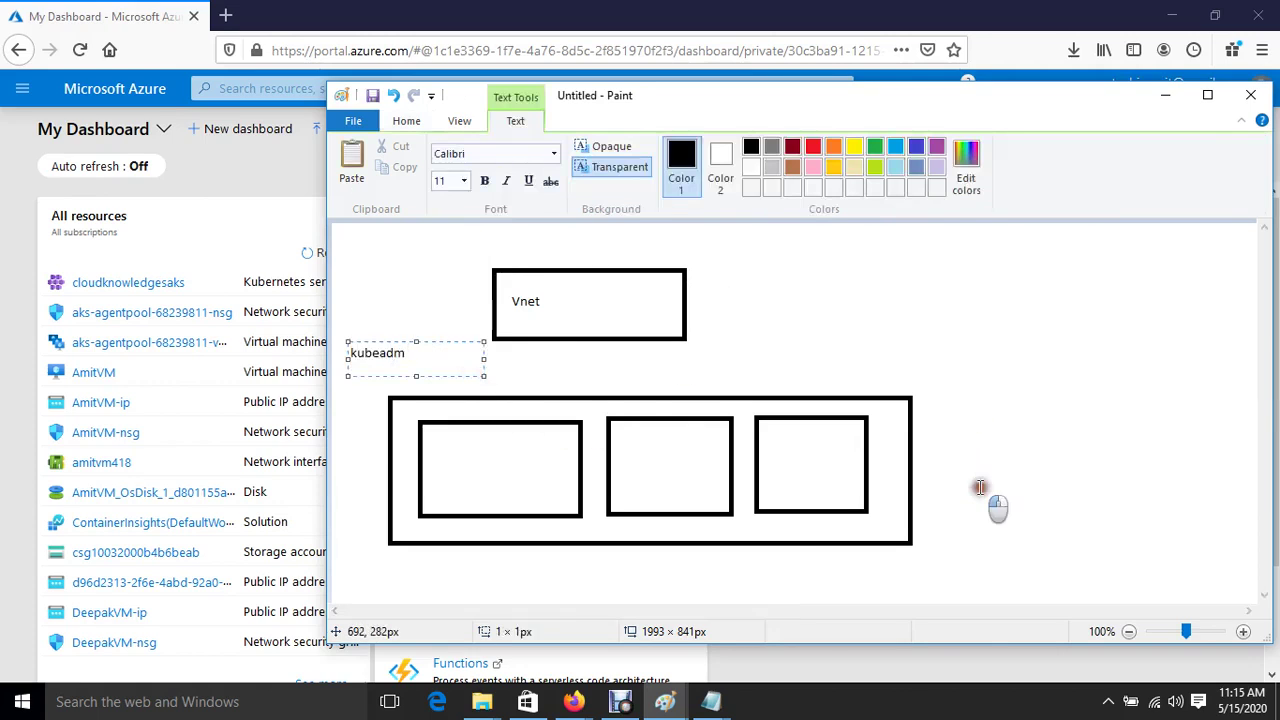
left_click_drag(360, 392, 1141, 568)
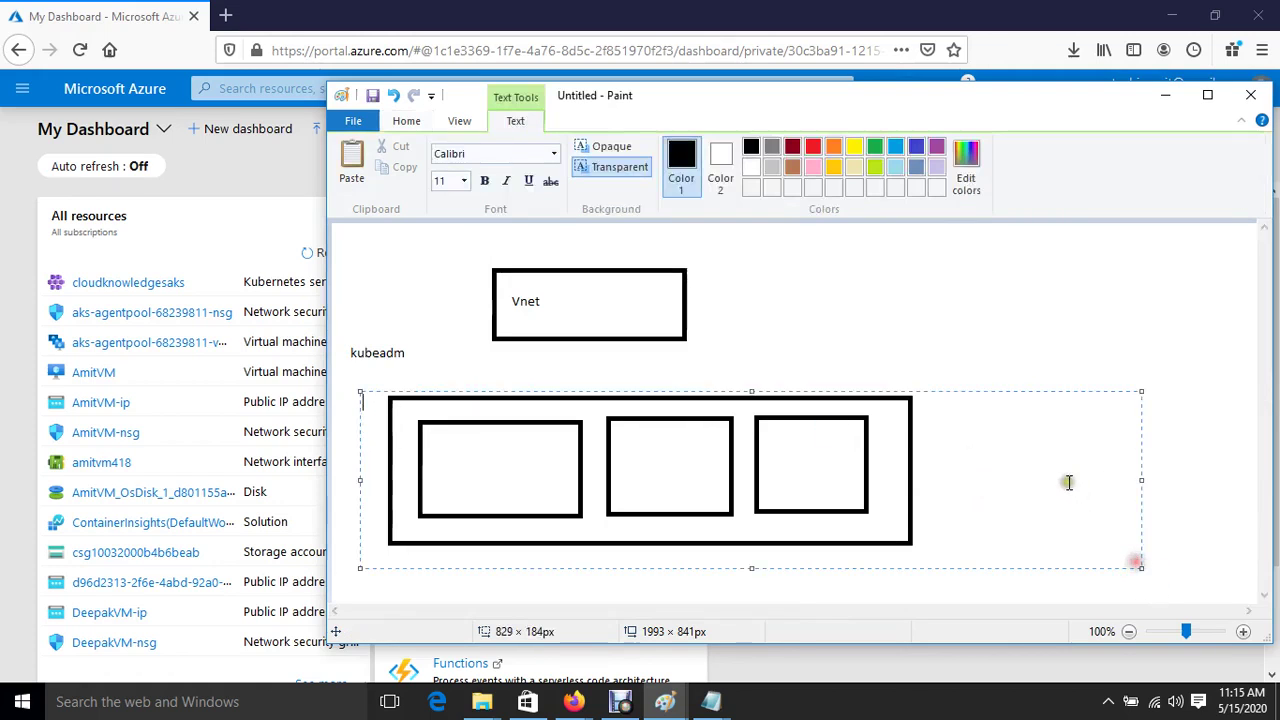
left_click(857, 348)
left_click_drag(358, 405, 1068, 523)
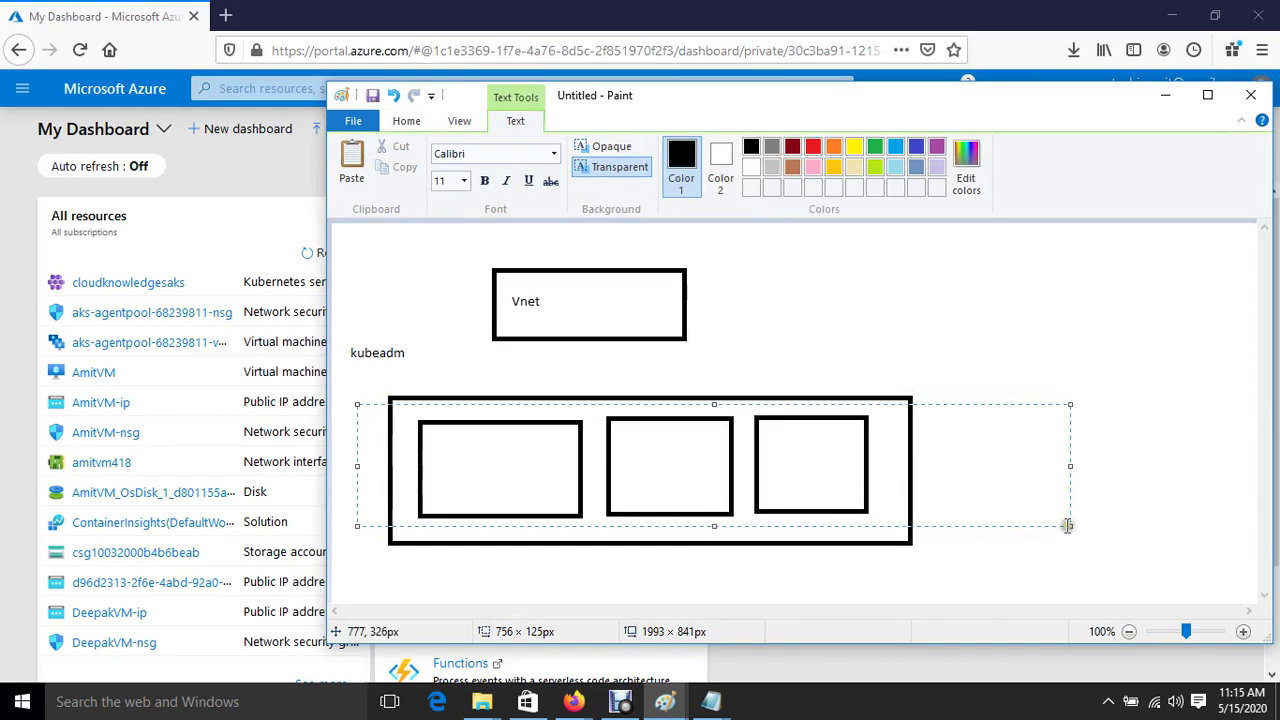
left_click(897, 564)
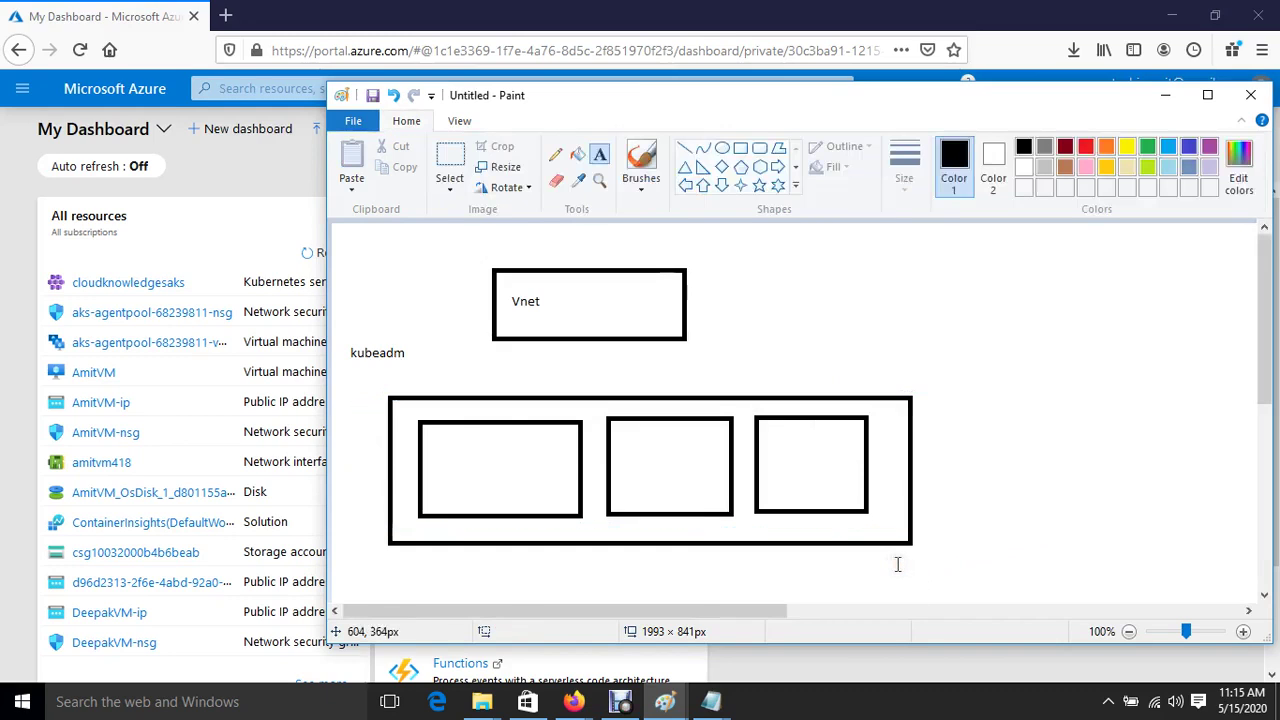
left_click_drag(352, 396, 938, 543)
left_click(1043, 545)
left_click_drag(333, 236, 1022, 565)
left_click(1097, 547)
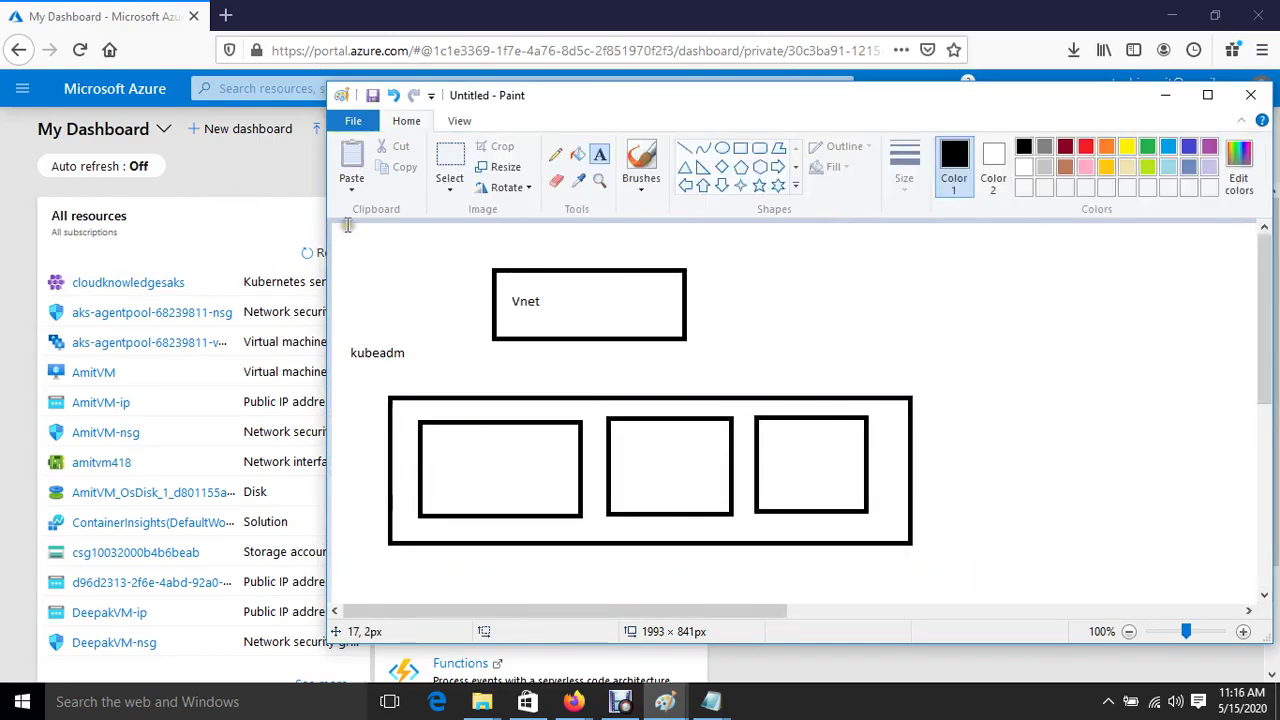
left_click_drag(350, 228, 1050, 576)
left_click(1128, 537)
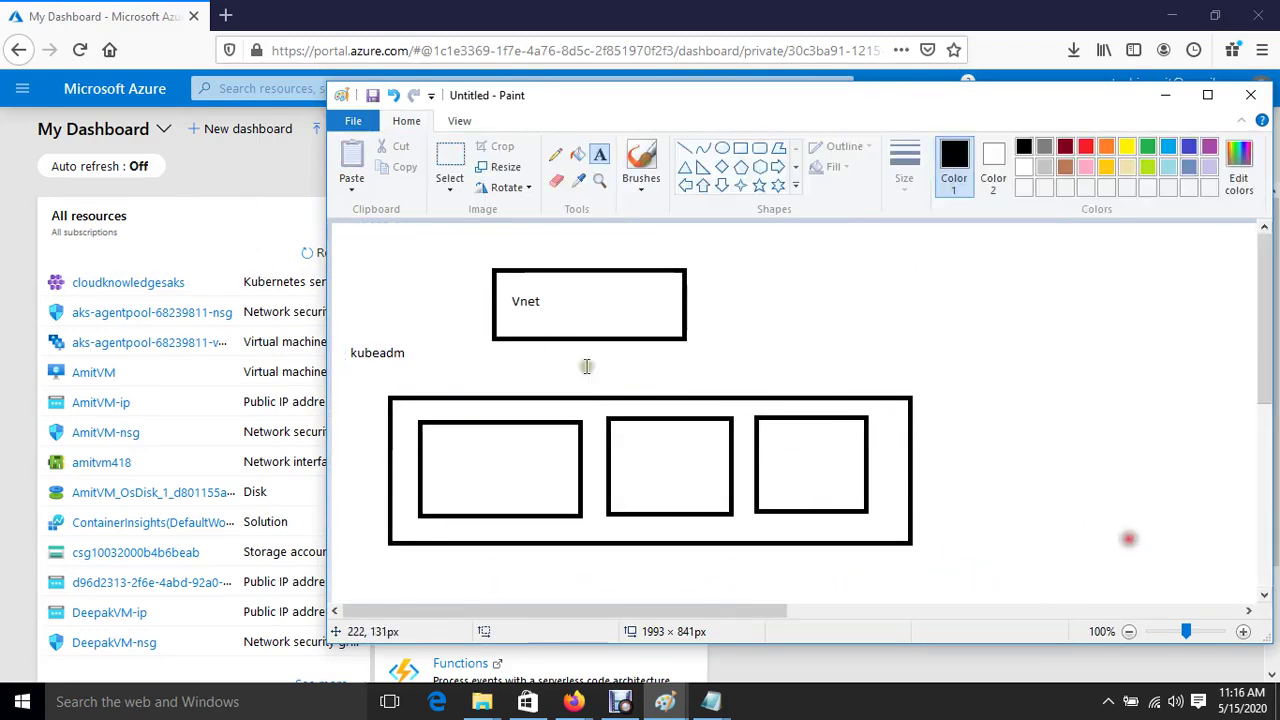
left_click_drag(338, 240, 1066, 579)
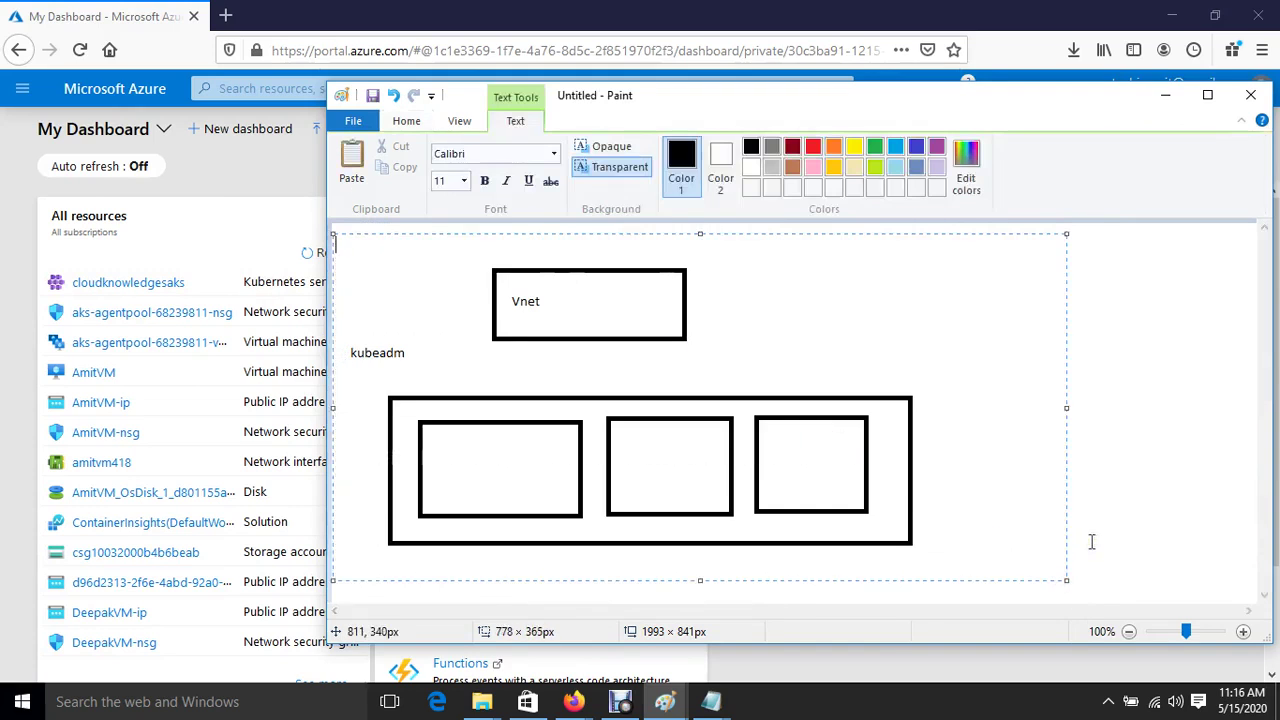
left_click(1091, 541)
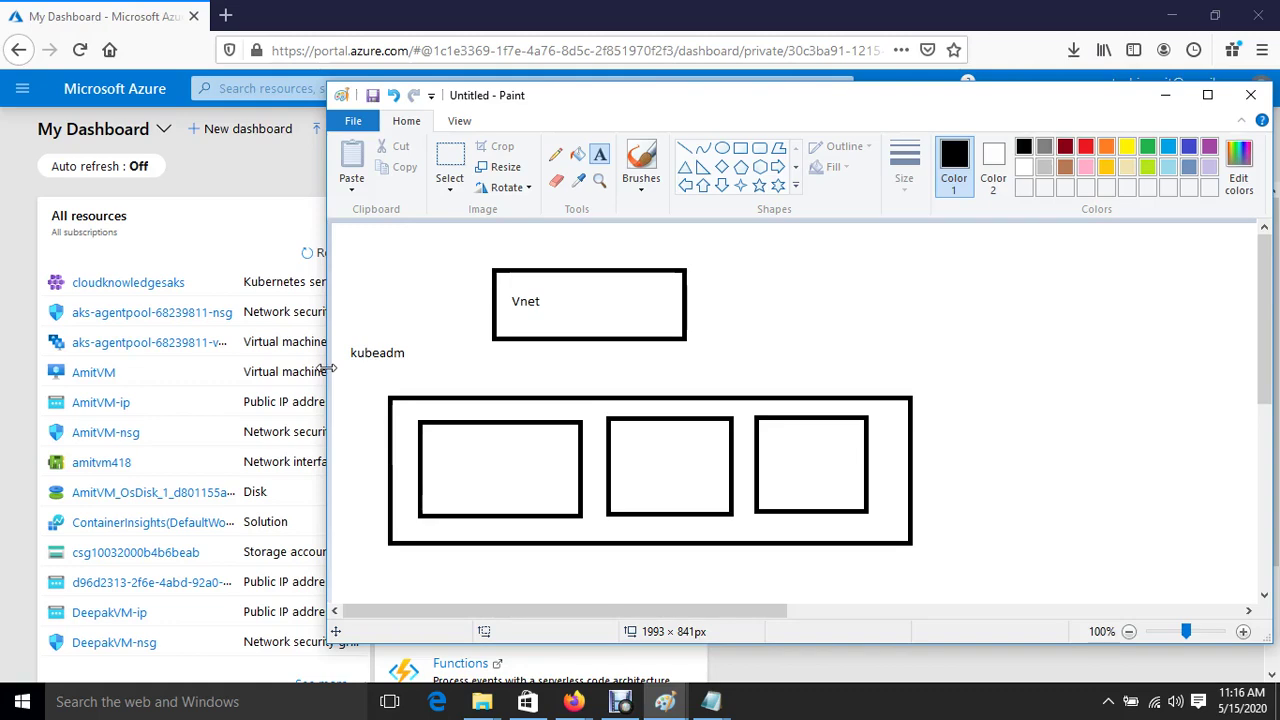
Undo all the drawn shapes and text until the canvas is blank
key("ctrl+z")
key("ctrl+z")
key("ctrl+z")
key("ctrl+z")
key("ctrl+z")
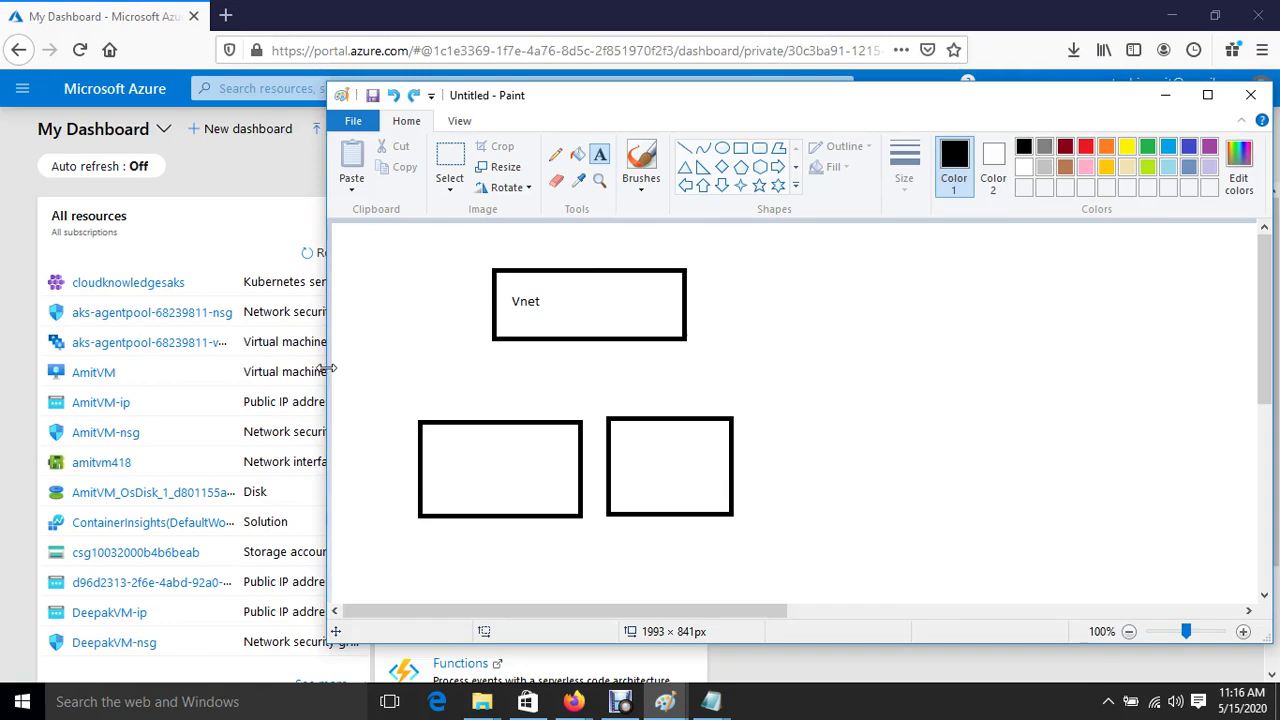
key("ctrl+z")
key("ctrl+z")
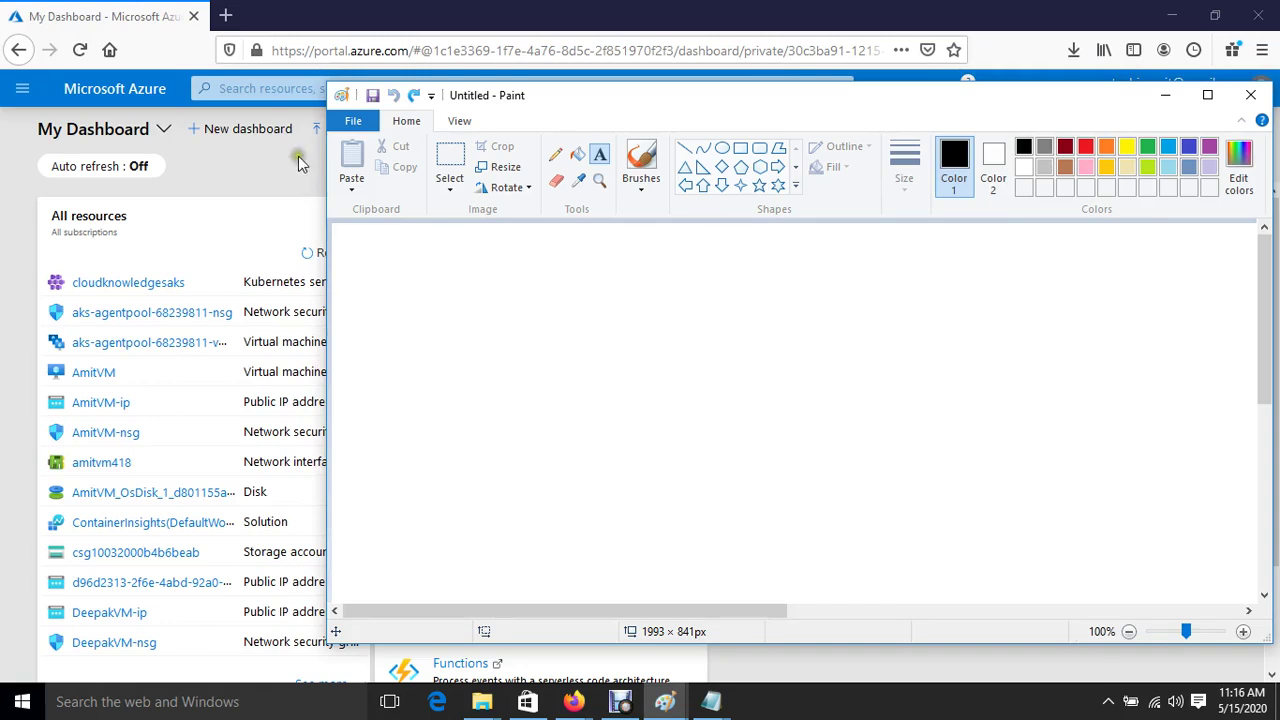
Add a two-line title at the top of the canvas reading "AKS" and "Azure Kubernetes Service"
left_click(605, 150)
left_click_drag(556, 229, 765, 305)
type("AKS")
key("Return")
type("A")
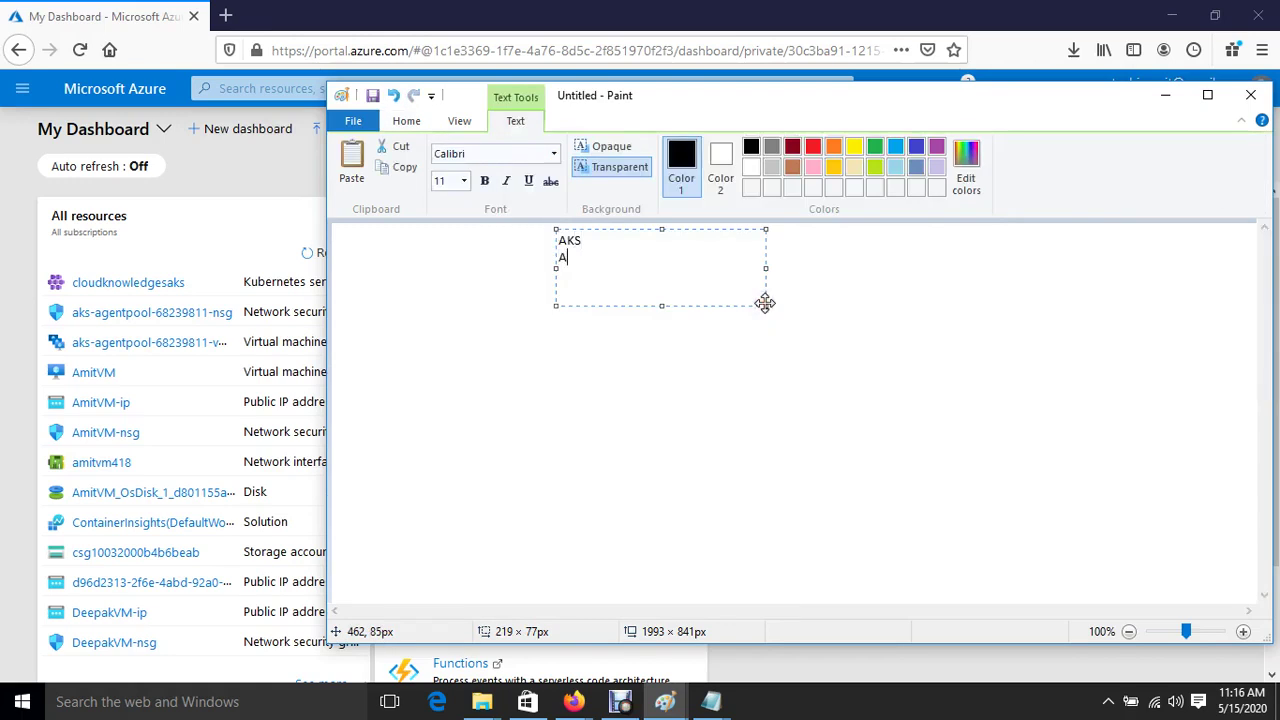
type("zure Kubernetes Se")
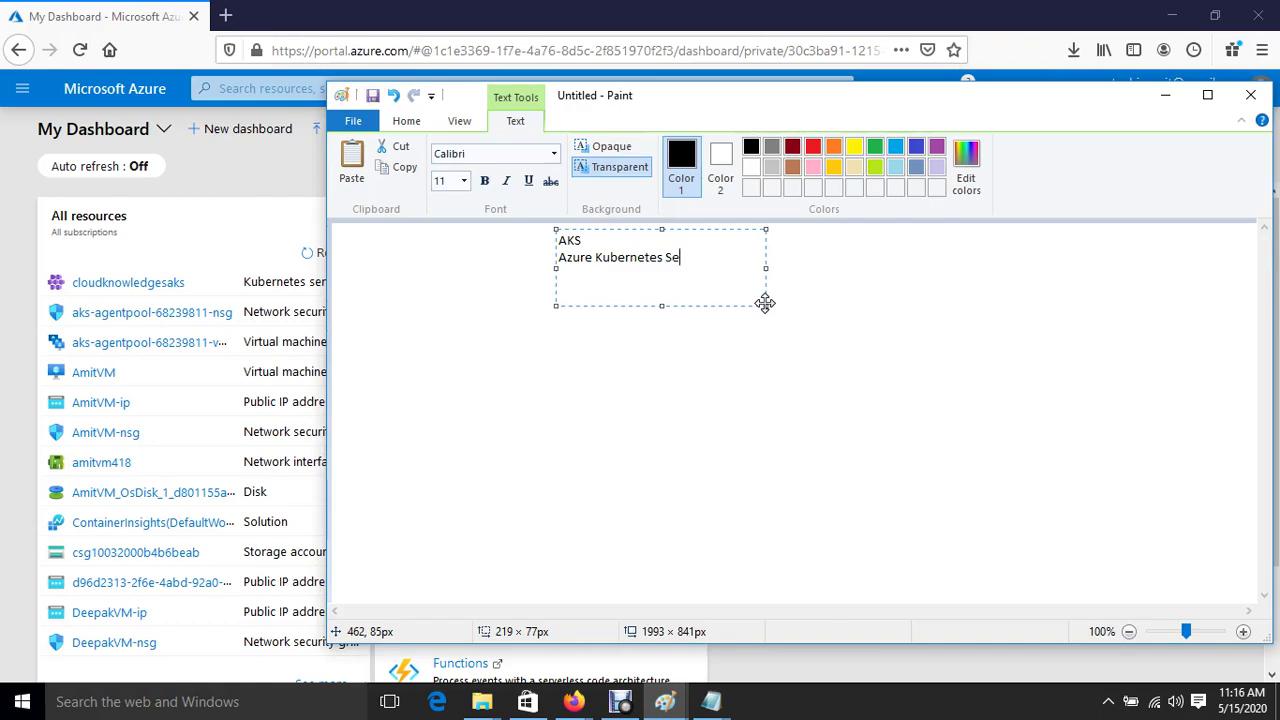
type("rvice")
left_click(703, 421)
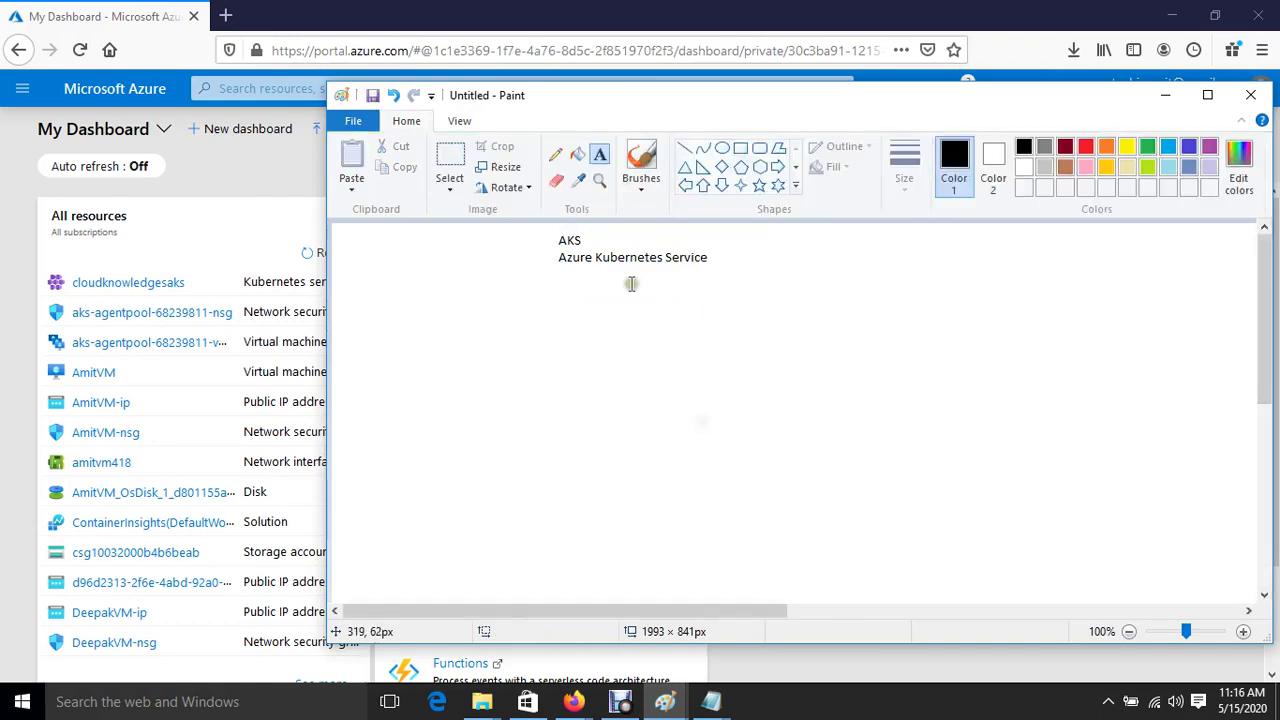
Draw a row of three rectangles inside one large rectangle, and a wide rectangle about 407 × 52 px between them and the title
left_click(740, 152)
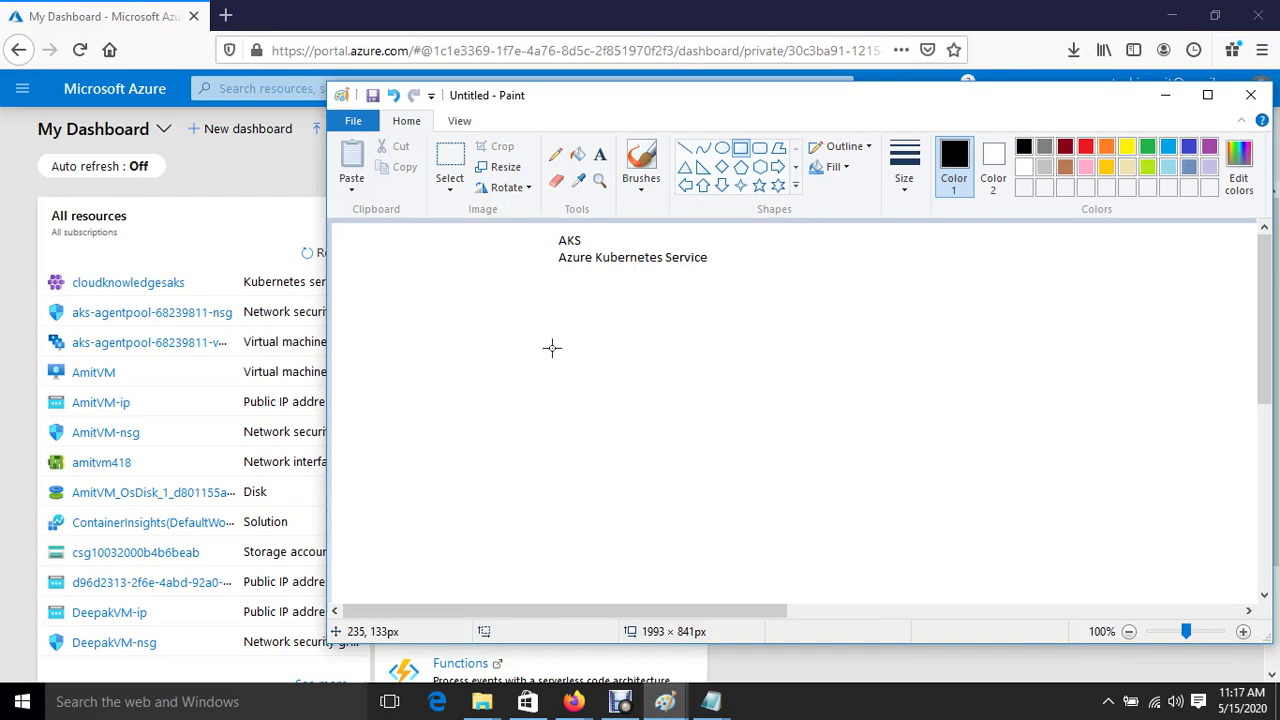
left_click(746, 150)
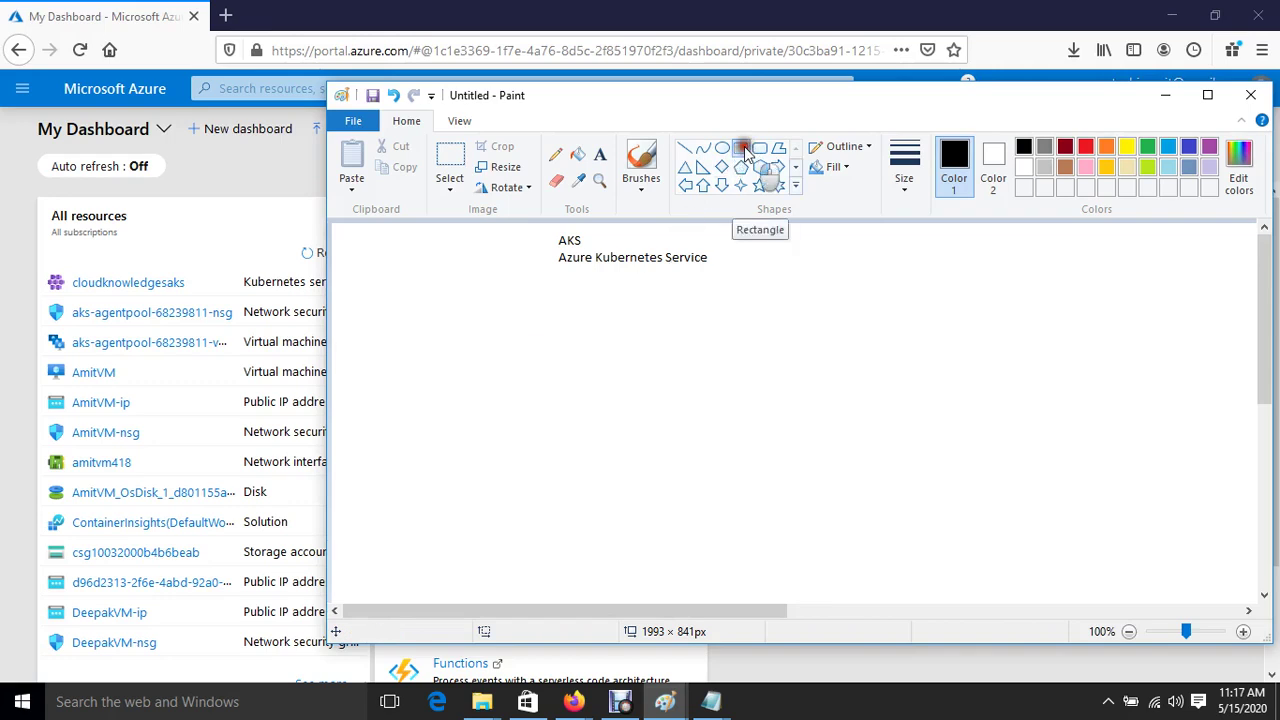
left_click_drag(433, 413, 587, 521)
mouse_move(634, 432)
left_mouse_down()
mouse_move(768, 526)
mouse_move(766, 508)
left_mouse_up()
left_click_drag(829, 422, 967, 534)
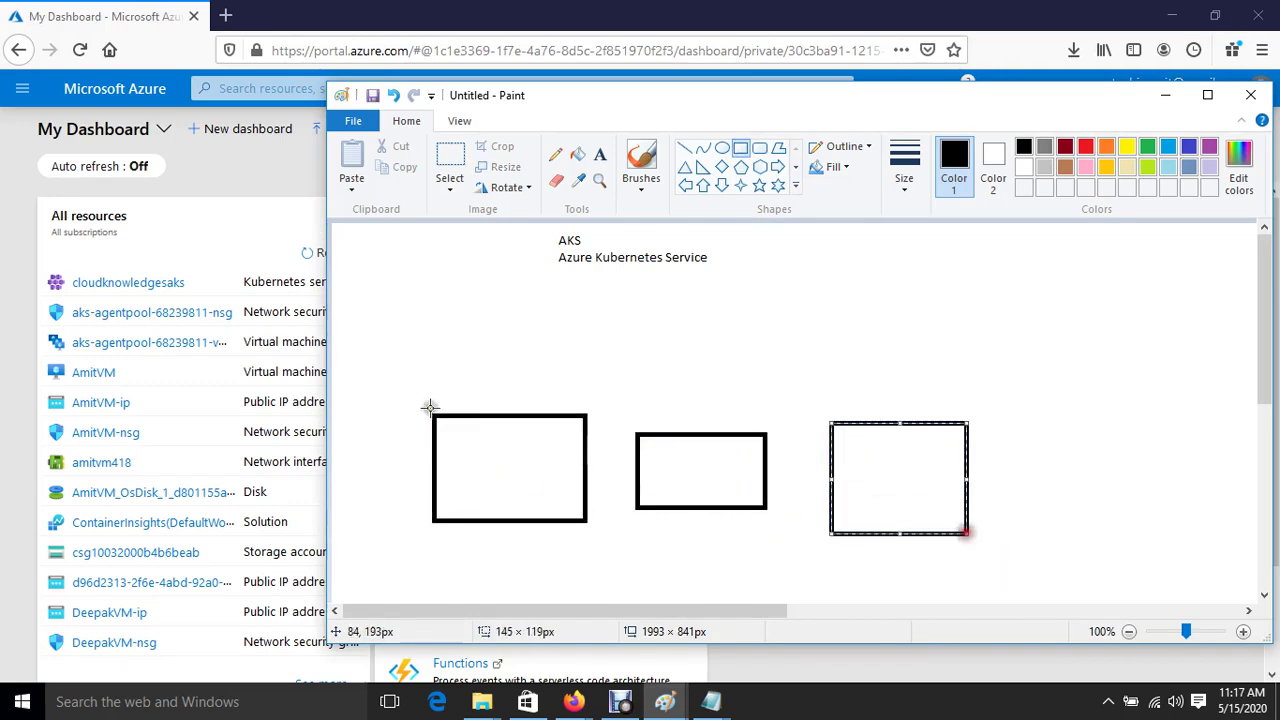
left_click_drag(383, 371, 1080, 583)
left_click_drag(480, 289, 862, 337)
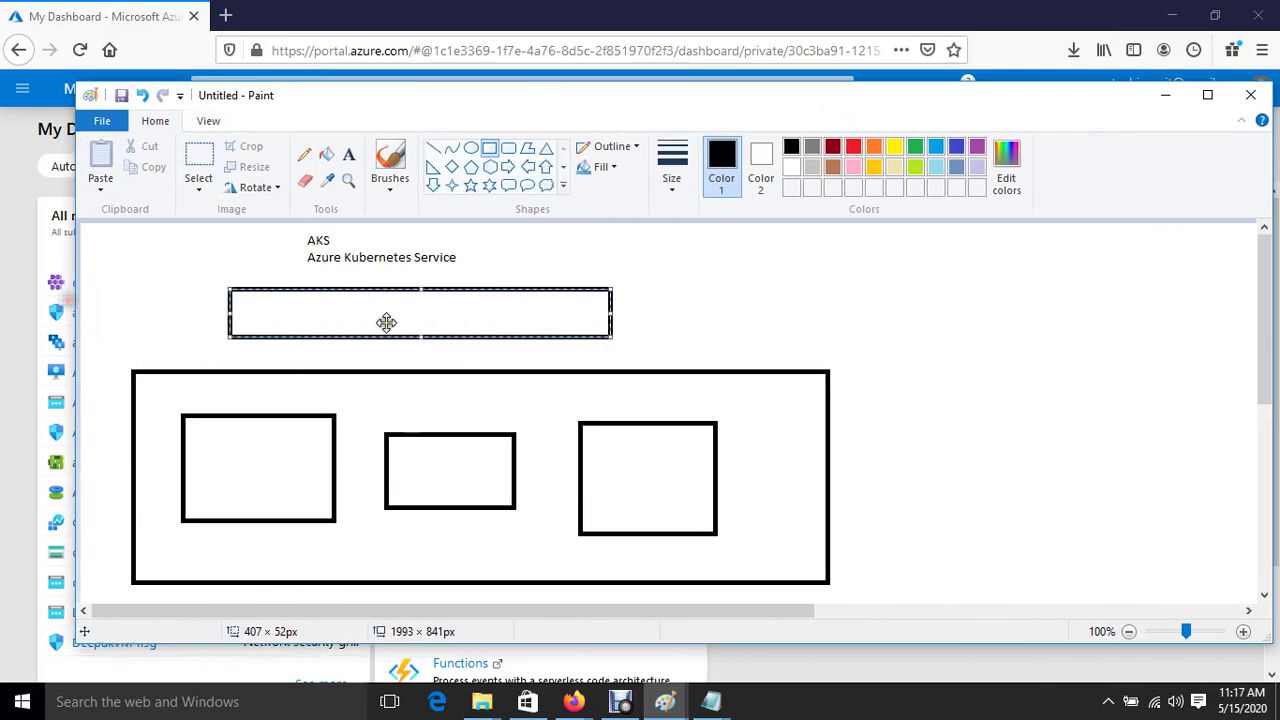
left_click(1038, 510)
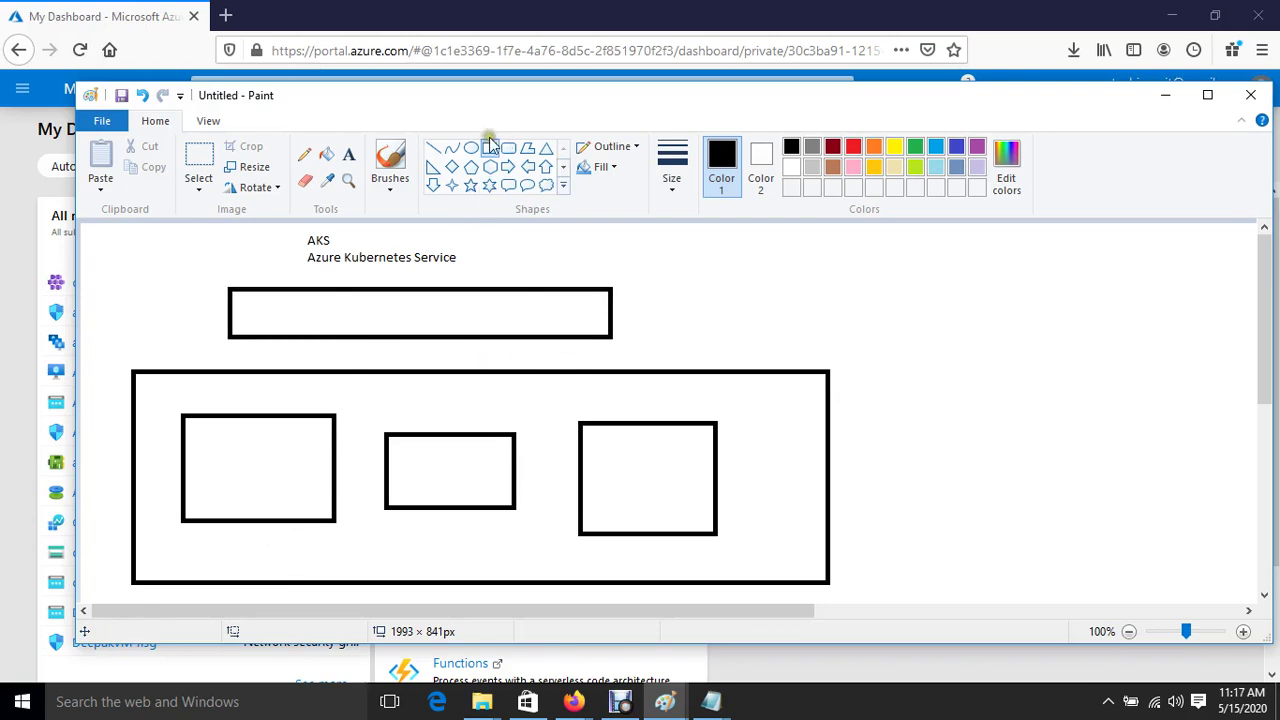
Draw a rectangle about 234 × 189 px to the right of the large one and label it "Azure CLI"
left_click_drag(986, 375, 1205, 549)
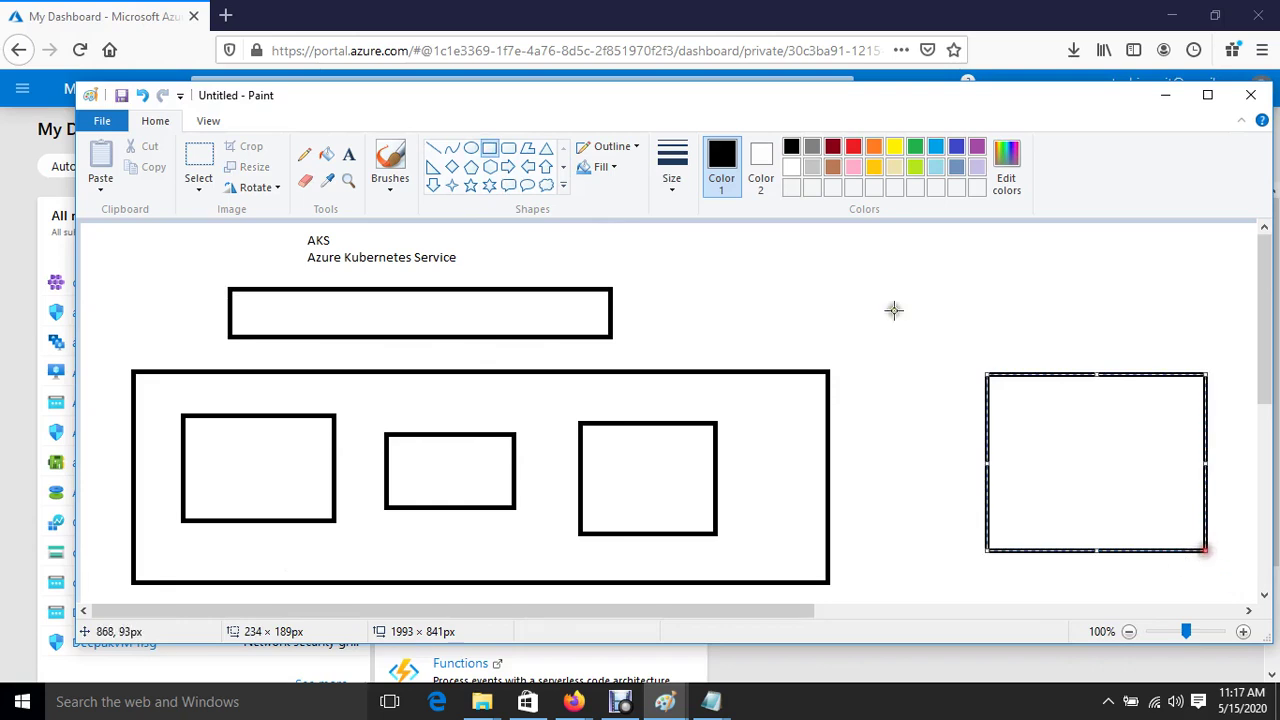
left_click(349, 154)
left_click_drag(1017, 402, 1152, 493)
type("Azure CLI")
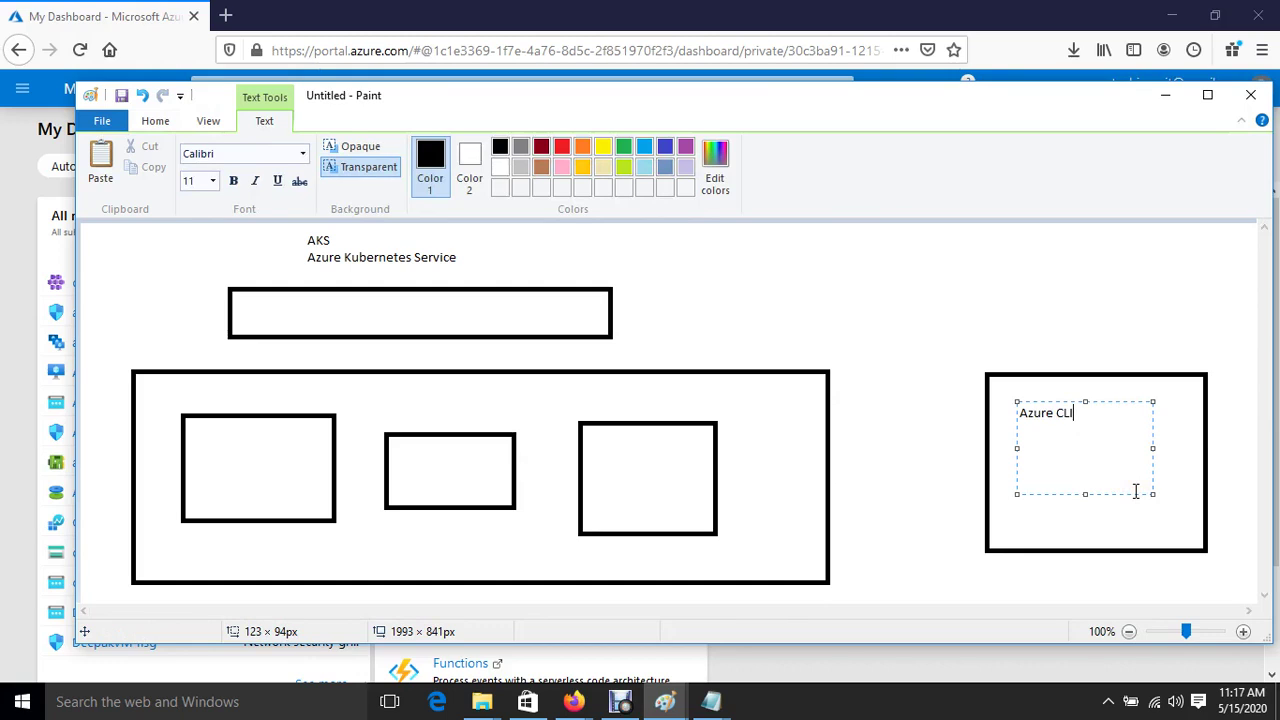
left_click(940, 480)
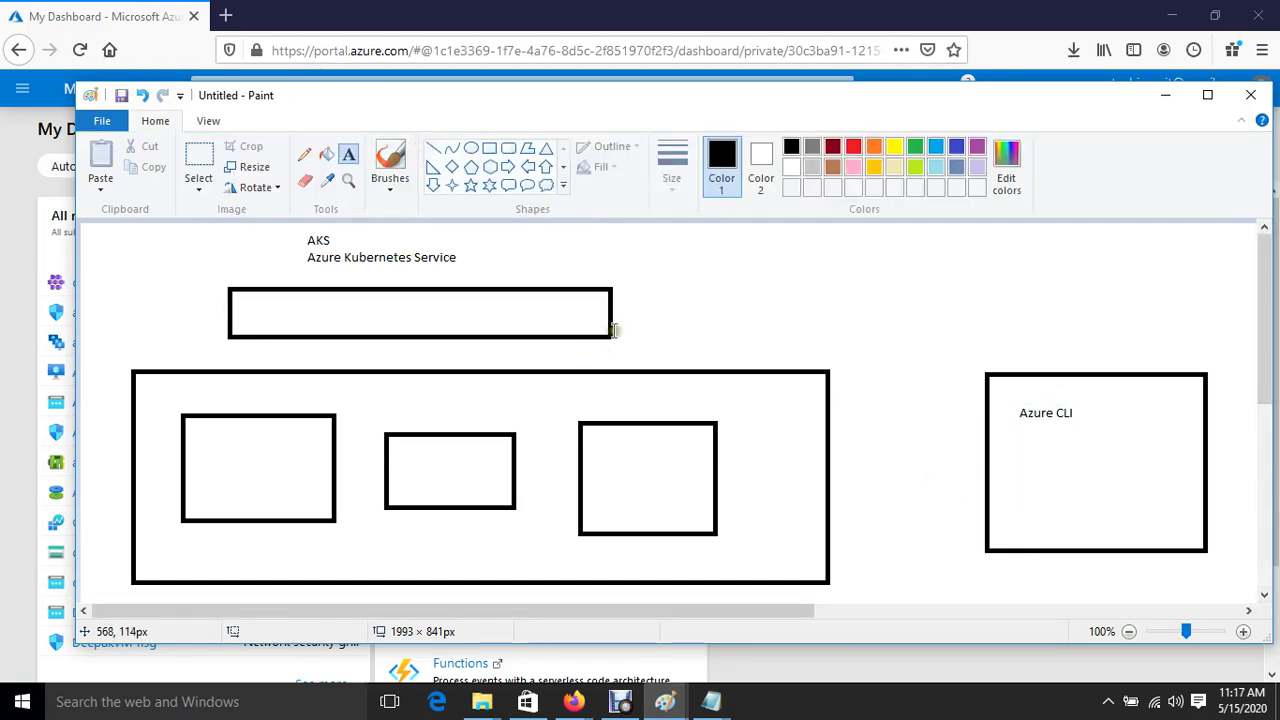
Connect the wide rectangle to the Azure CLI box with a line, and draw two nearly horizontal lines about 240 and 207 px long beneath its label
left_click_drag(612, 330, 1051, 379)
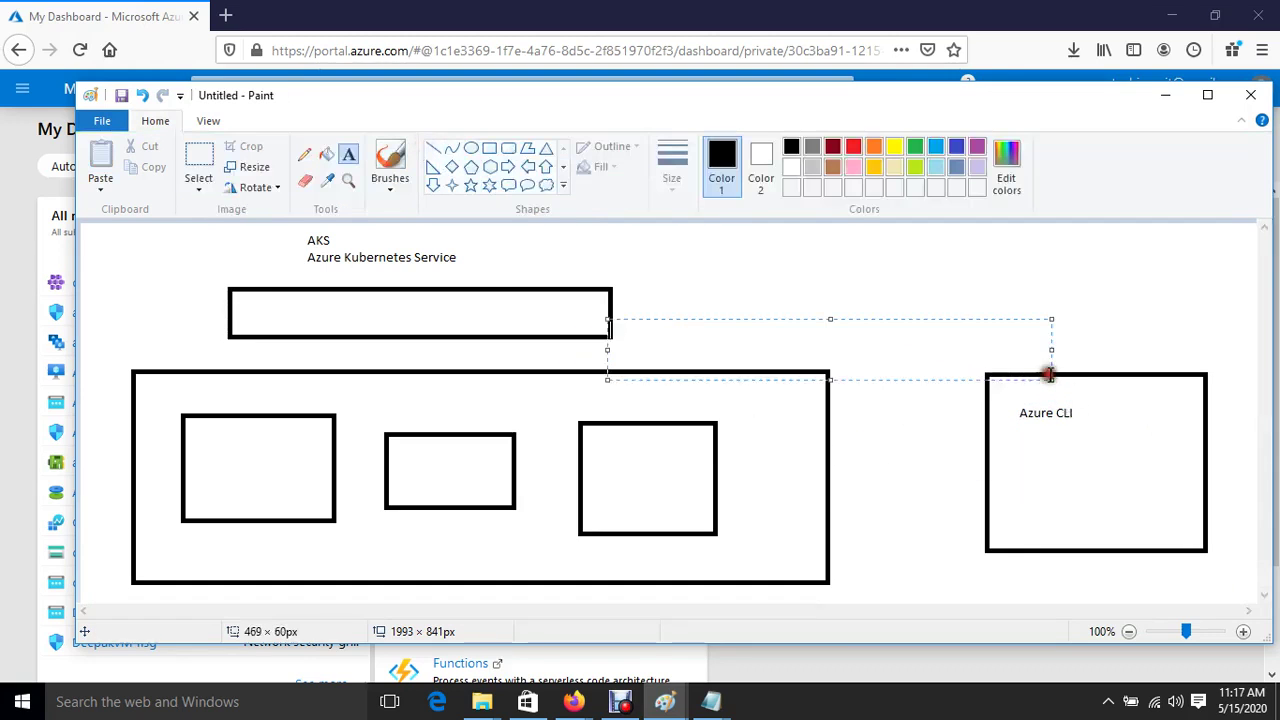
left_click(1074, 264)
left_click(452, 147)
mouse_move(609, 321)
left_mouse_down()
mouse_move(1004, 457)
mouse_move(1222, 449)
left_mouse_up()
left_click(433, 145)
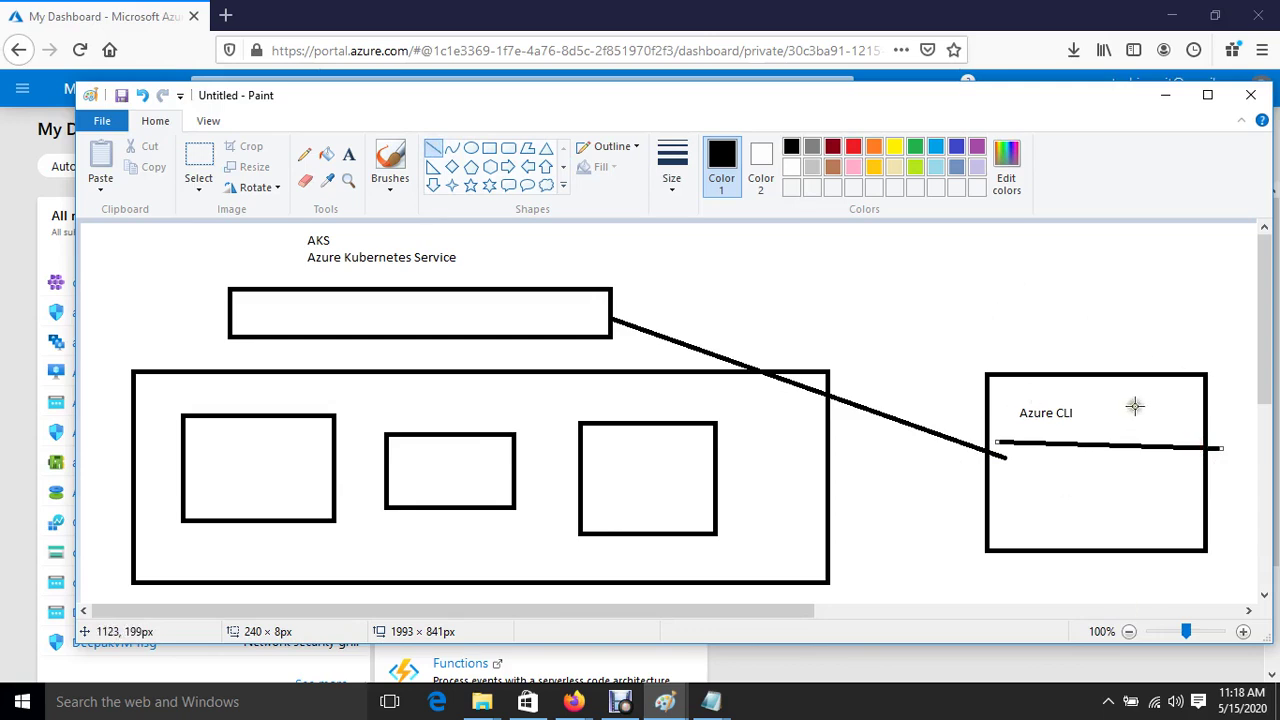
left_click_drag(1008, 457, 1205, 466)
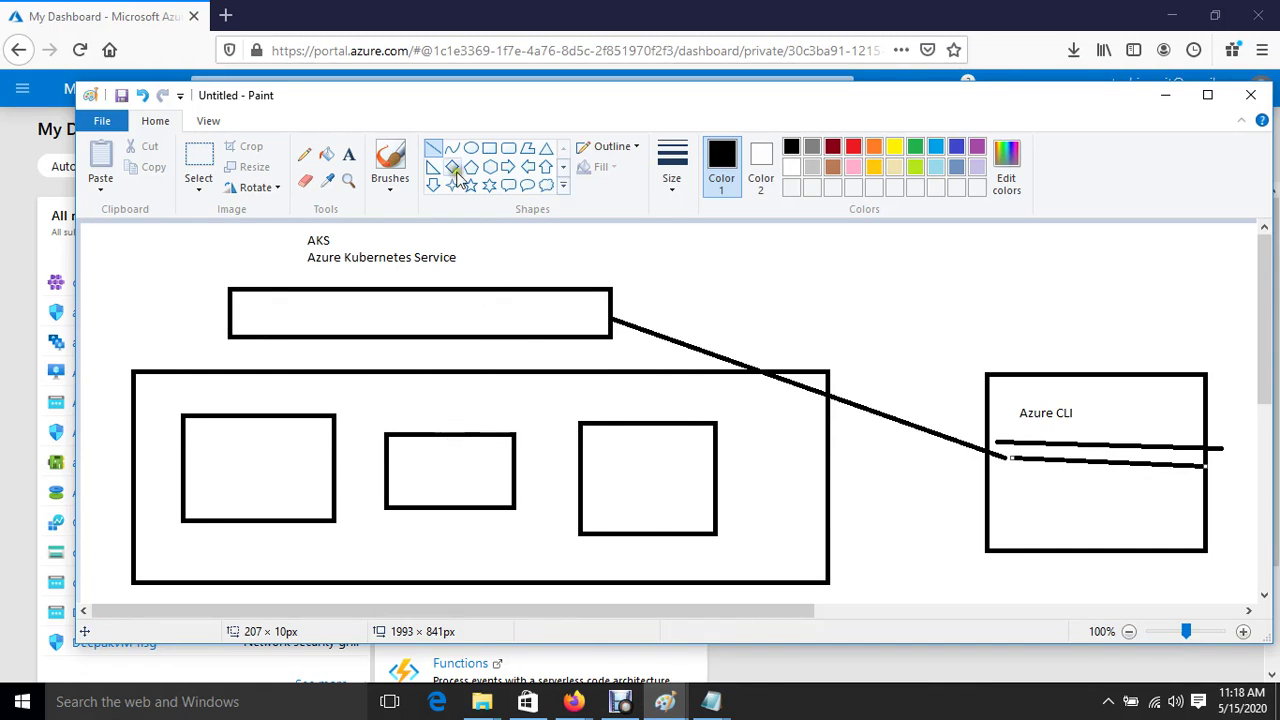
Draw a line about 318 × 32 px rising from the wide rectangle, and a rectangle about 197 × 78 px labelled "GIT HUB" above the Azure CLI box
left_click_drag(607, 316, 903, 287)
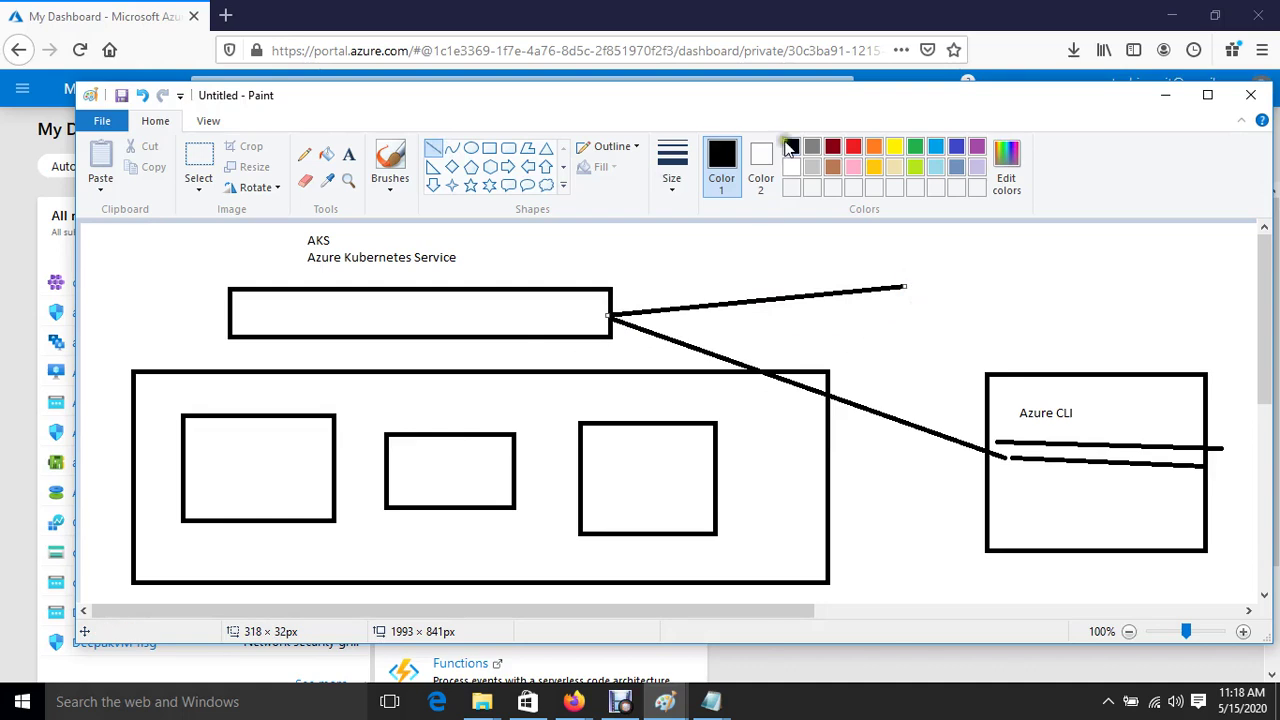
left_click(490, 148)
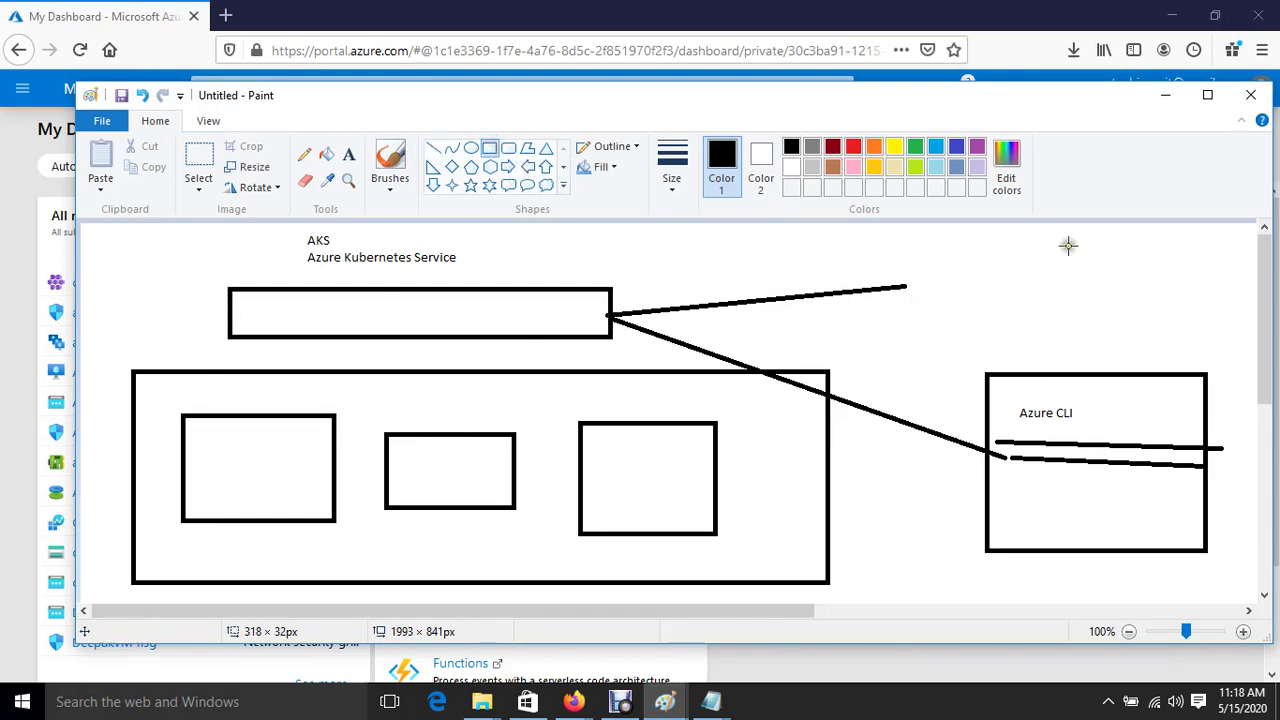
left_click_drag(945, 238, 1137, 313)
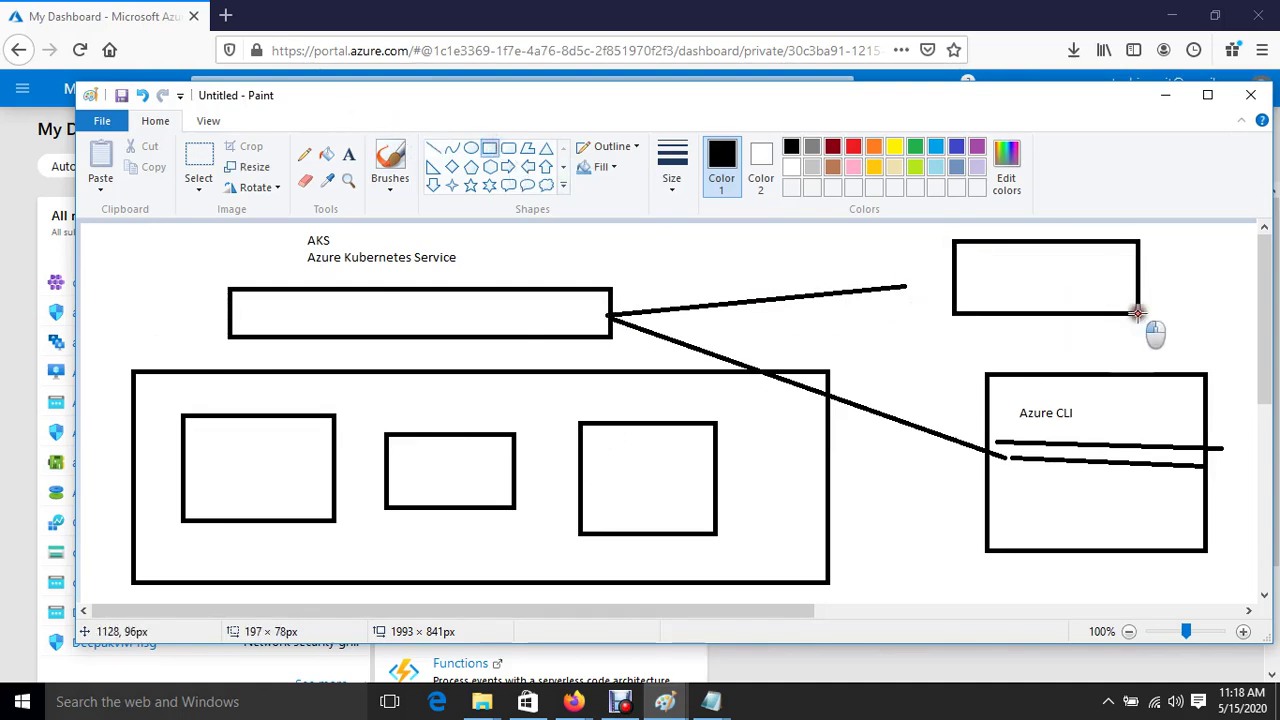
left_click(348, 154)
left_click_drag(970, 256, 1090, 296)
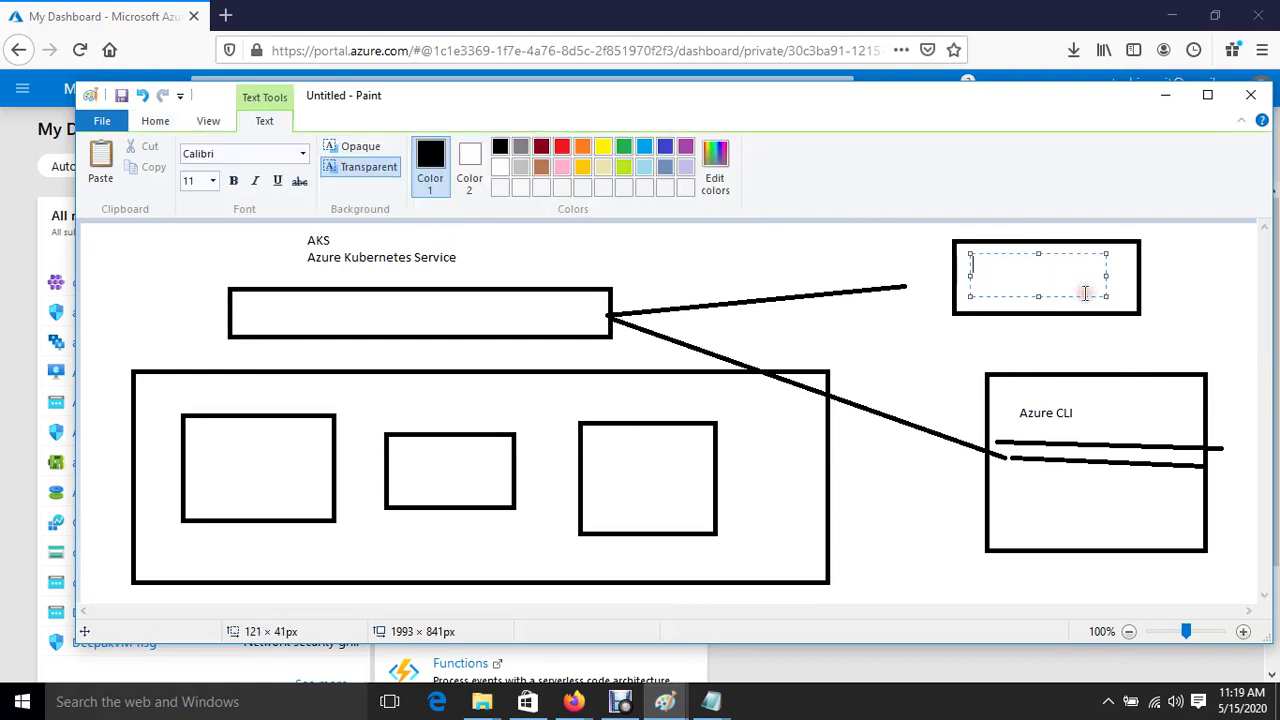
type("GIT HUB")
left_click(1220, 277)
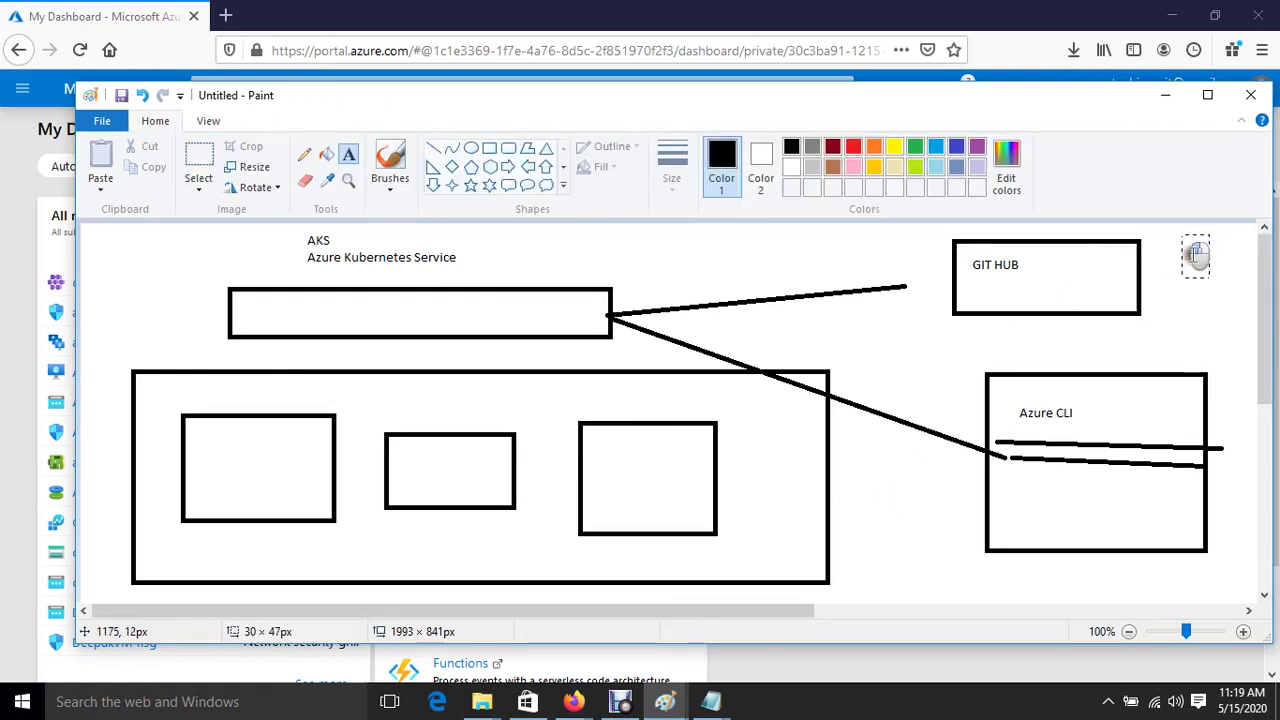
Connect the GIT HUB box to the wide rectangle with a line about 345 × 38 px
left_click_drag(1182, 233, 1249, 321)
left_click(895, 355)
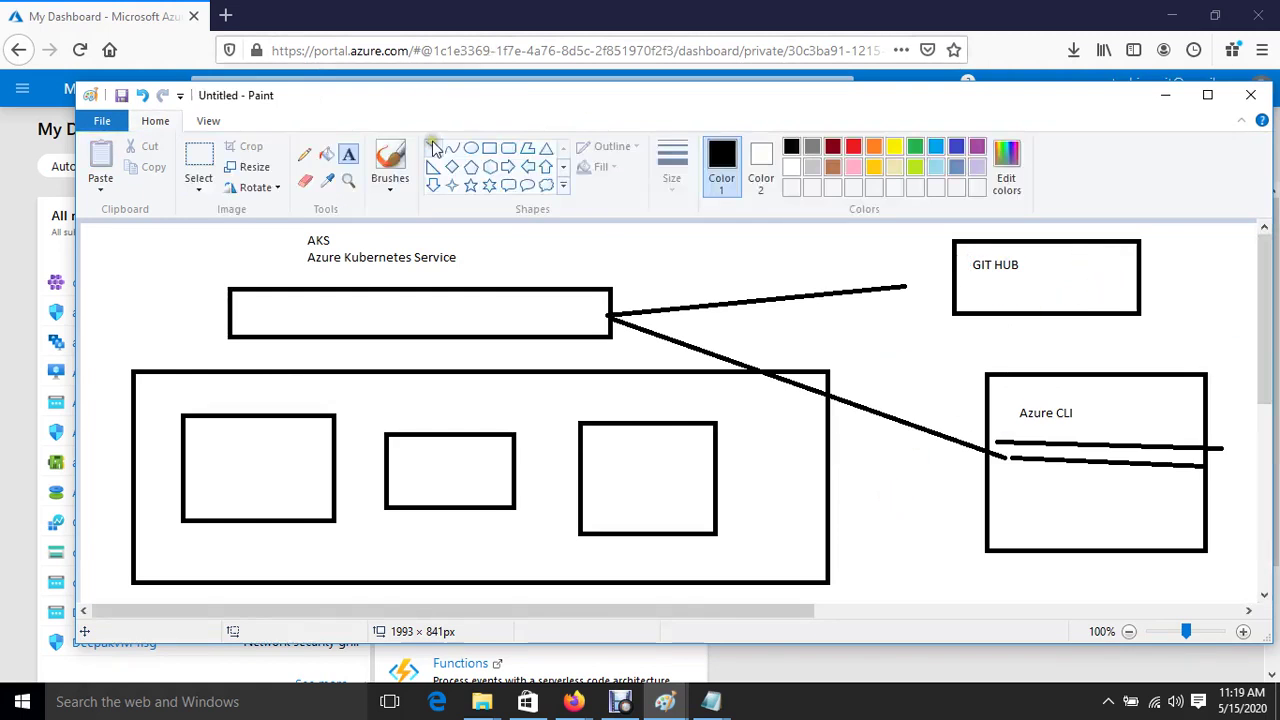
left_click(432, 147)
left_click_drag(948, 285, 606, 320)
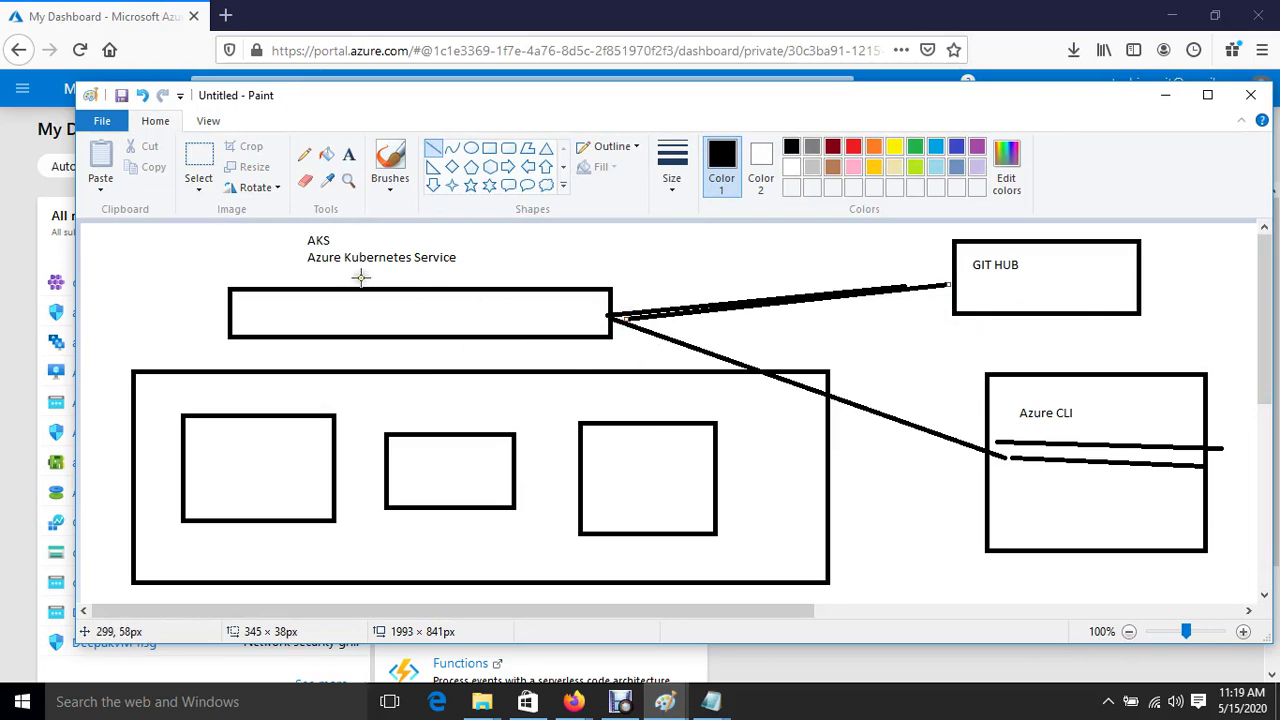
Add a box labelled "Azure DevOPS" beside the GIT HUB box and connect it to the wide rectangle with a line about 169 × 74 px
left_click(348, 154)
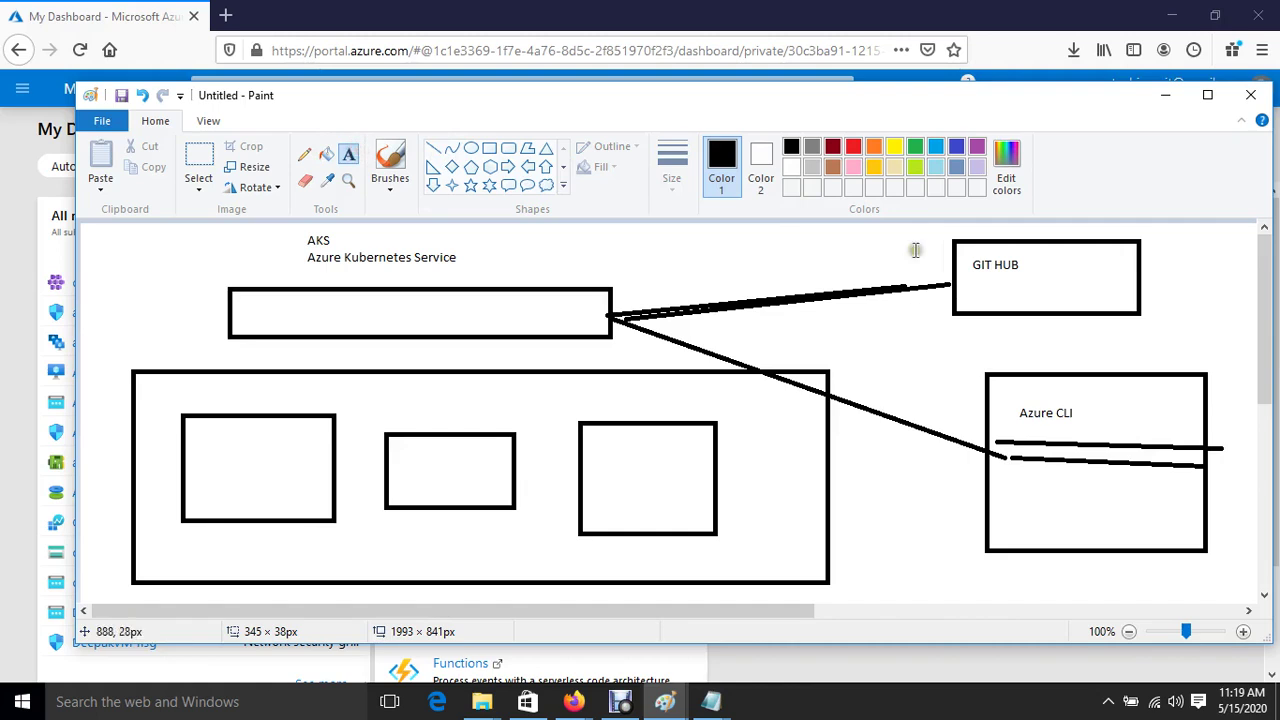
left_click_drag(797, 235, 894, 264)
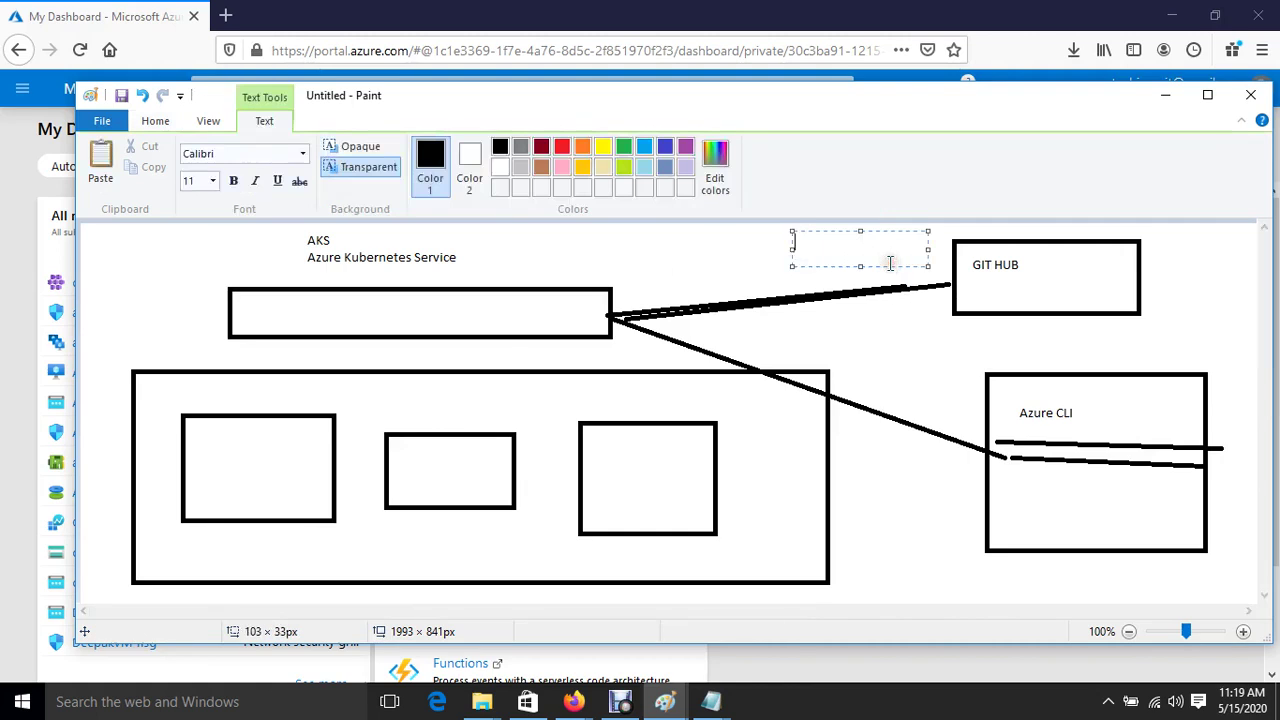
type("Azure DevOPS")
left_click(880, 372)
left_click(489, 147)
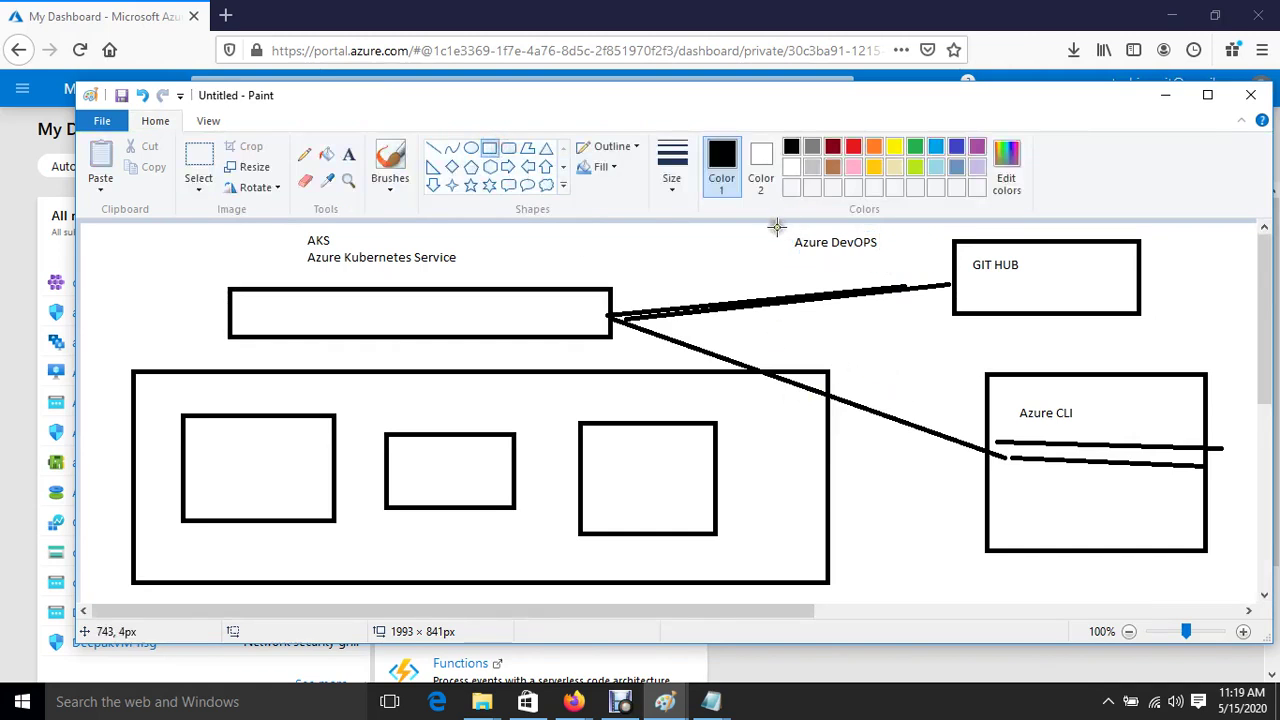
mouse_move(777, 227)
left_mouse_down()
mouse_move(885, 285)
mouse_move(933, 273)
left_mouse_up()
left_click(915, 335)
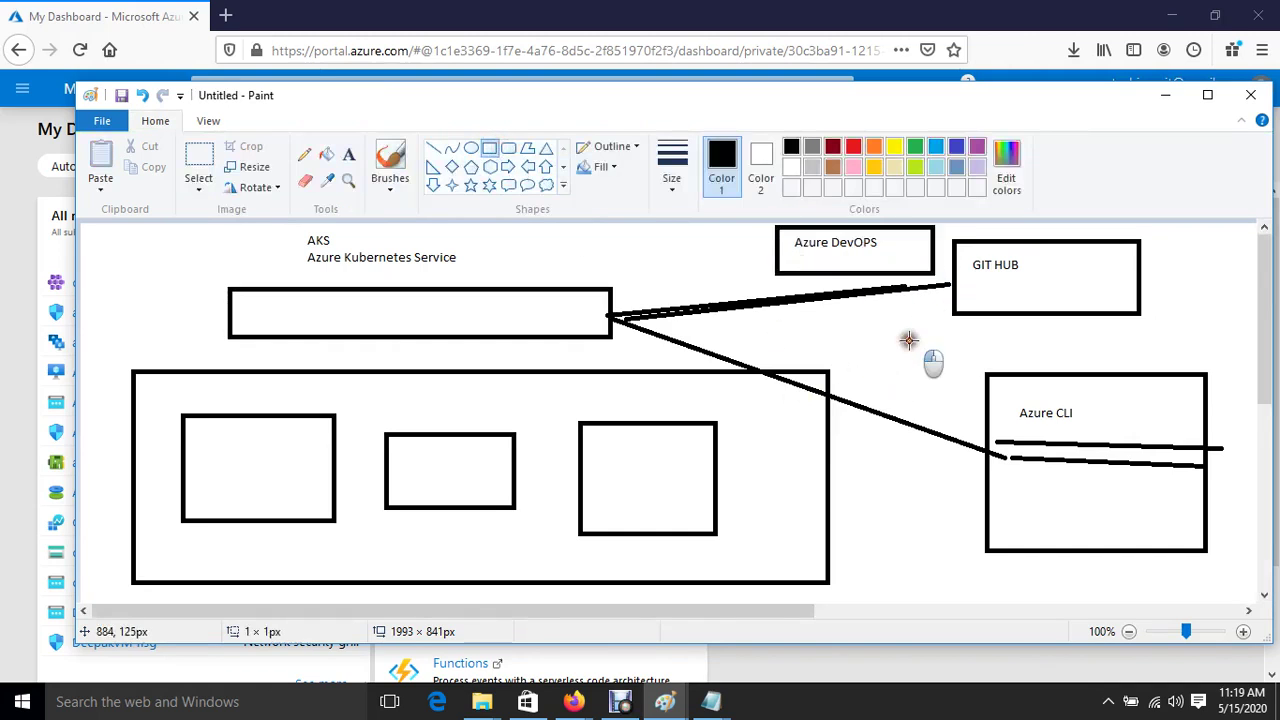
left_click(432, 148)
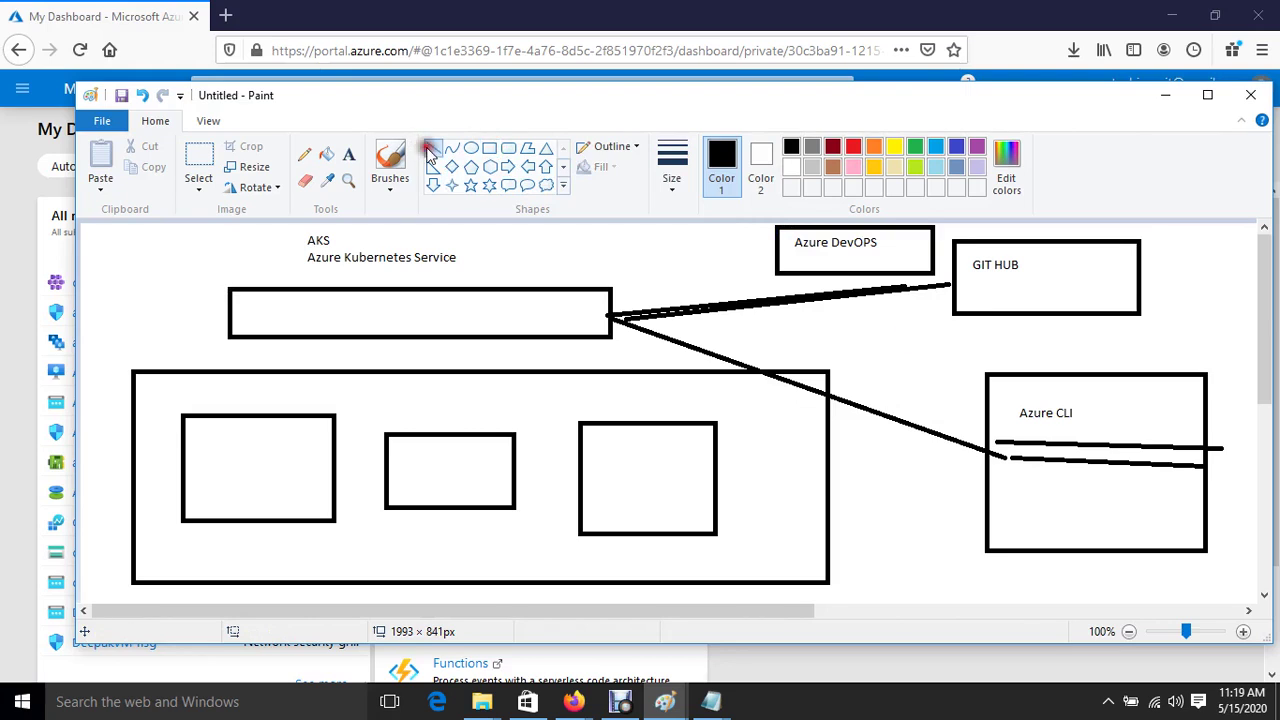
mouse_move(771, 244)
left_mouse_down()
mouse_move(621, 299)
mouse_move(610, 316)
left_mouse_up()
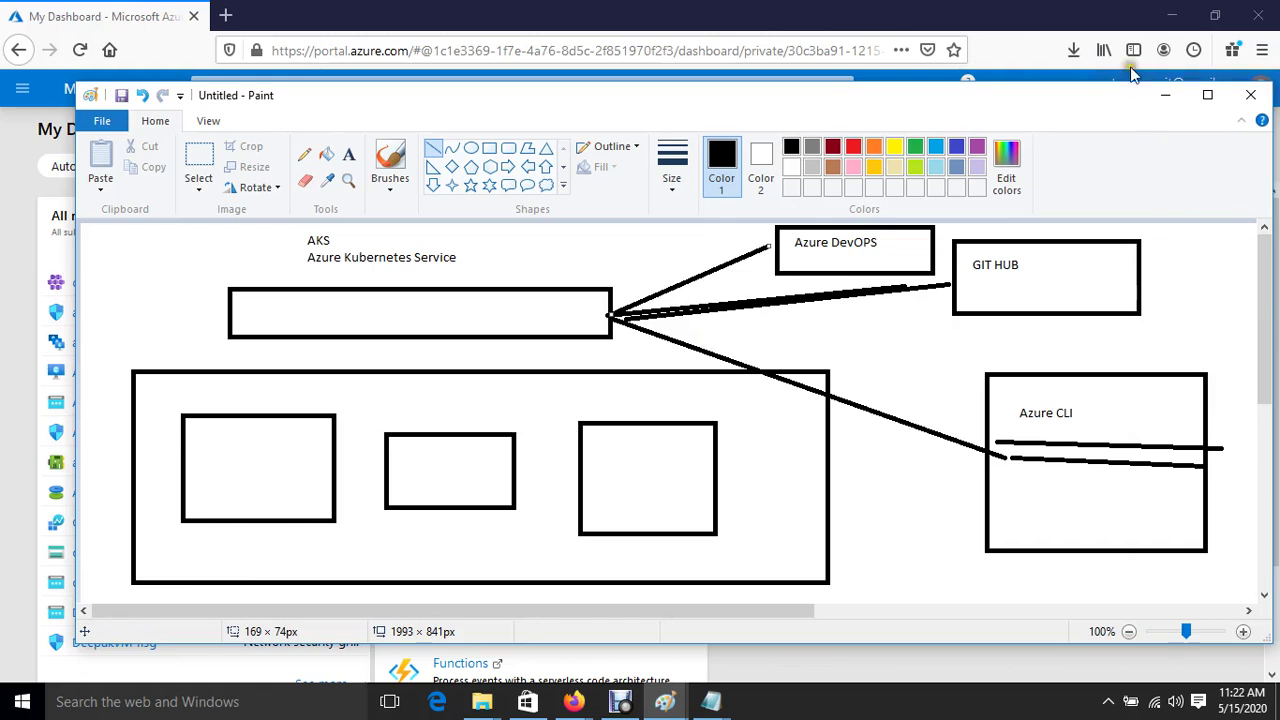
Switch to the Azure portal and open Kubernetes services from the Containers category of all services
left_click(1163, 95)
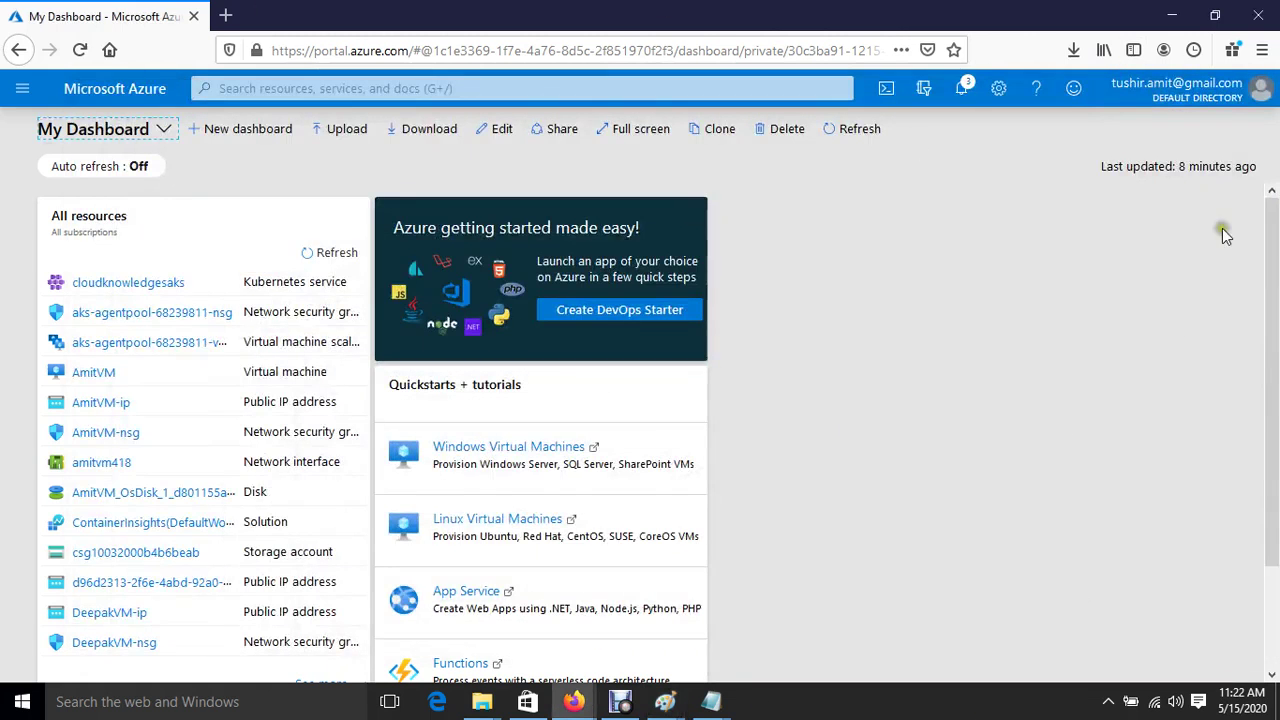
left_click(24, 95)
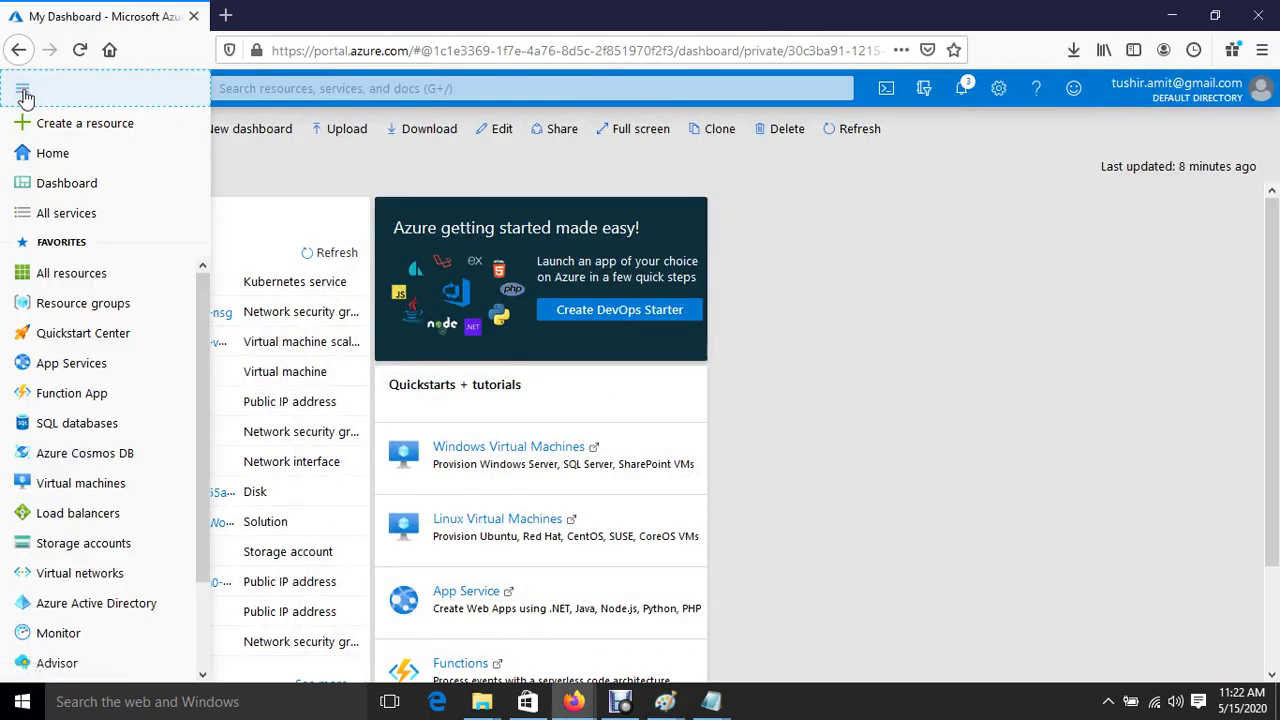
left_click(72, 216)
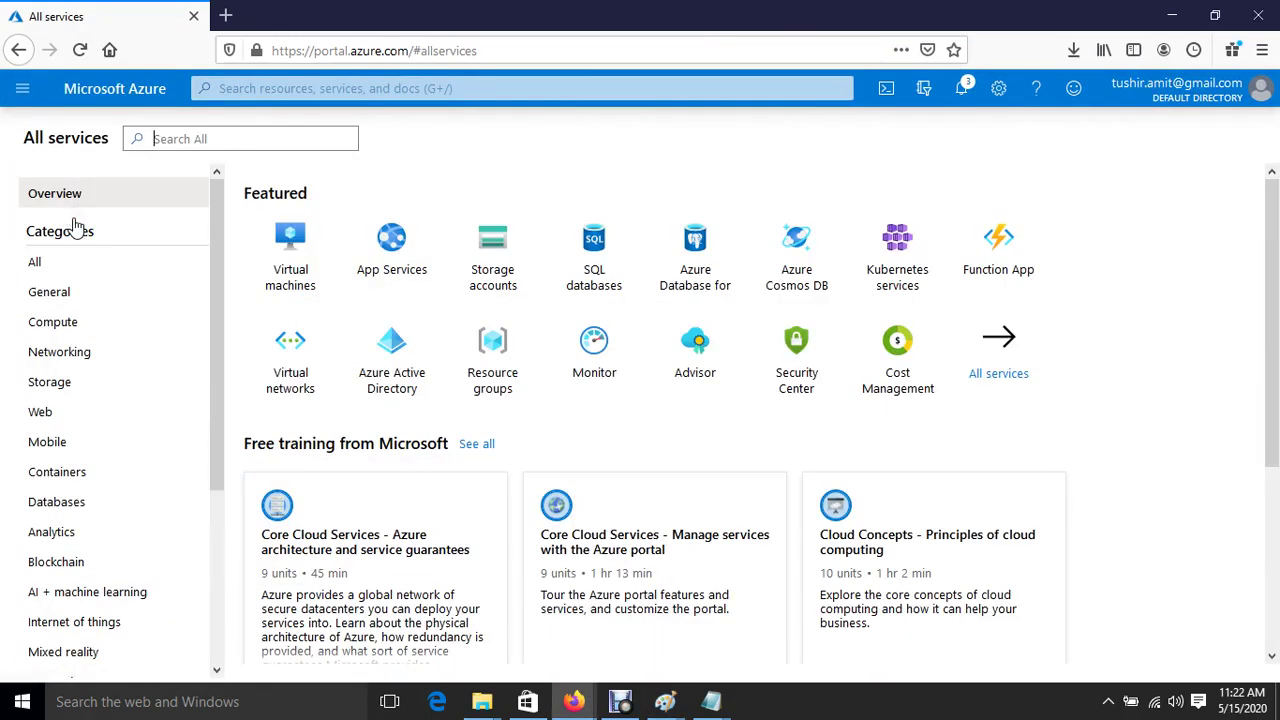
left_click(55, 475)
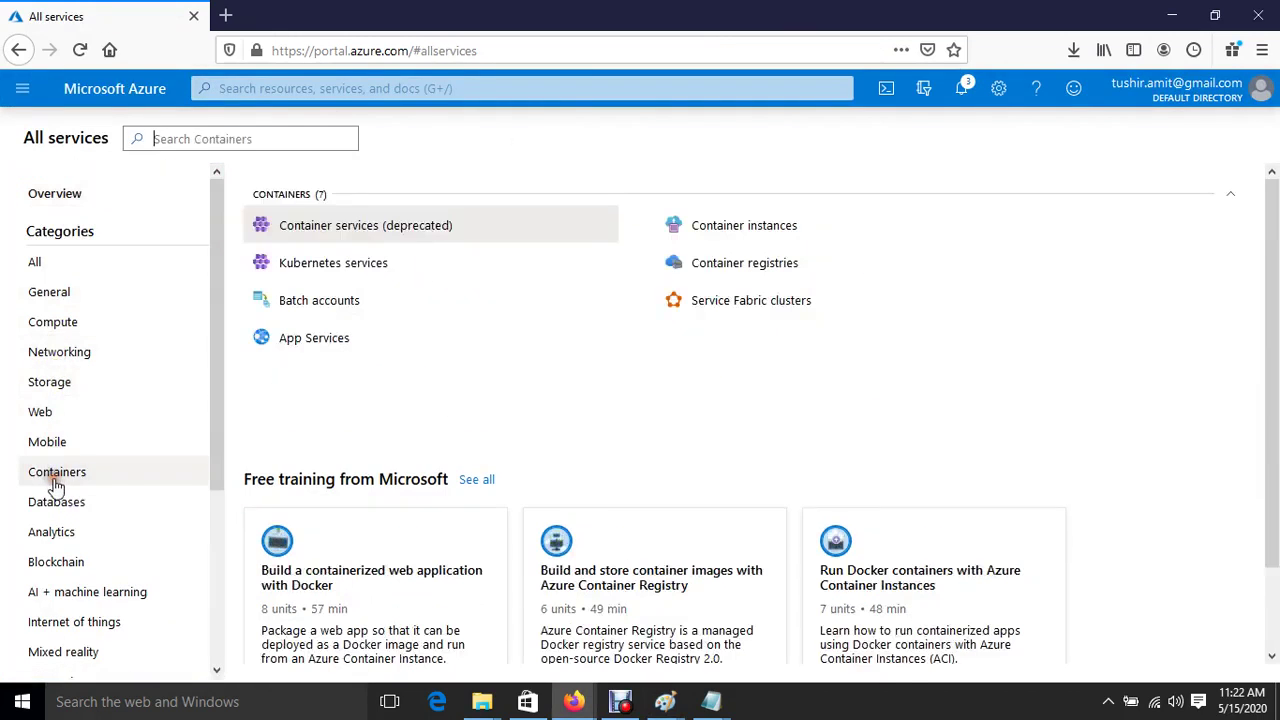
left_click(338, 268)
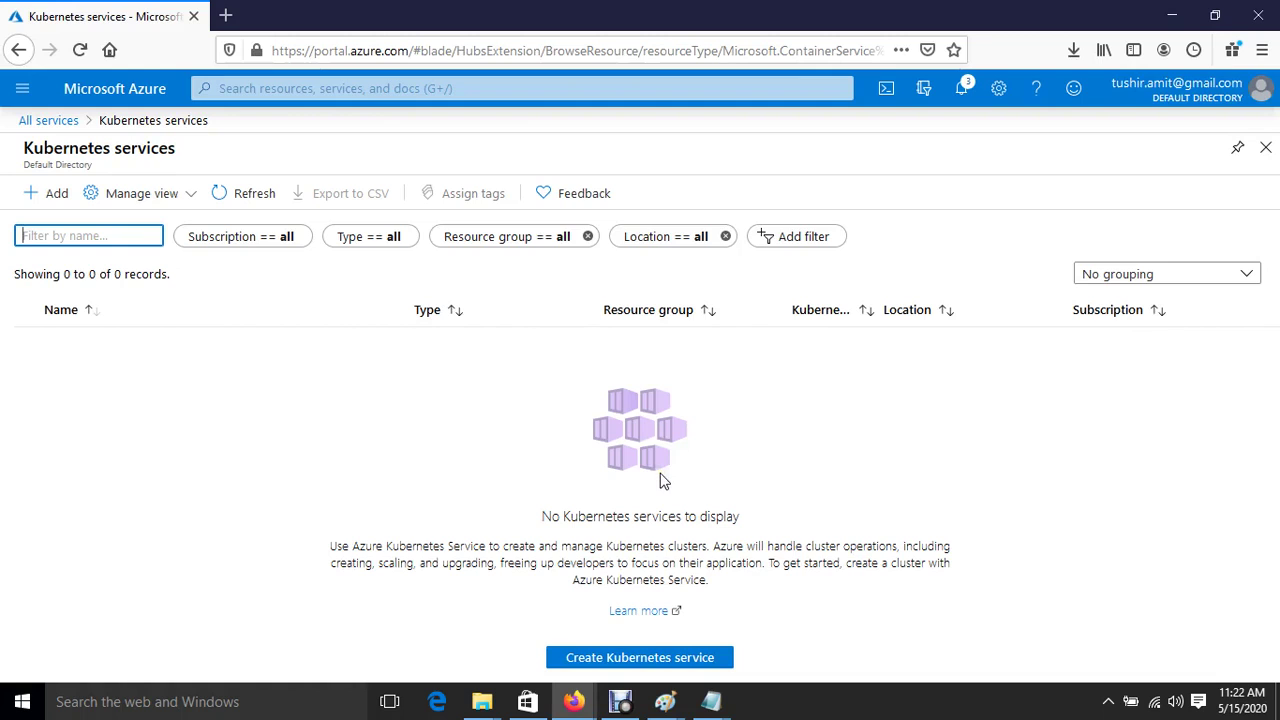
Open the linked Microsoft documentation, skim the procedure for creating an AKS cluster in the portal, and return to the Kubernetes services page
left_click(641, 610)
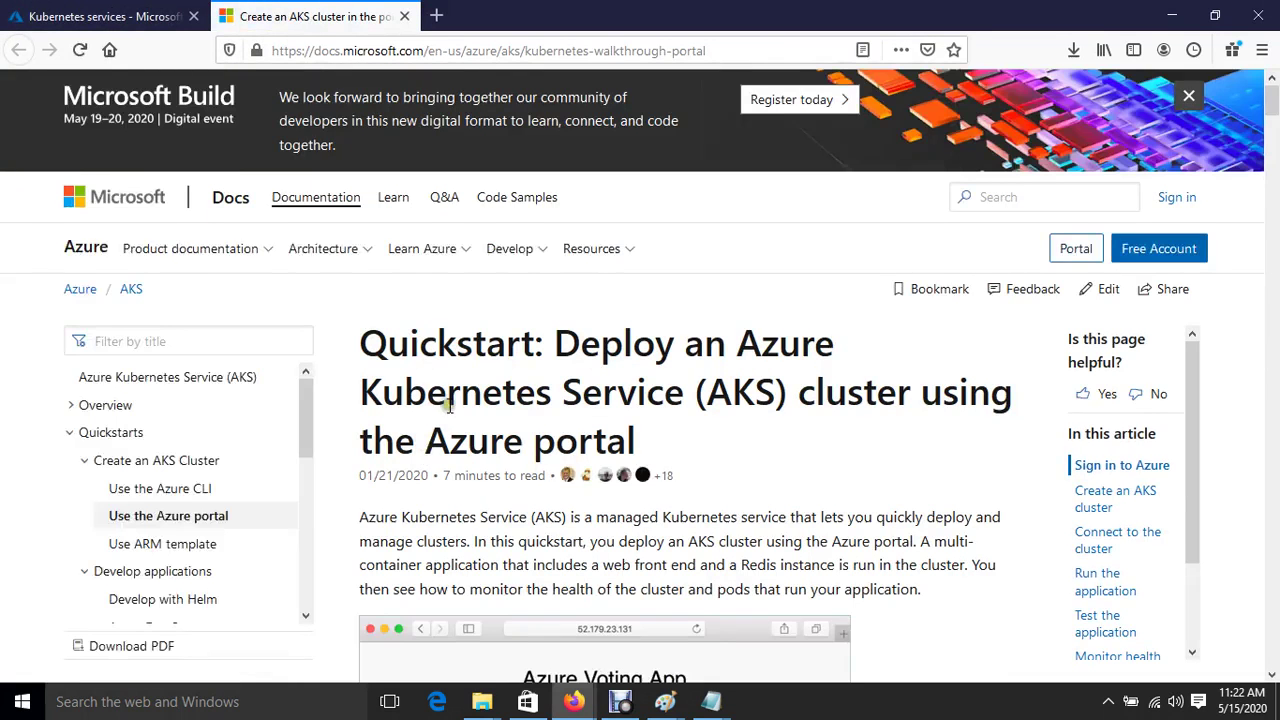
scroll(449, 405, "down", 7)
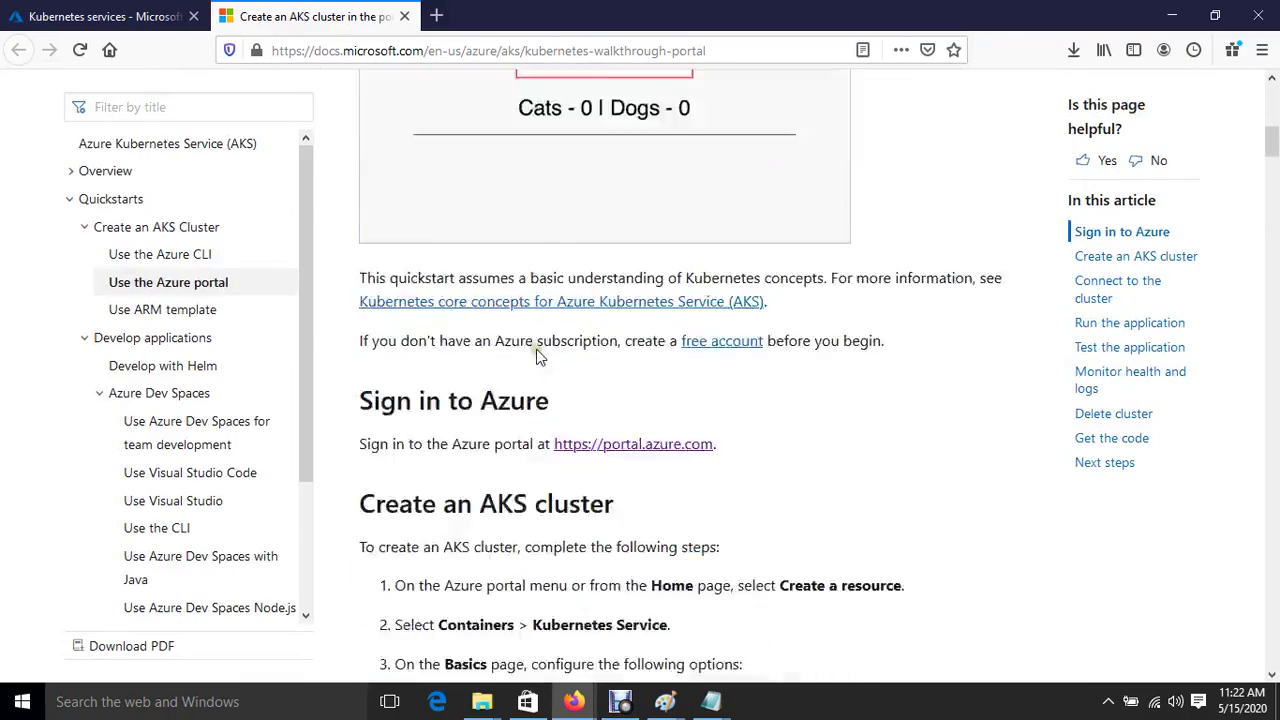
scroll(536, 349, "down", 6)
scroll(510, 514, "down", 5)
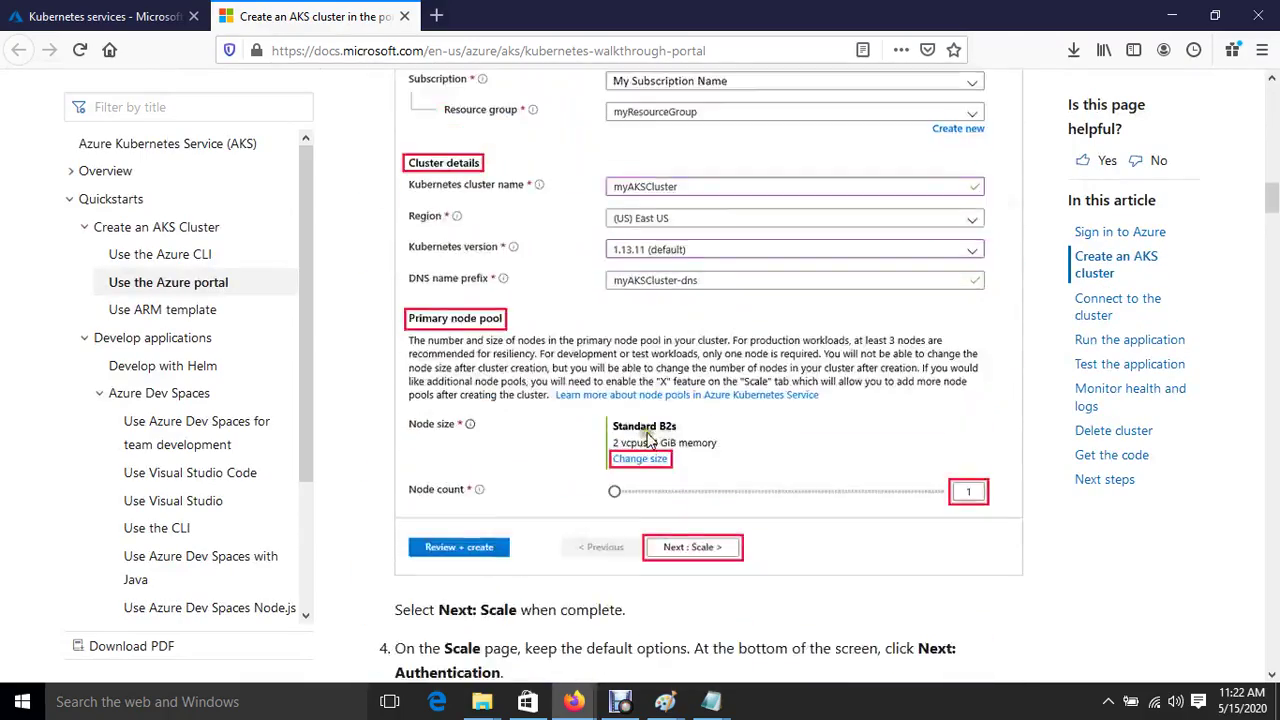
scroll(673, 406, "down", 12)
scroll(687, 440, "up", 6)
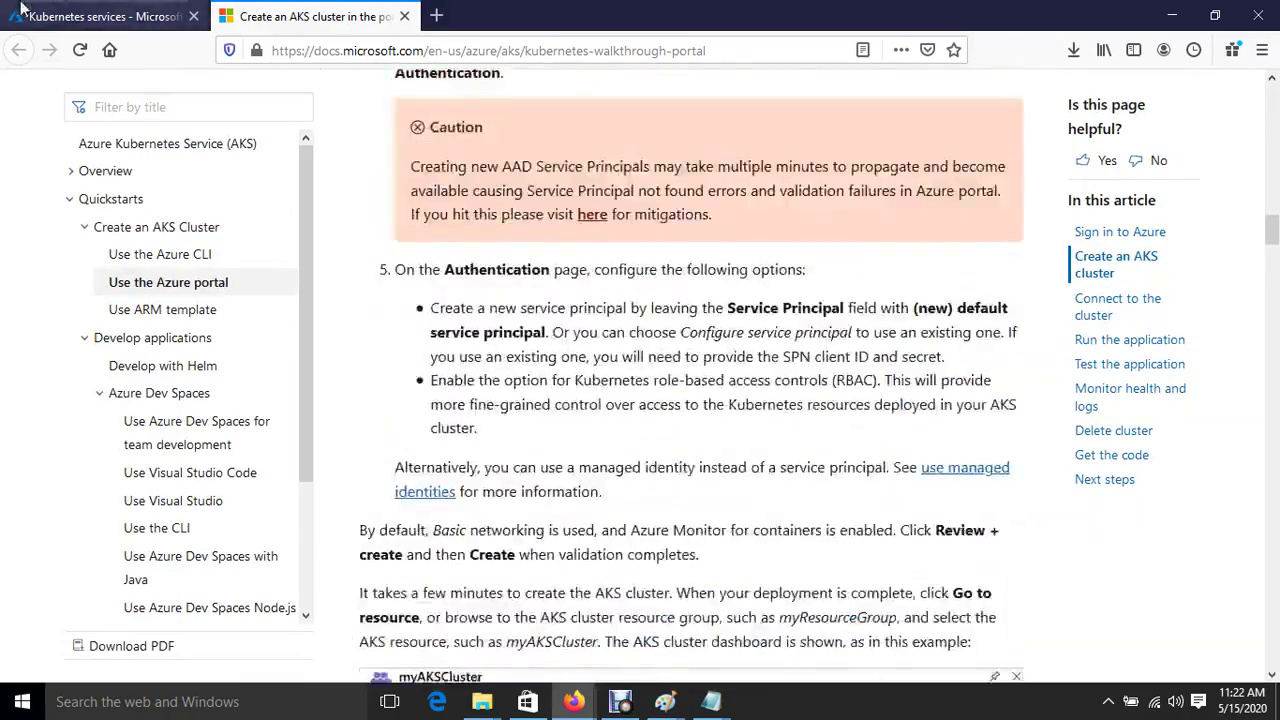
left_click(24, 12)
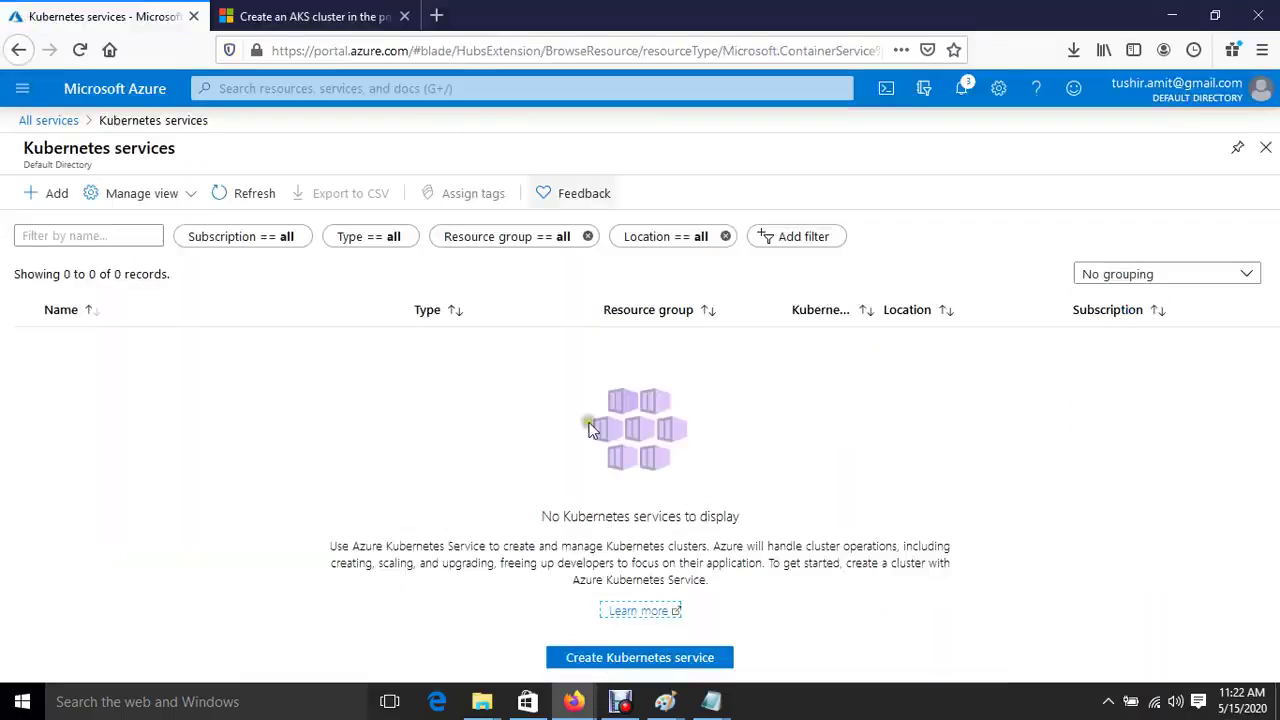
Start creating a new Kubernetes service
left_click(614, 660)
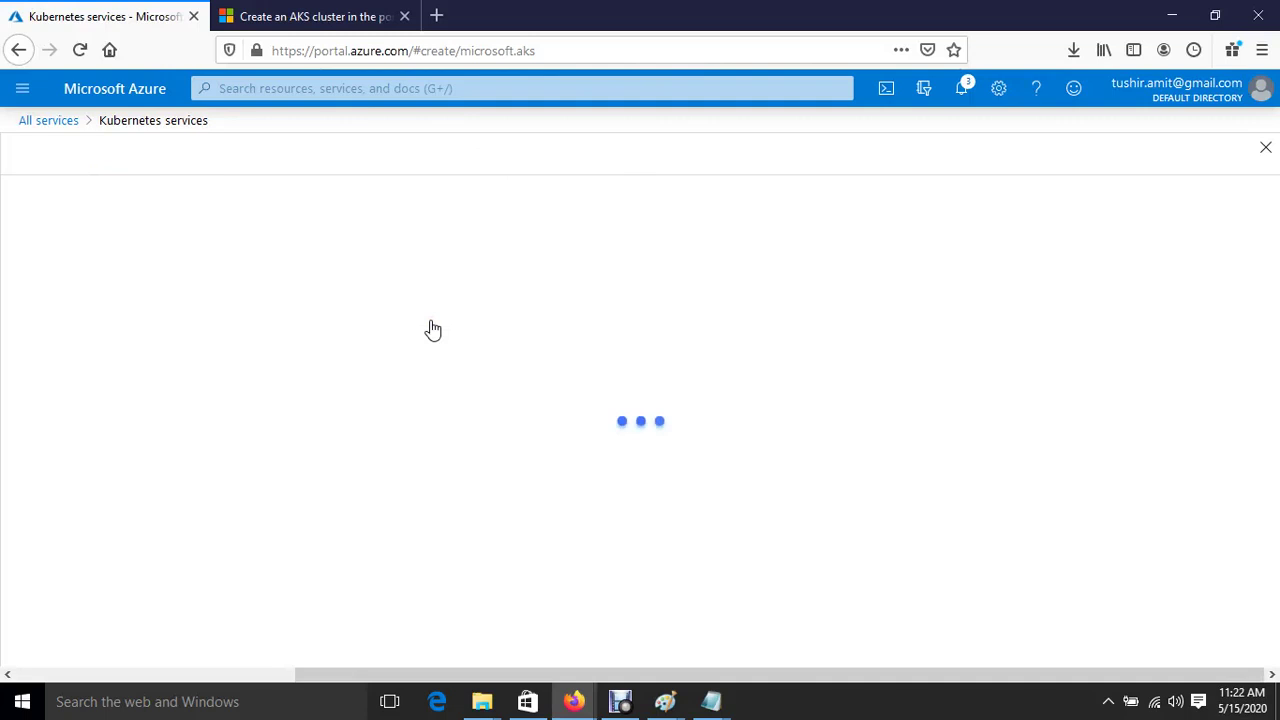
left_click(628, 711)
left_click(628, 711)
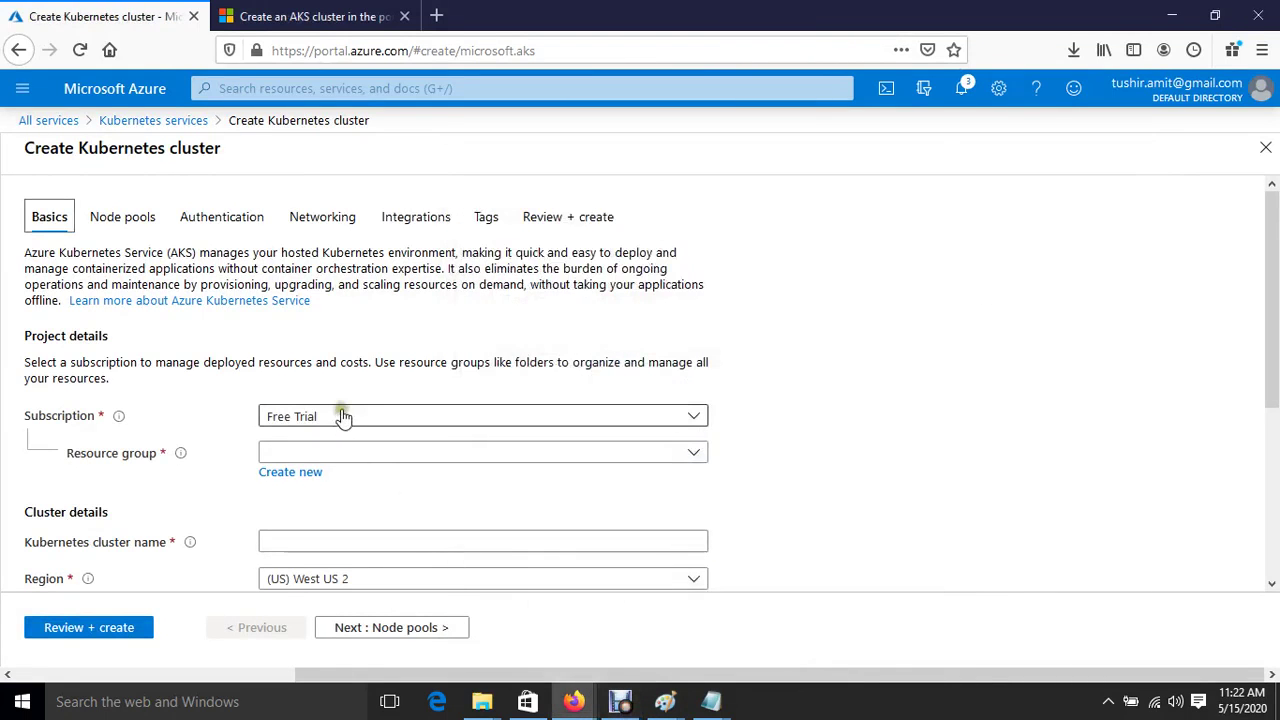
Create a new resource group named "cloudknowledgesaks" for the cluster
left_click(336, 452)
left_click(825, 484)
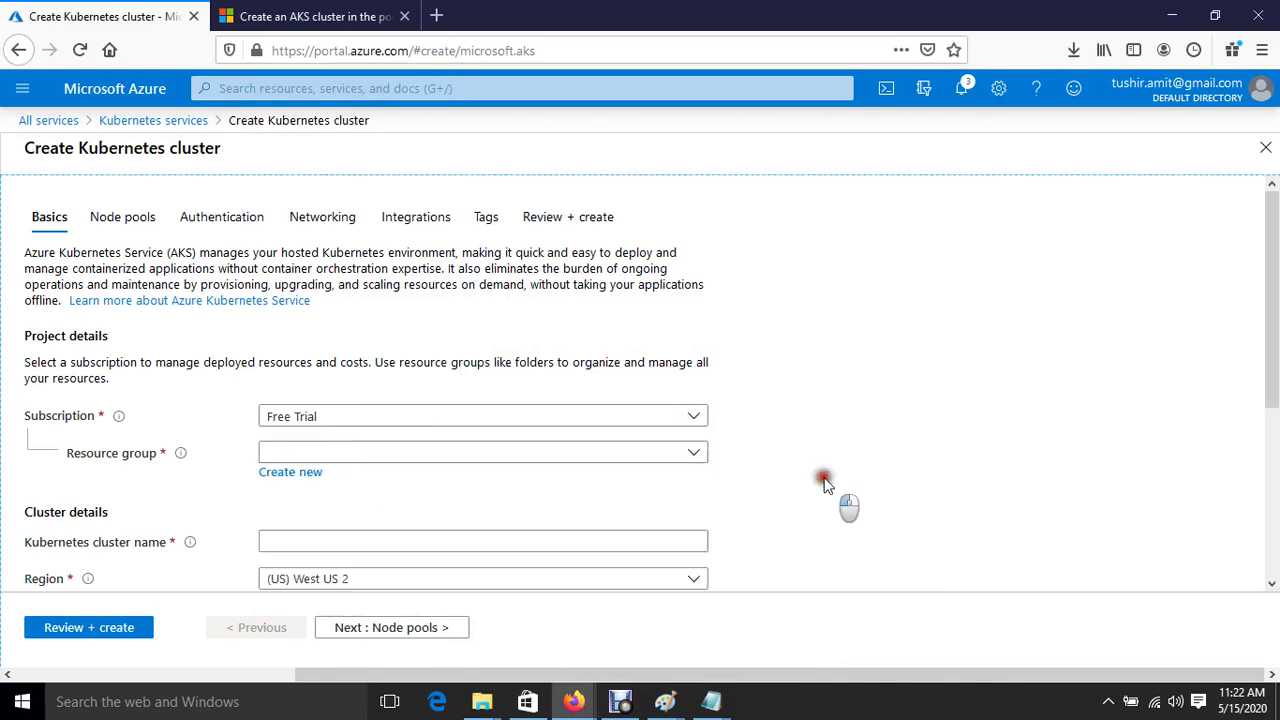
left_click(295, 458)
left_click(231, 500)
left_click(287, 474)
type("c")
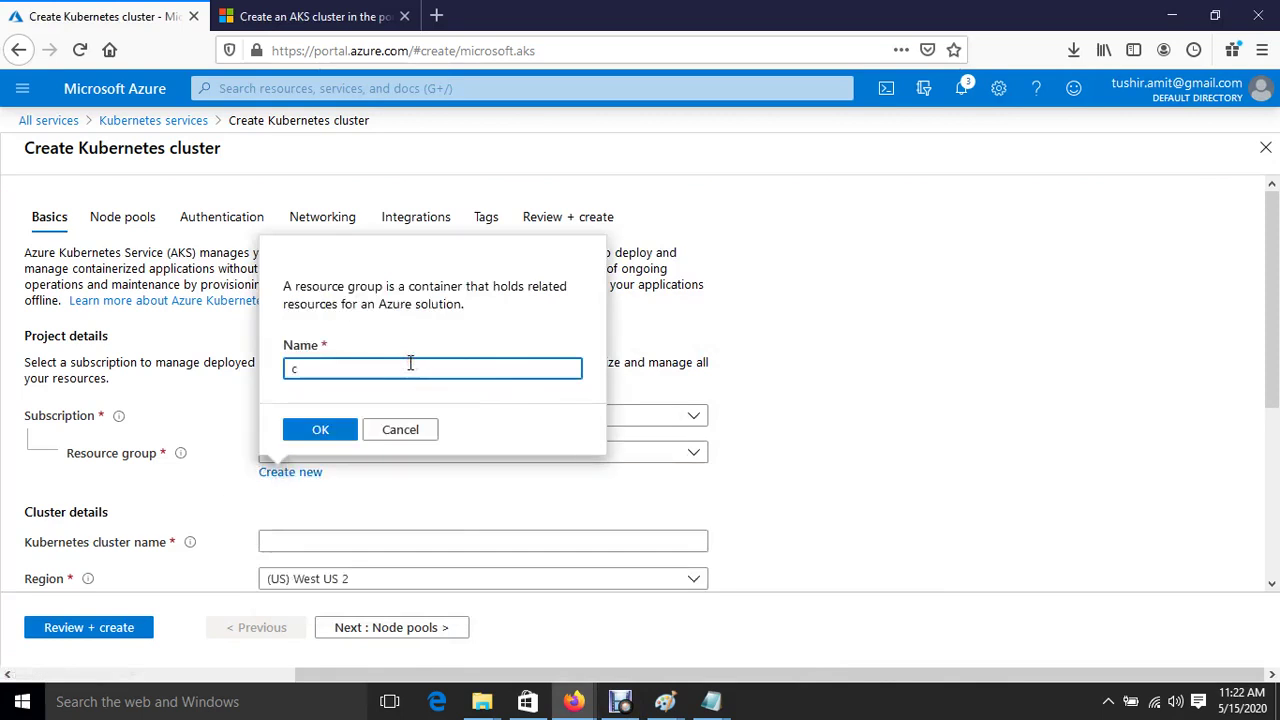
type("loudknowledgesaks")
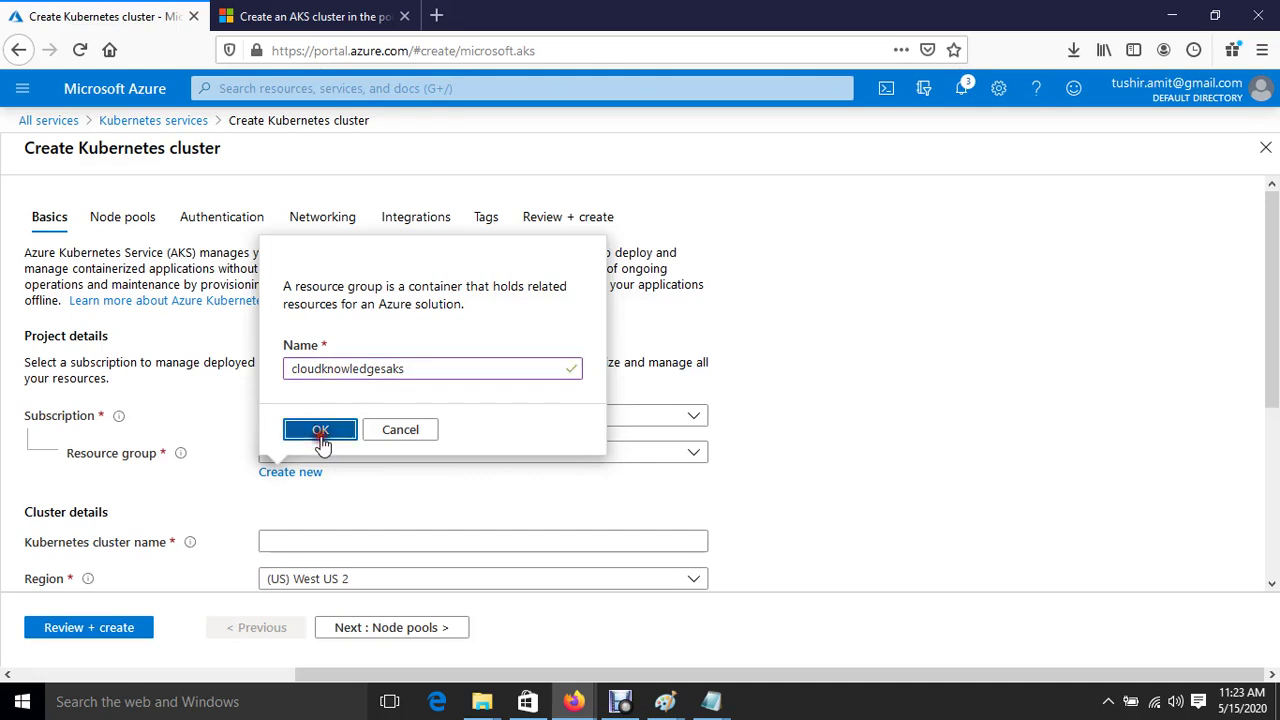
left_click(320, 432)
Name the Kubernetes cluster "cloudknowledgesaks"
scroll(614, 481, "down", 2)
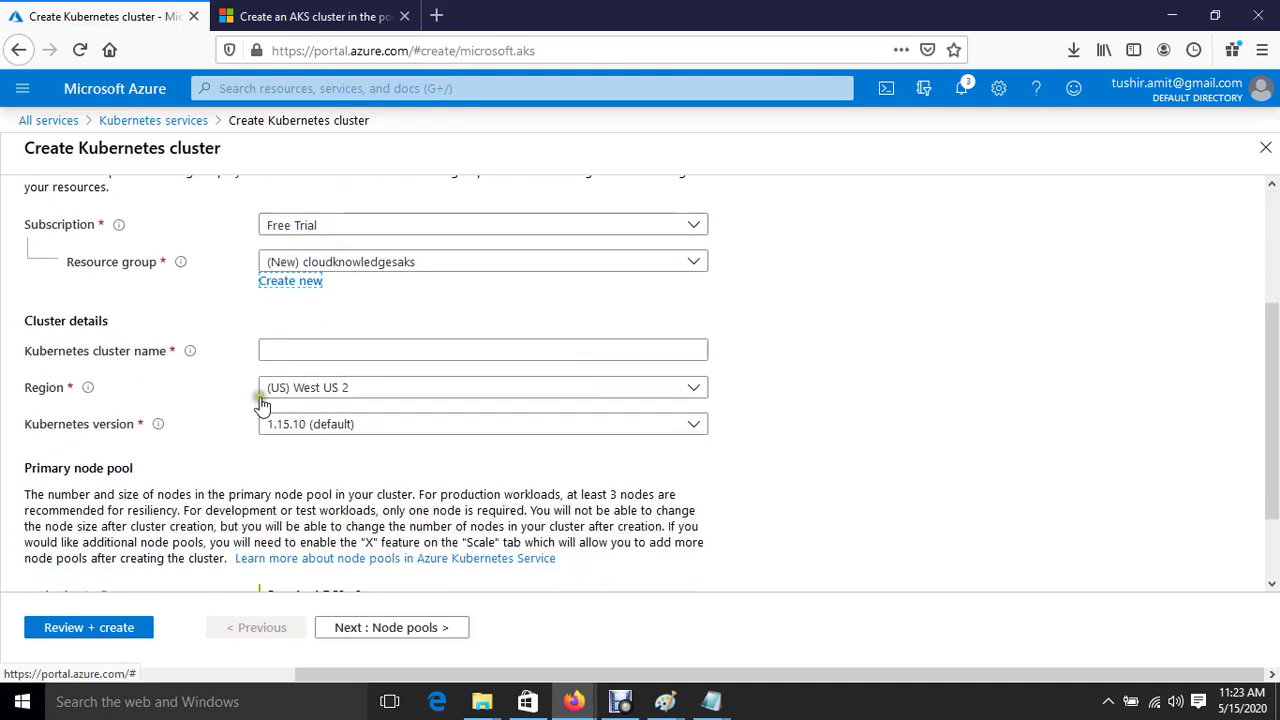
left_click(340, 348)
type("cloud")
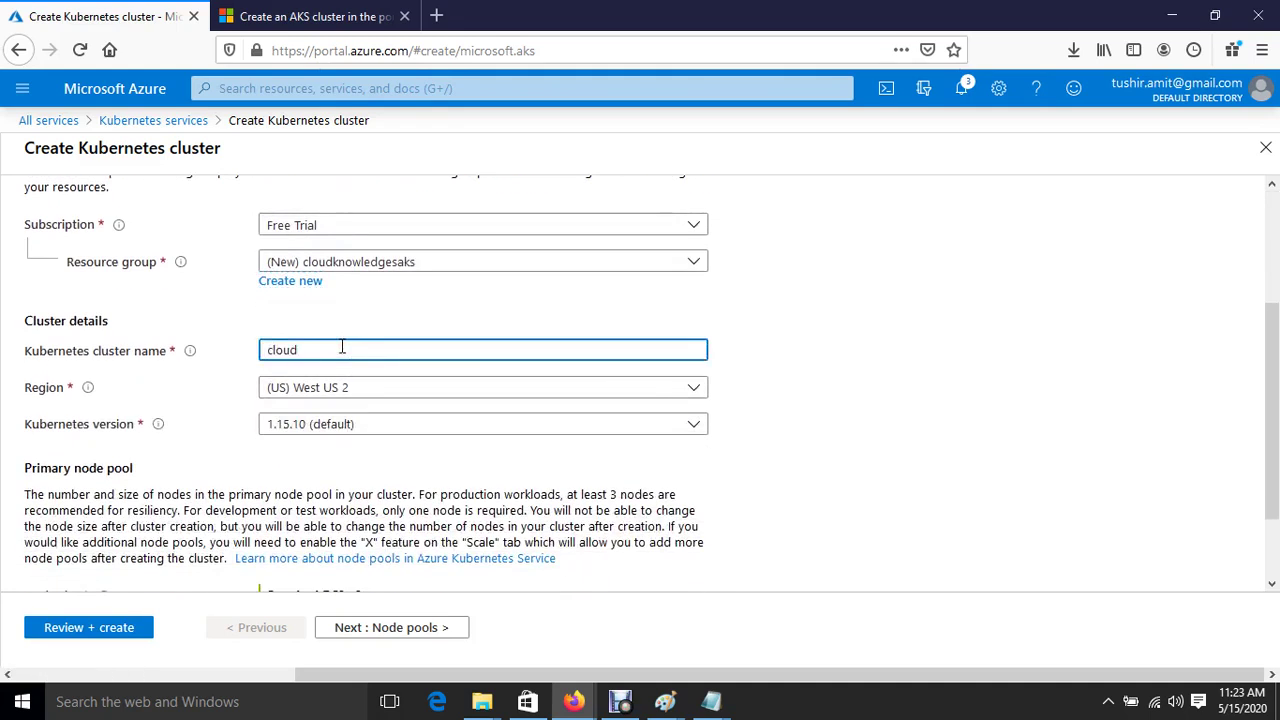
type("kn")
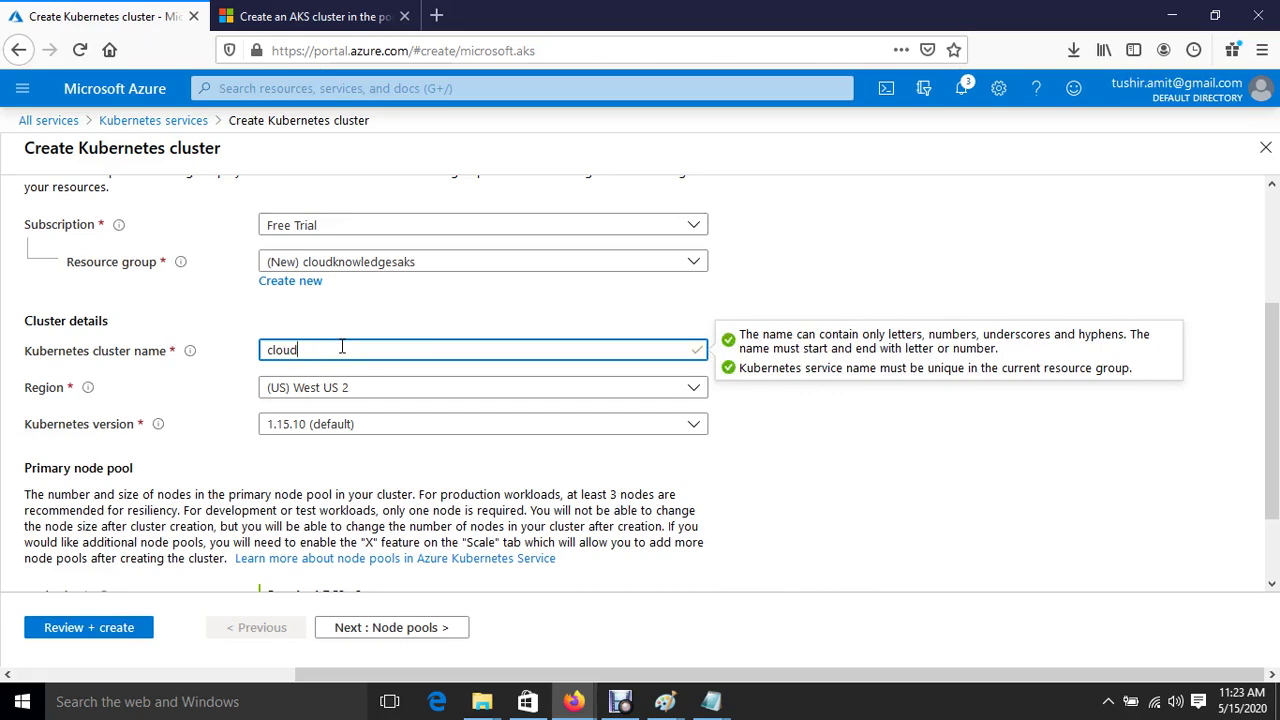
type("owledgesaks")
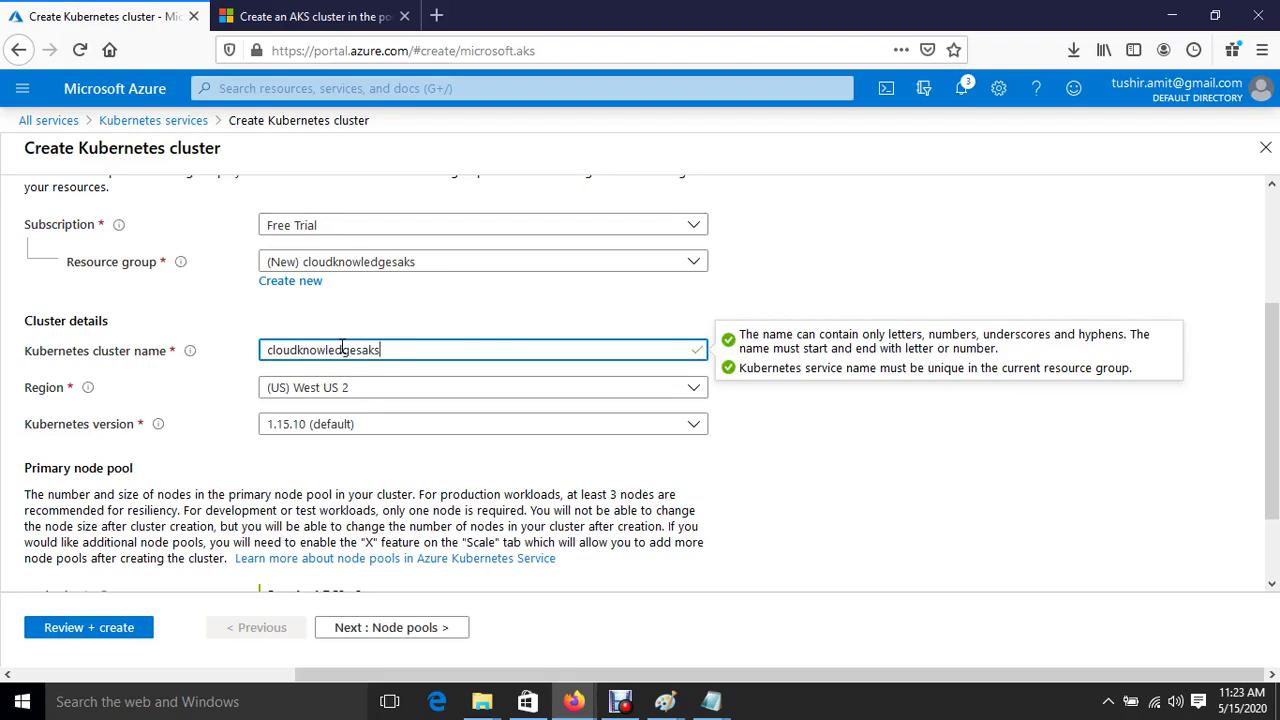
Set the cluster's region to (US) East US and its Kubernetes version to 1.17.3 (preview)
left_click(490, 390)
left_click(325, 480)
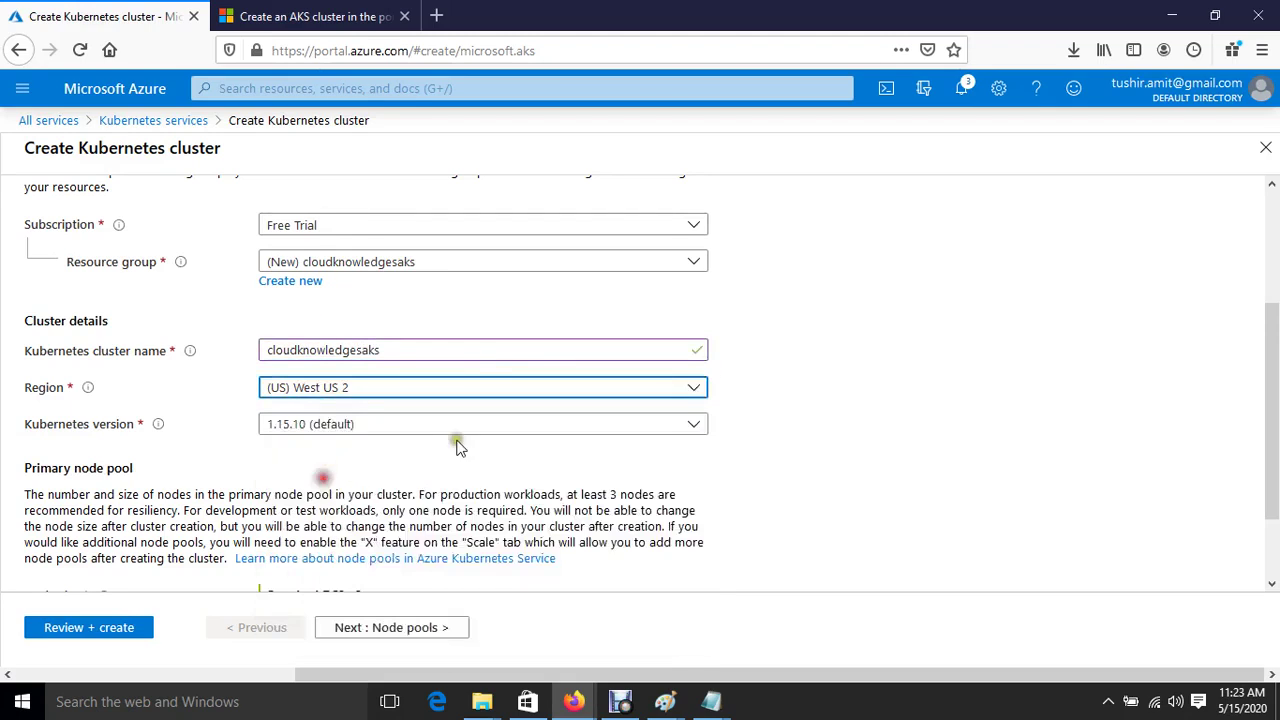
left_click(375, 428)
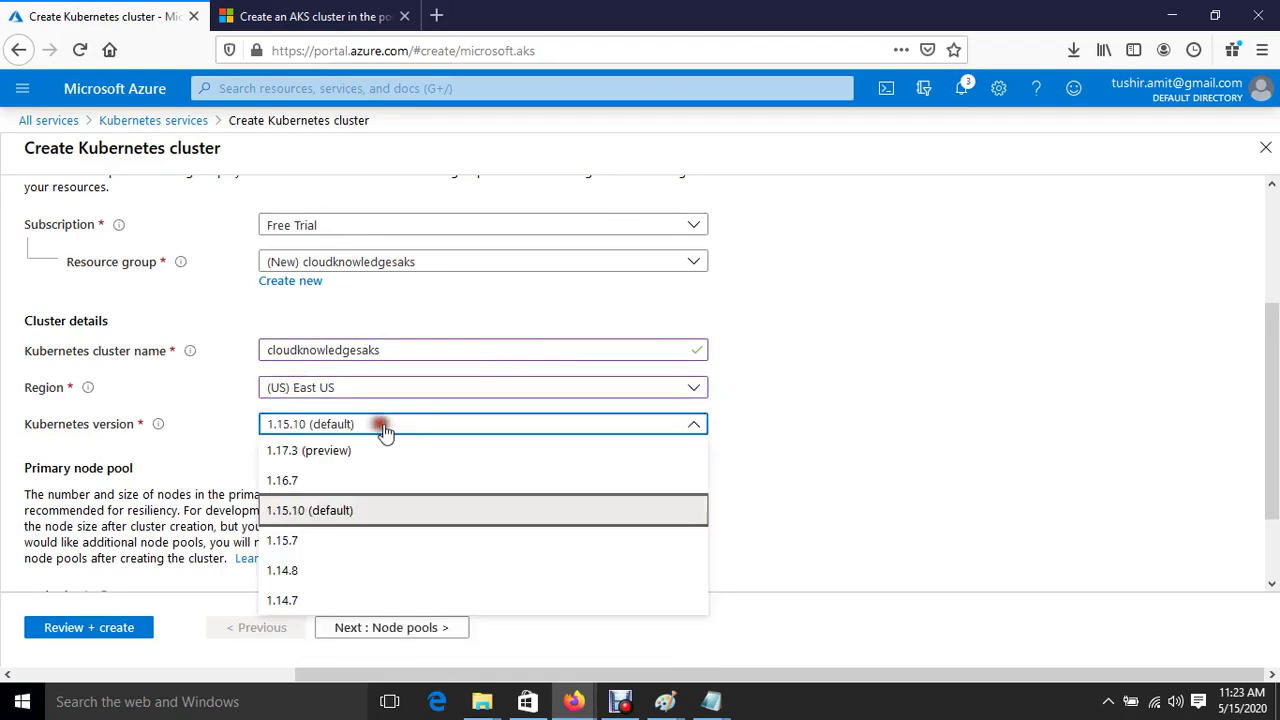
left_click(307, 450)
scroll(507, 484, "down", 2)
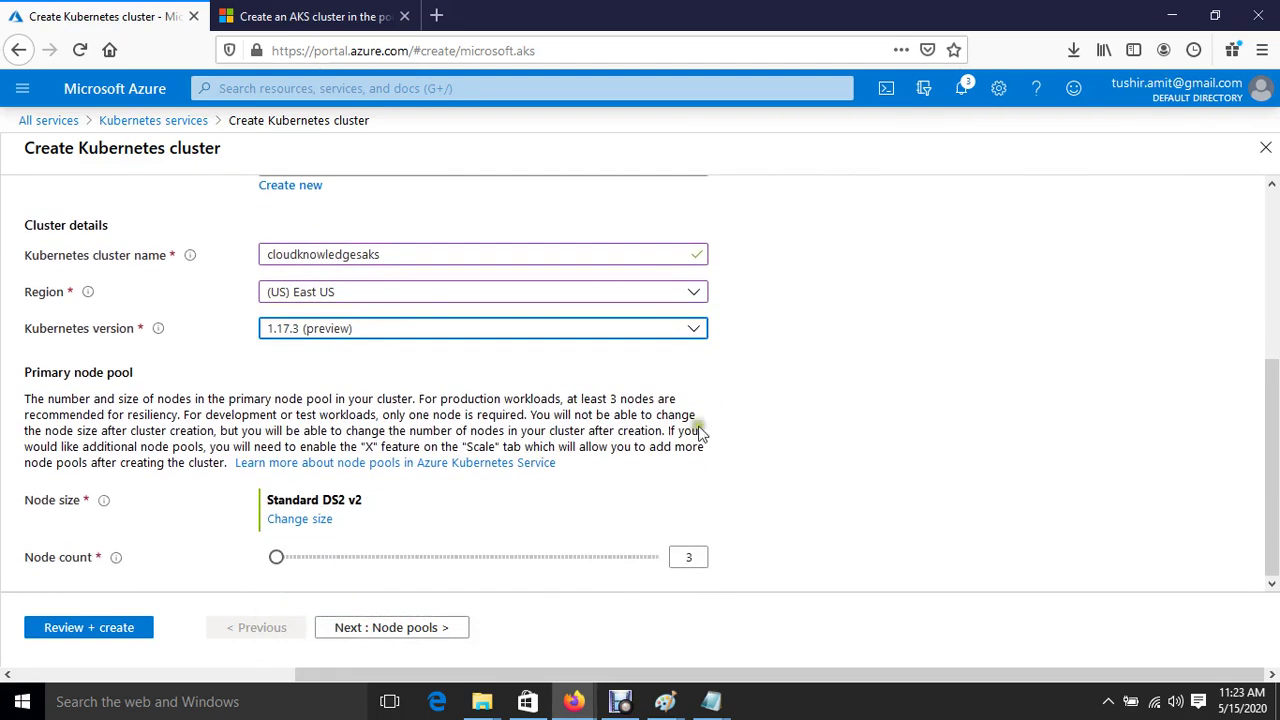
Examine the primary node pool guidance on recommended node counts for production workloads and for development or test workloads
left_click_drag(27, 398, 694, 400)
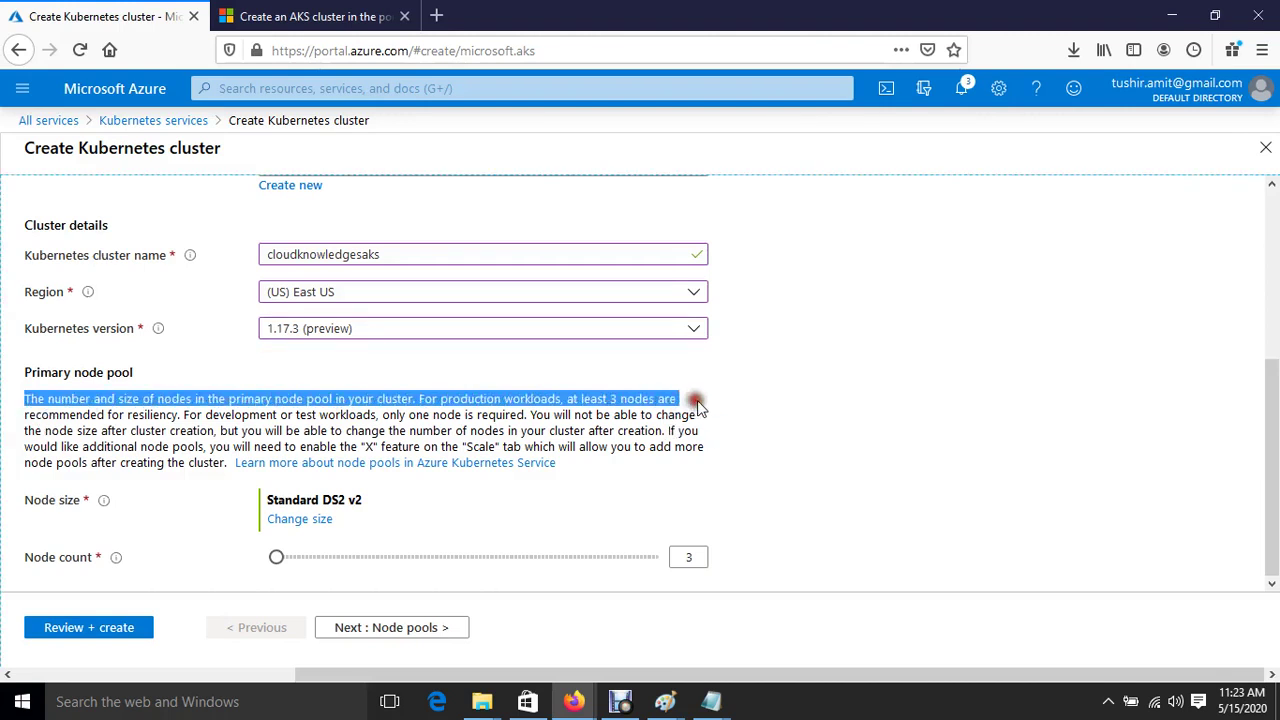
left_click(737, 457)
scroll(490, 448, "up", 5)
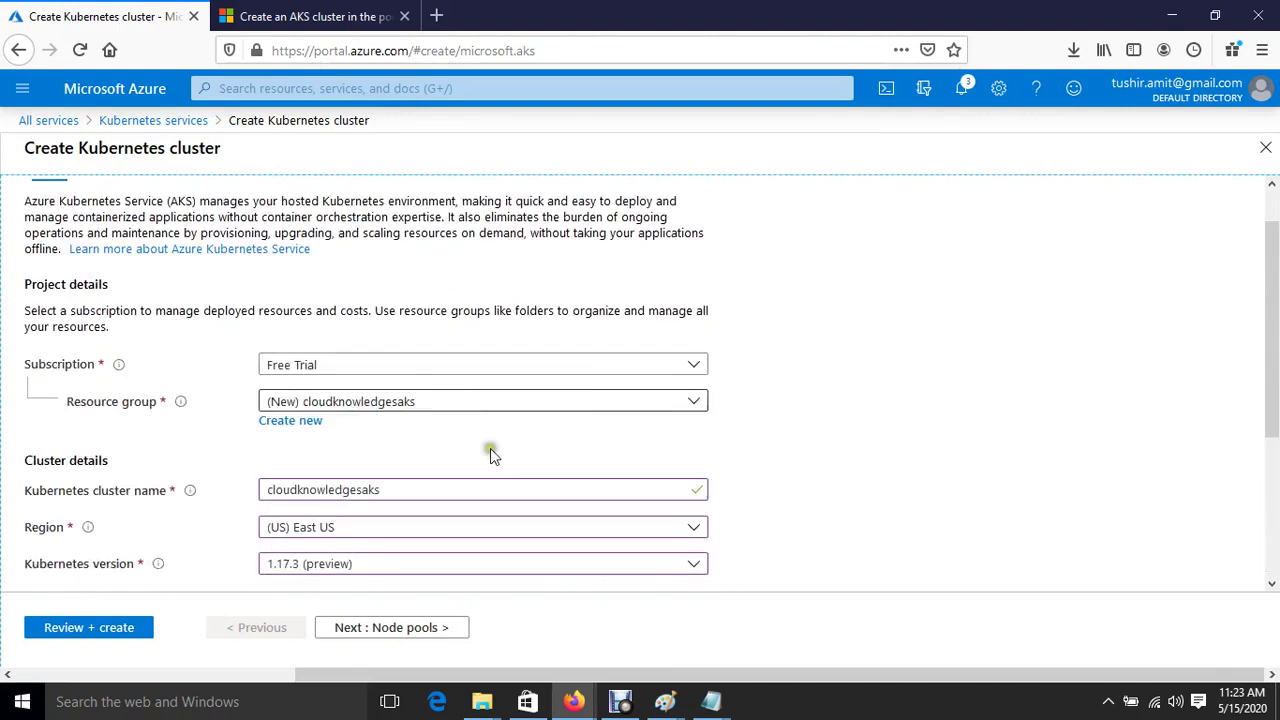
scroll(490, 448, "down", 5)
left_click_drag(583, 399, 774, 403)
left_click_drag(24, 398, 664, 398)
left_click(422, 393)
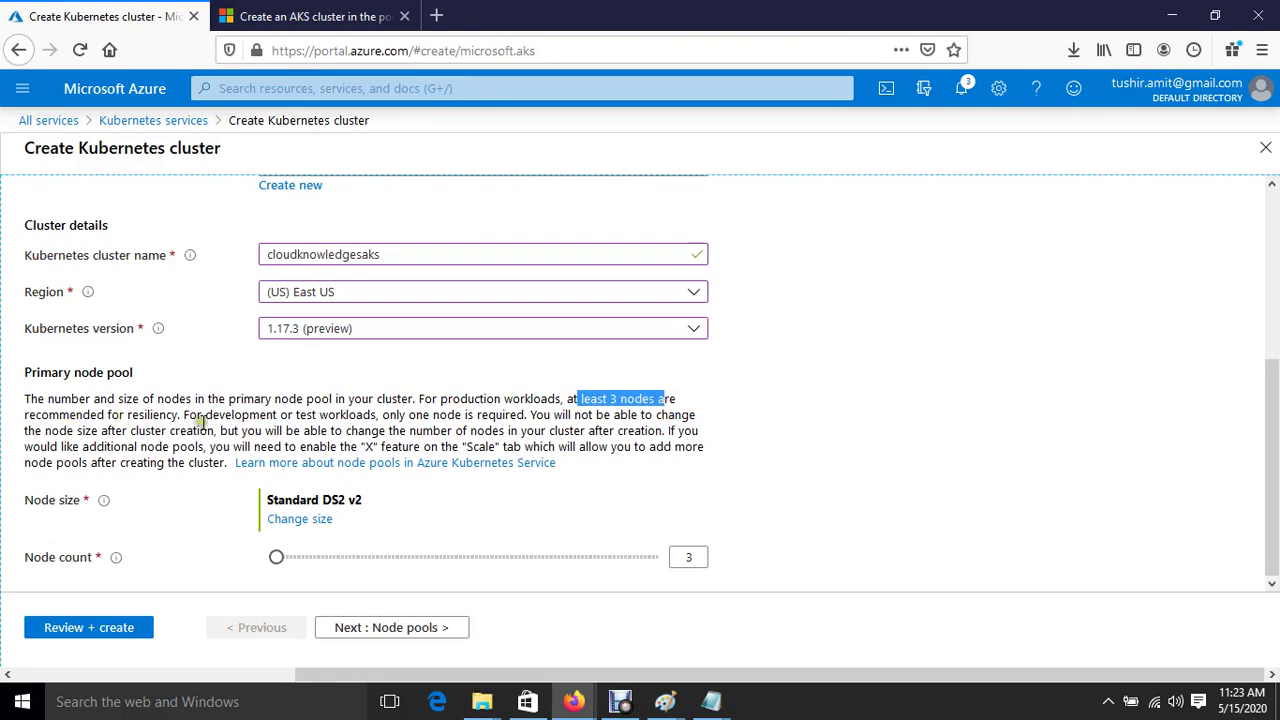
left_click_drag(208, 416, 288, 416)
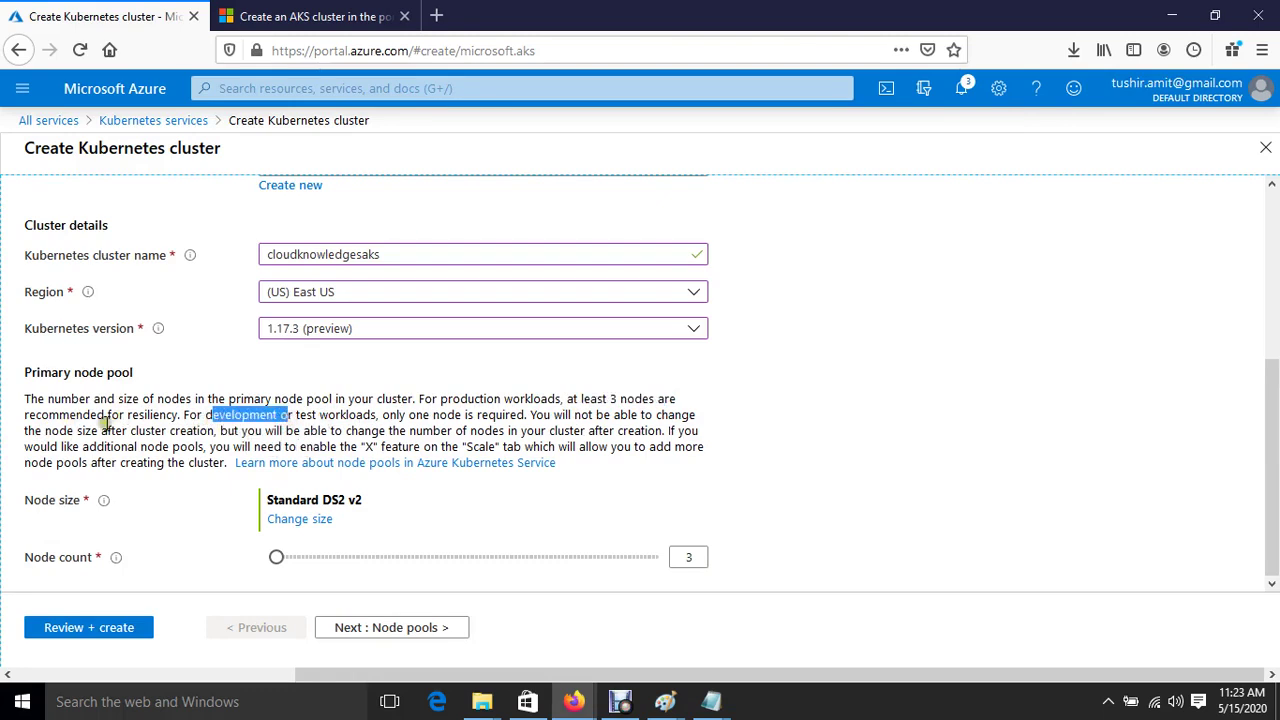
left_click_drag(58, 430, 273, 414)
left_click_drag(372, 398, 620, 400)
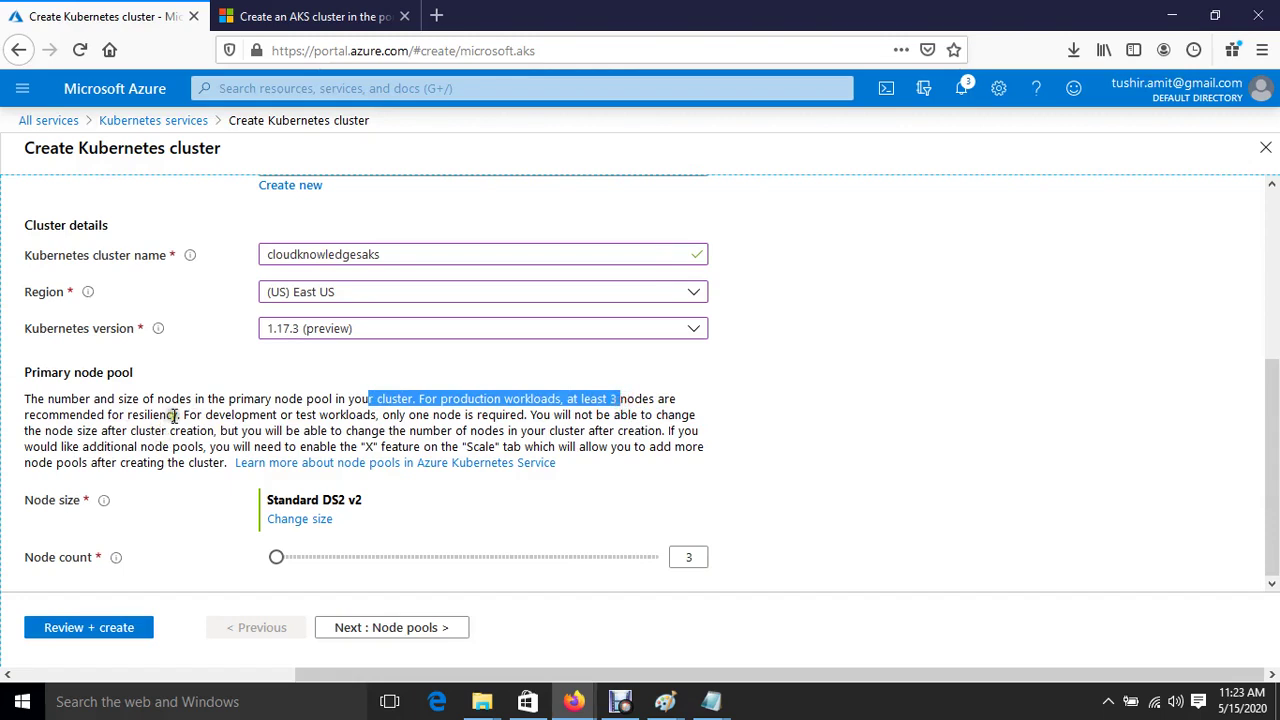
left_click_drag(183, 414, 560, 416)
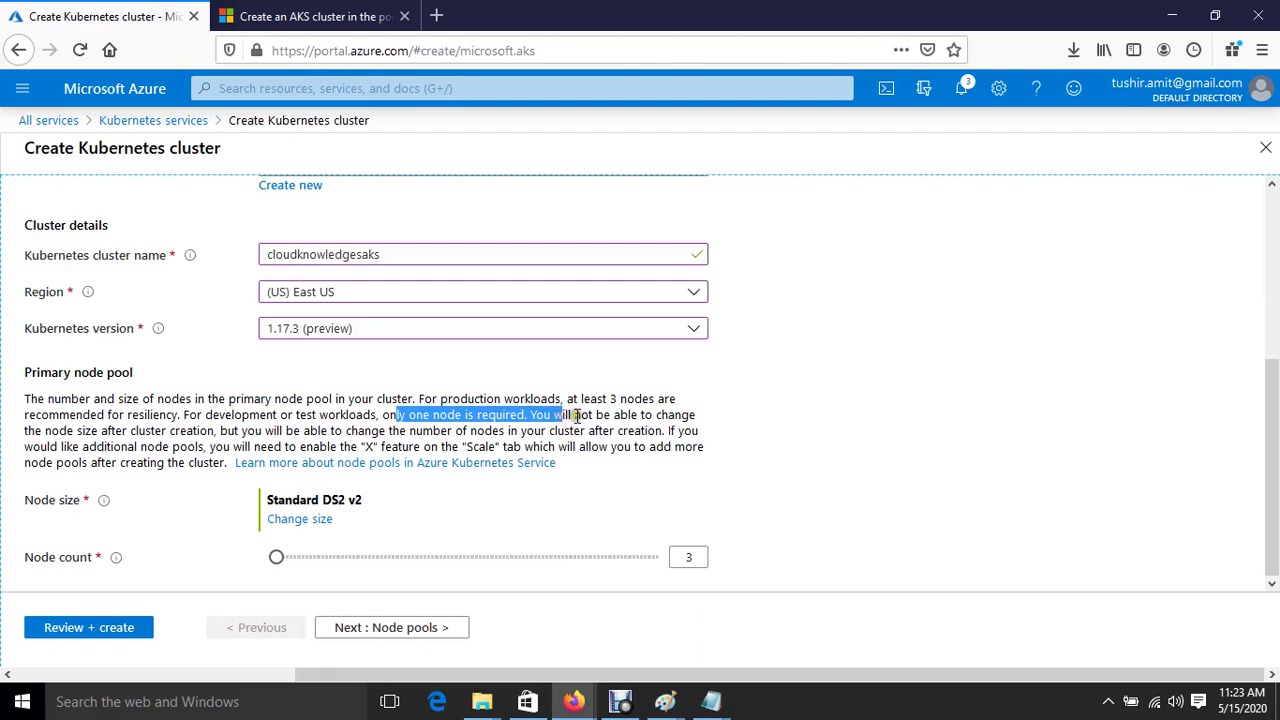
left_click(720, 410)
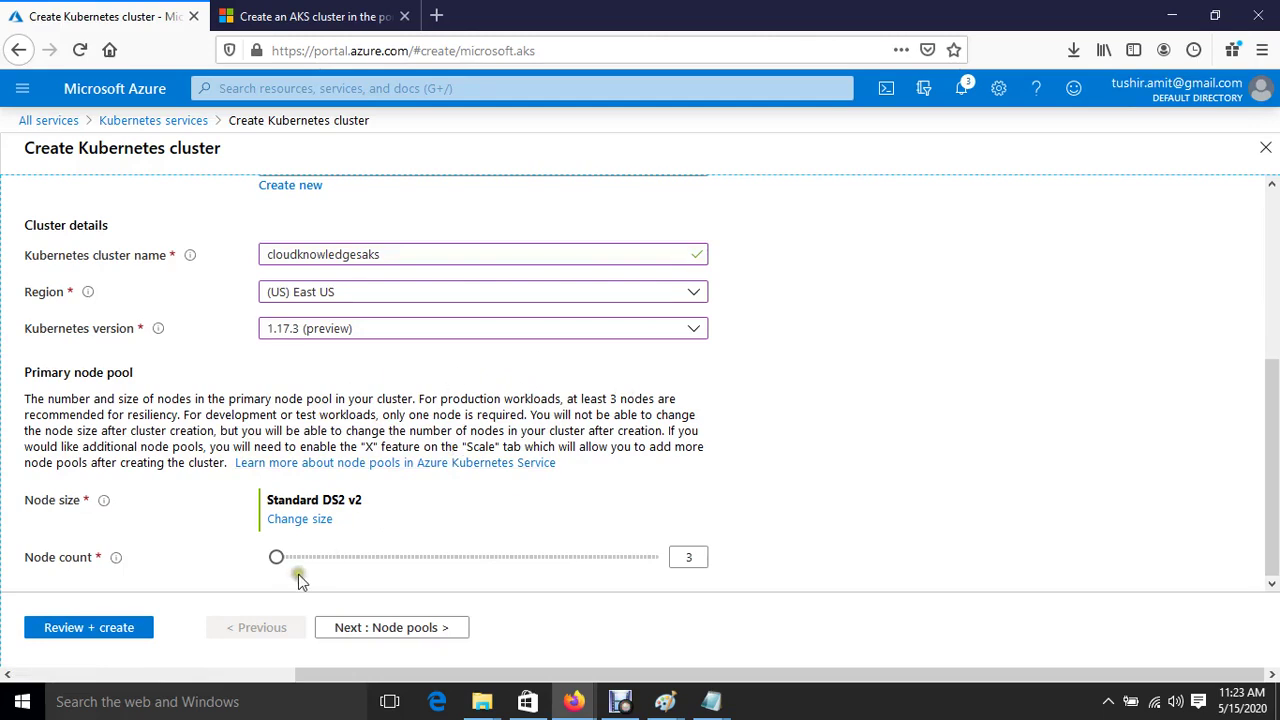
Browse the available VM sizes for the primary node pool and close the list without changing the selection
left_click(278, 557)
left_click(298, 524)
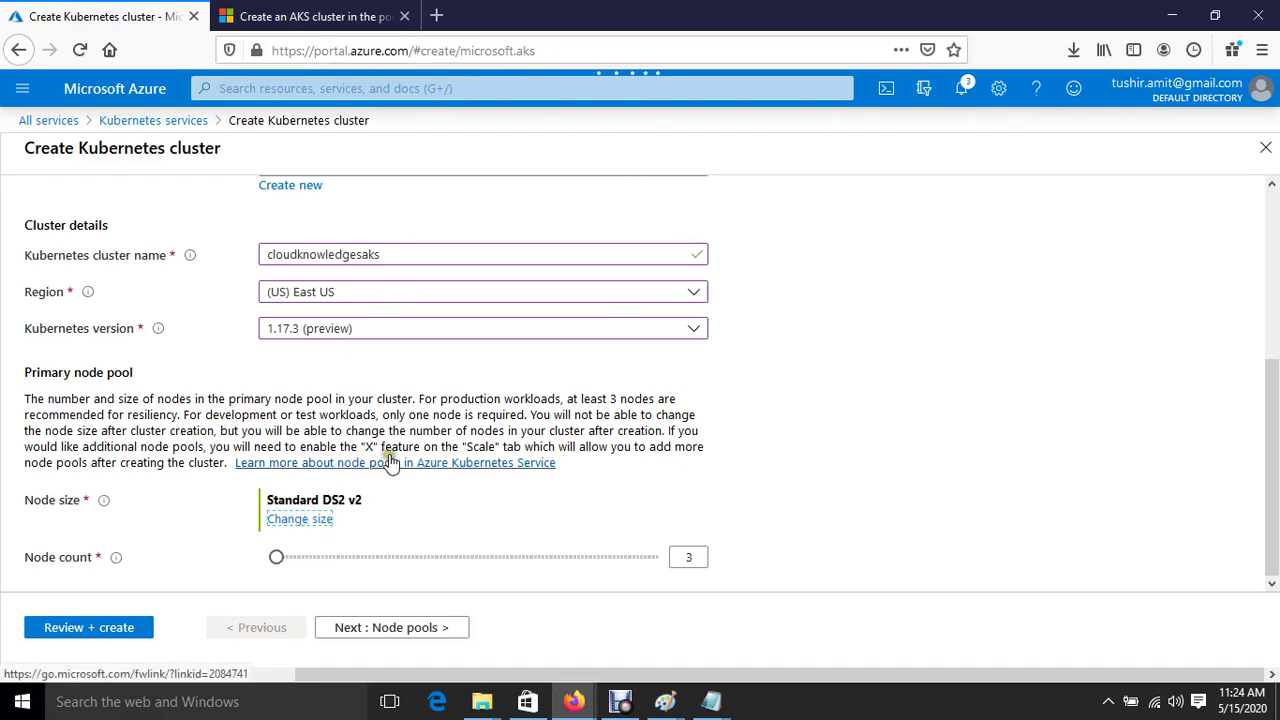
left_click(459, 388)
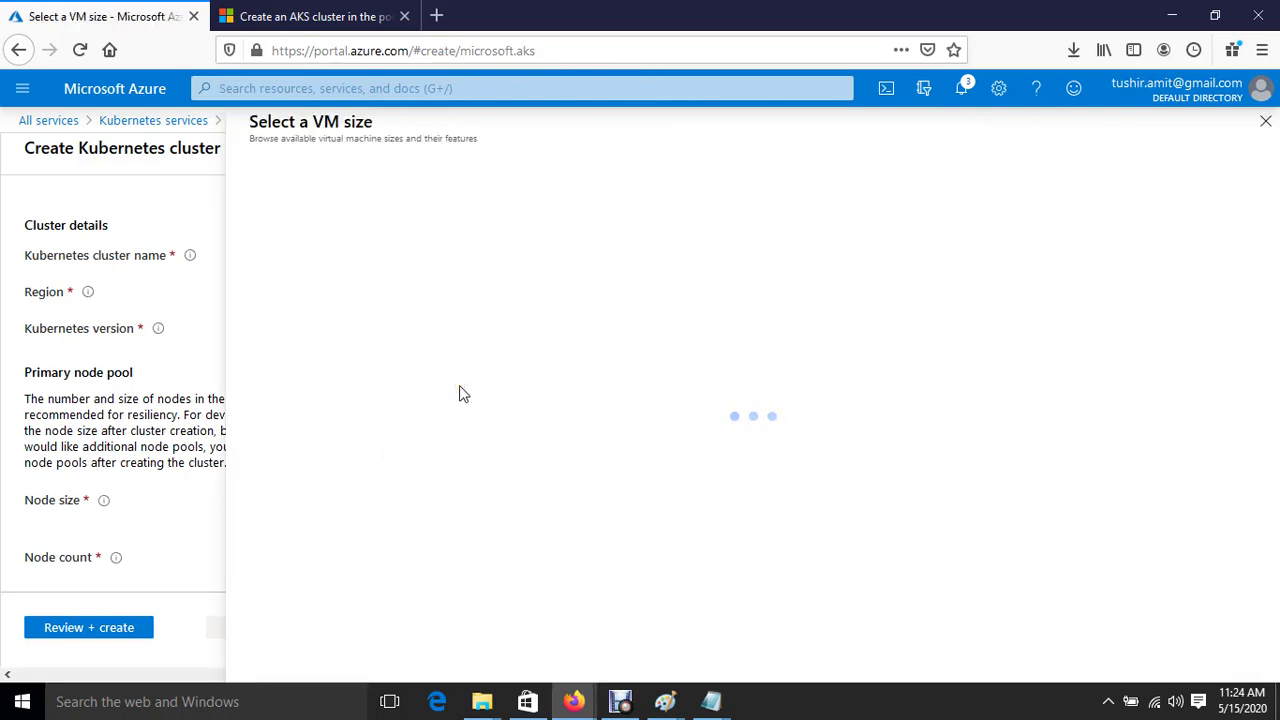
left_click(876, 482)
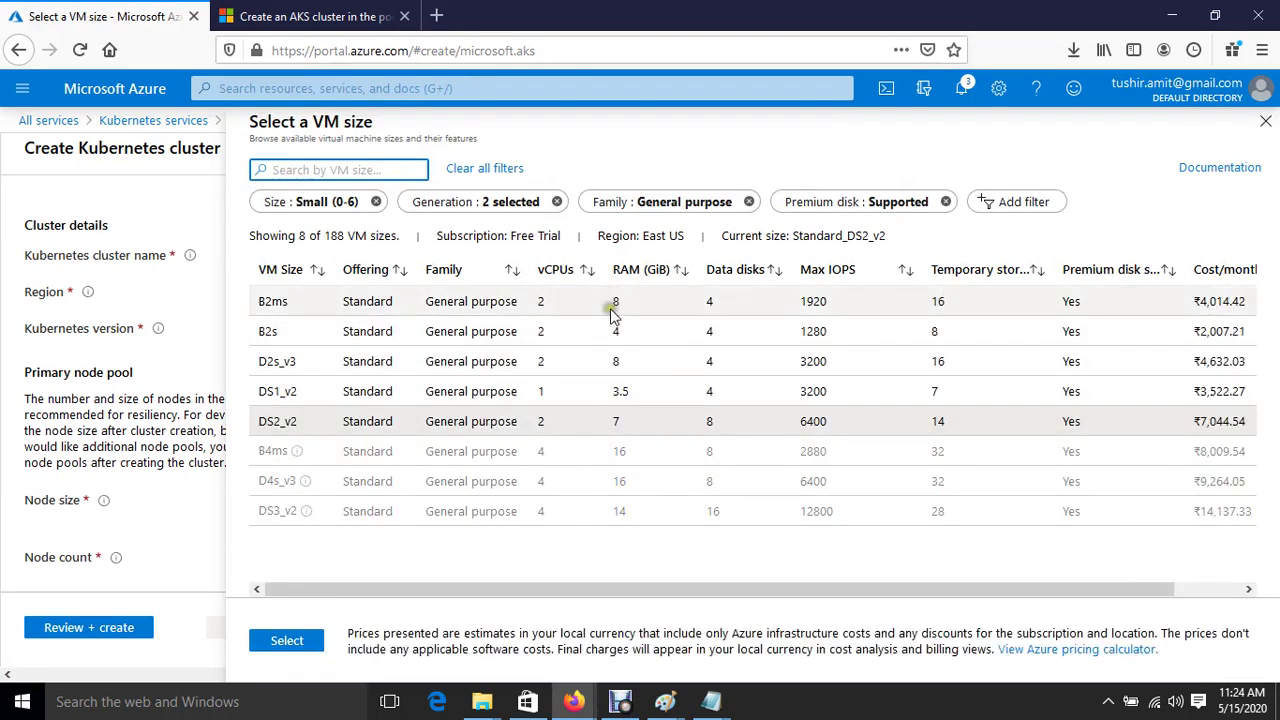
left_click(1265, 121)
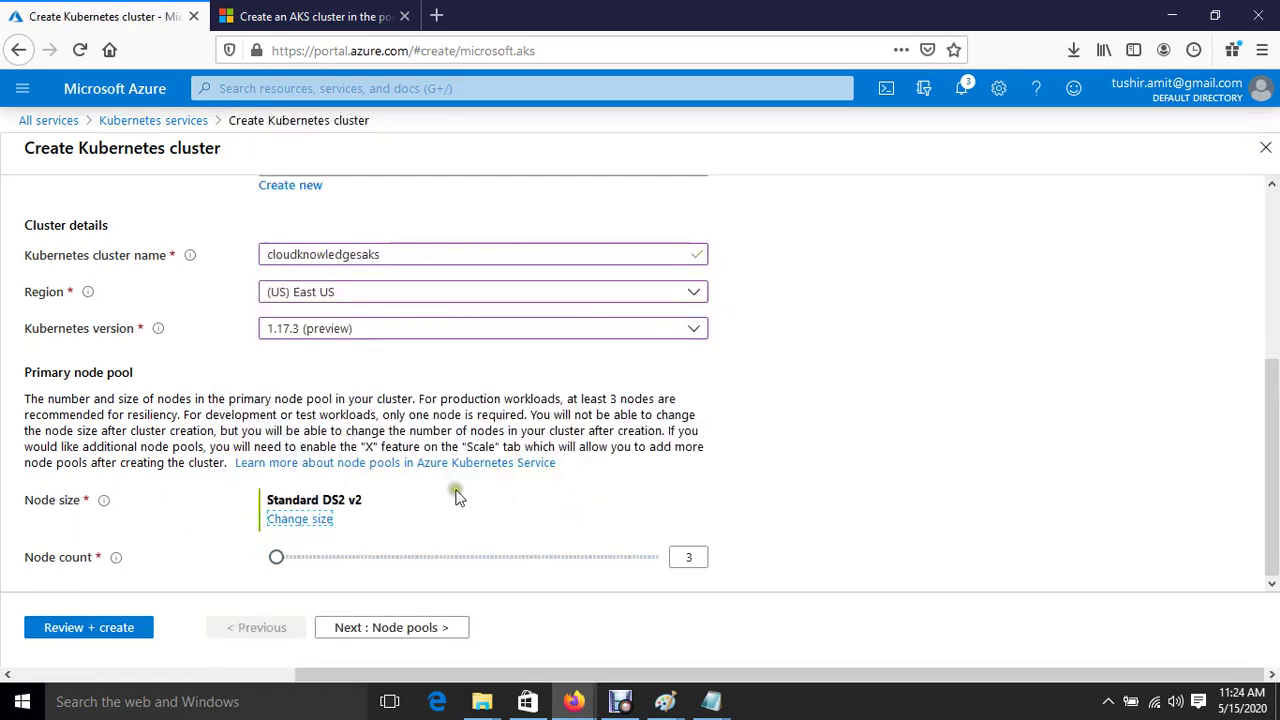
Set the primary node pool's node count to 1 and proceed to the cluster's node pool settings
left_click_drag(276, 557, 758, 568)
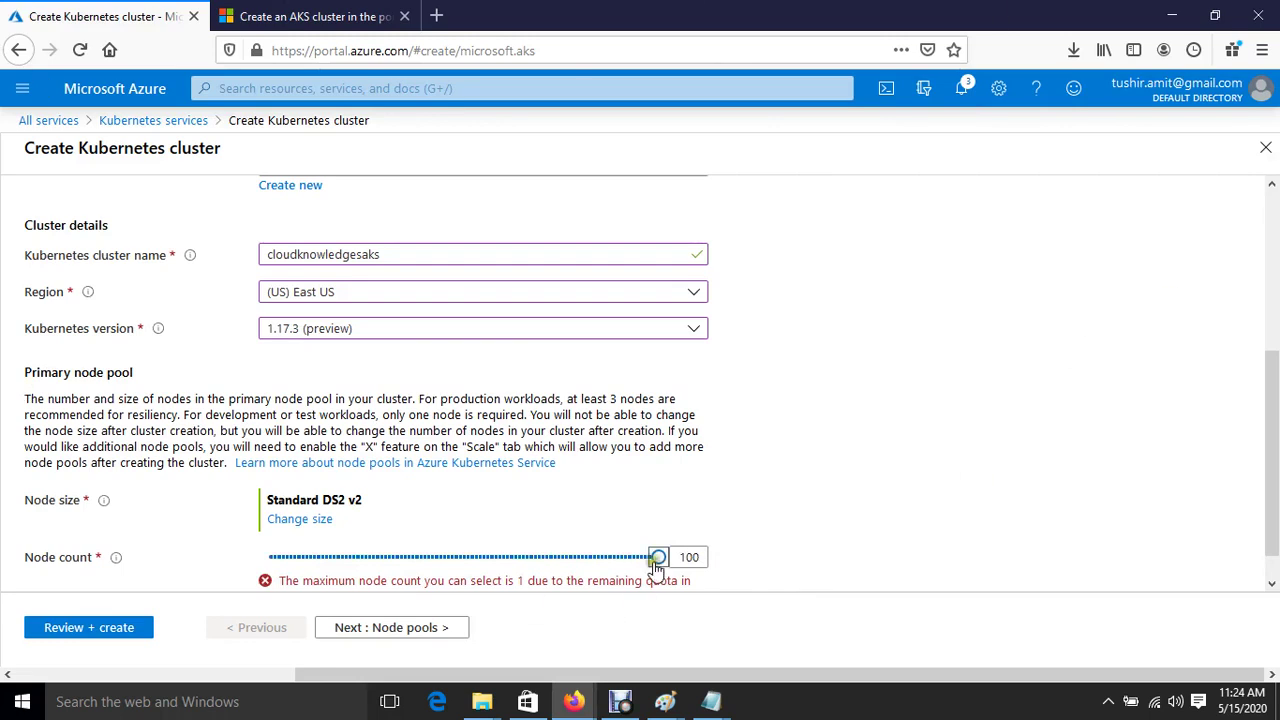
left_click_drag(658, 557, 197, 562)
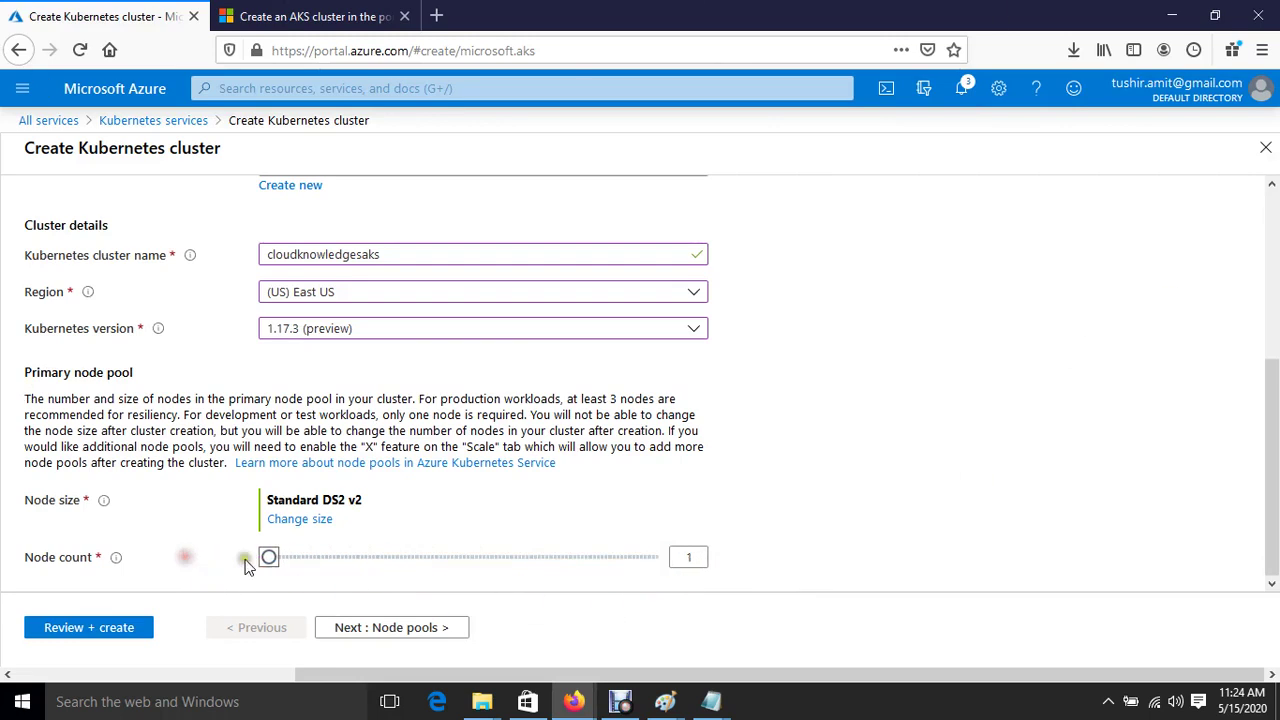
left_click(268, 558)
left_click_drag(268, 558, 273, 558)
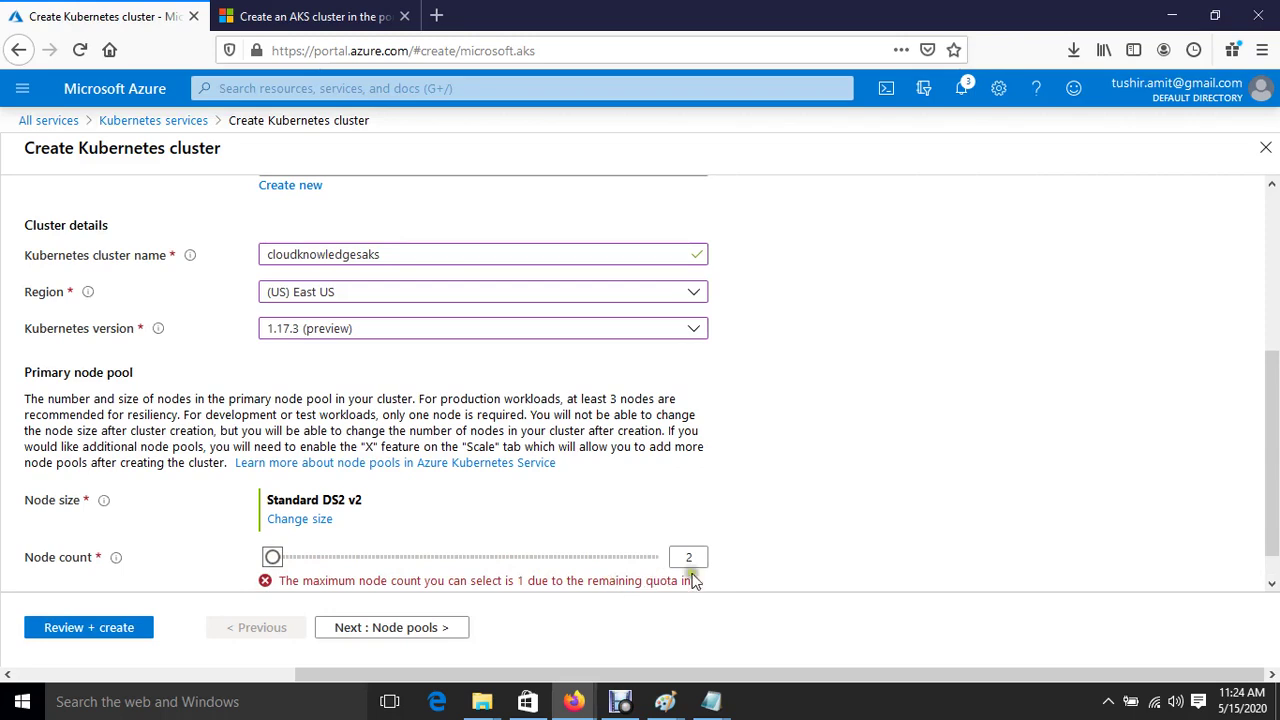
left_click(274, 558)
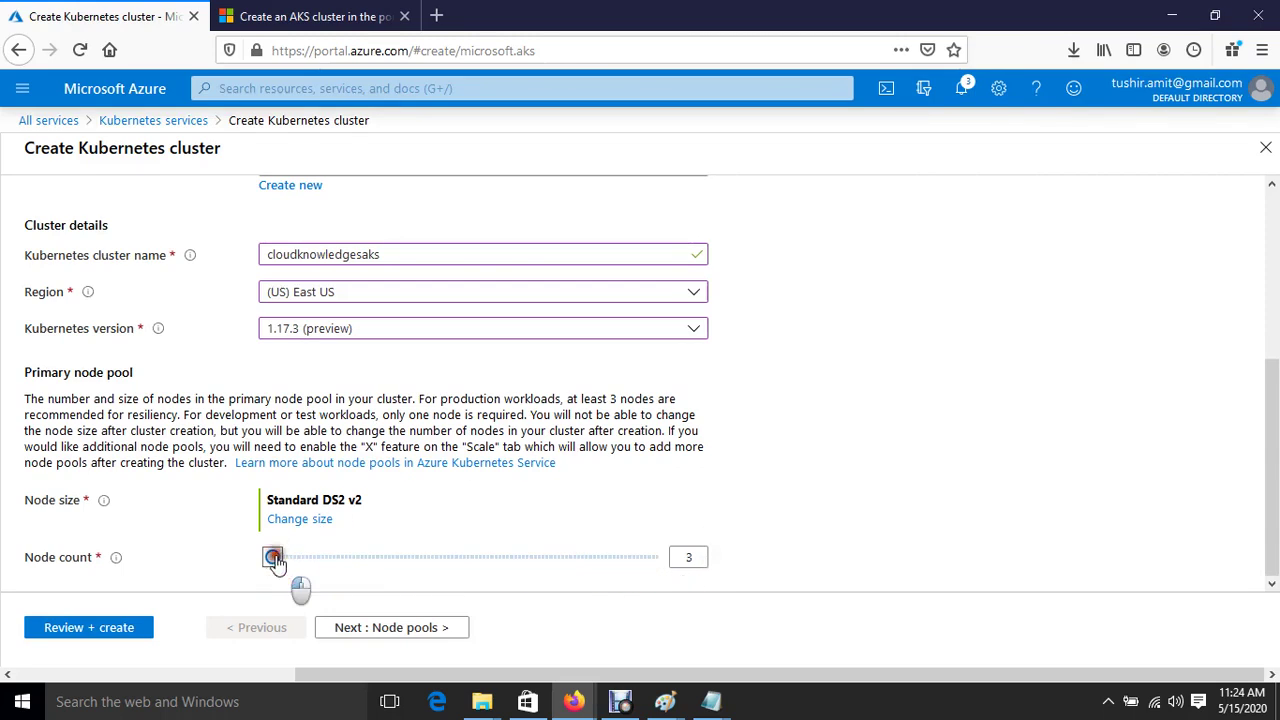
left_click_drag(276, 562, 252, 563)
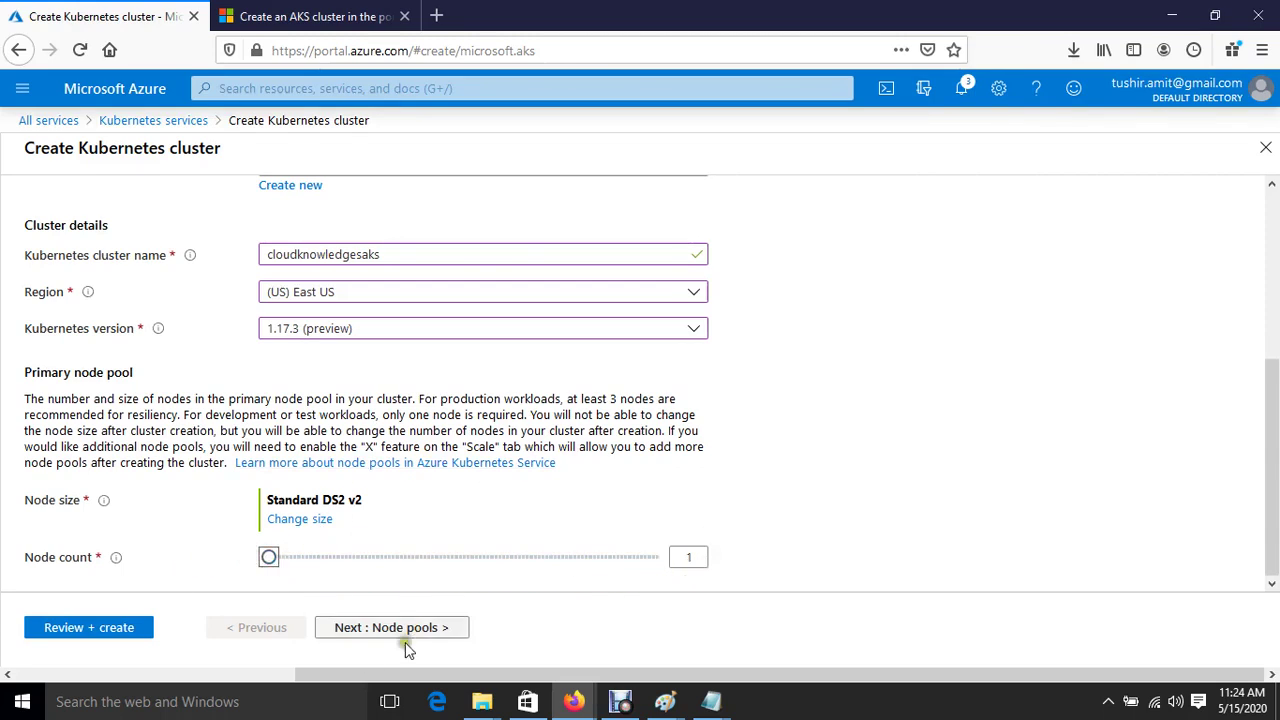
left_click(376, 627)
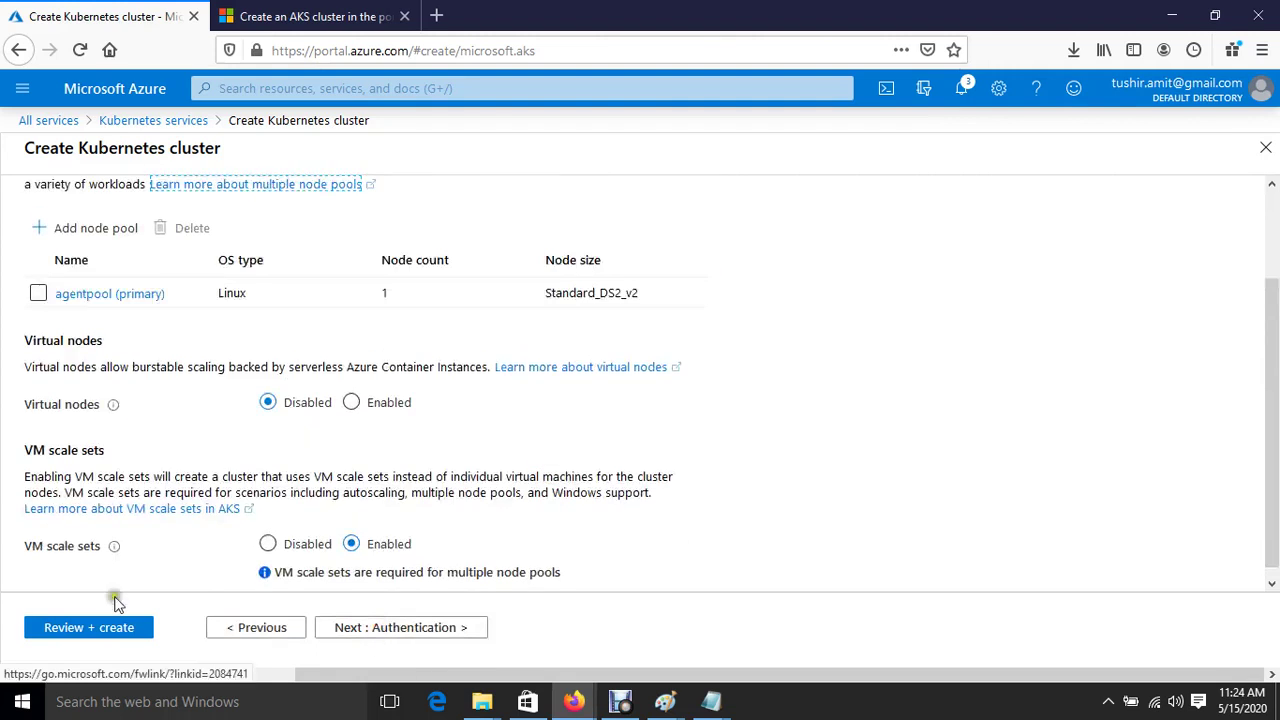
scroll(206, 457, "up", 2)
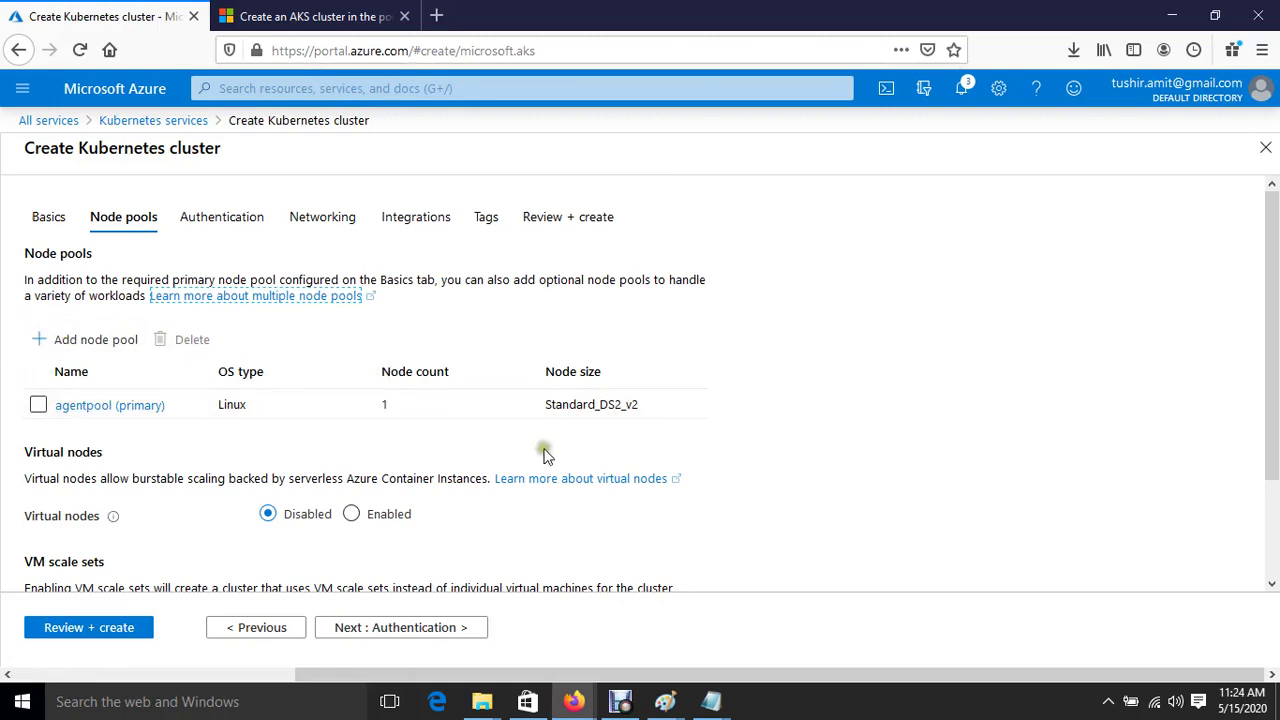
Open a new Paint window and draw a wide outer rectangle about 841 × 181 px on the blank canvas
key("super+r")
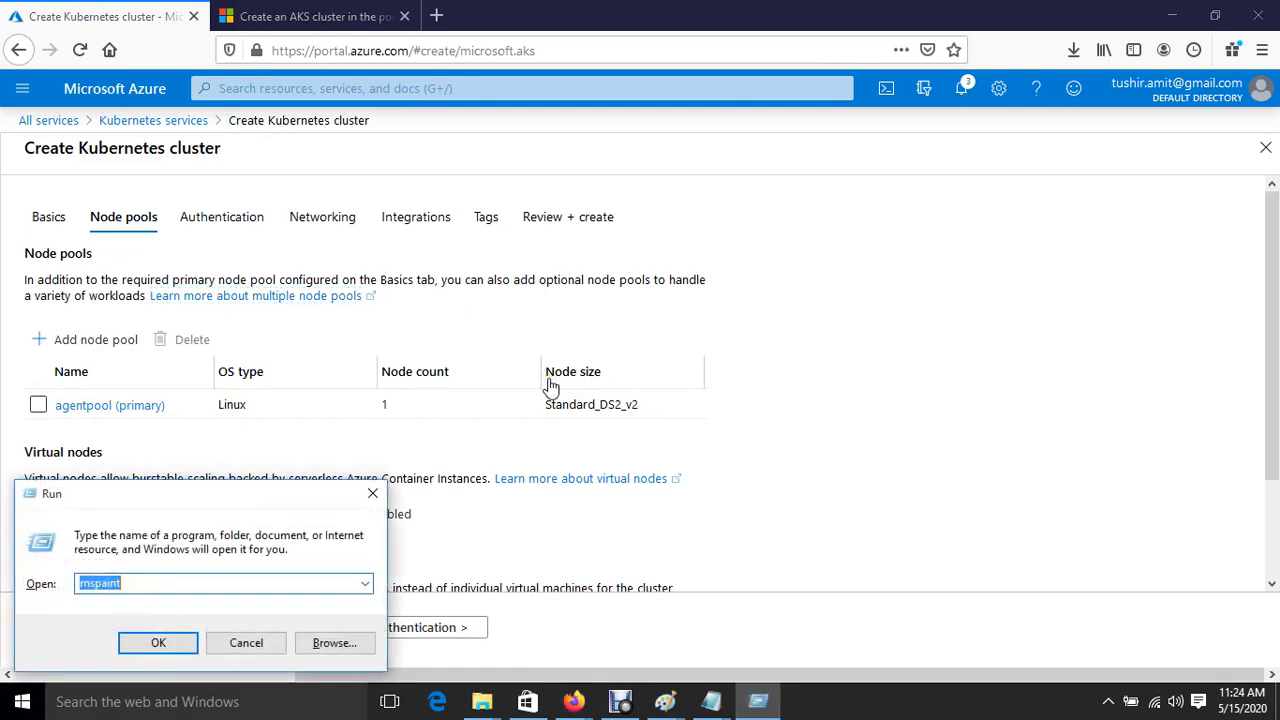
key("Return")
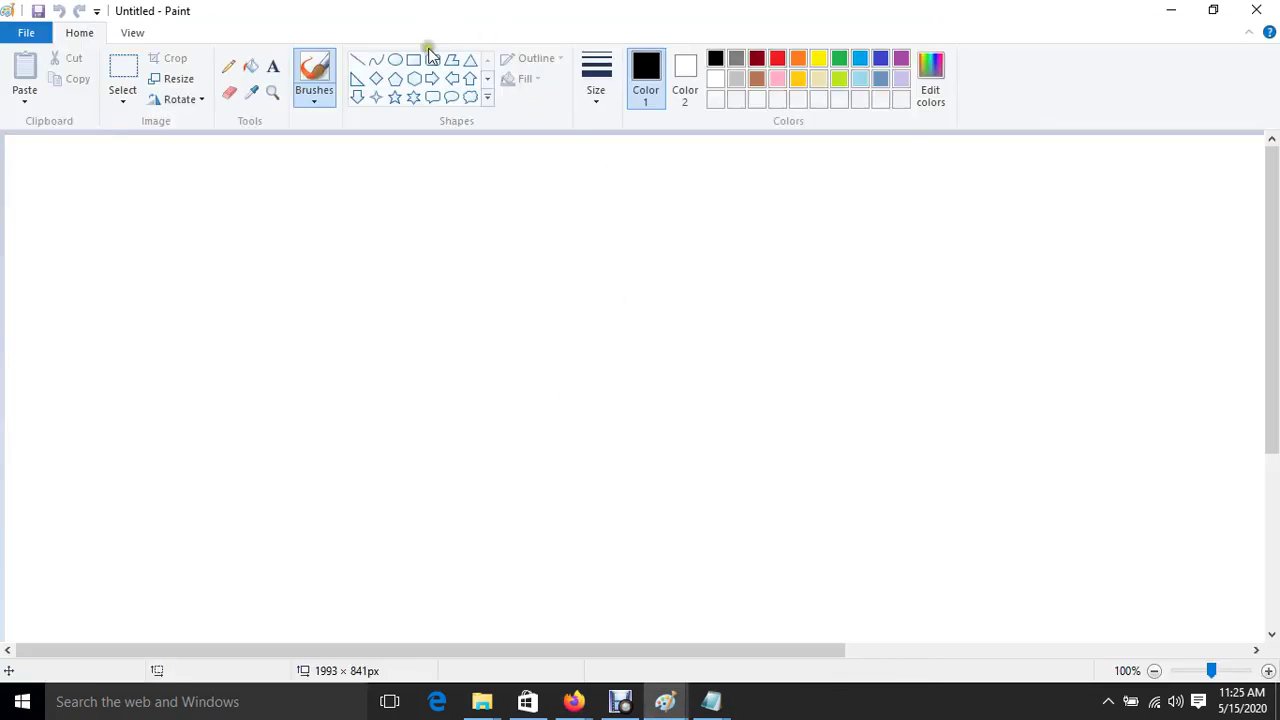
left_click(414, 62)
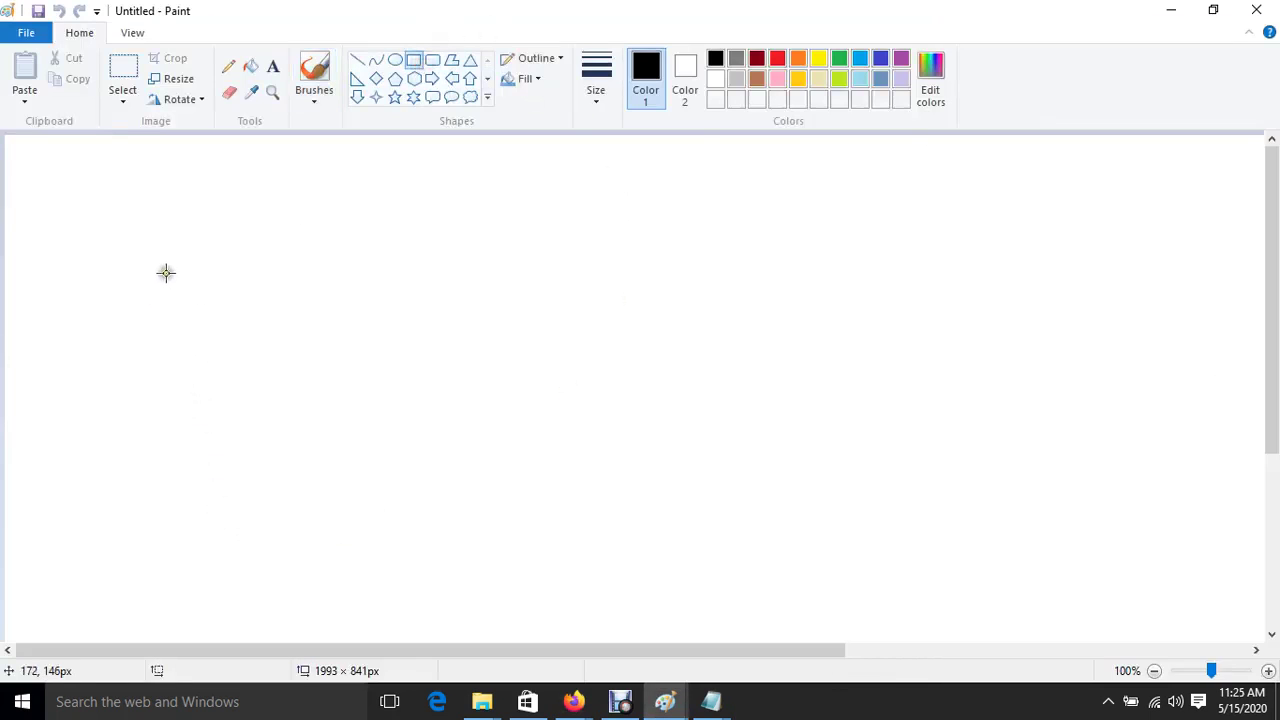
left_click_drag(116, 250, 906, 420)
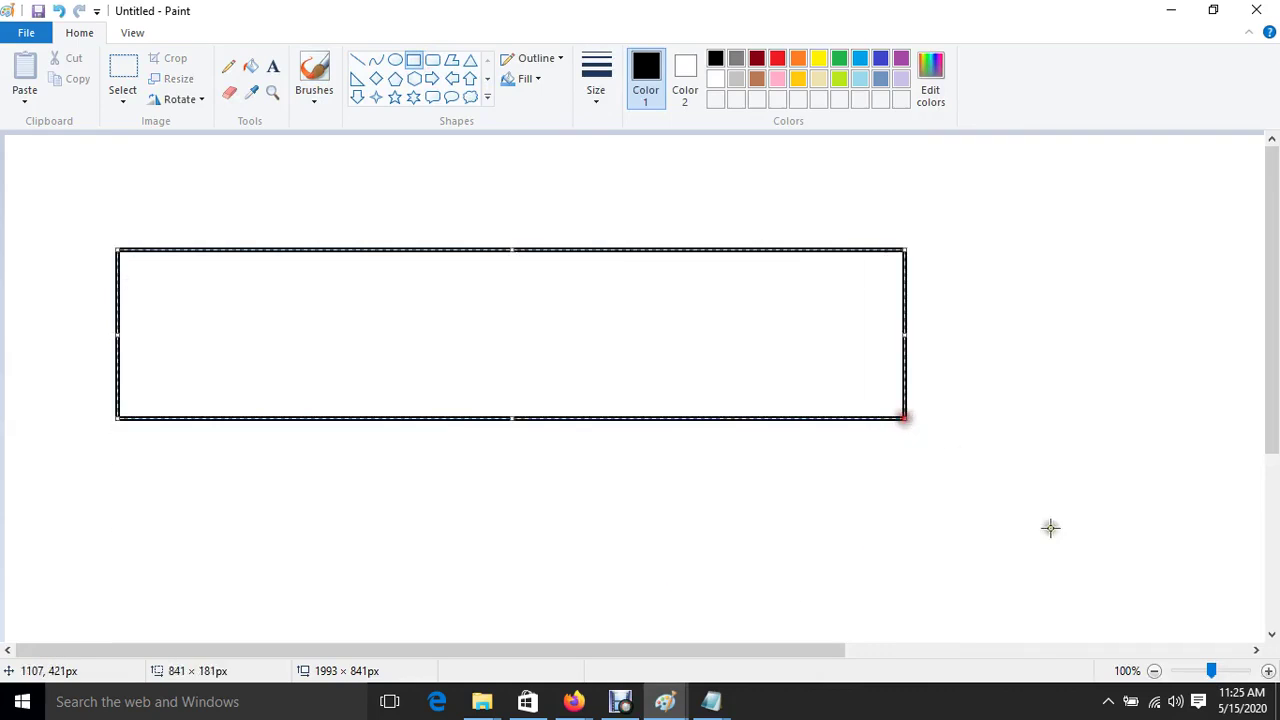
left_click(680, 517)
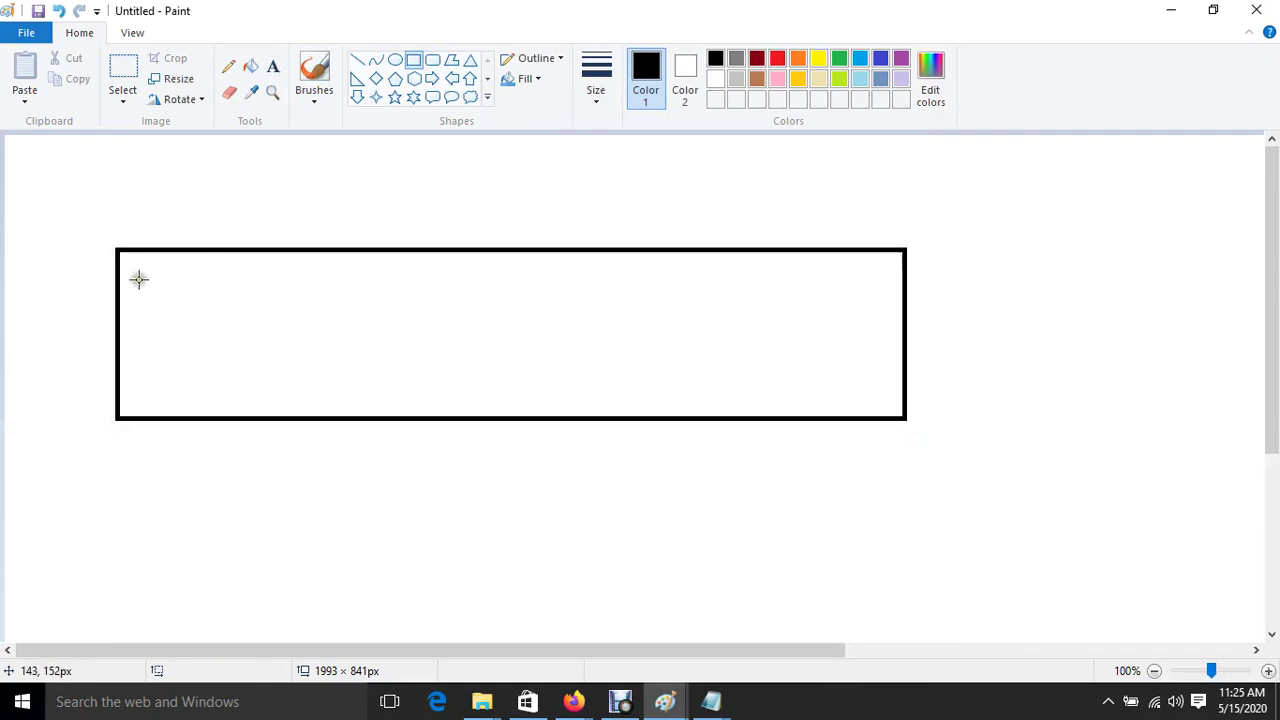
Draw two rectangles side by side inside the outer one, the left one about 285 × 120 px
left_click_drag(148, 275, 417, 387)
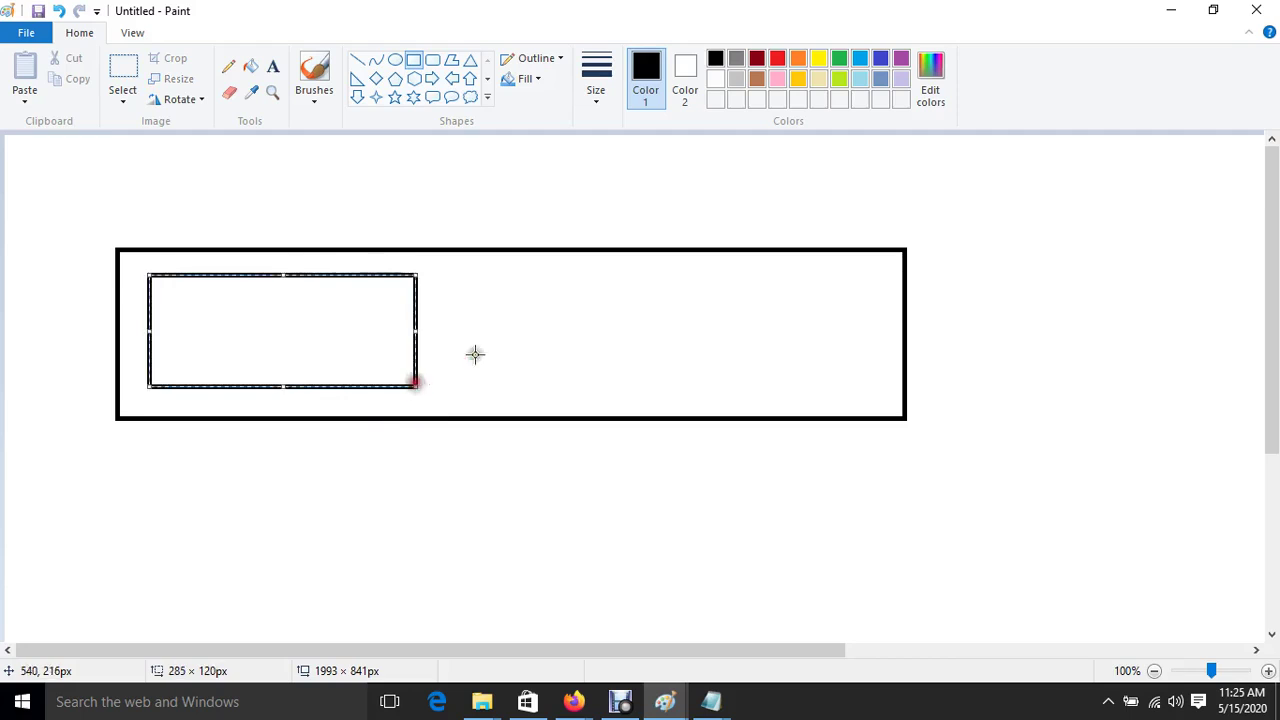
left_click(494, 277)
left_click_drag(494, 277, 808, 398)
left_click(253, 494)
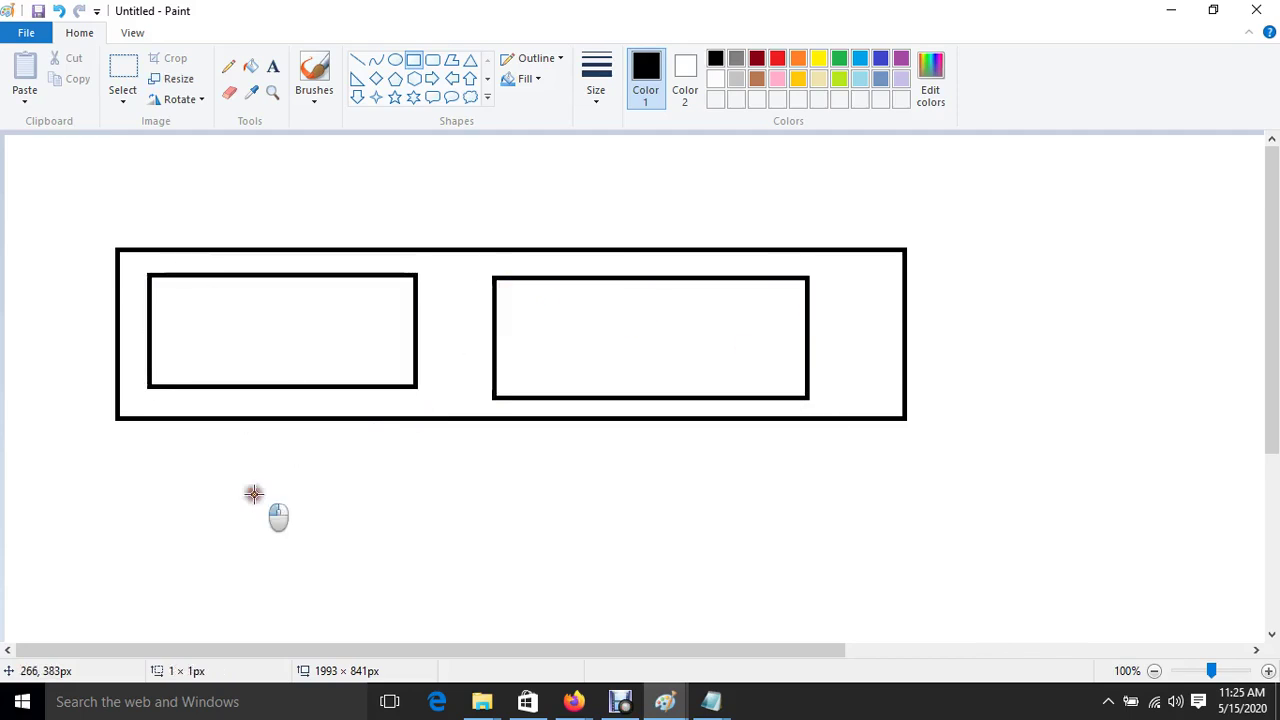
Draw two small rectangles inside the left inner rectangle and three small ones inside the right inner rectangle
left_click_drag(168, 296, 281, 354)
left_click_drag(300, 297, 371, 343)
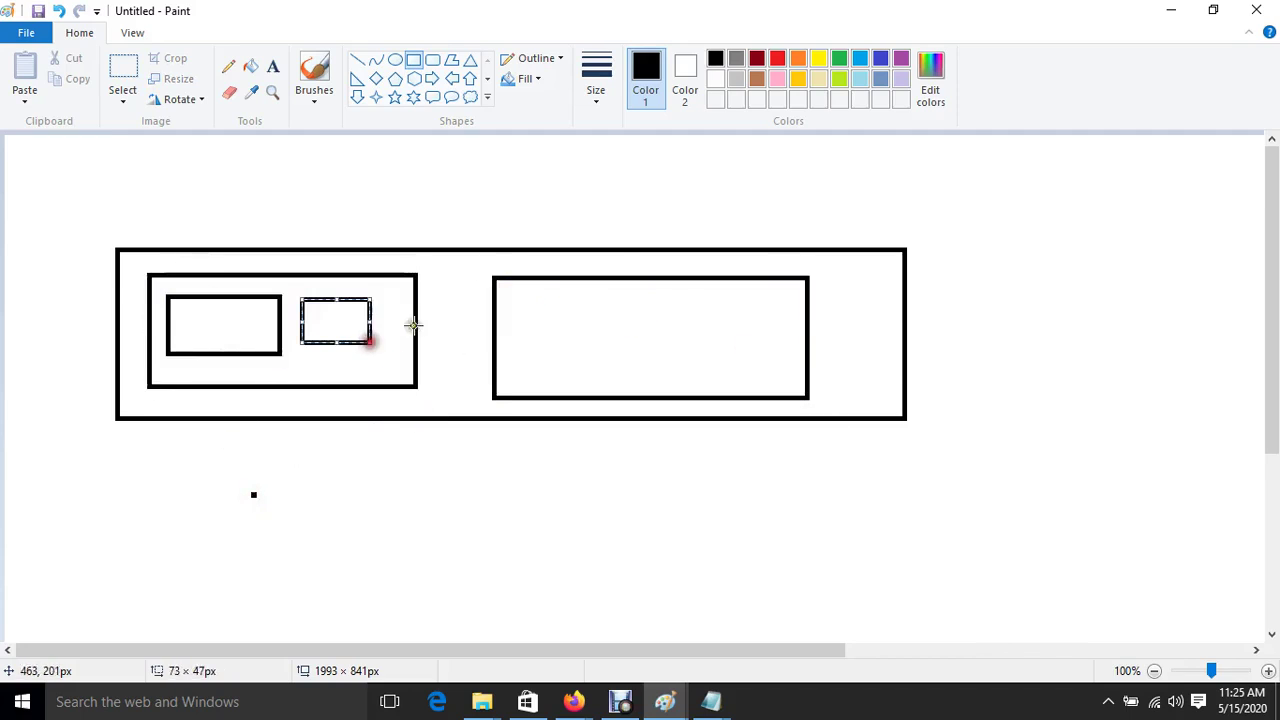
left_click_drag(520, 300, 589, 360)
left_click_drag(617, 297, 677, 357)
left_click_drag(698, 298, 768, 369)
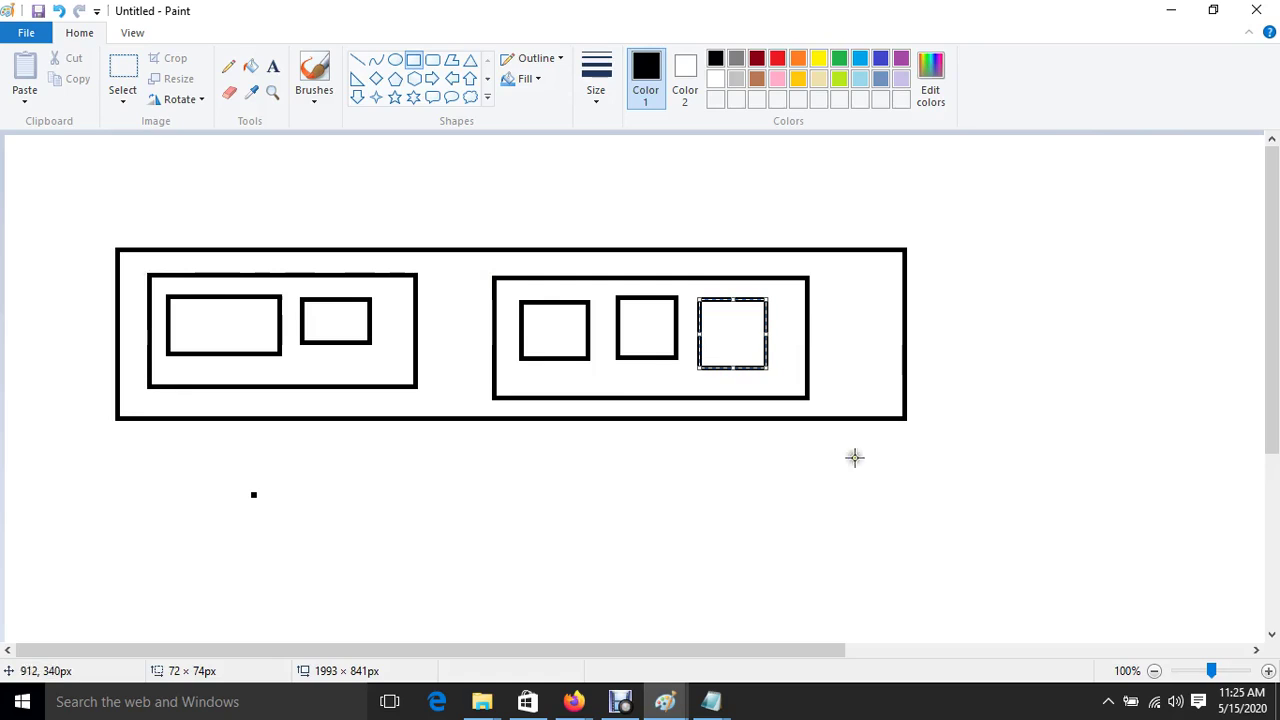
Switch back to the Azure portal, view the form for adding a node pool, and leave it without adding one
mouse_move(573, 700)
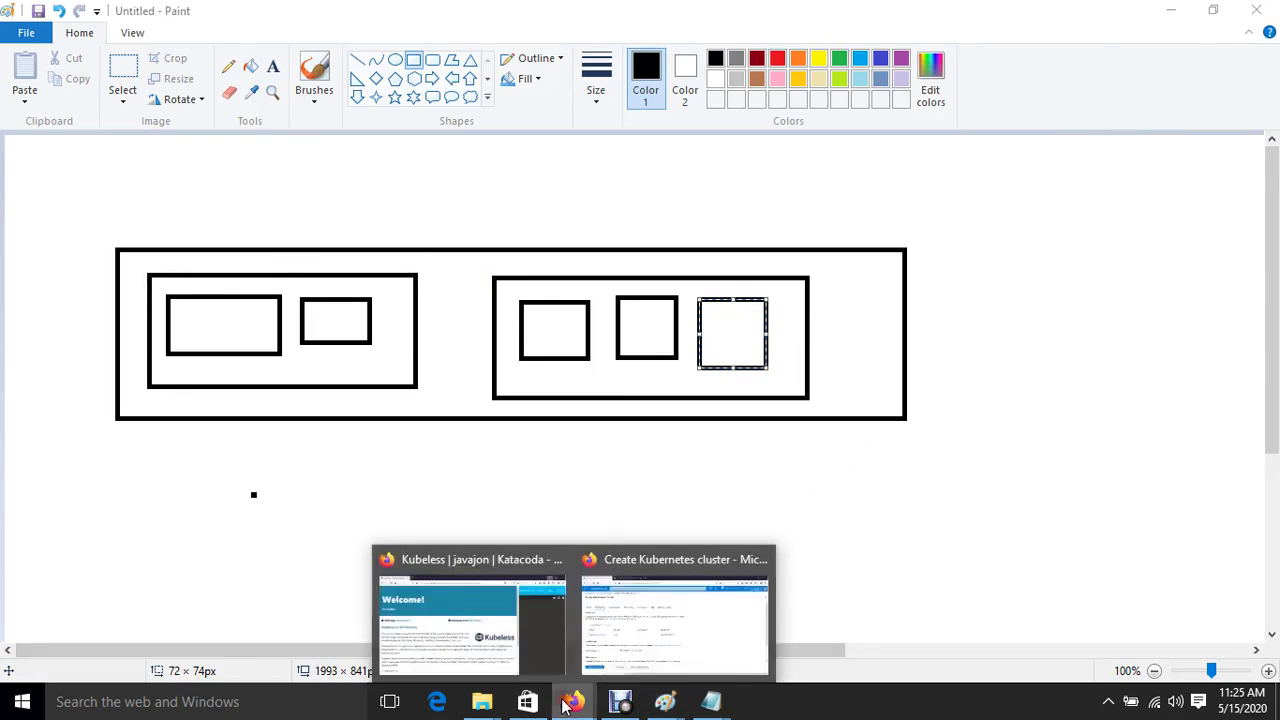
left_click(710, 610)
left_click(88, 342)
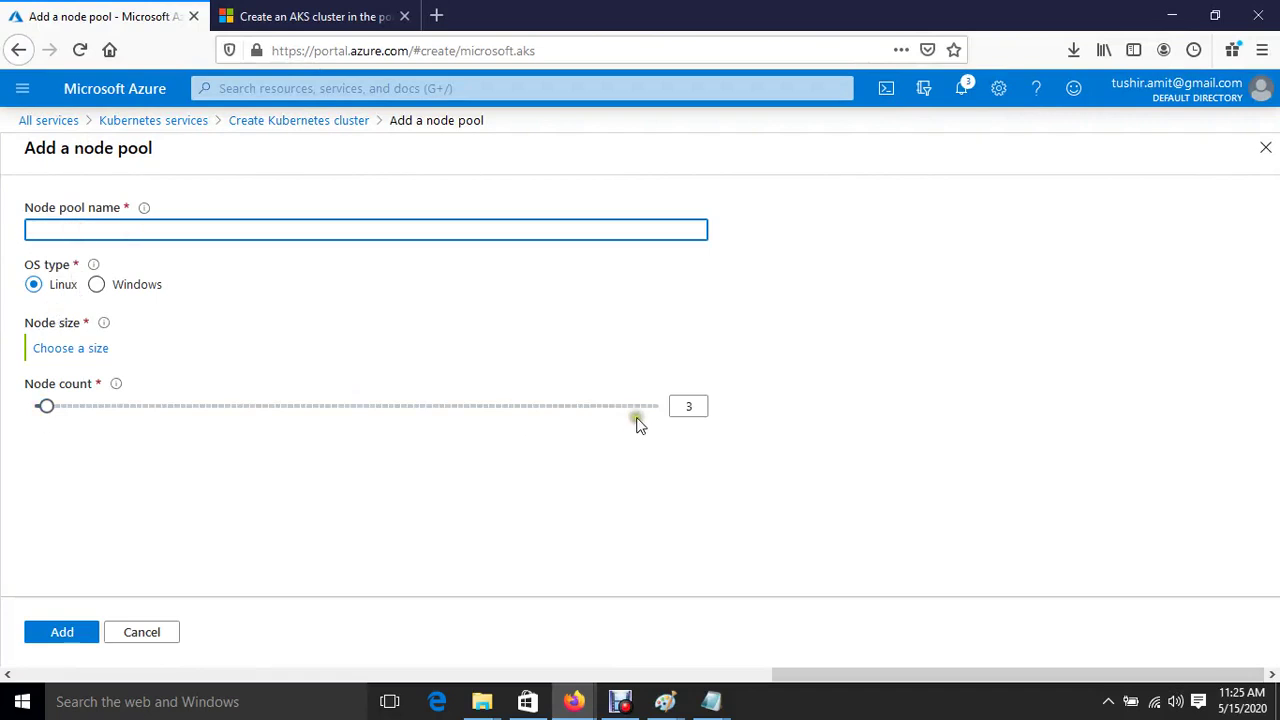
left_click(135, 632)
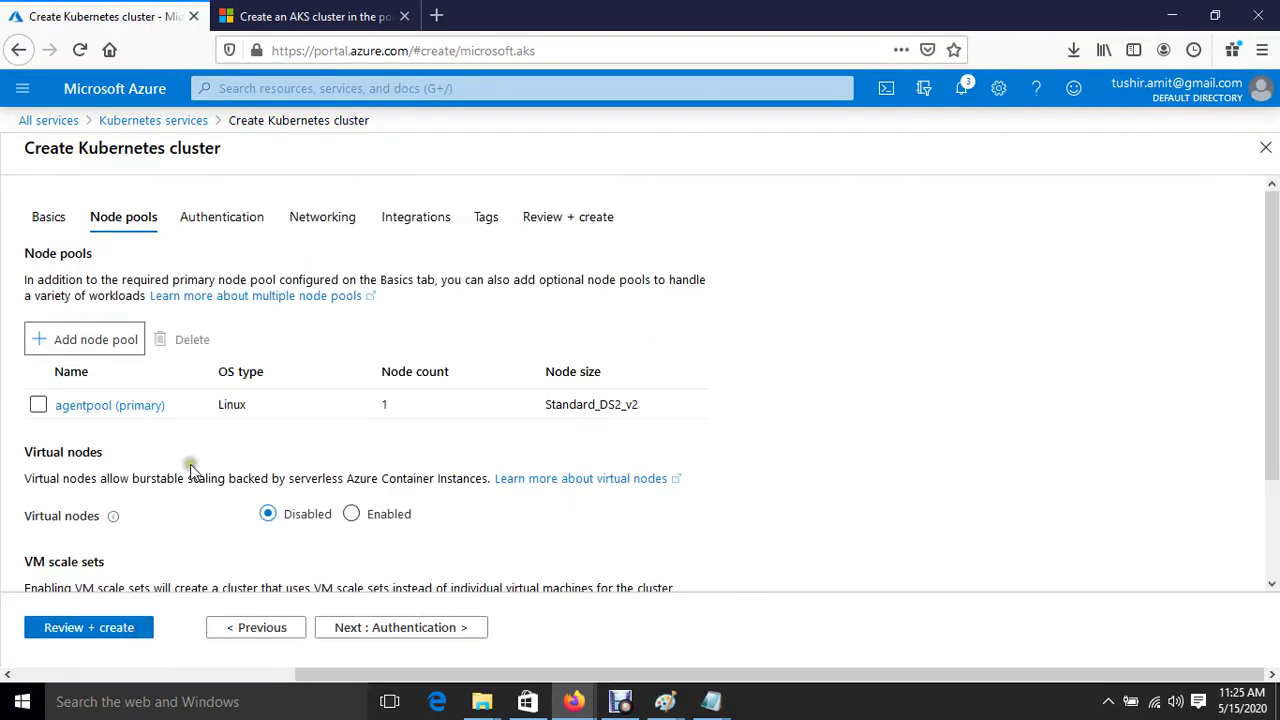
Enable virtual nodes for the cluster
scroll(297, 470, "down", 3)
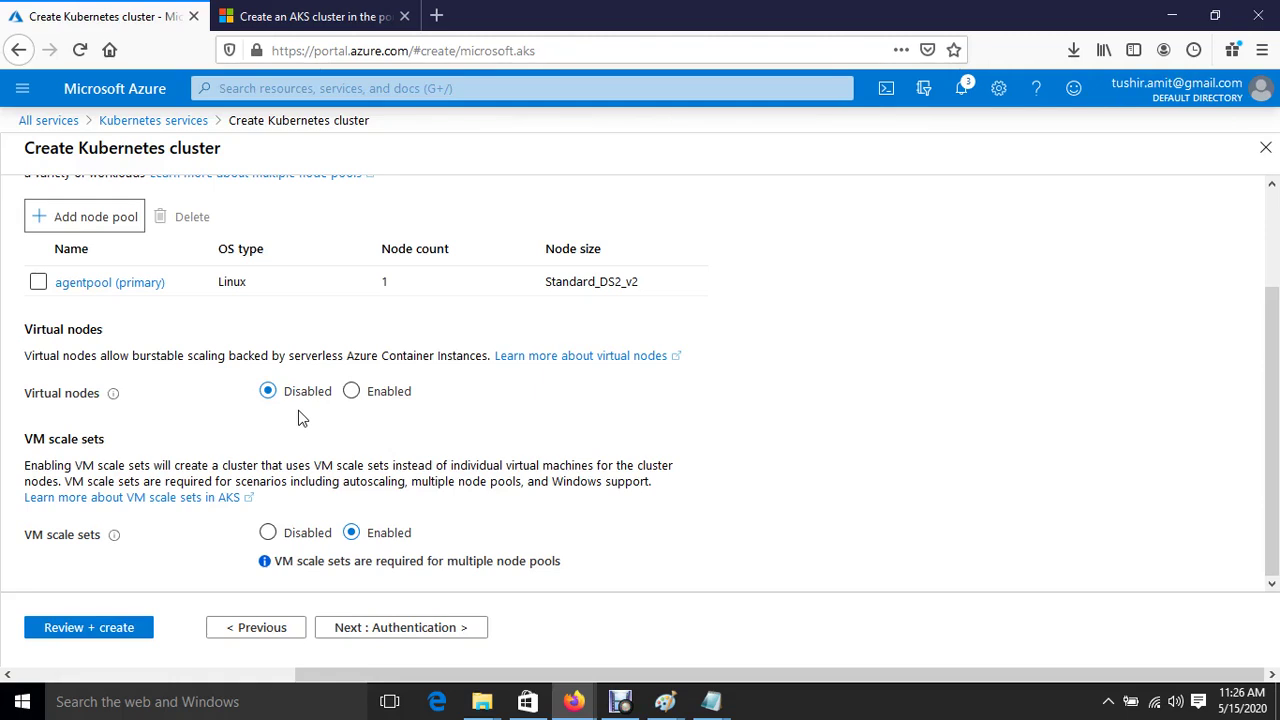
left_click(351, 393)
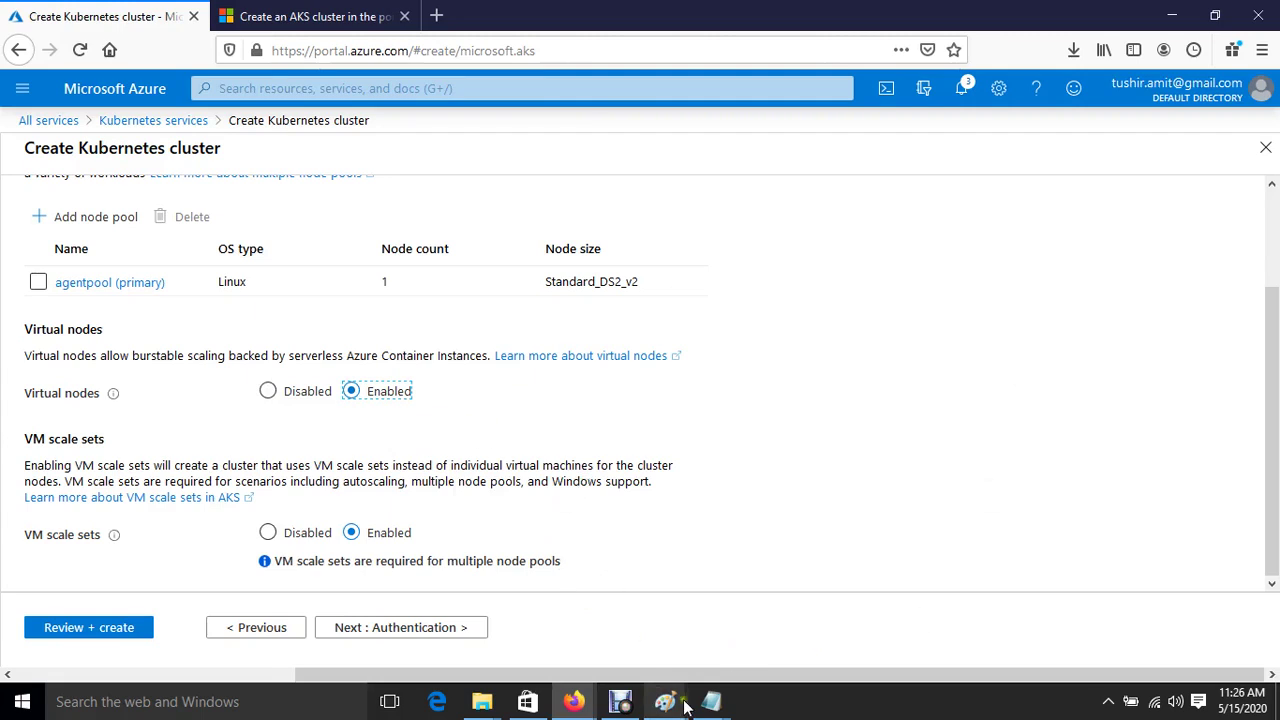
Switch to the Paint diagram and draw a rectangle about 289 × 118 px over the outline of the left inner rectangle
mouse_move(686, 708)
left_click(995, 640)
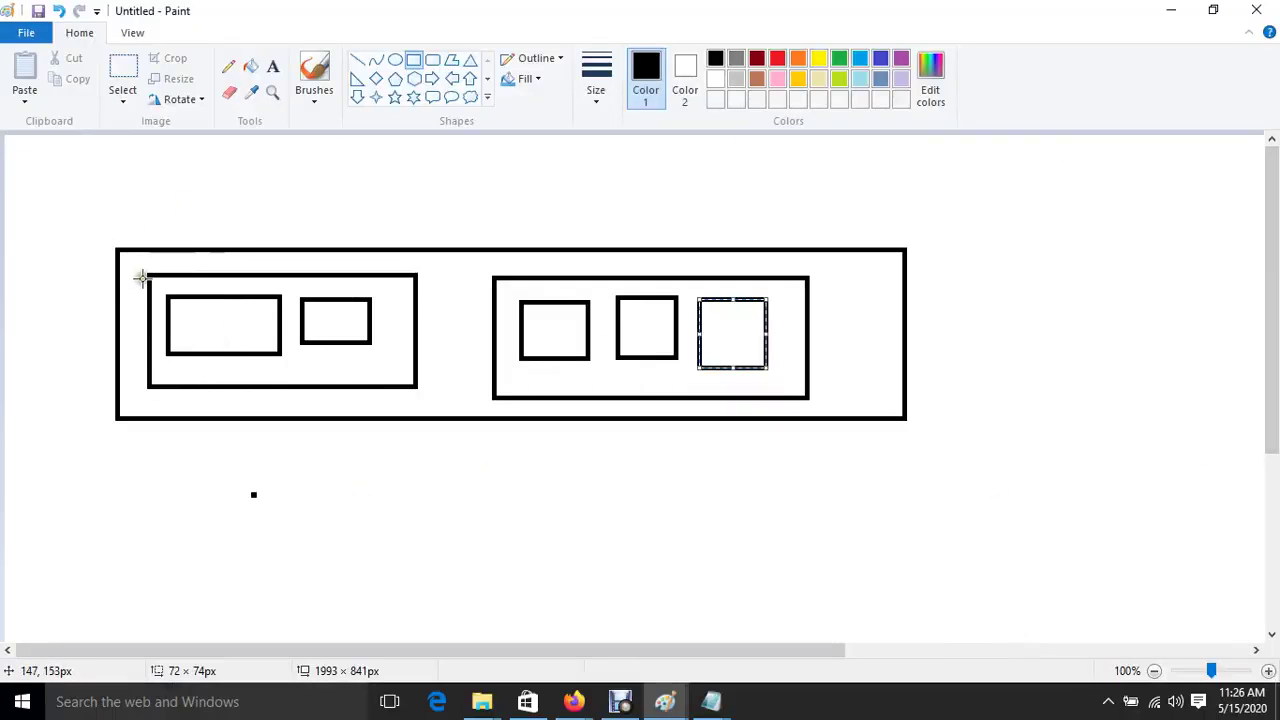
mouse_move(142, 277)
left_mouse_down()
mouse_move(412, 286)
mouse_move(413, 384)
left_mouse_up()
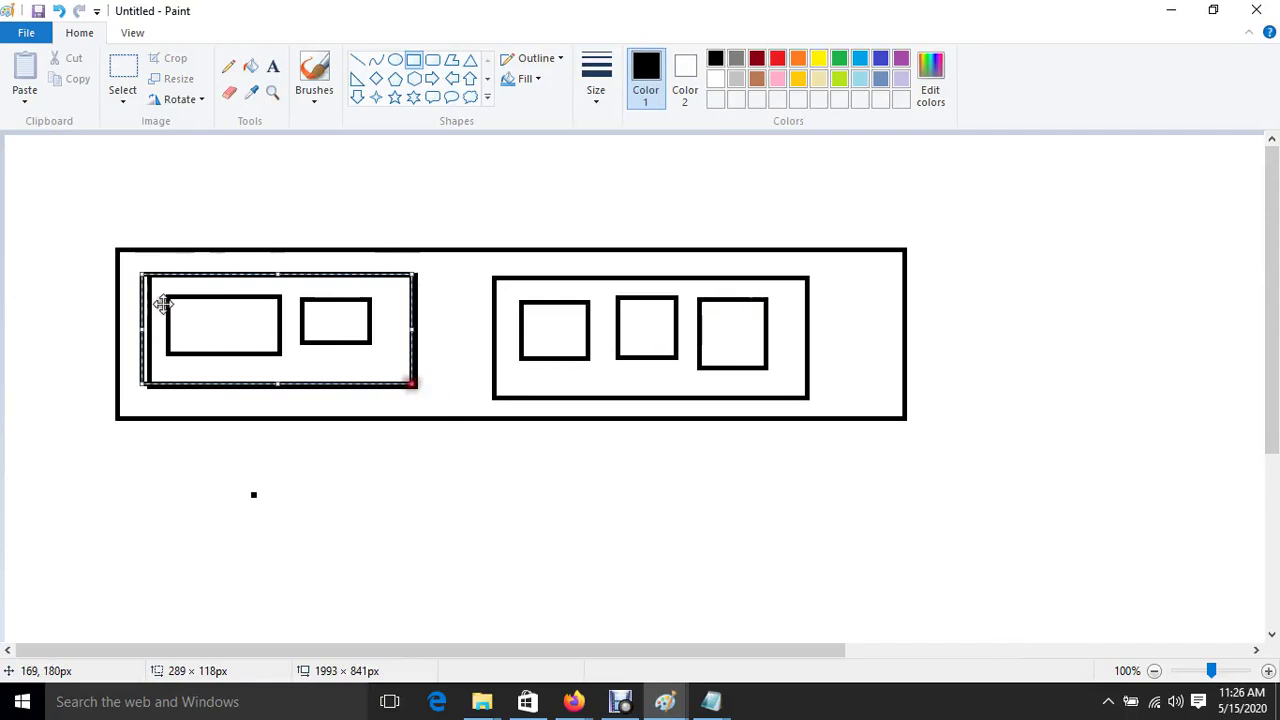
left_click(323, 489)
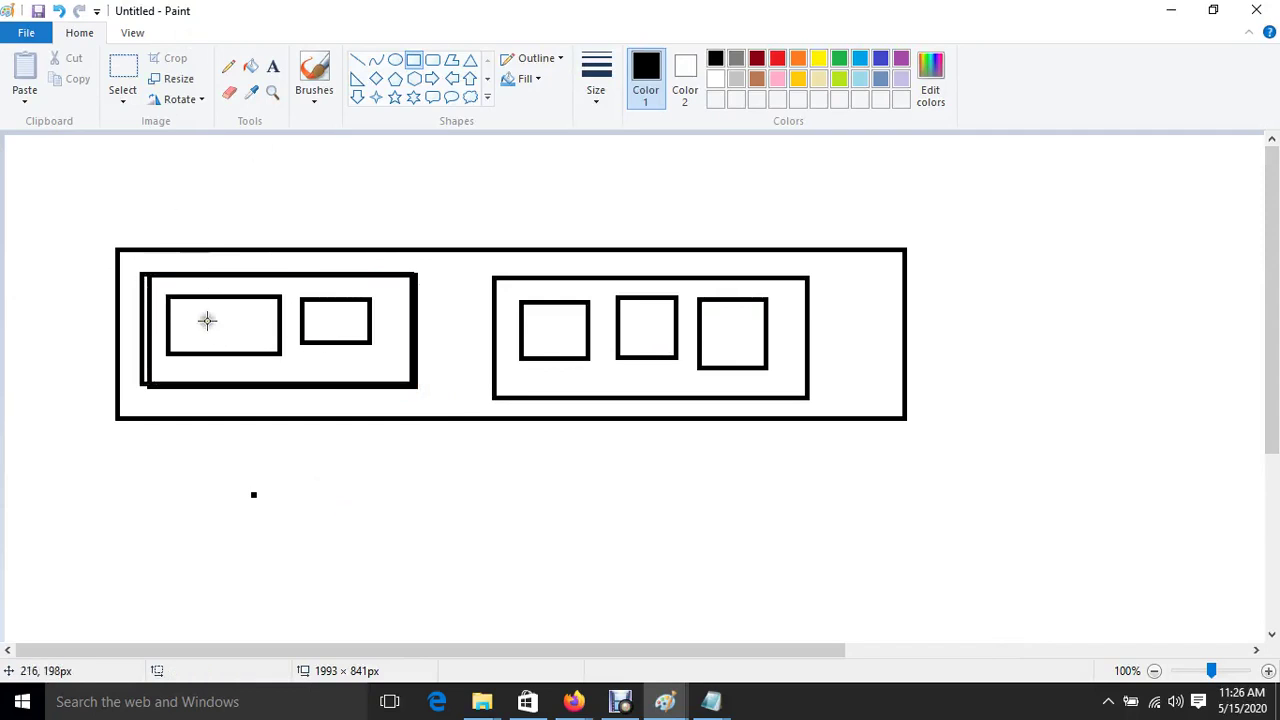
Draw a rectangle about 58 × 35 px inside the wider small rectangle of the left group
mouse_move(188, 314)
left_mouse_down()
mouse_move(263, 360)
mouse_move(244, 348)
left_mouse_up()
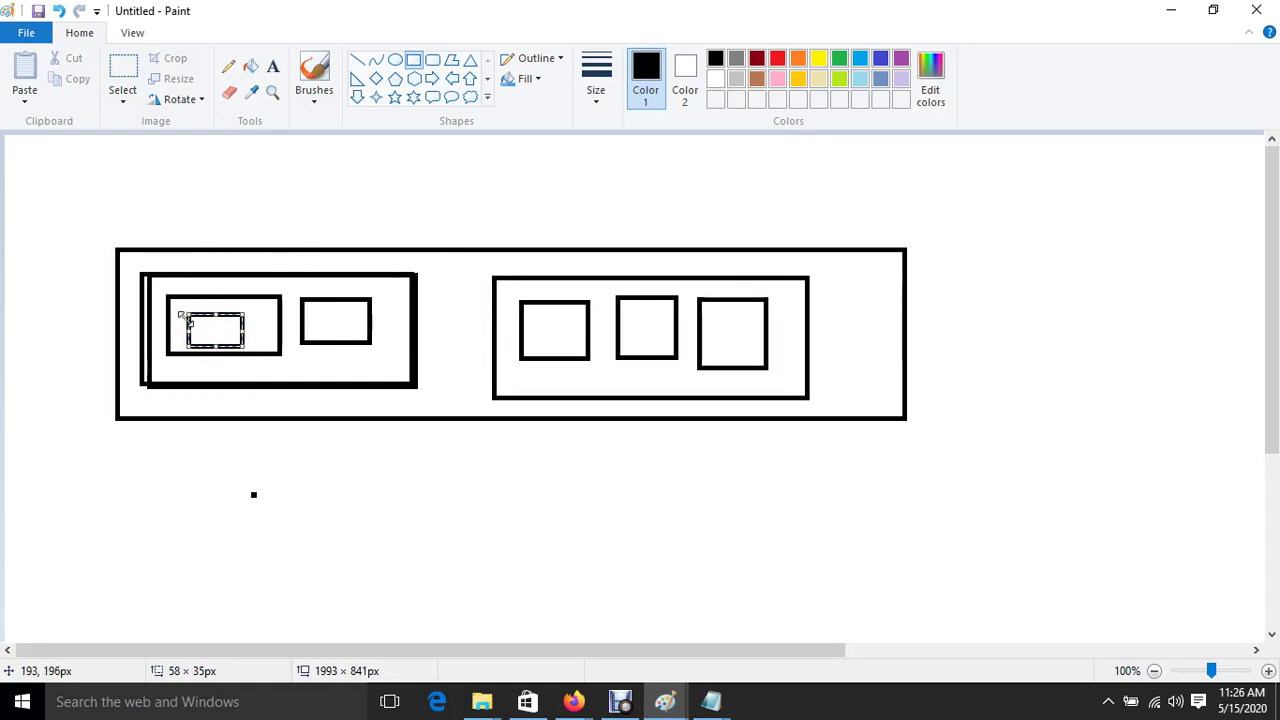
left_click(269, 436)
Return to the Azure portal and advance past the authentication settings to the networking settings, keeping the default service principal
left_click(1170, 10)
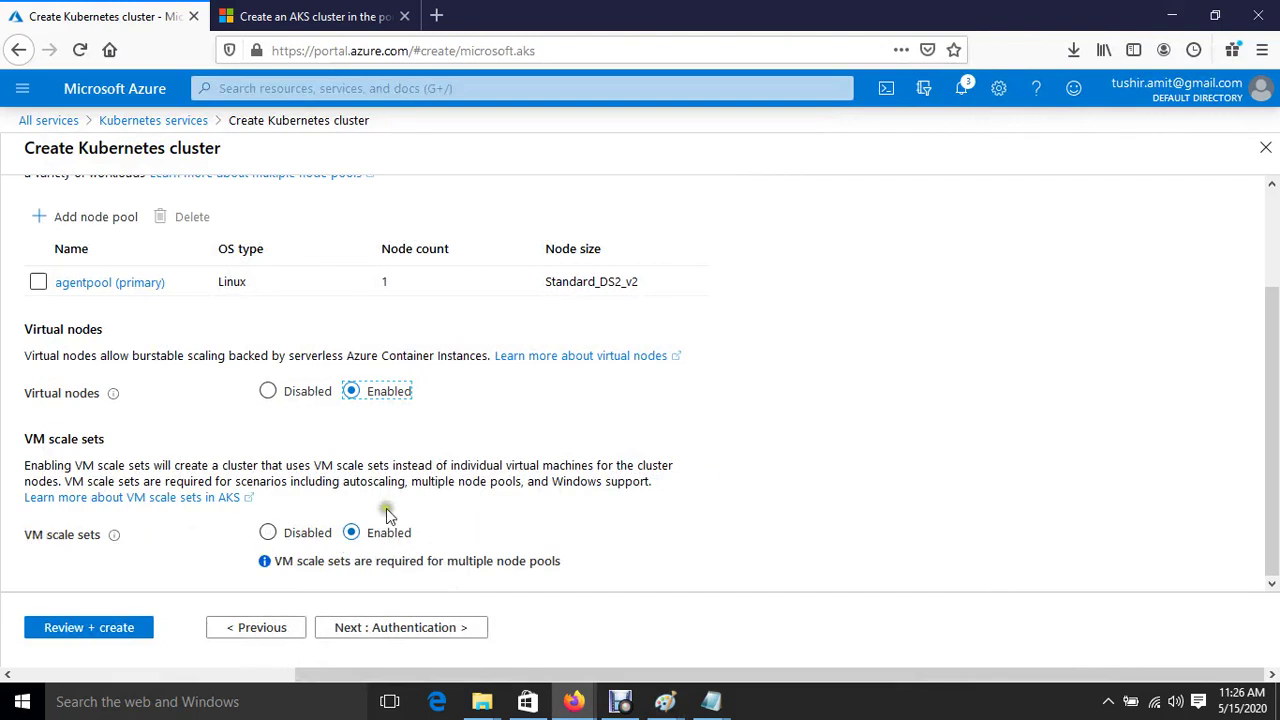
left_click(418, 628)
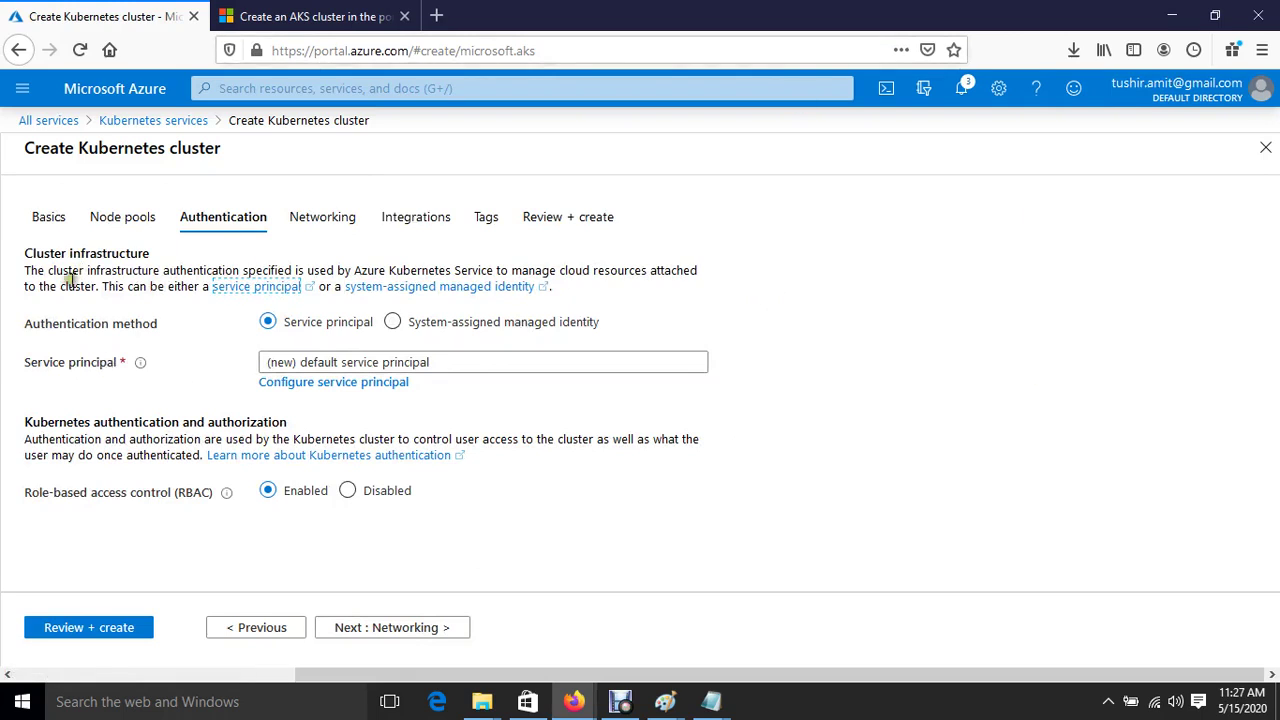
left_click_drag(8, 312, 489, 369)
left_click(606, 518)
left_click(401, 630)
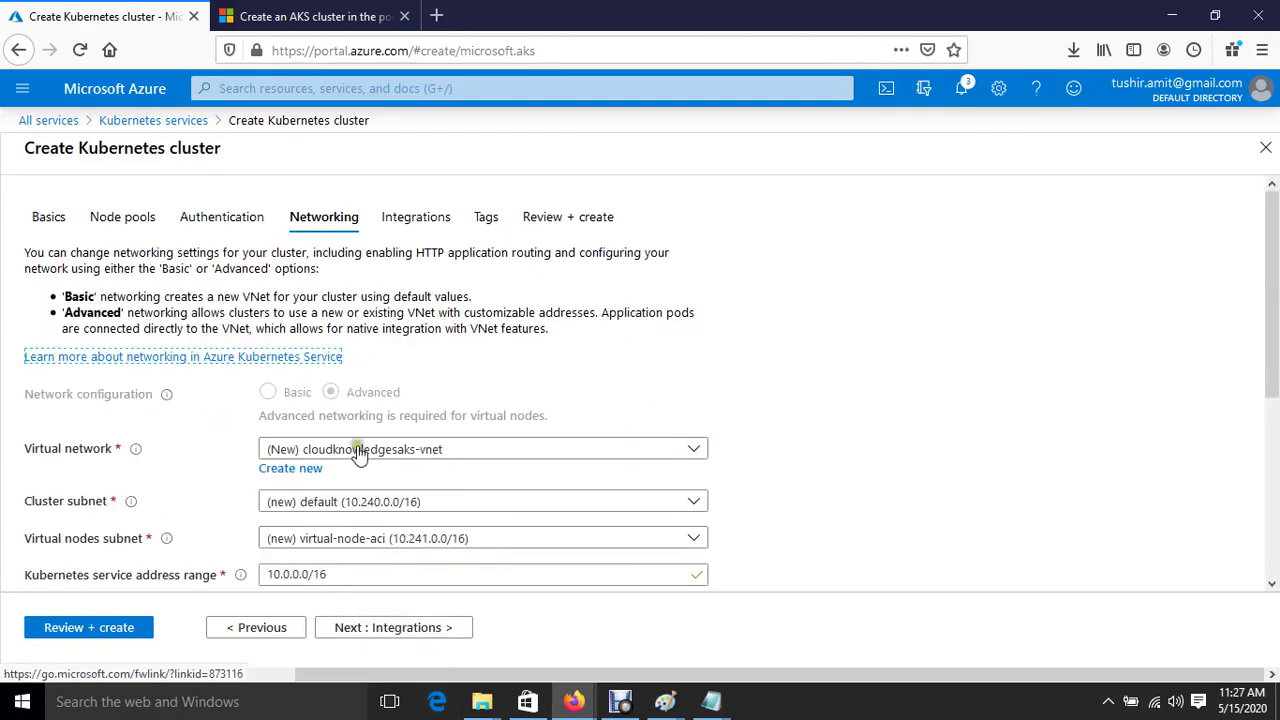
Examine the virtual network, cluster and virtual nodes subnets, Kubernetes service address range, DNS service IP address and Docker bridge address
scroll(514, 420, "down", 2)
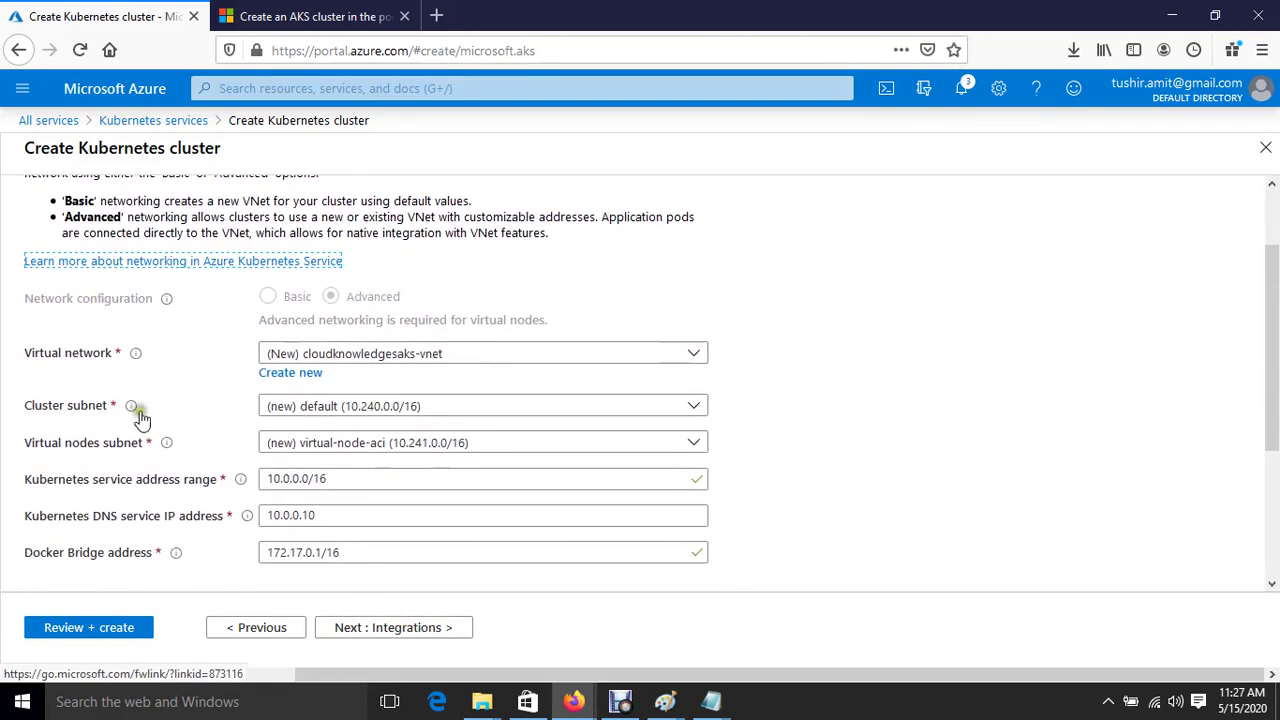
scroll(221, 435, "up", 2)
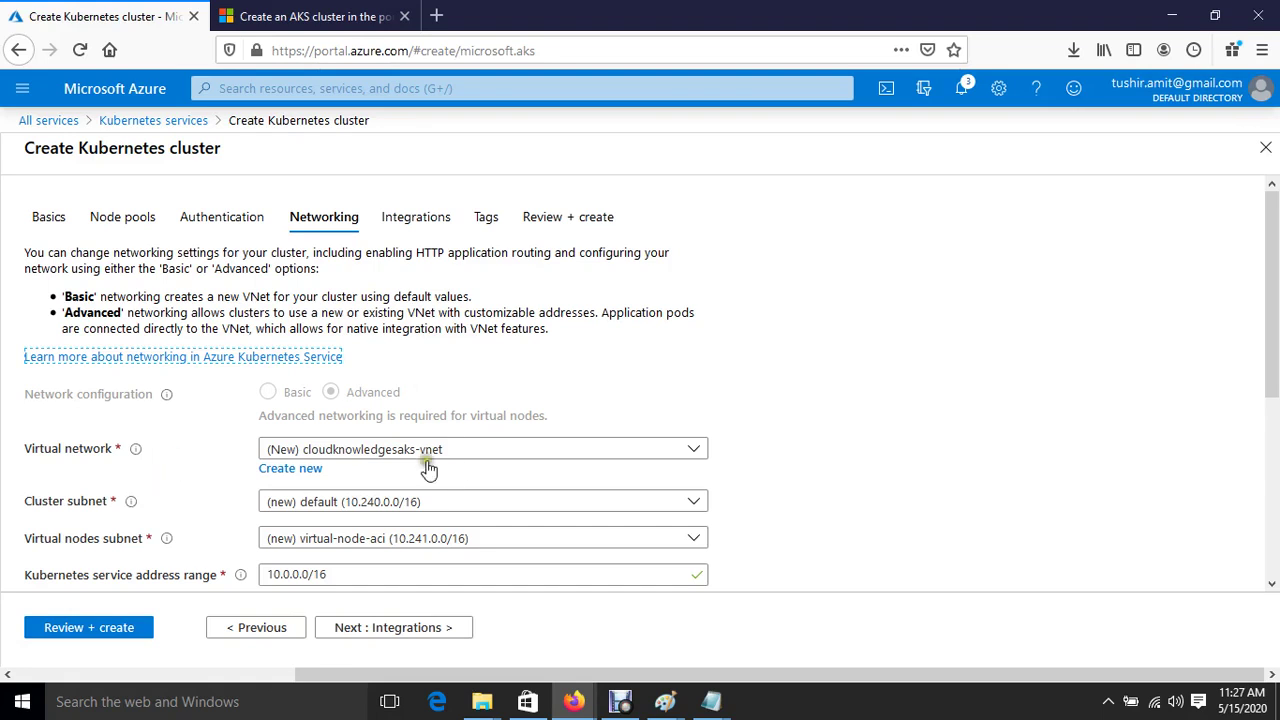
scroll(598, 467, "down", 2)
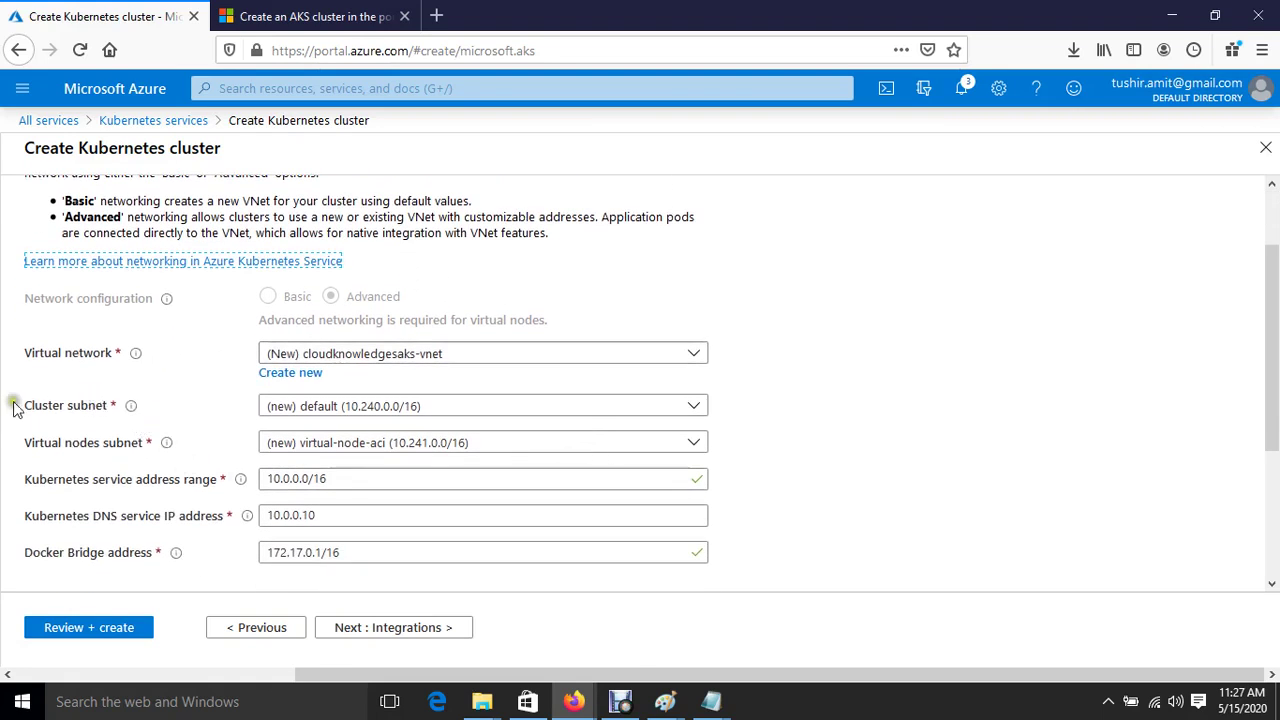
left_click(14, 407)
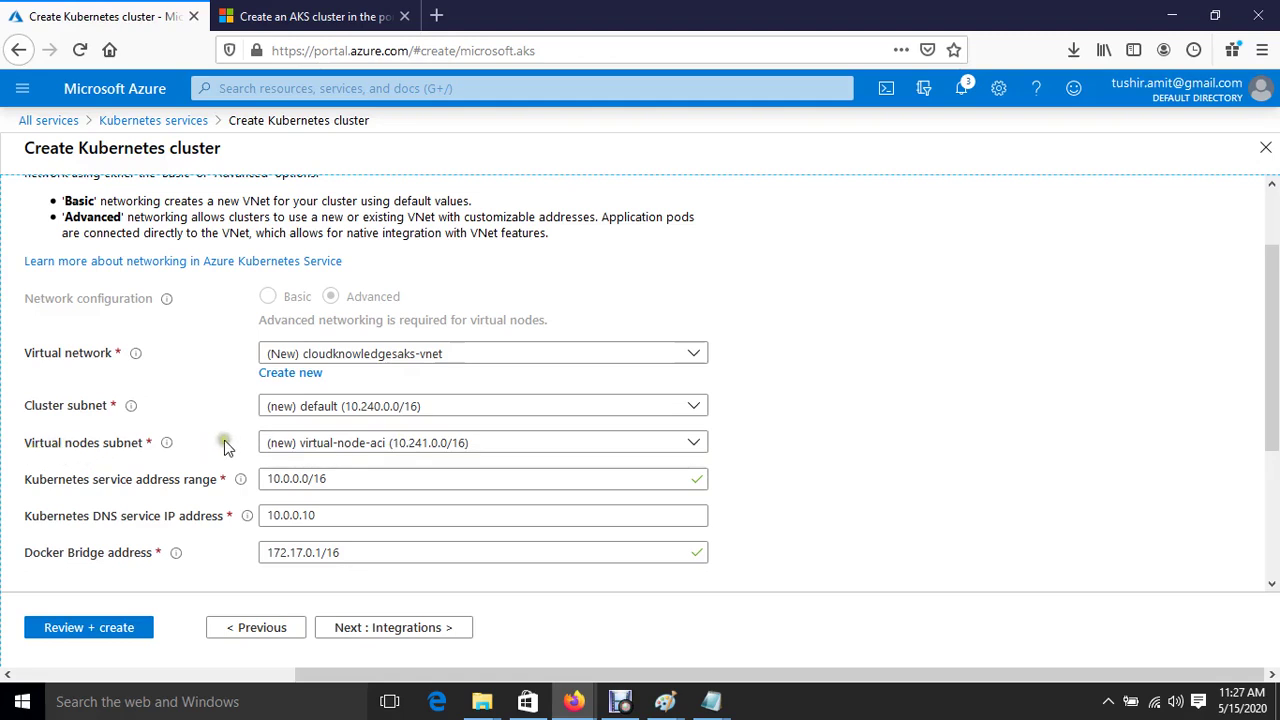
left_click(510, 447)
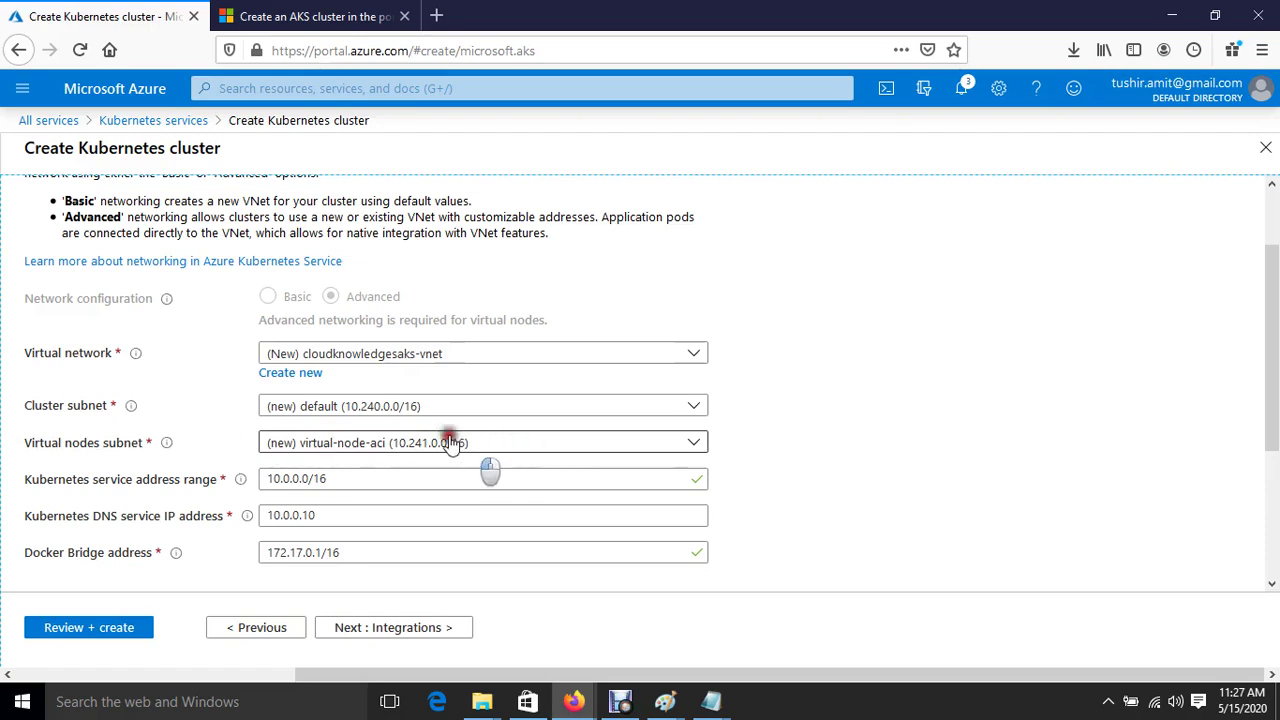
left_click(618, 447)
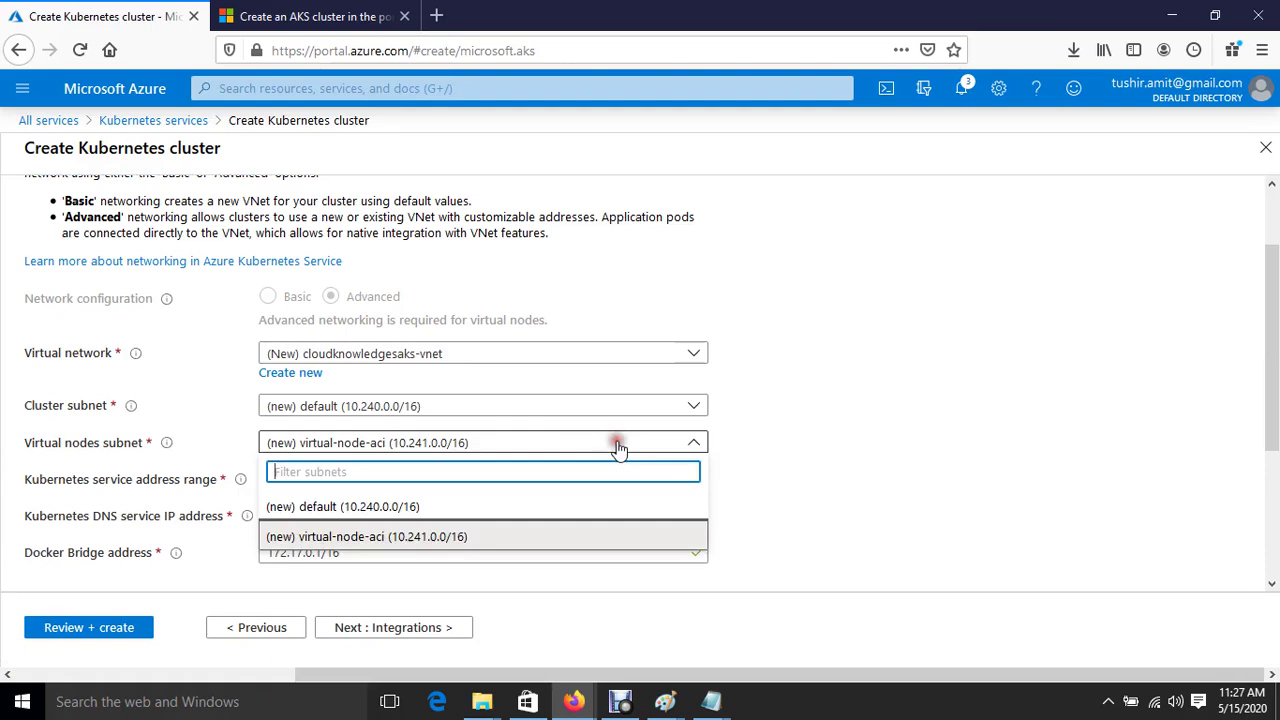
left_click(865, 436)
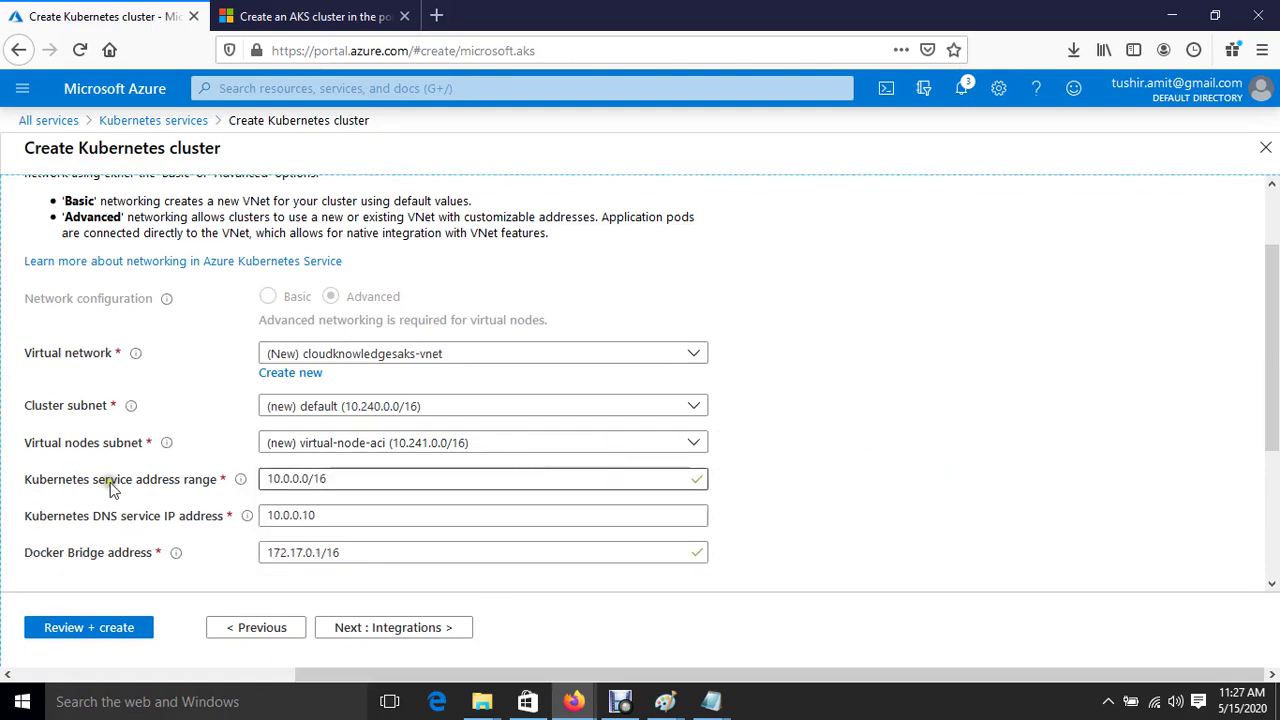
left_click_drag(342, 478, 214, 479)
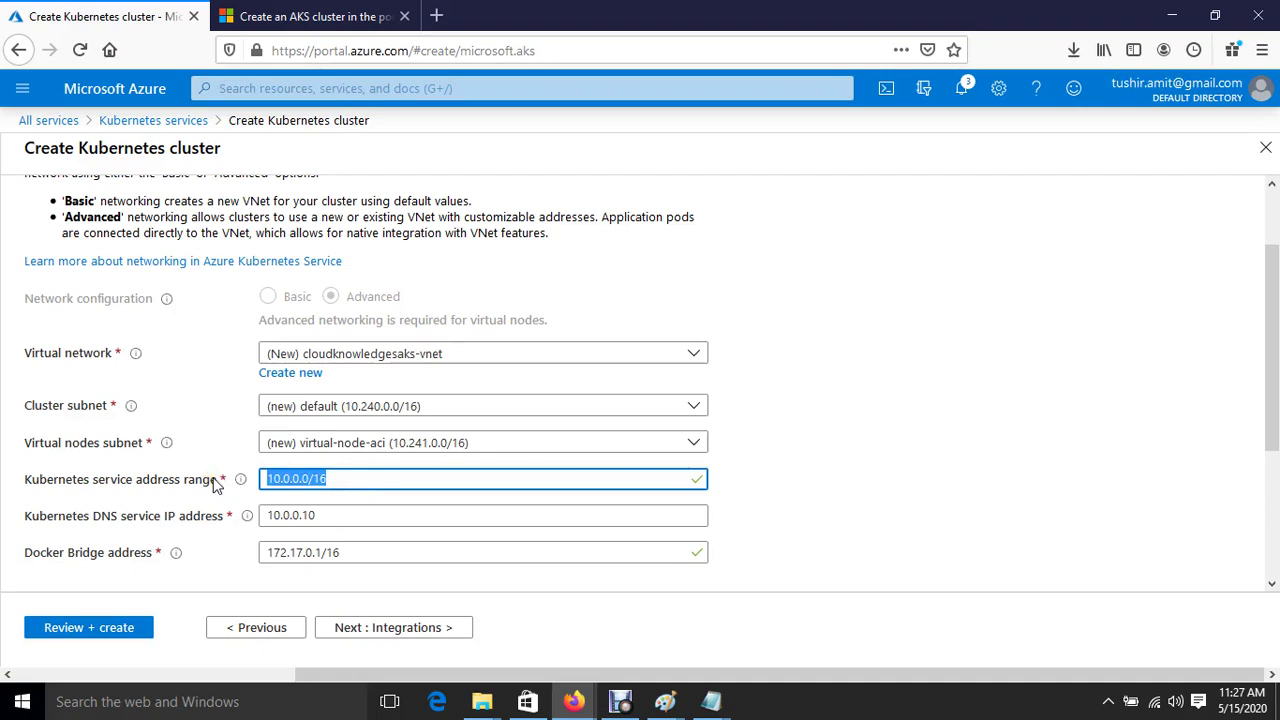
left_click(815, 458)
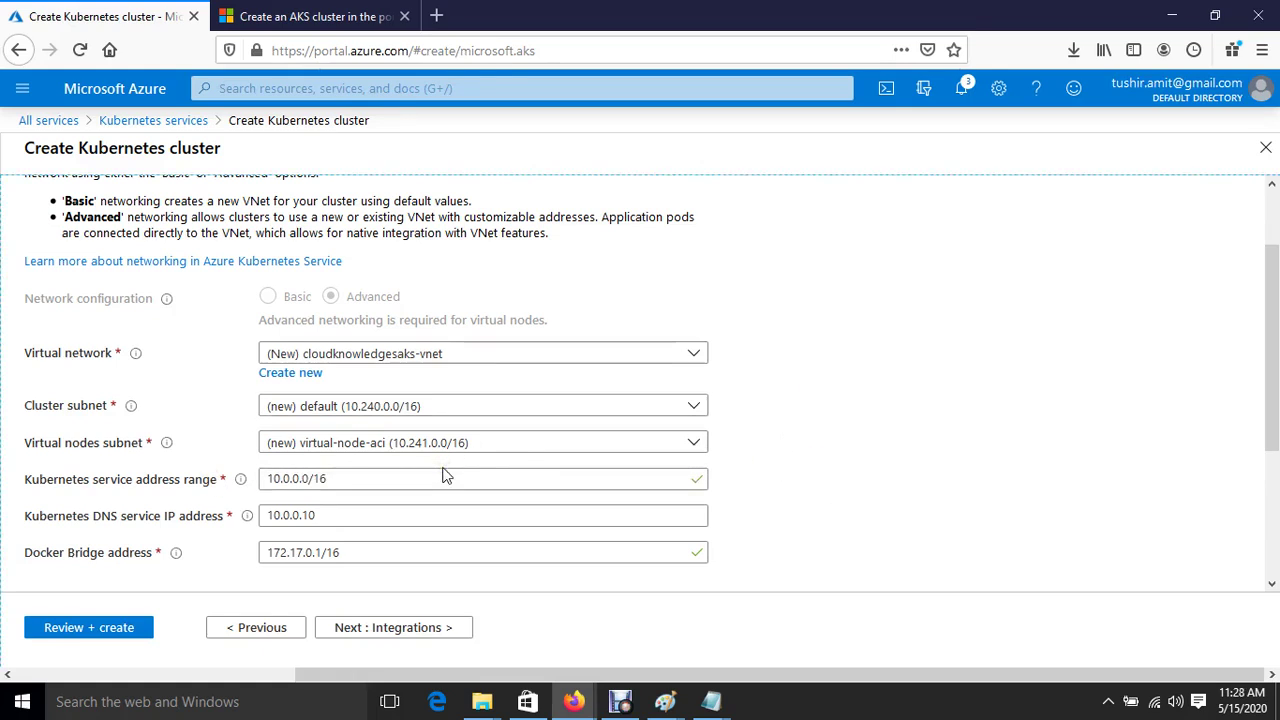
left_click_drag(31, 516, 215, 530)
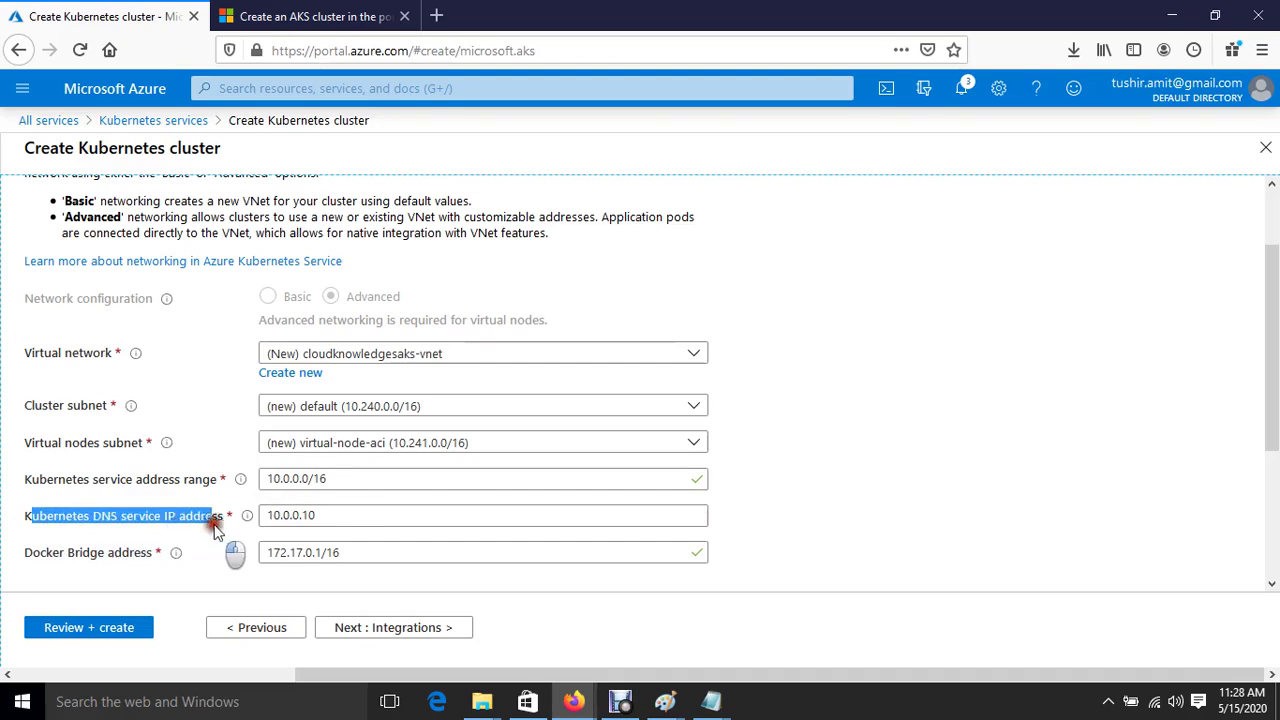
left_click(113, 574)
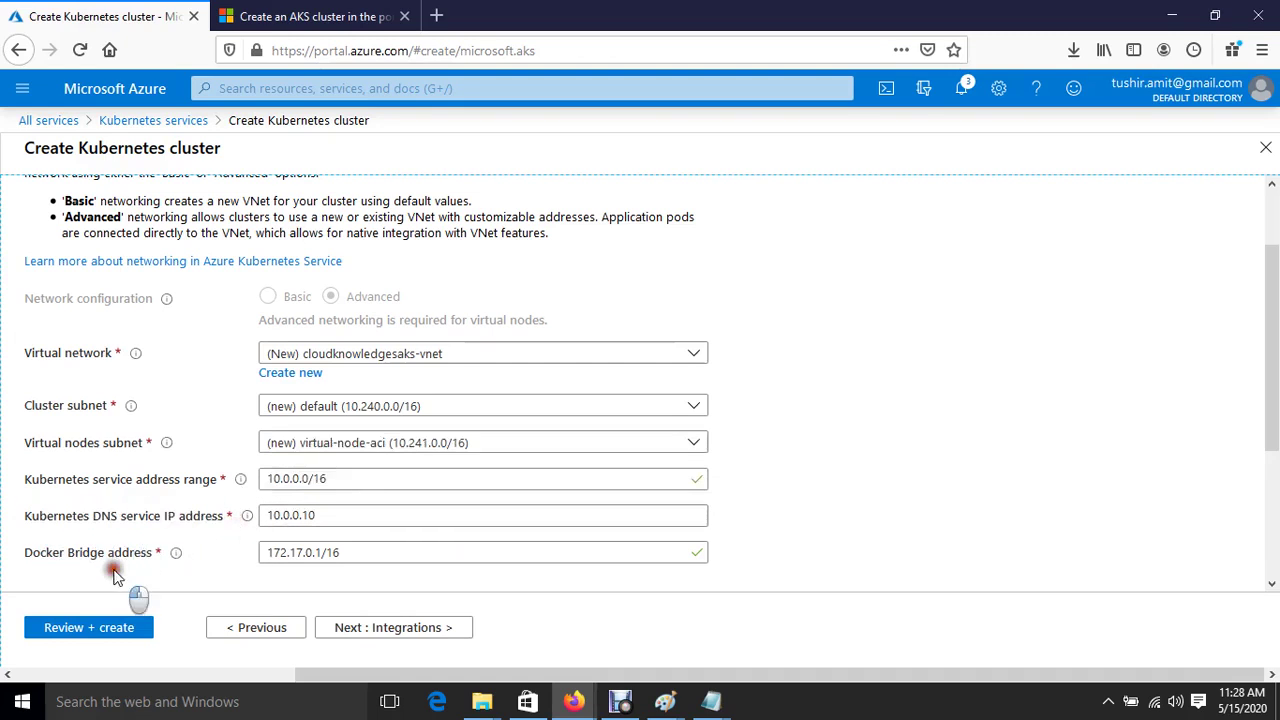
Keep the private cluster option disabled and enable HTTP application routing in the network settings
scroll(210, 552, "down", 3)
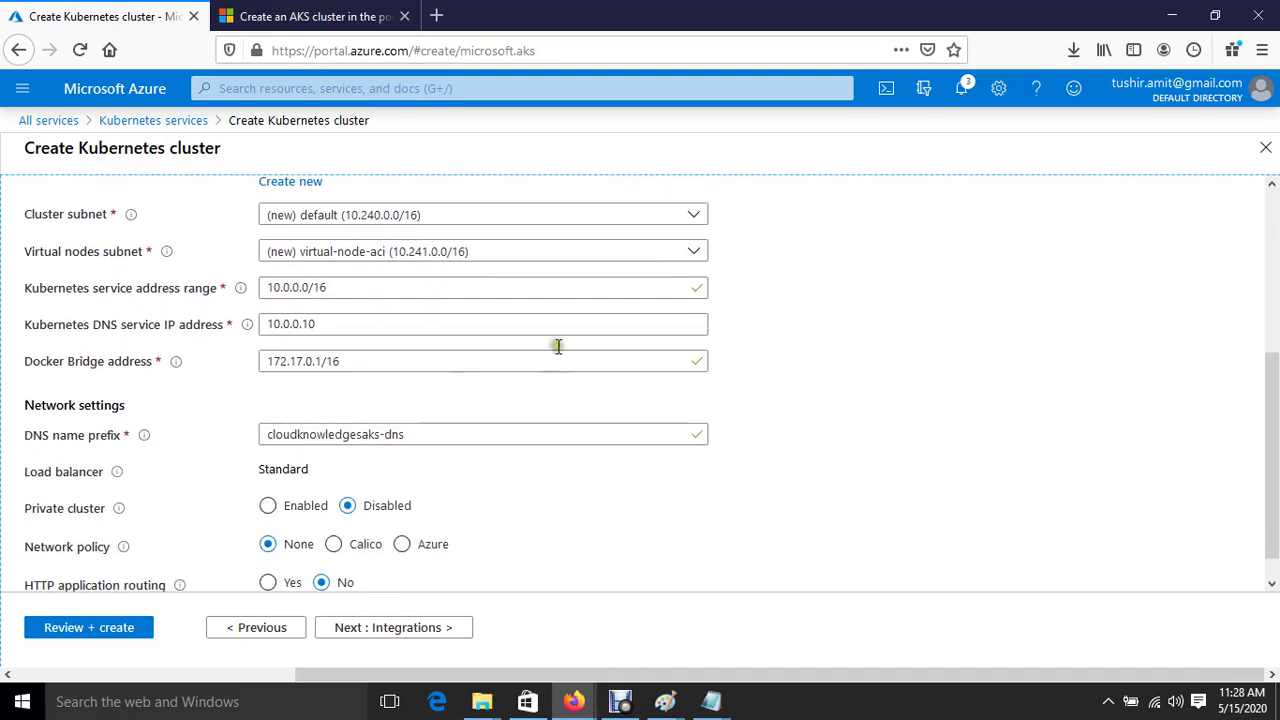
scroll(175, 468, "down", 1)
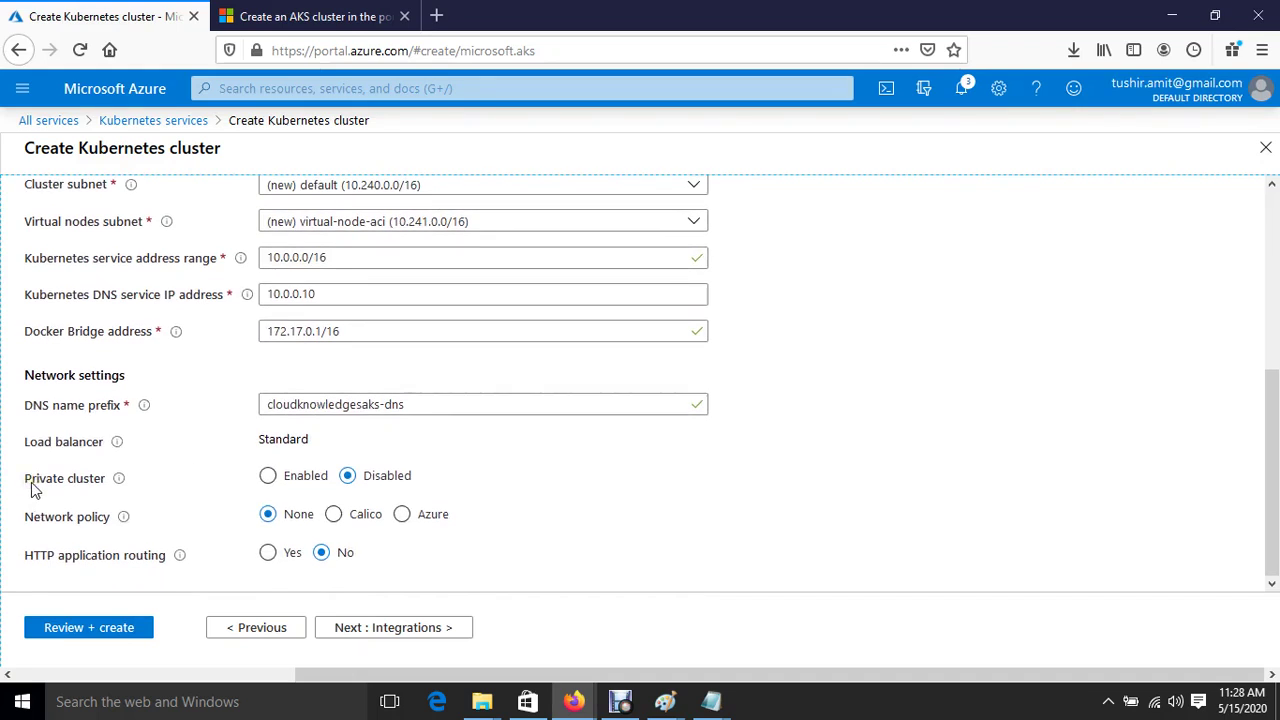
left_click(352, 477)
left_click(274, 556)
Create the cluster with the integrations at their defaults and no tags, and refresh its deployment status
left_click(390, 625)
left_click(393, 633)
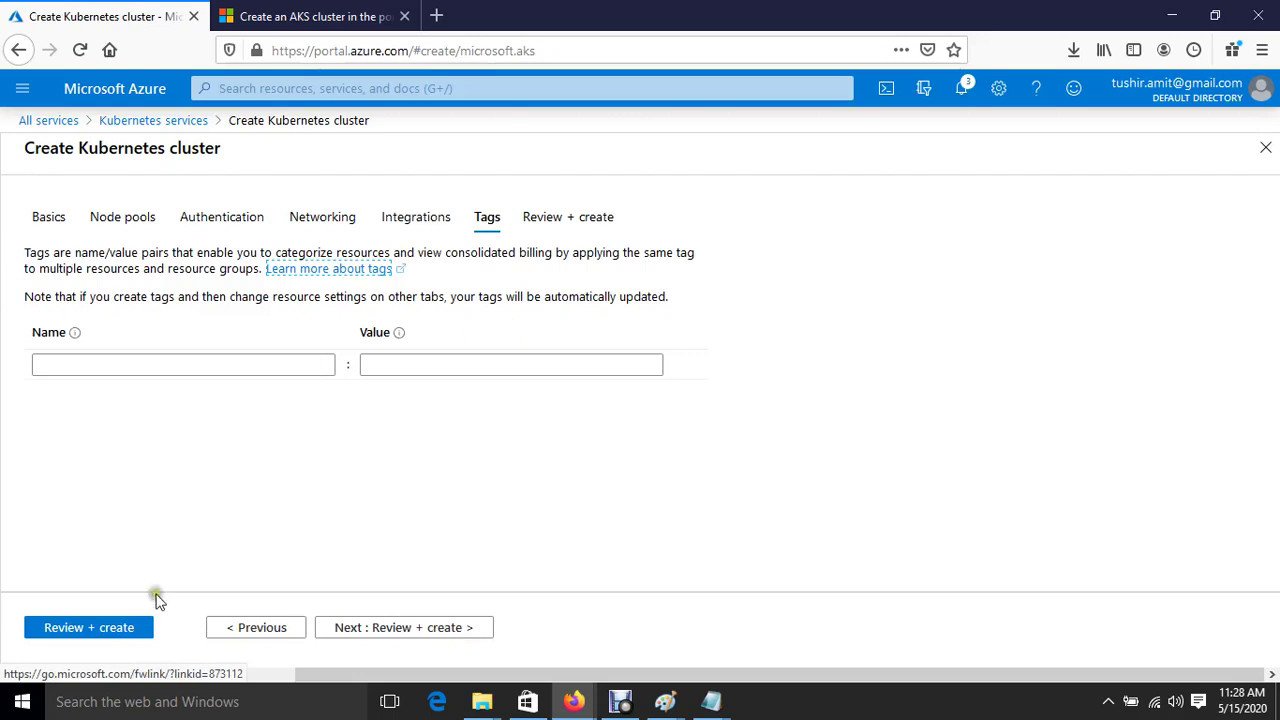
left_click(107, 638)
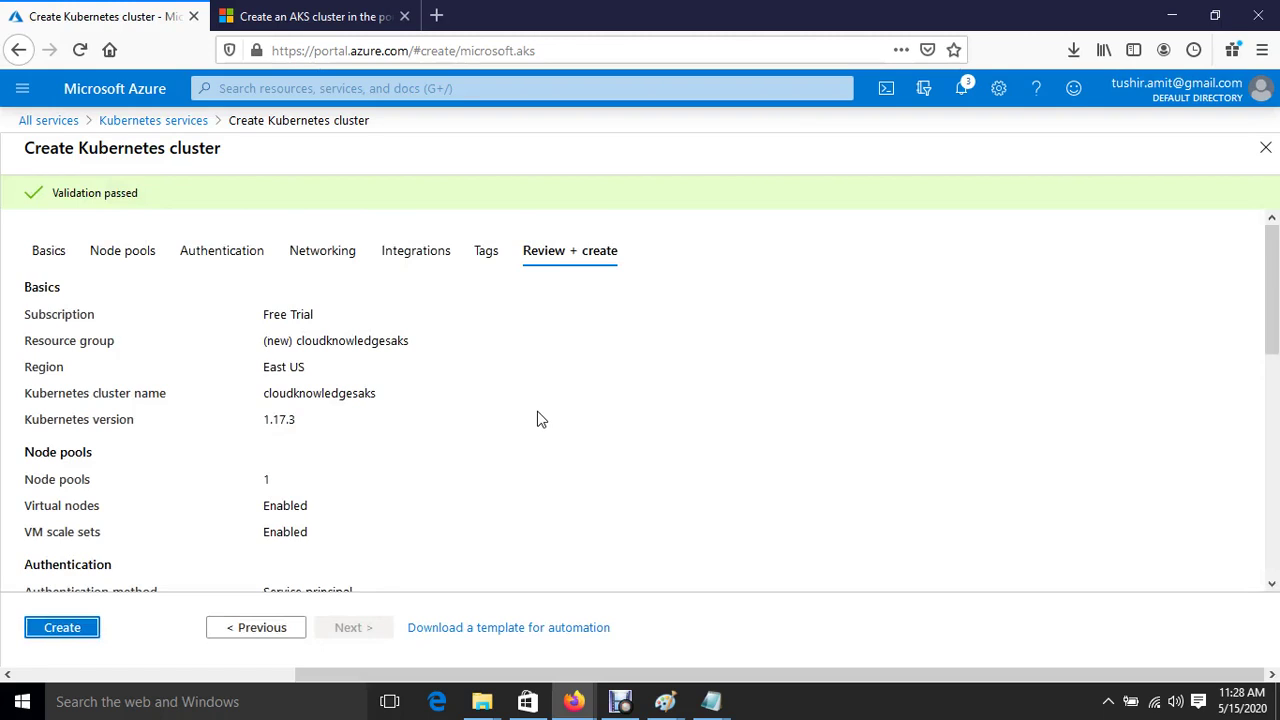
left_click(56, 630)
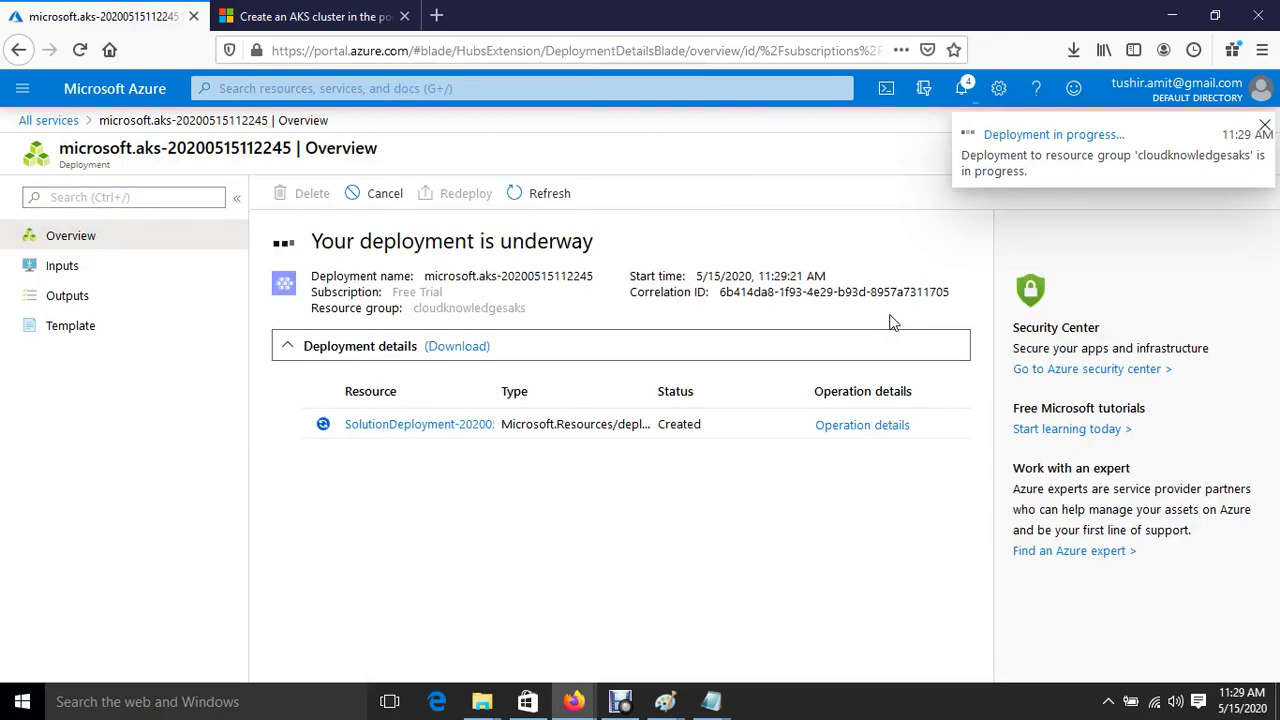
left_click(543, 196)
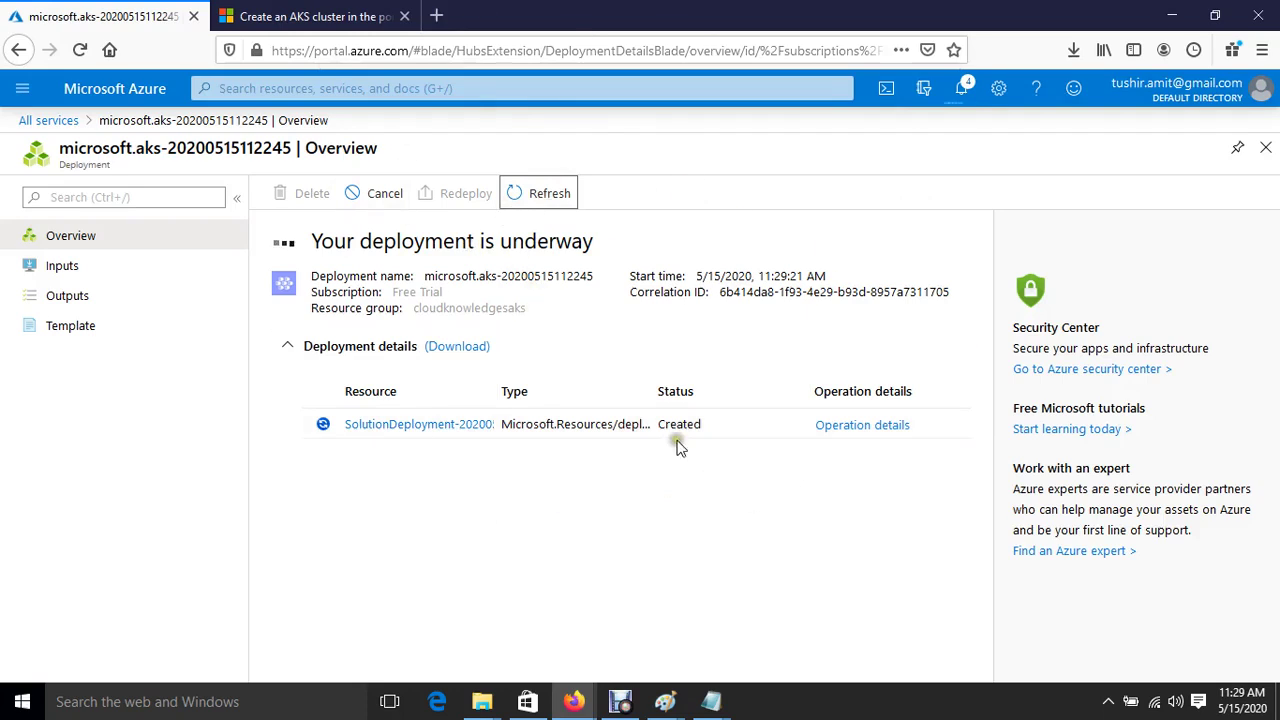
left_click(620, 701)
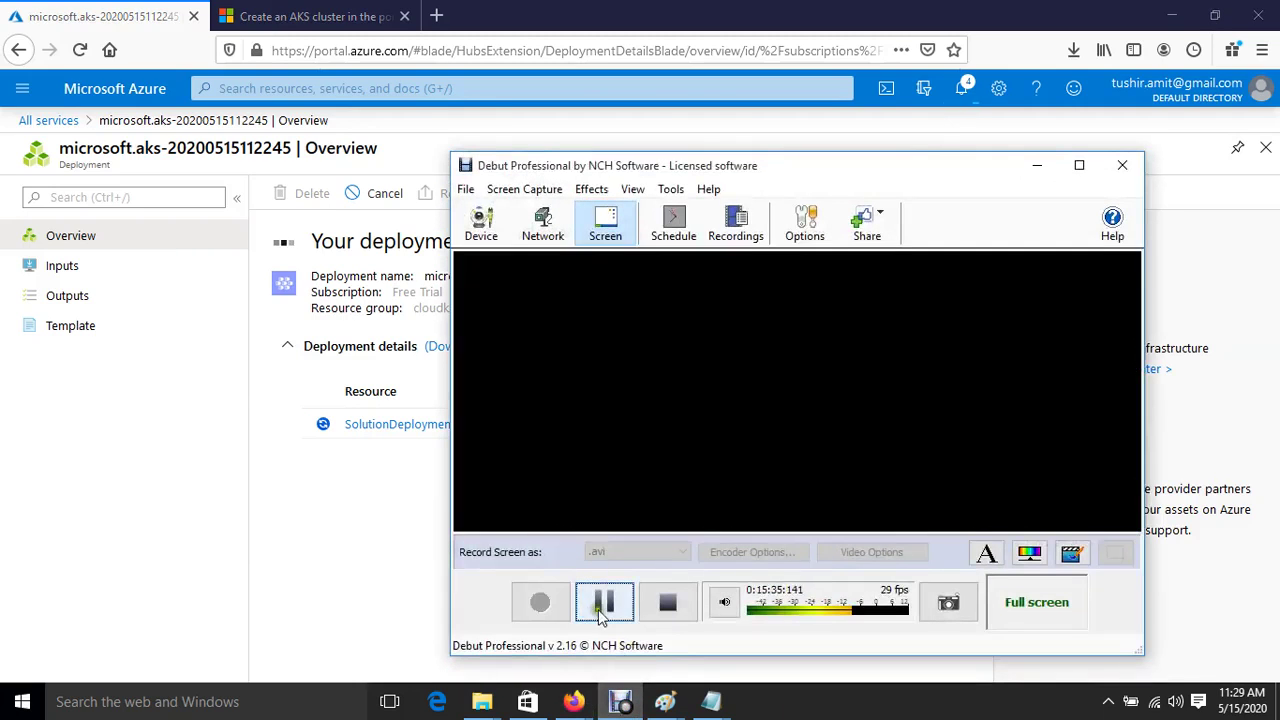
left_click(602, 608)
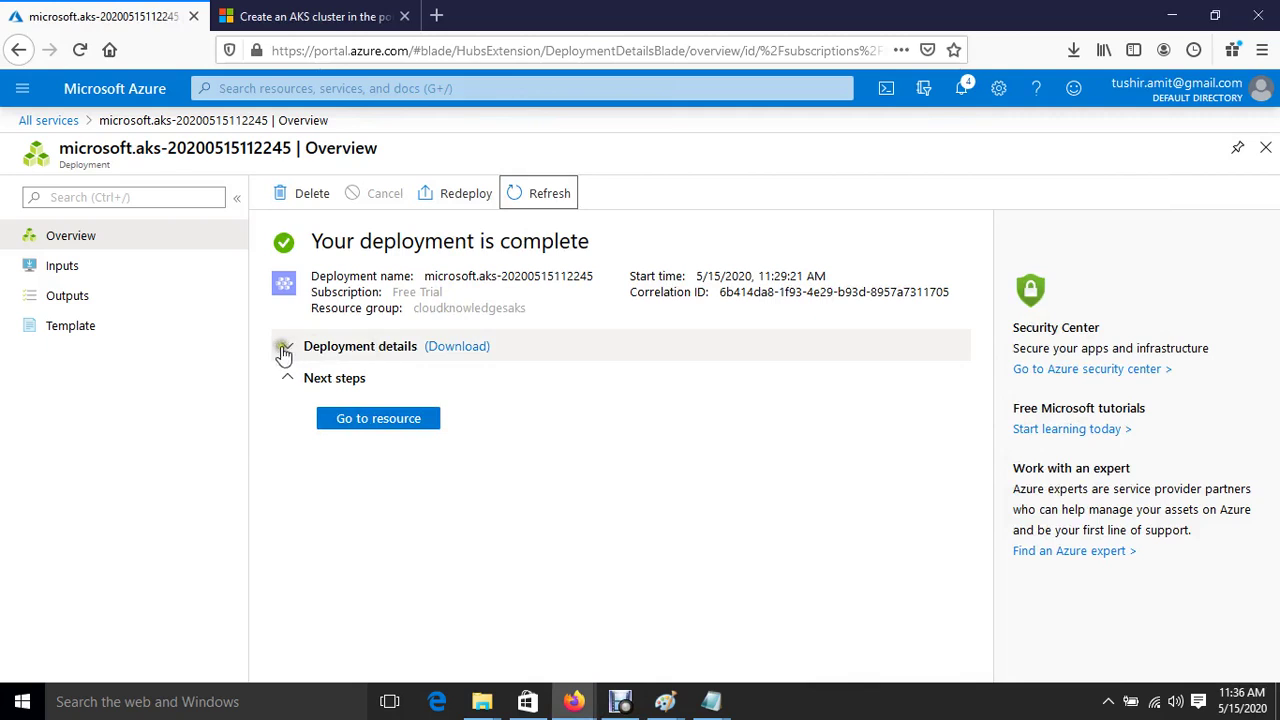
Open the deployed cluster's node pools and view the Kubernetes version upgrade options for agentpool
left_click(284, 350)
left_click(382, 455)
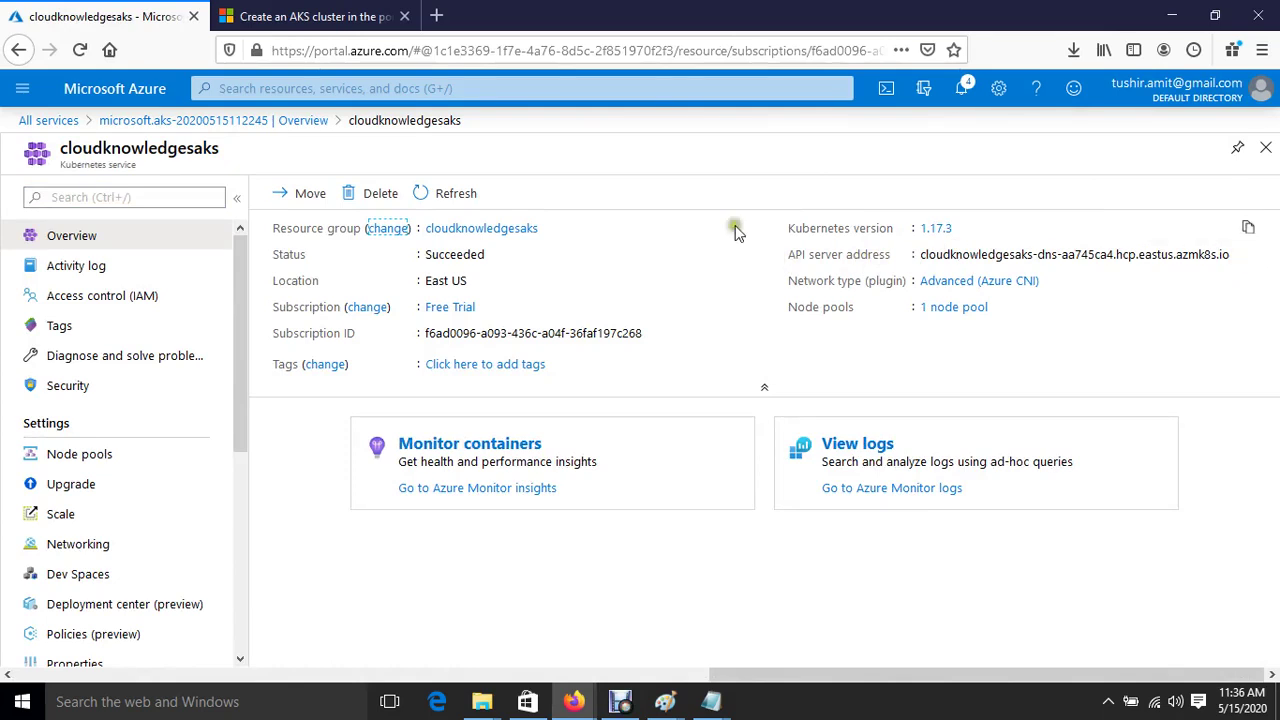
left_click(88, 460)
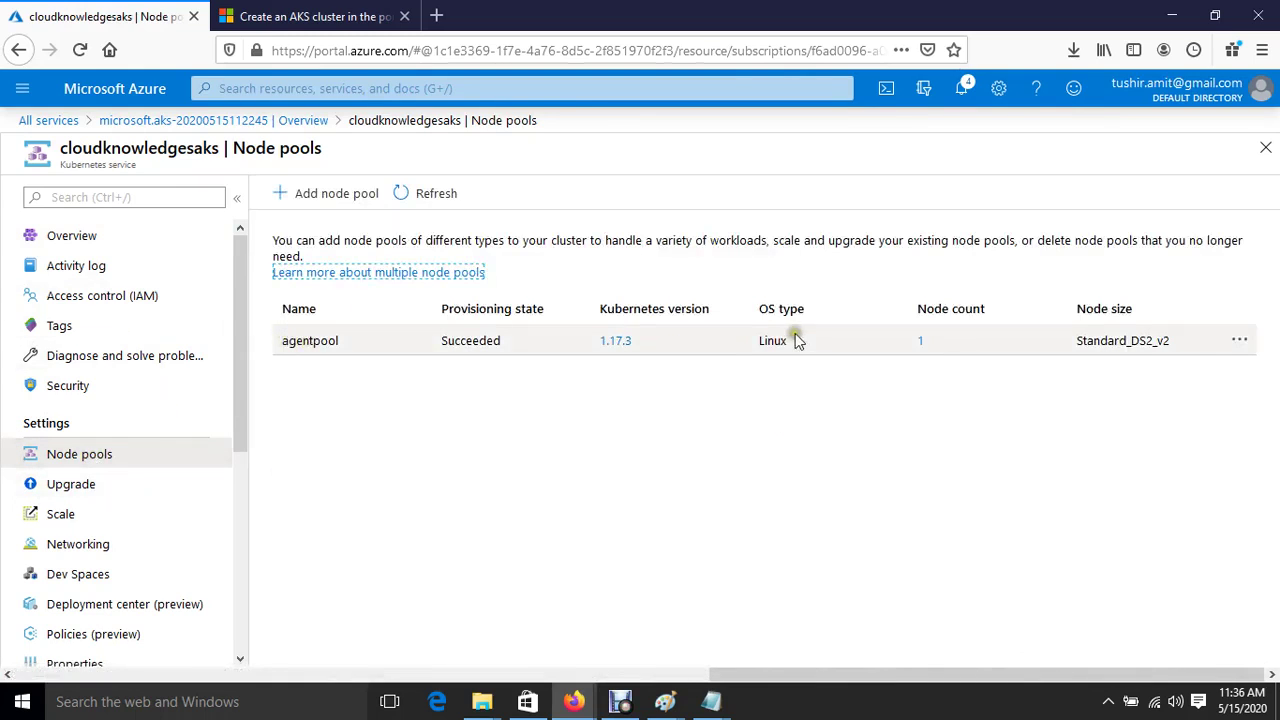
left_click(614, 343)
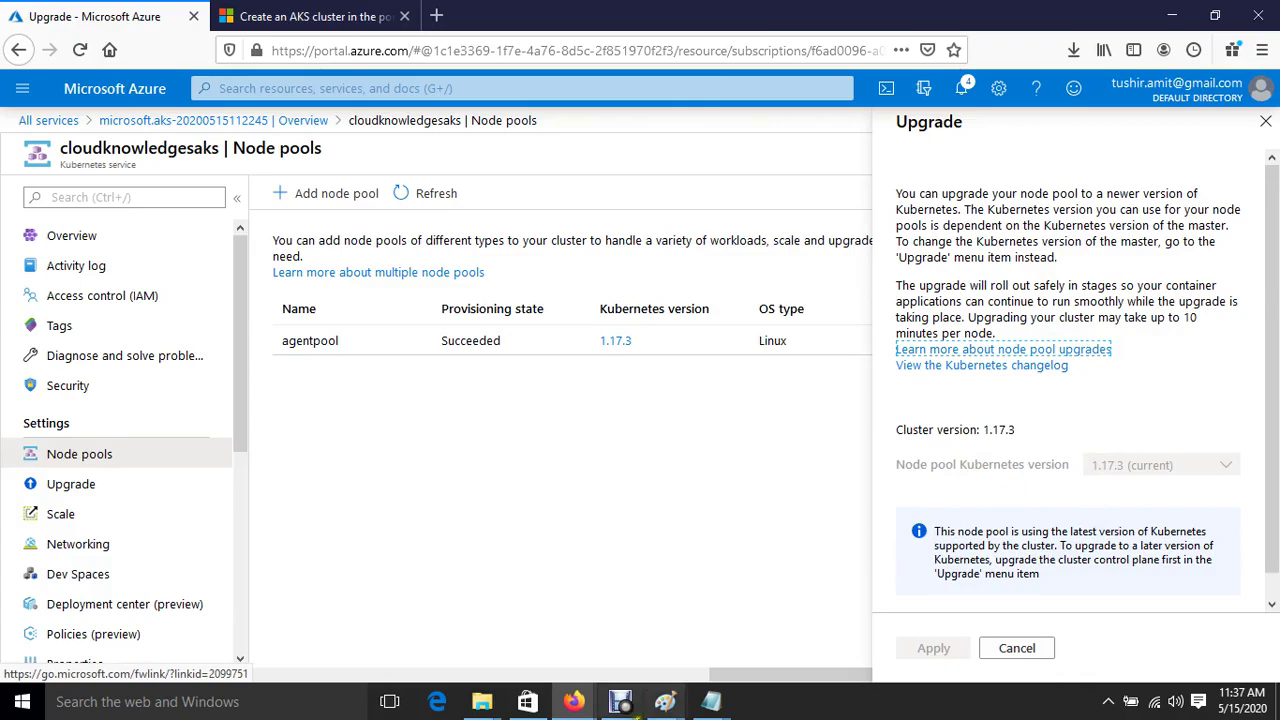
left_click(621, 703)
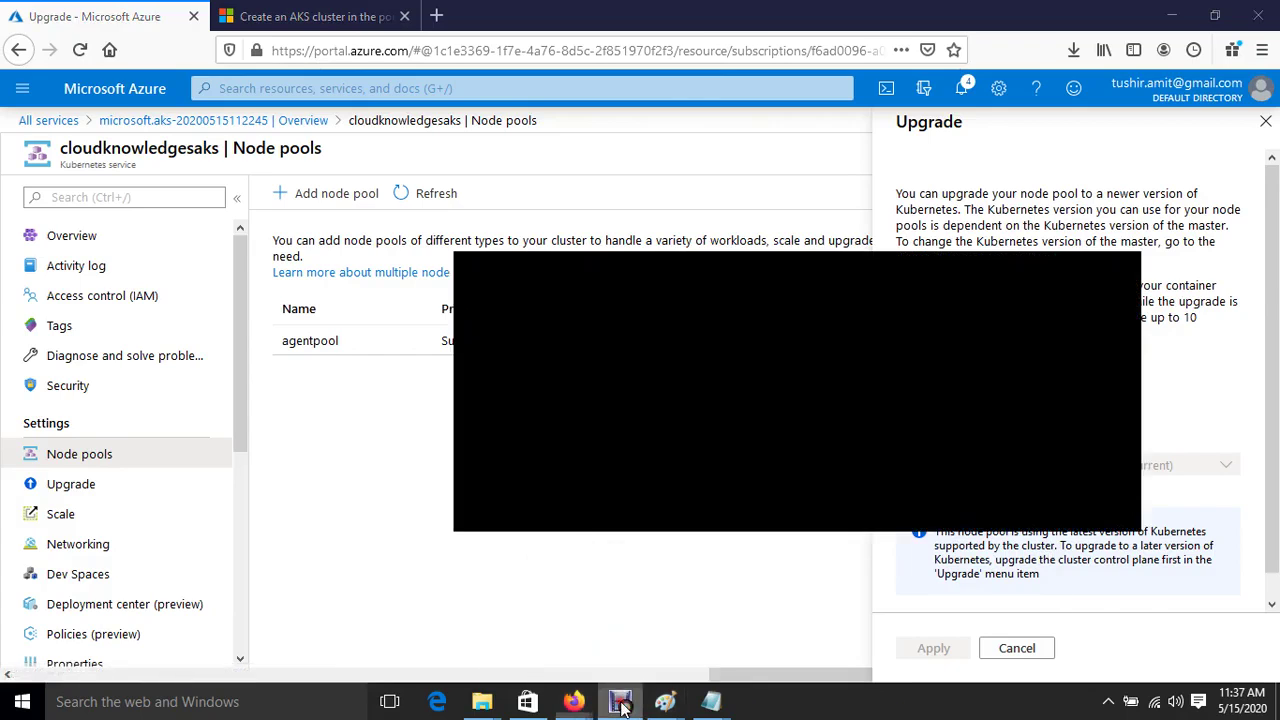
left_click(597, 600)
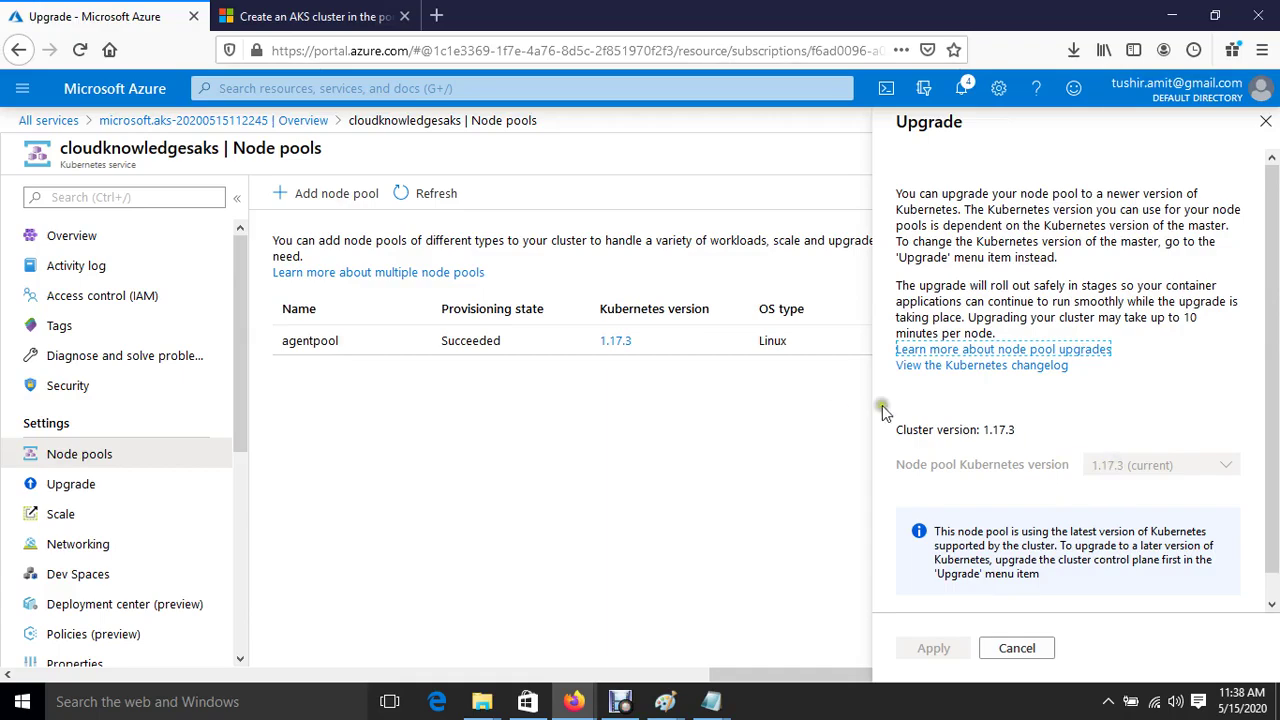
Check the node pool Kubernetes version choice and leave the upgrade options without applying anything
left_click(1180, 466)
left_click(1044, 648)
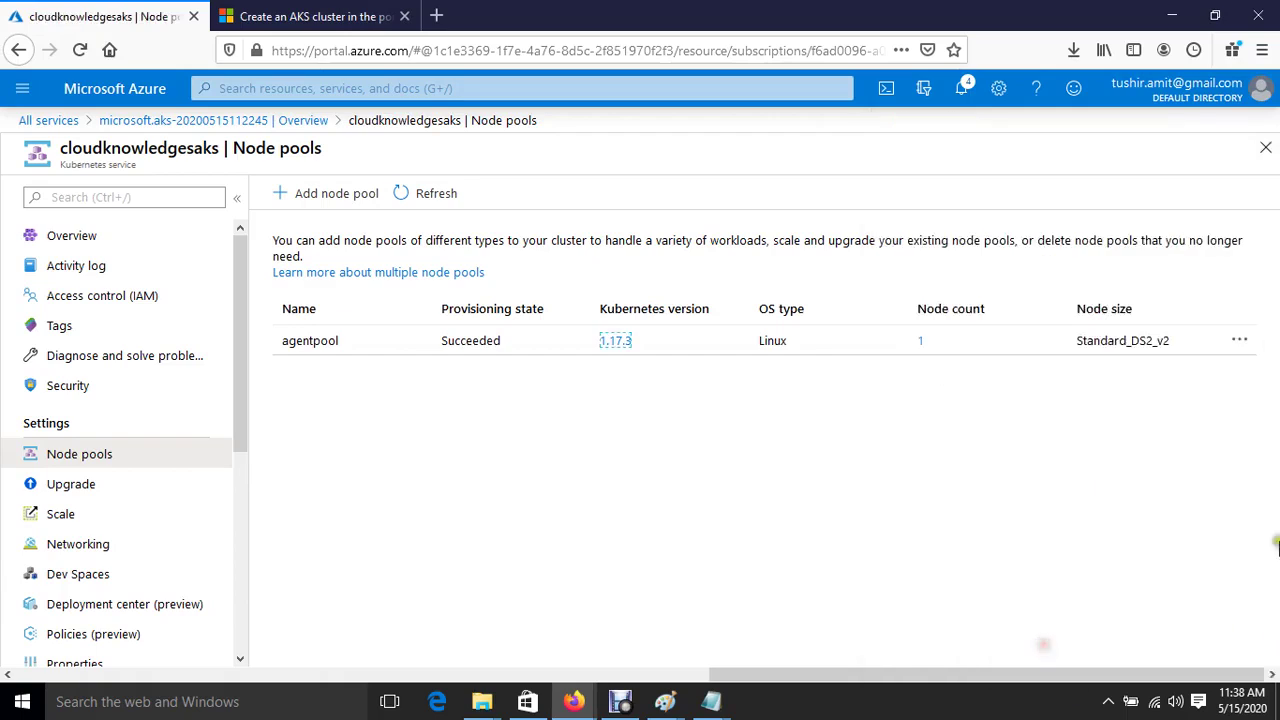
View the manual and autoscale scaling options for agentpool, and leave them without applying a change
left_click(1239, 340)
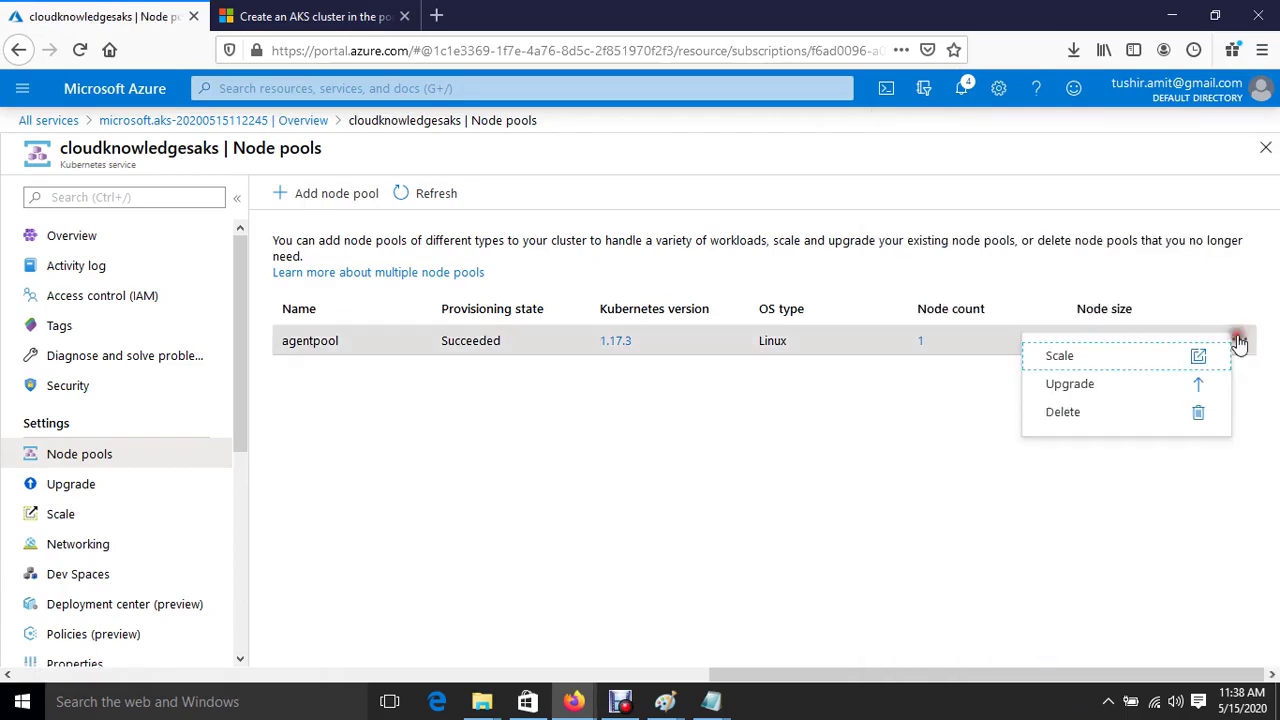
left_click(1060, 356)
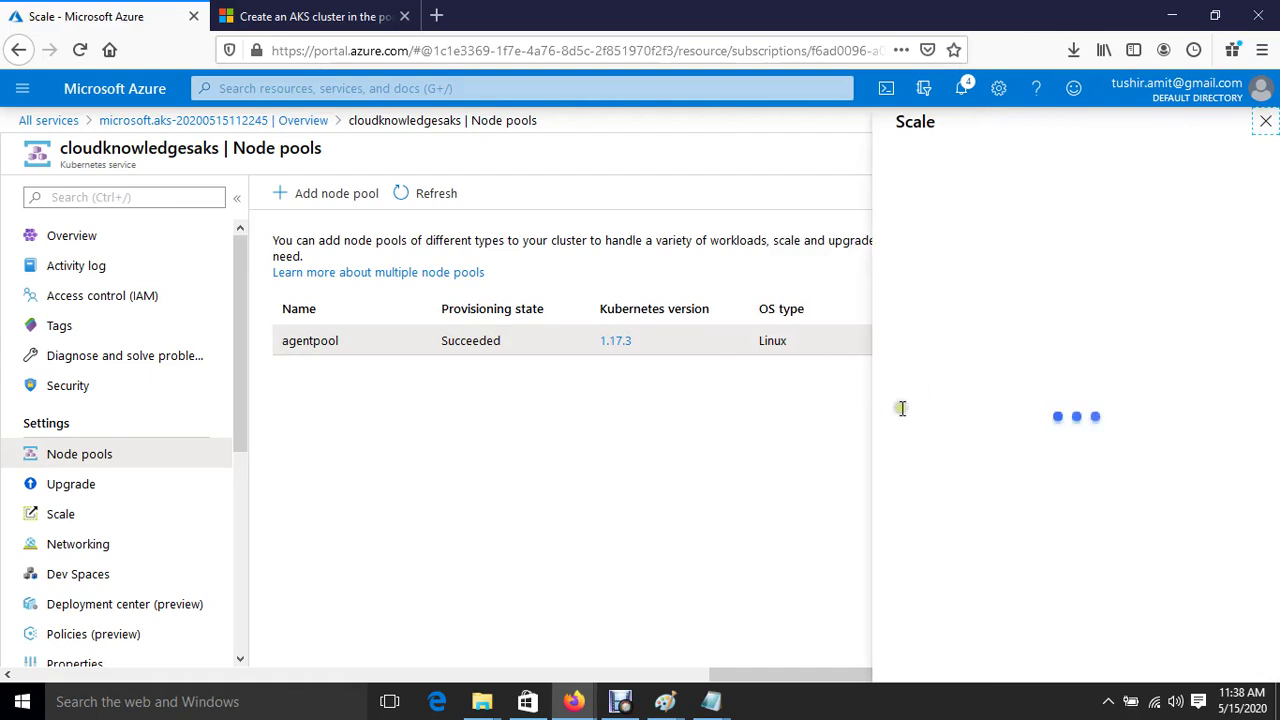
left_click_drag(906, 284, 815, 303)
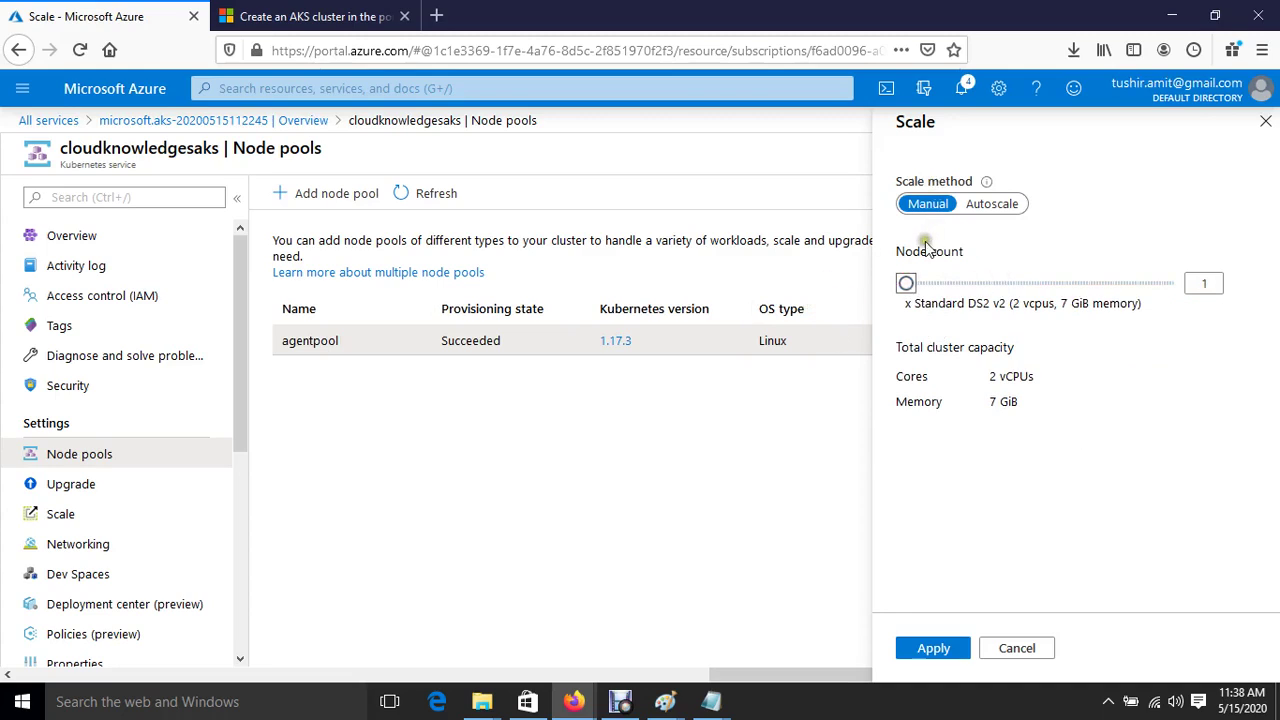
left_click(1002, 205)
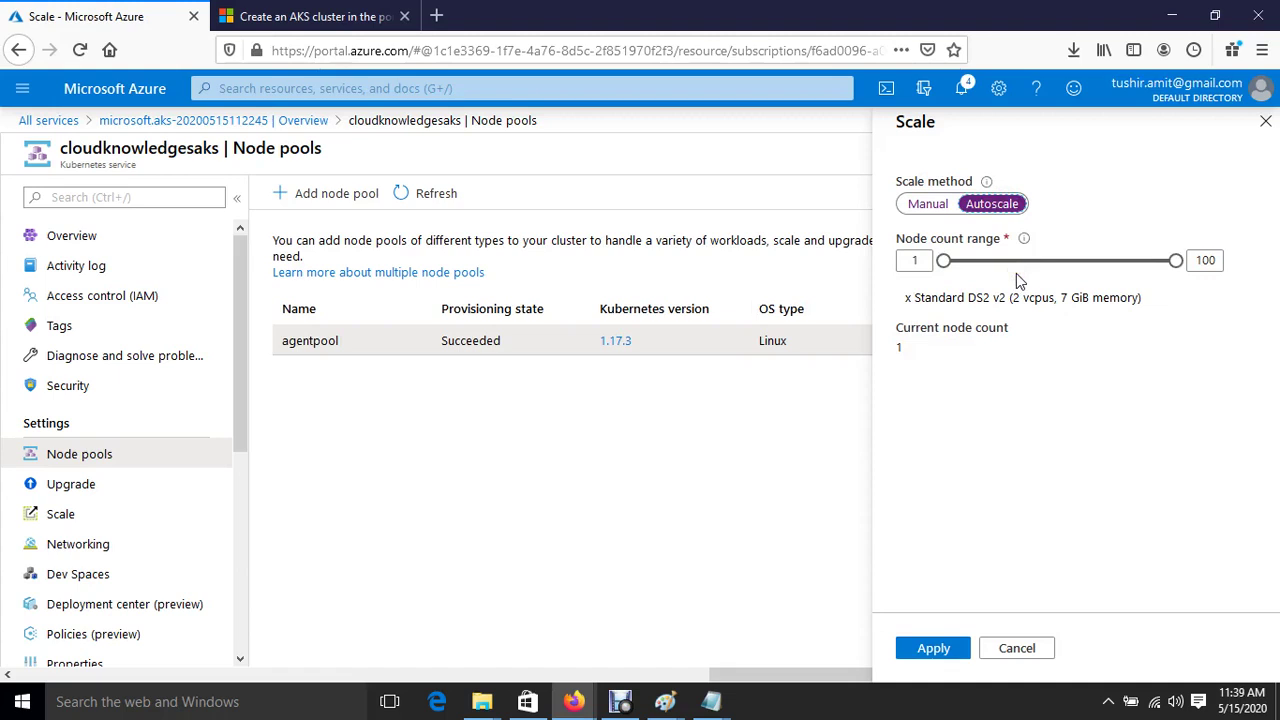
left_click(1040, 658)
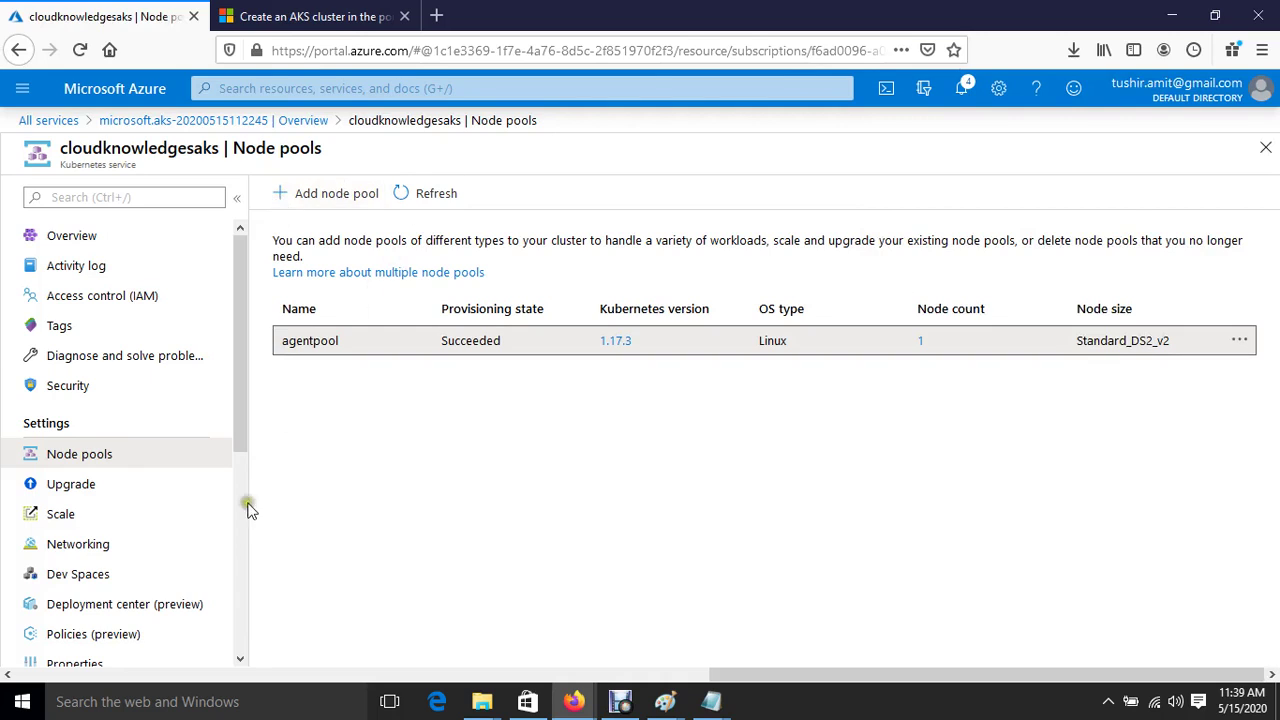
Review the cluster's Upgrade, Scale and Networking settings pages without changing anything
left_click(90, 497)
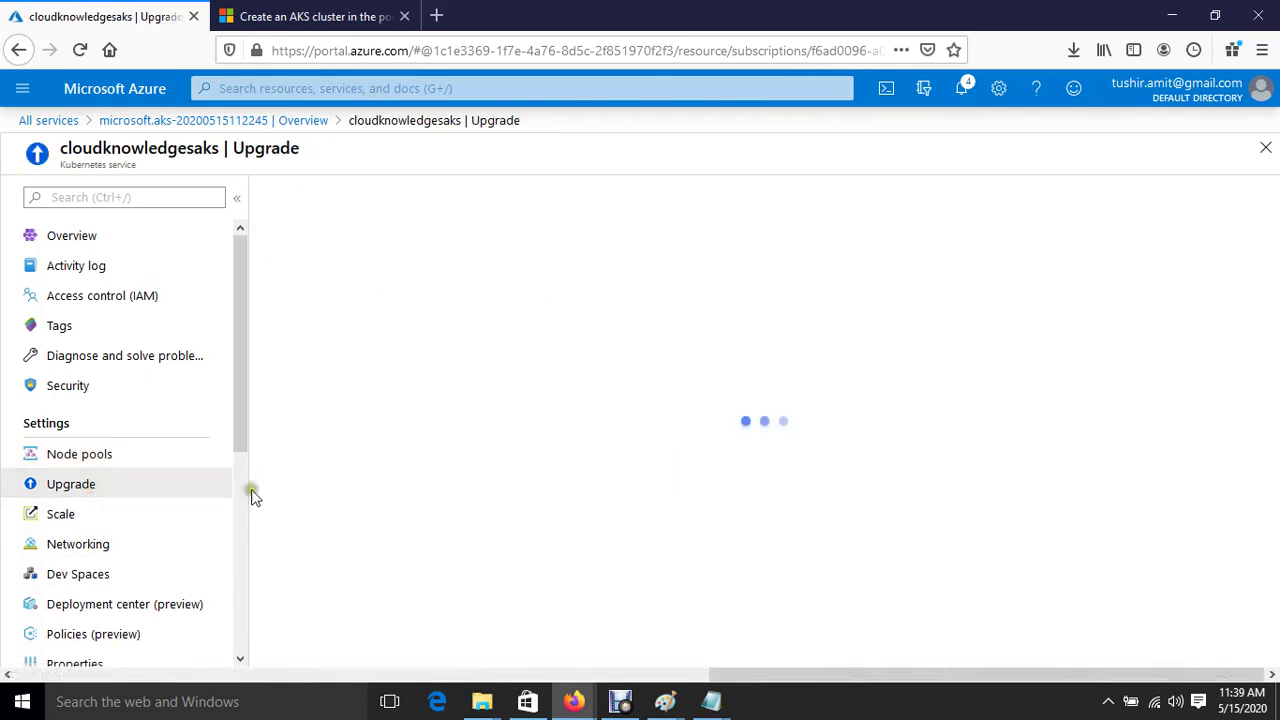
left_click(66, 514)
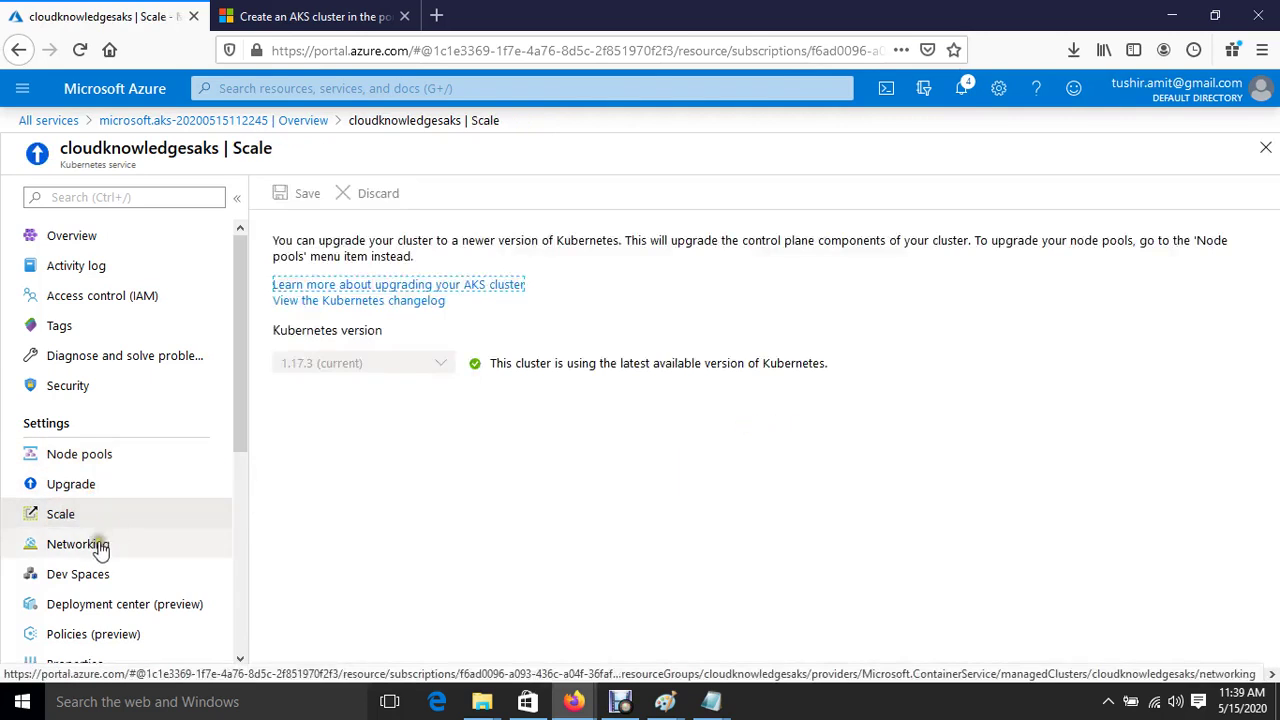
left_click(97, 545)
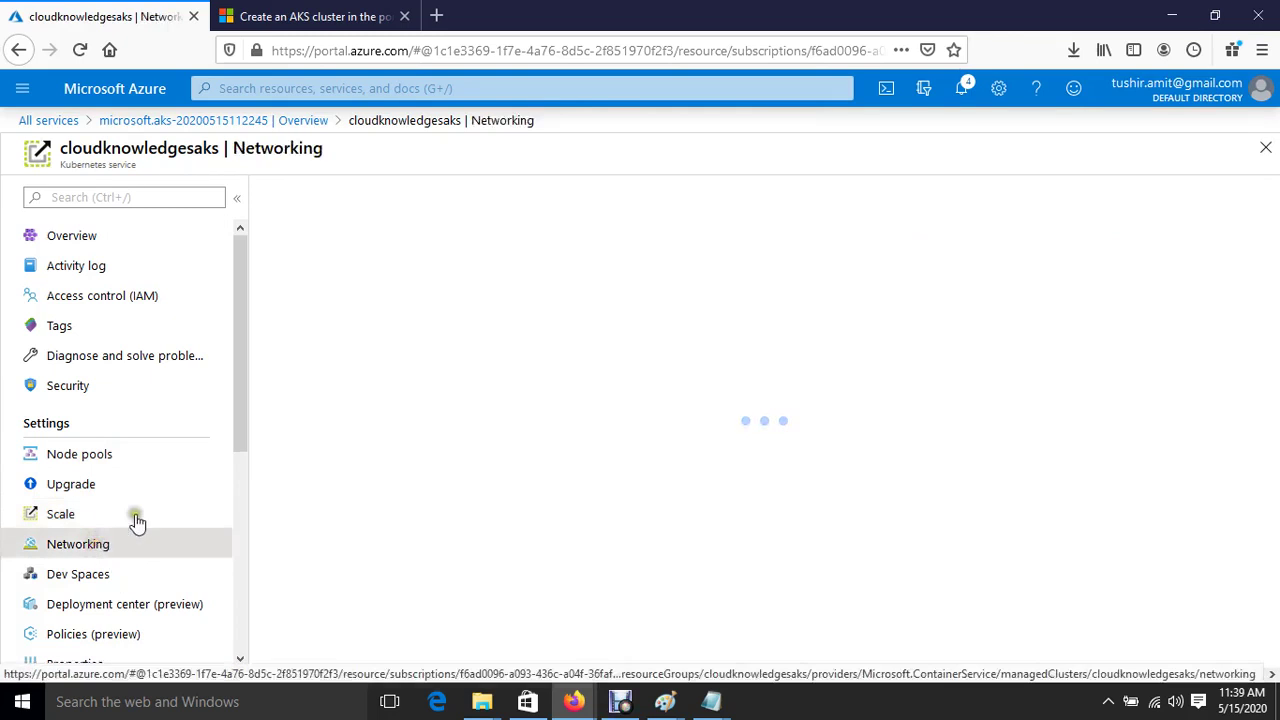
scroll(150, 513, "down", 2)
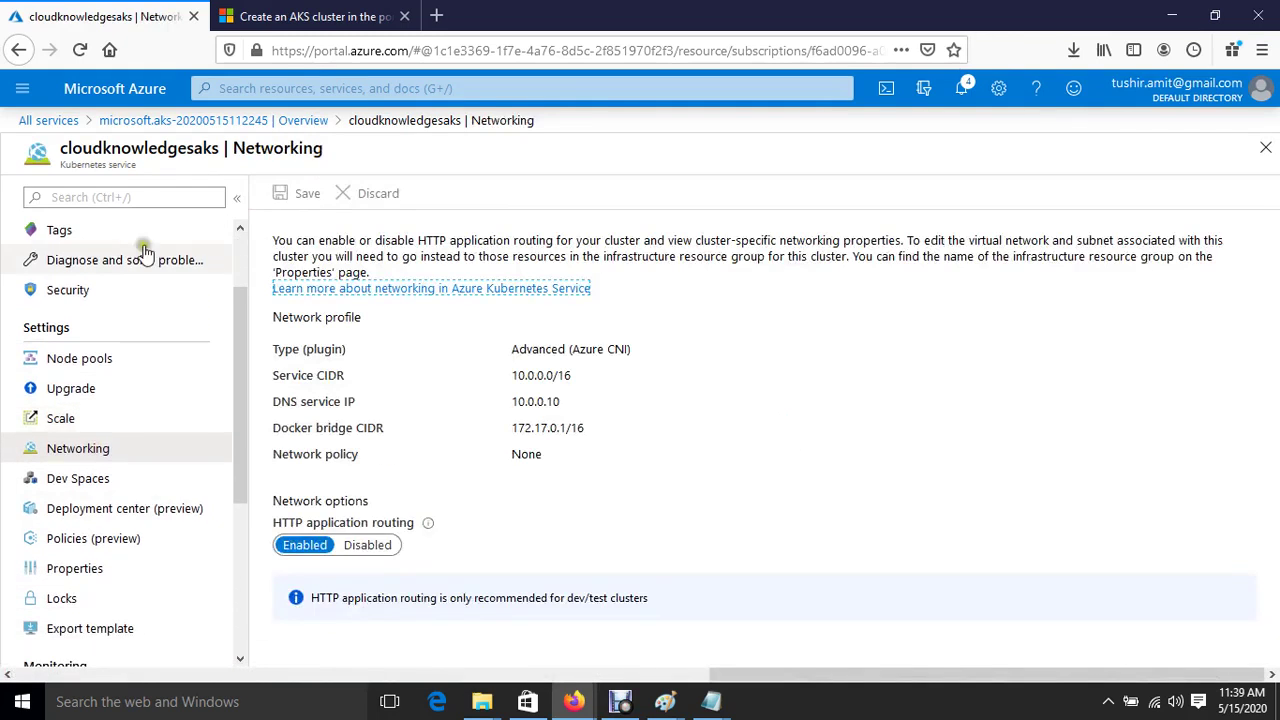
View the cluster's Deployment center (preview) and its code location choices
left_click(68, 514)
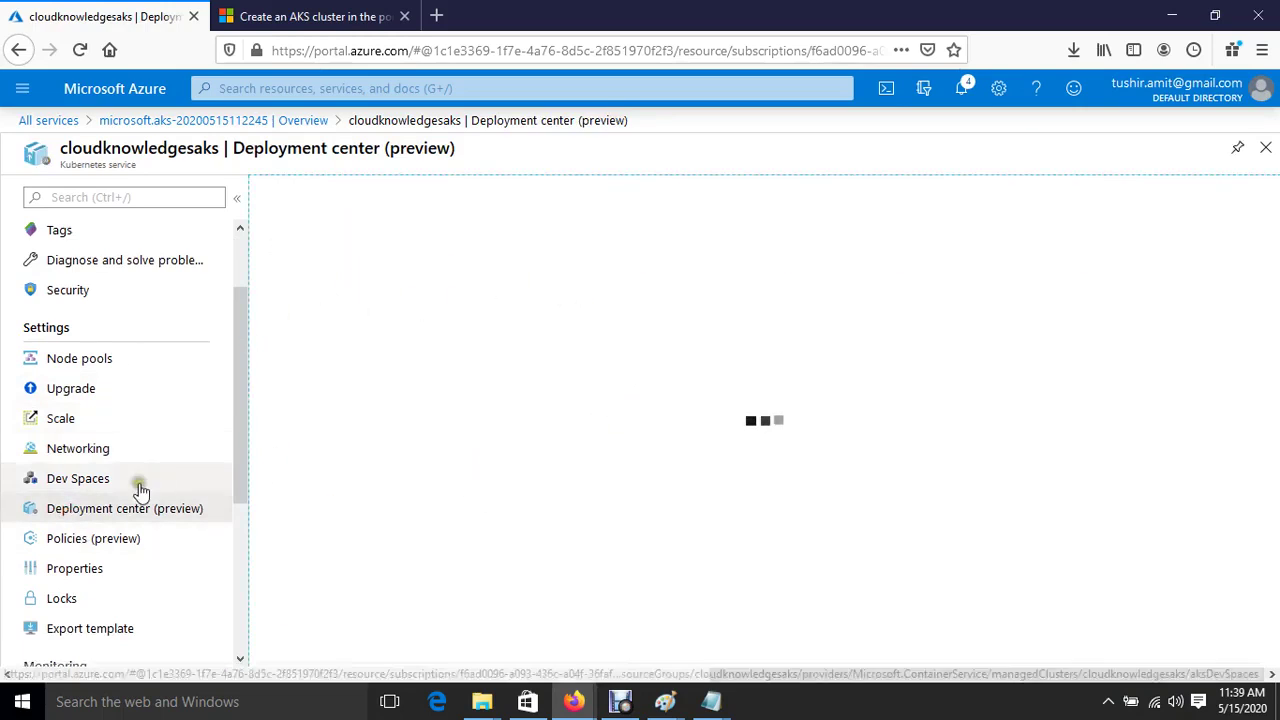
left_click(117, 515)
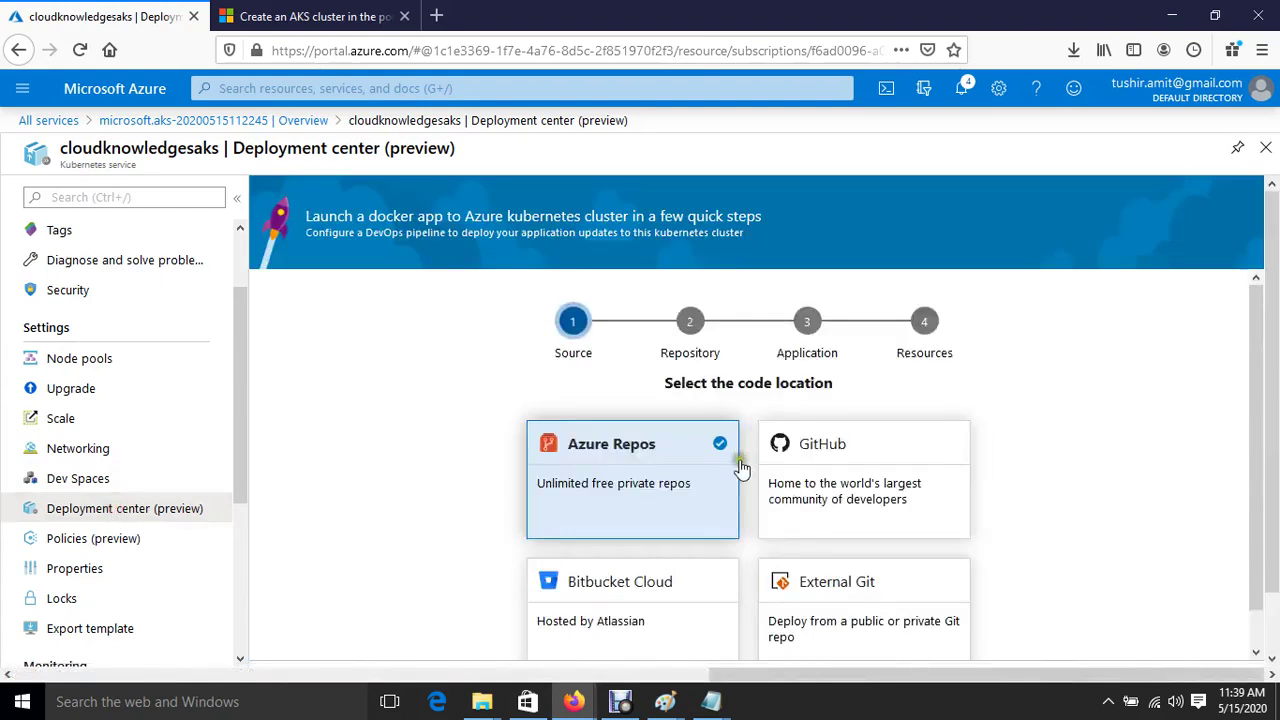
scroll(737, 463, "down", 1)
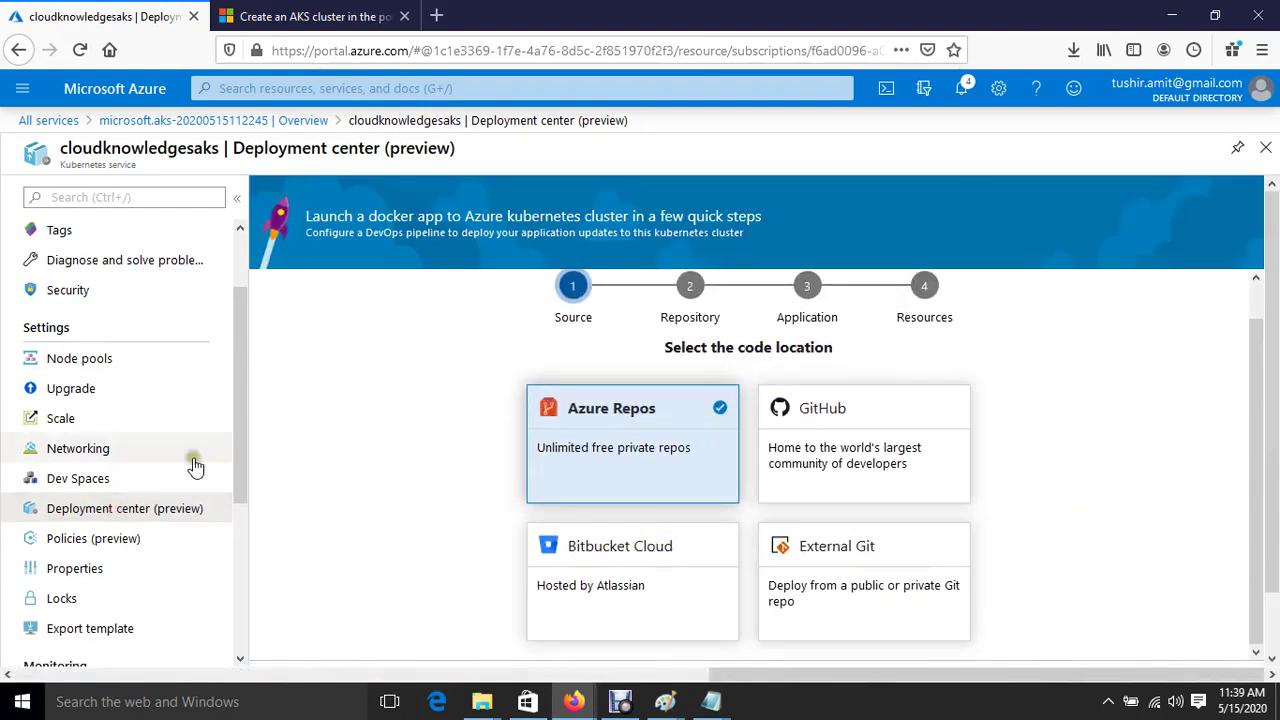
scroll(140, 512, "up", 2)
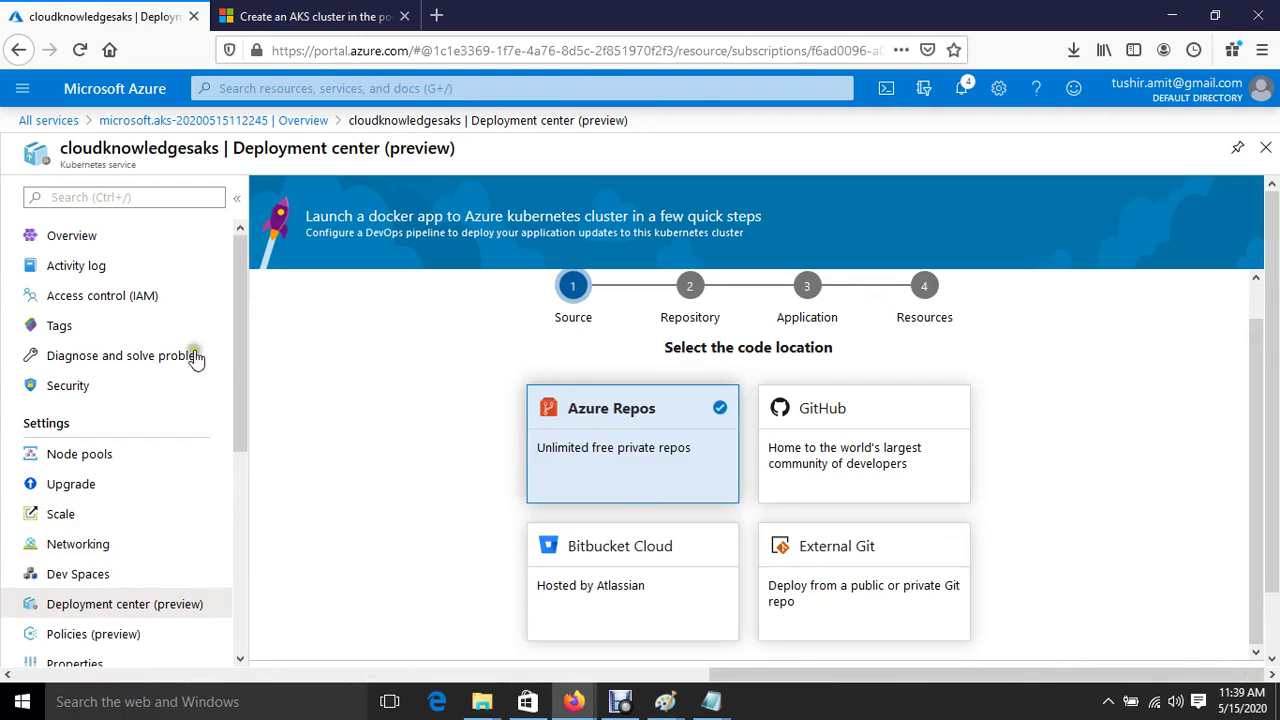
Return to the overview of cloudknowledgesaks and refresh it
left_click(96, 238)
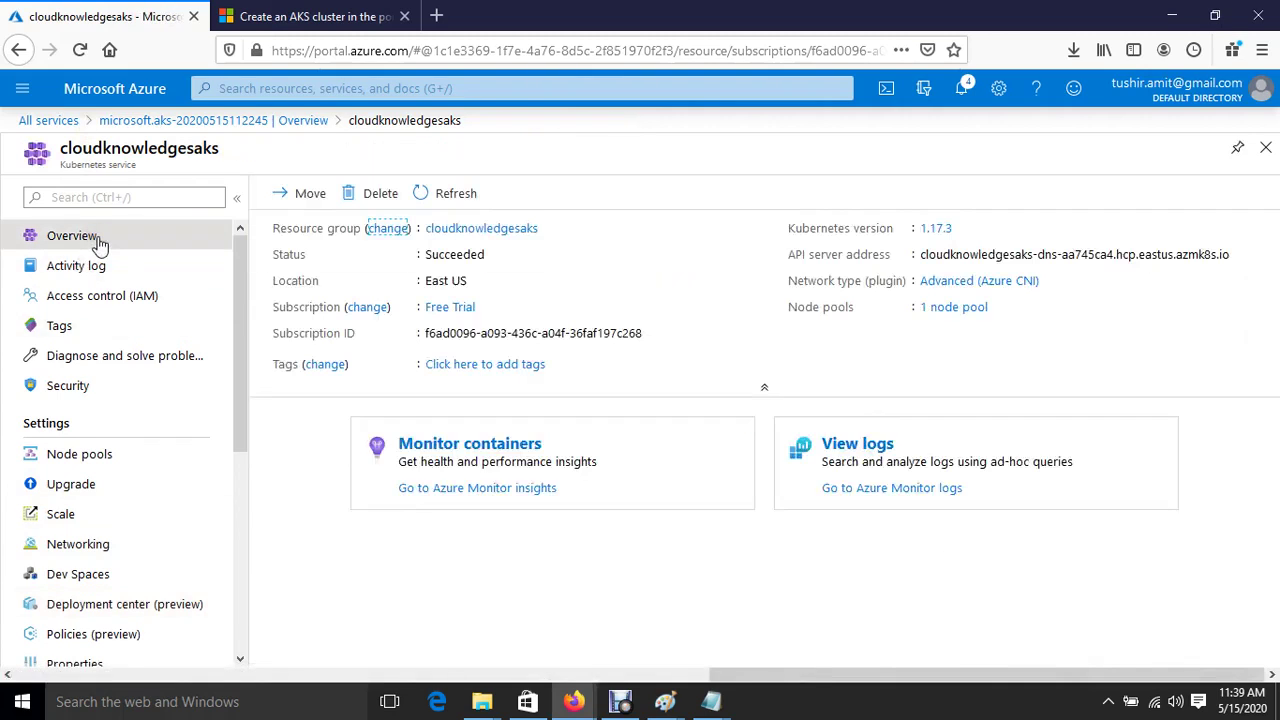
left_click(97, 235)
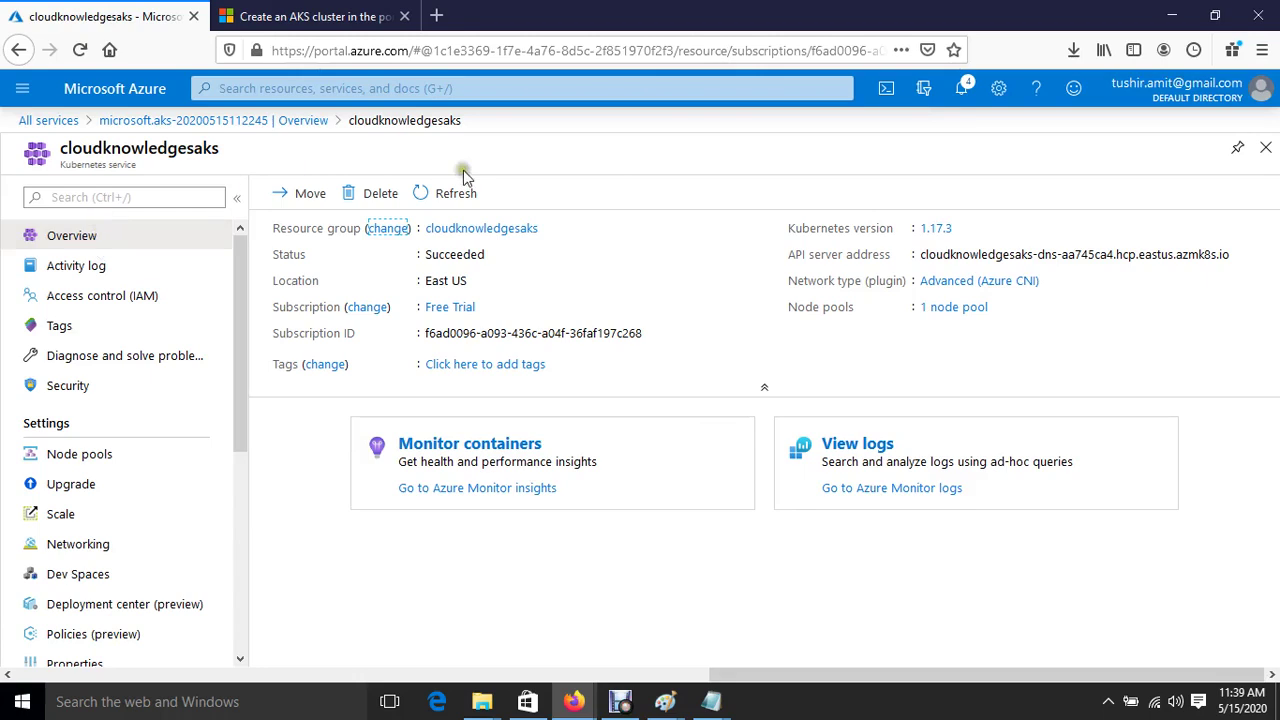
left_click(445, 198)
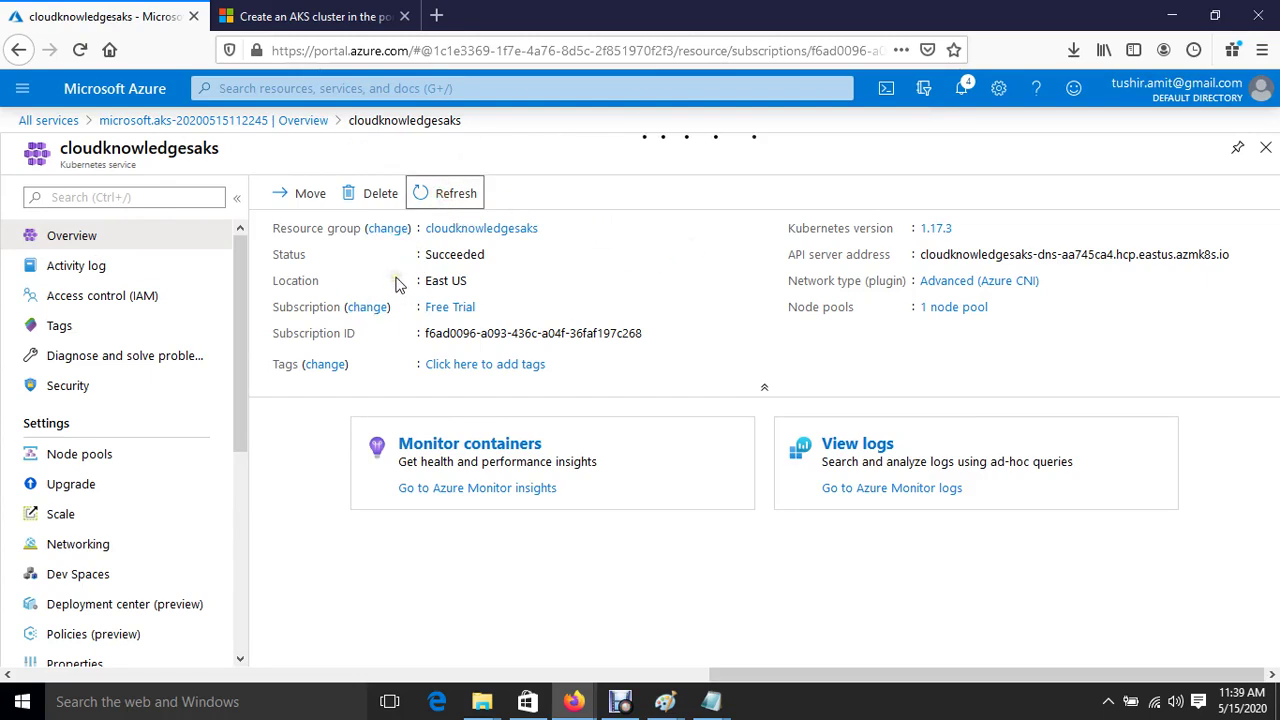
Read how to open Cloud Shell in the quickstart's Connect to the cluster section, and return to the cluster overview
left_click(330, 16)
scroll(485, 328, "down", 12)
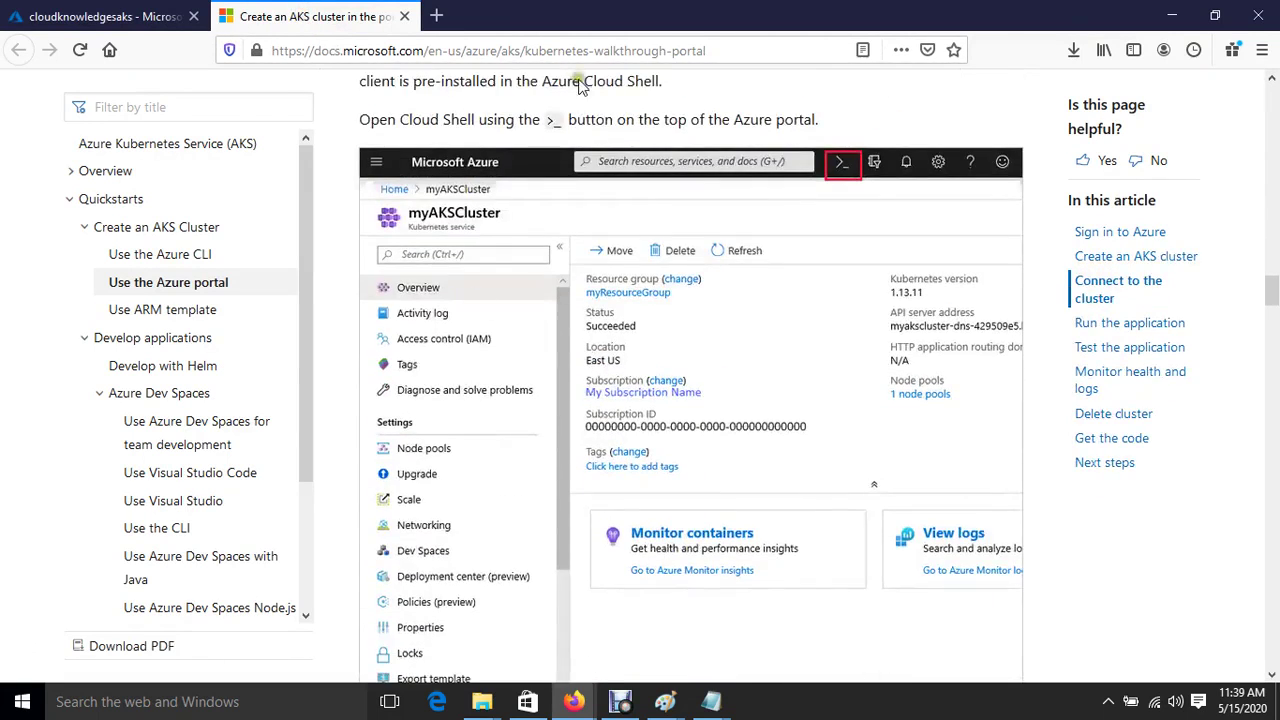
scroll(611, 290, "up", 2)
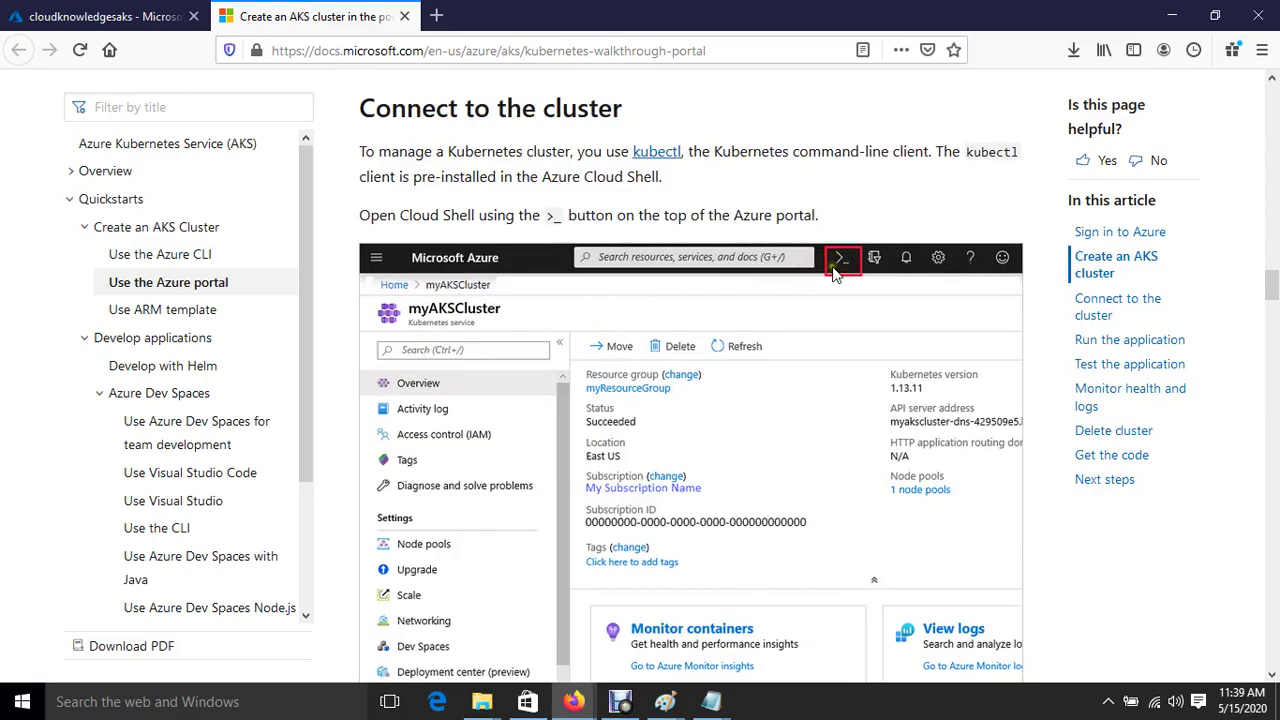
left_click(106, 18)
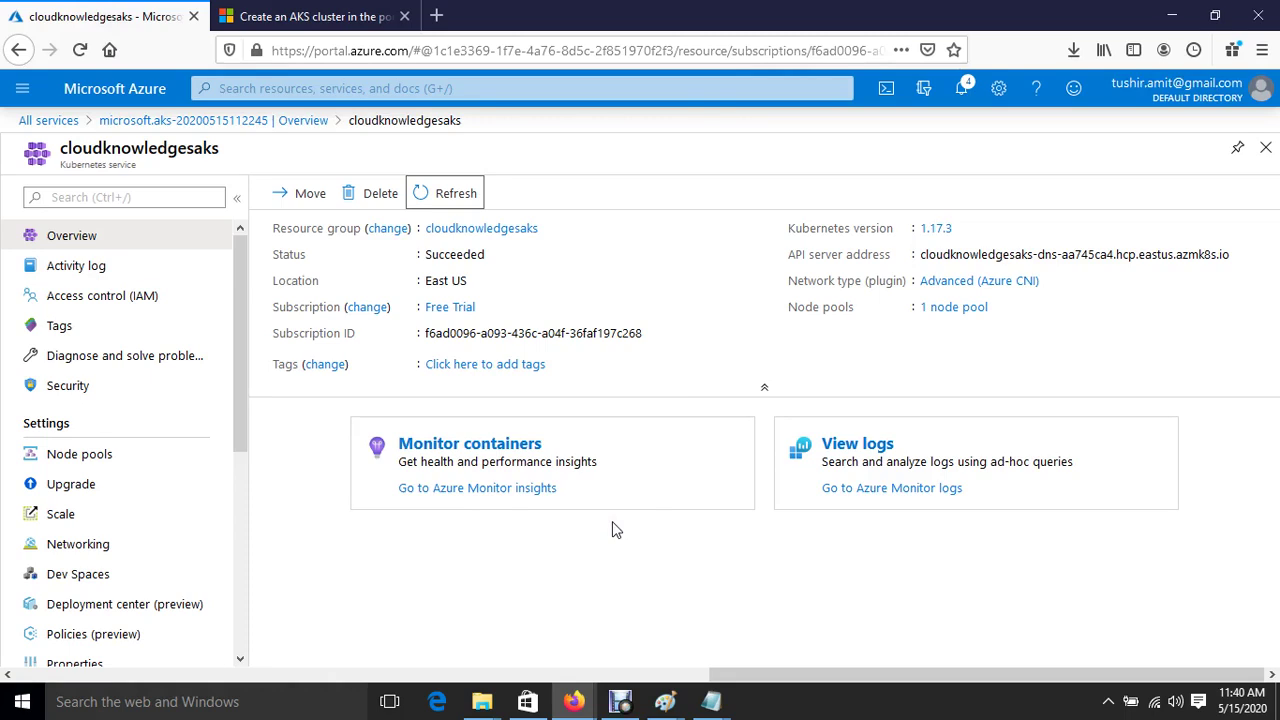
Start a Bash Cloud Shell from the portal, and open a new session in its own browser tab
left_click(884, 92)
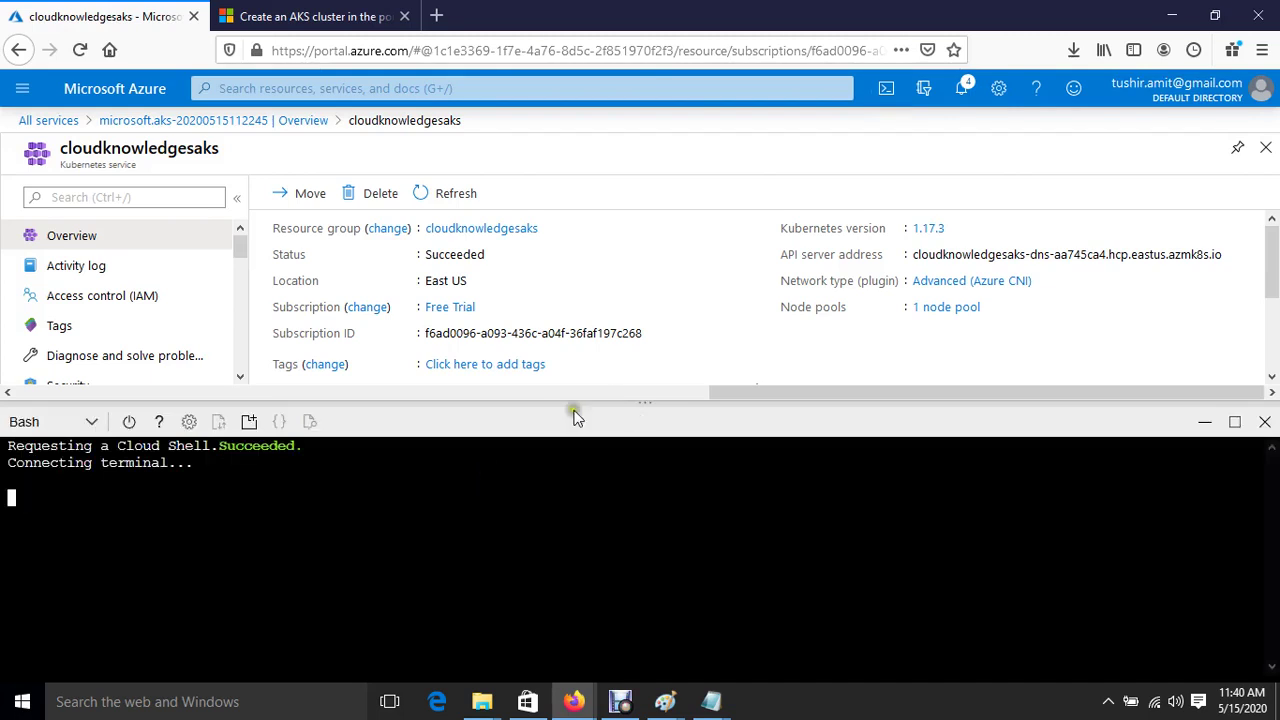
left_click(653, 400)
left_click_drag(653, 400, 651, 338)
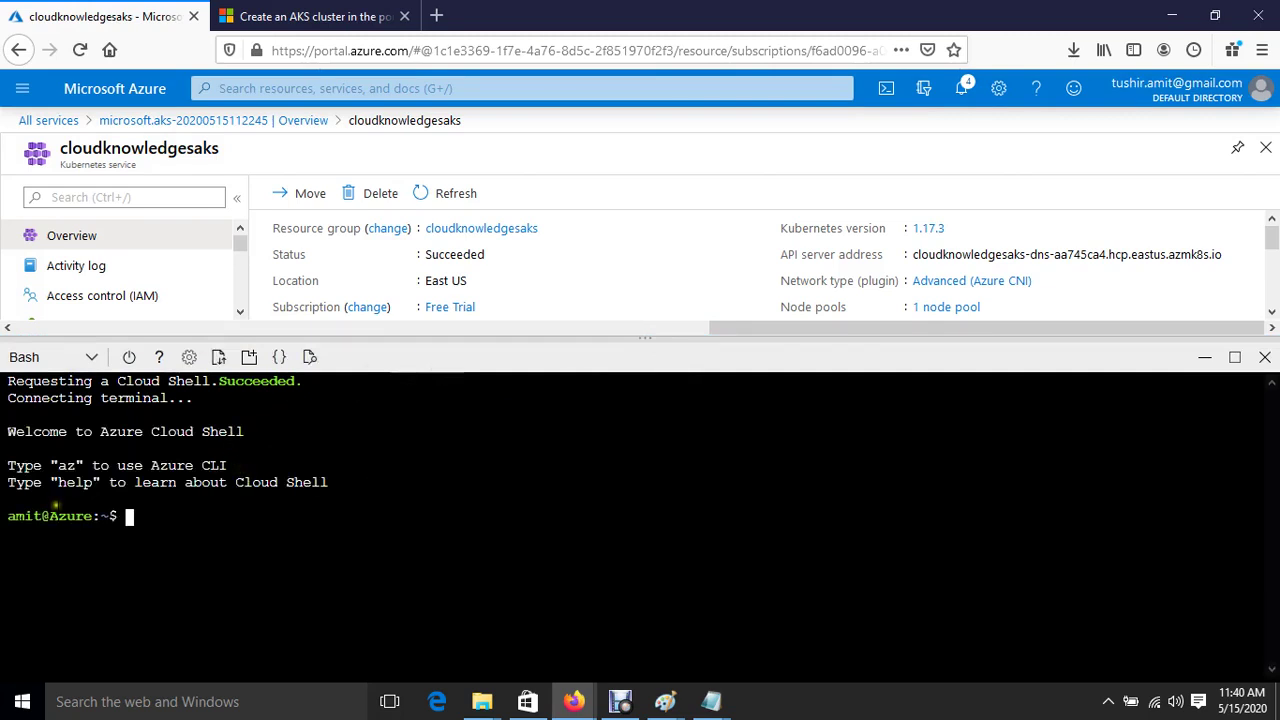
left_click(249, 357)
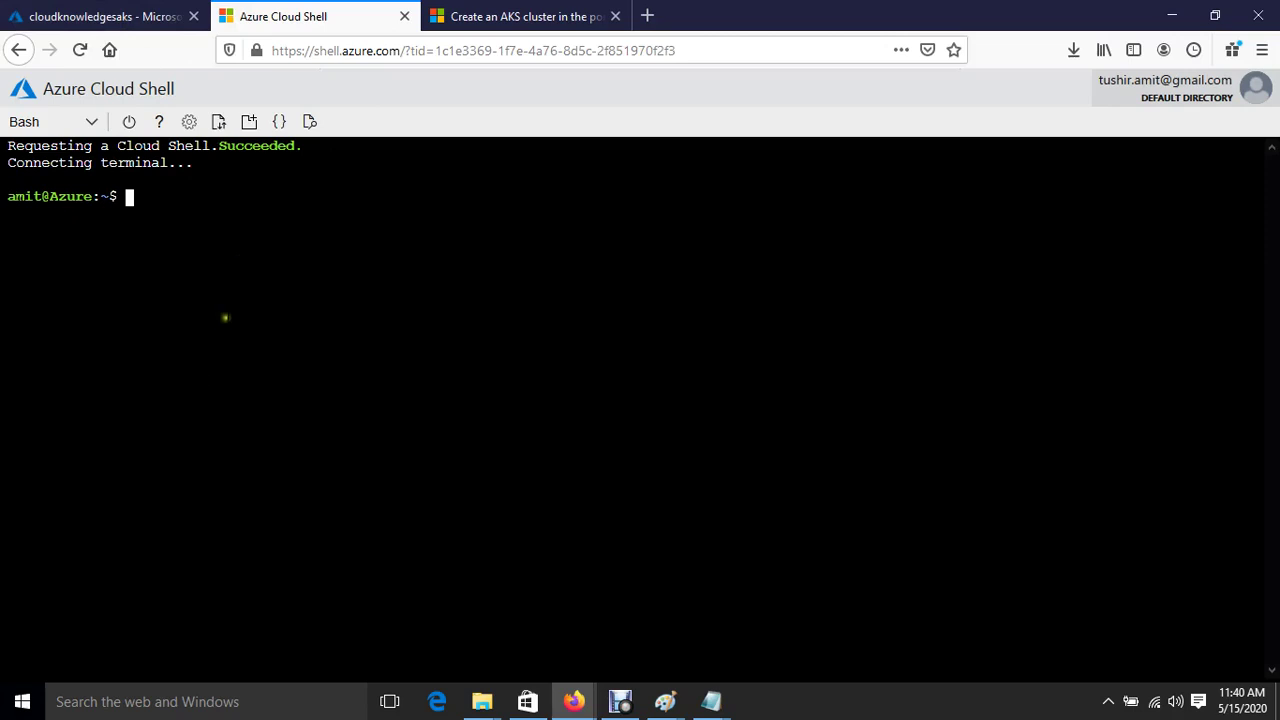
Find the az aks get-credentials command in the quickstart article and examine its resource group and name arguments
left_click(510, 16)
scroll(665, 440, "down", 15)
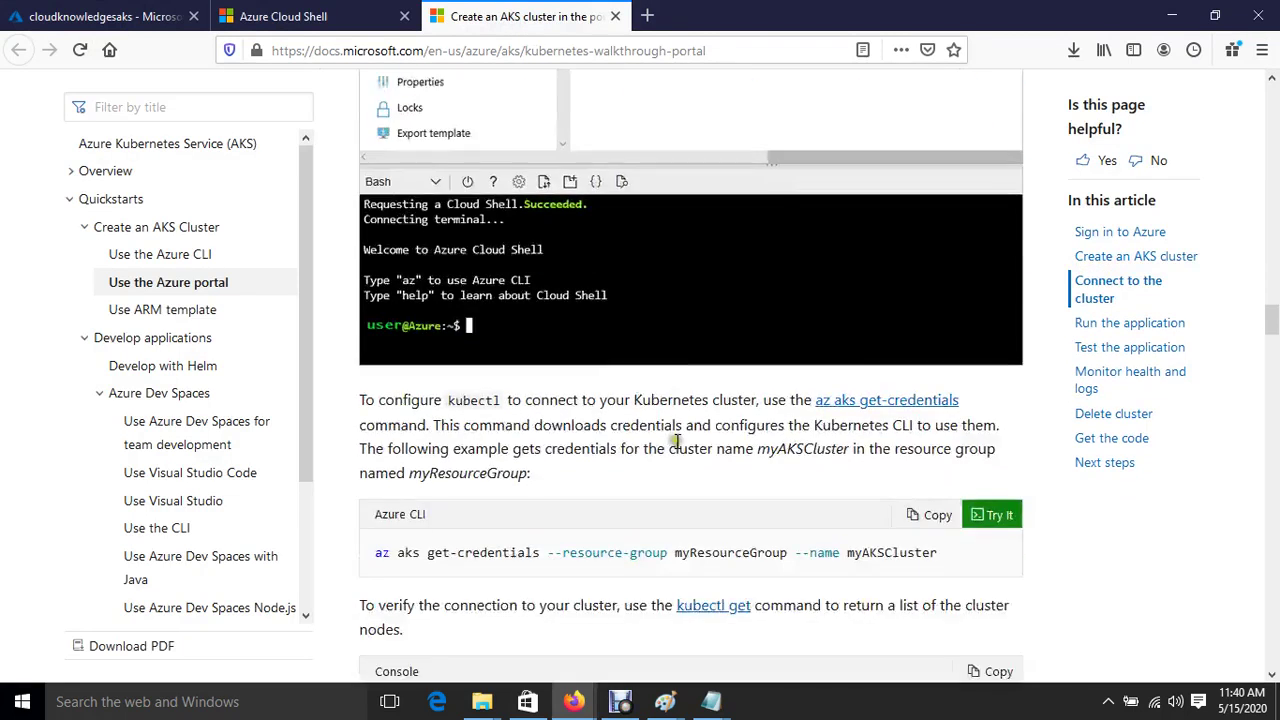
scroll(665, 440, "up", 4)
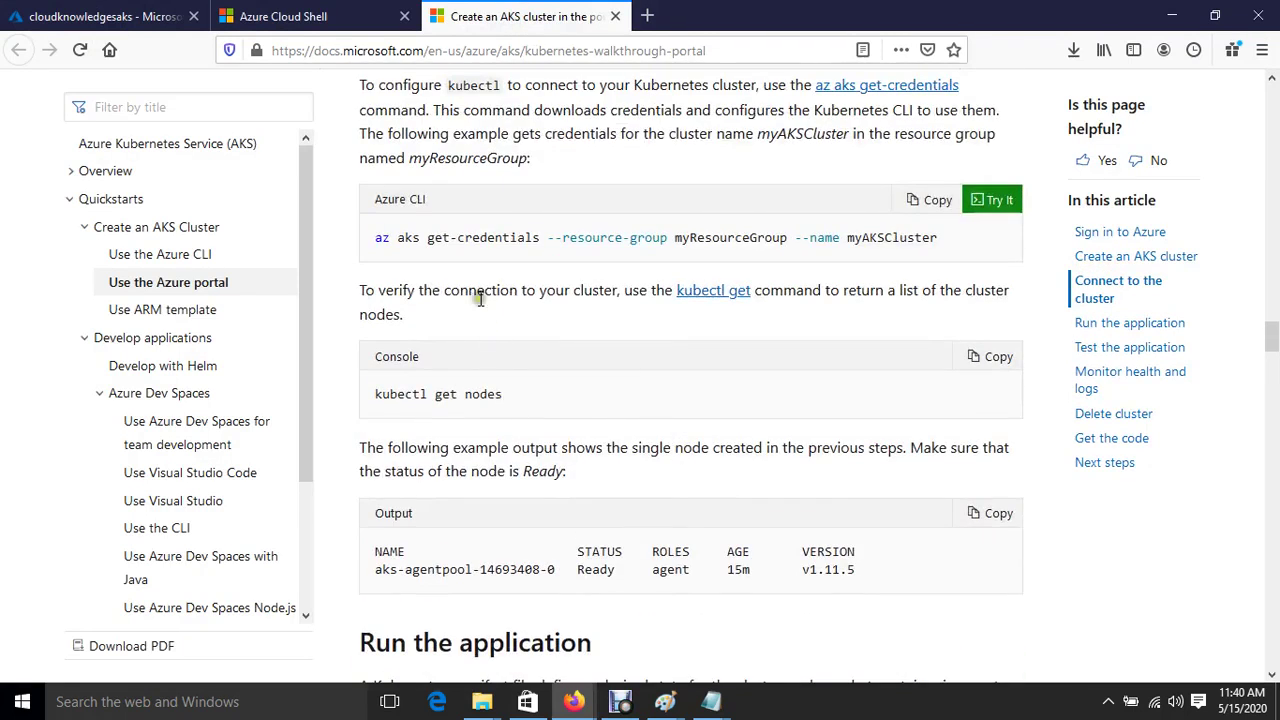
scroll(509, 347, "up", 2)
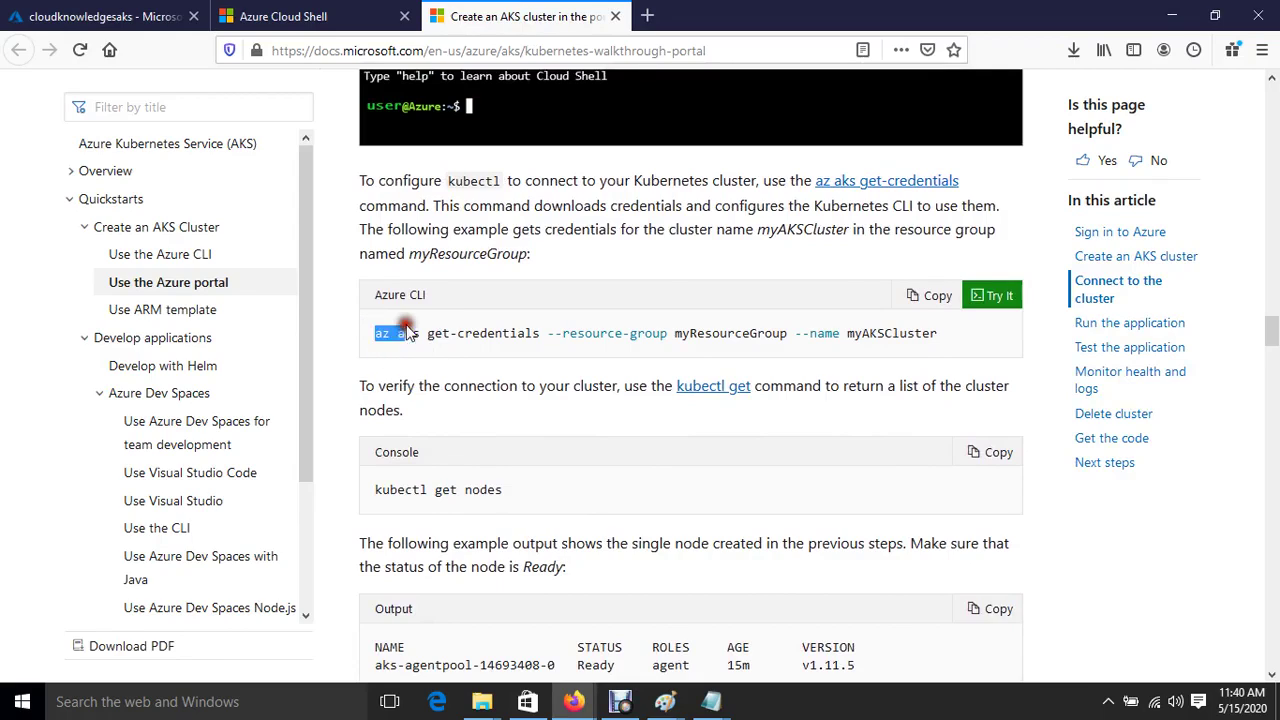
double_click(380, 334)
left_click_drag(418, 334, 498, 338)
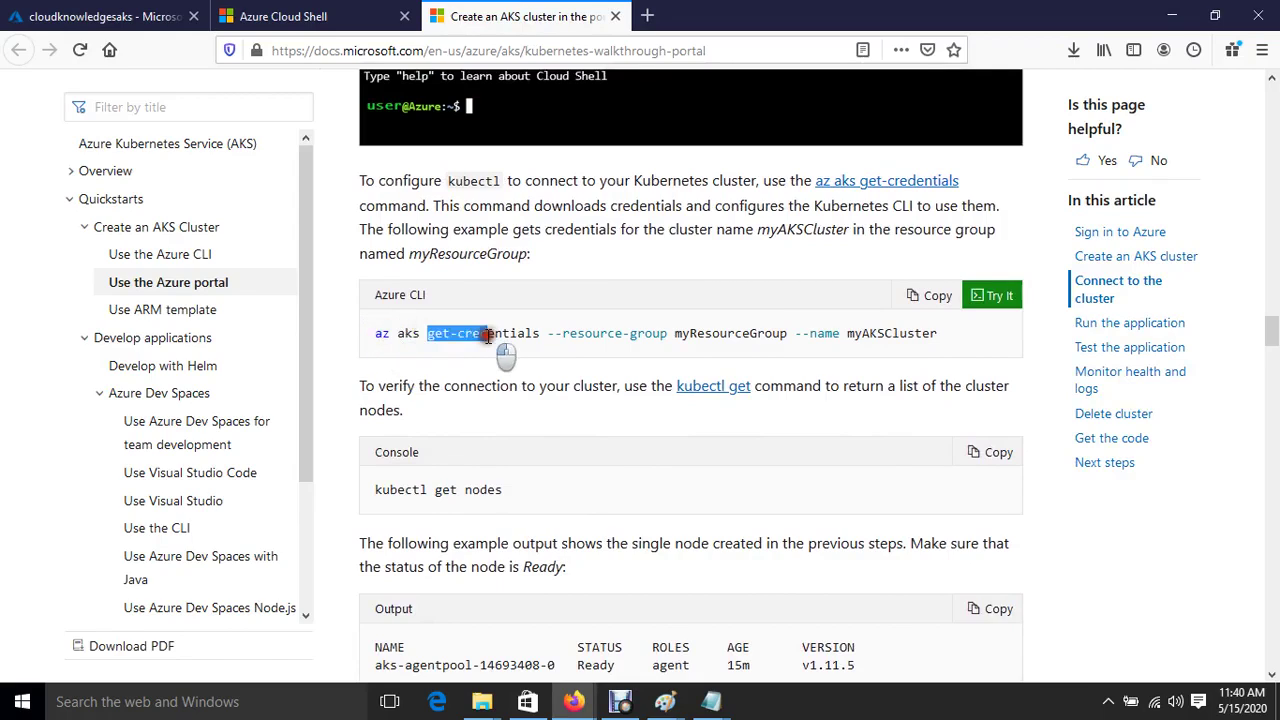
left_click_drag(675, 335, 1030, 354)
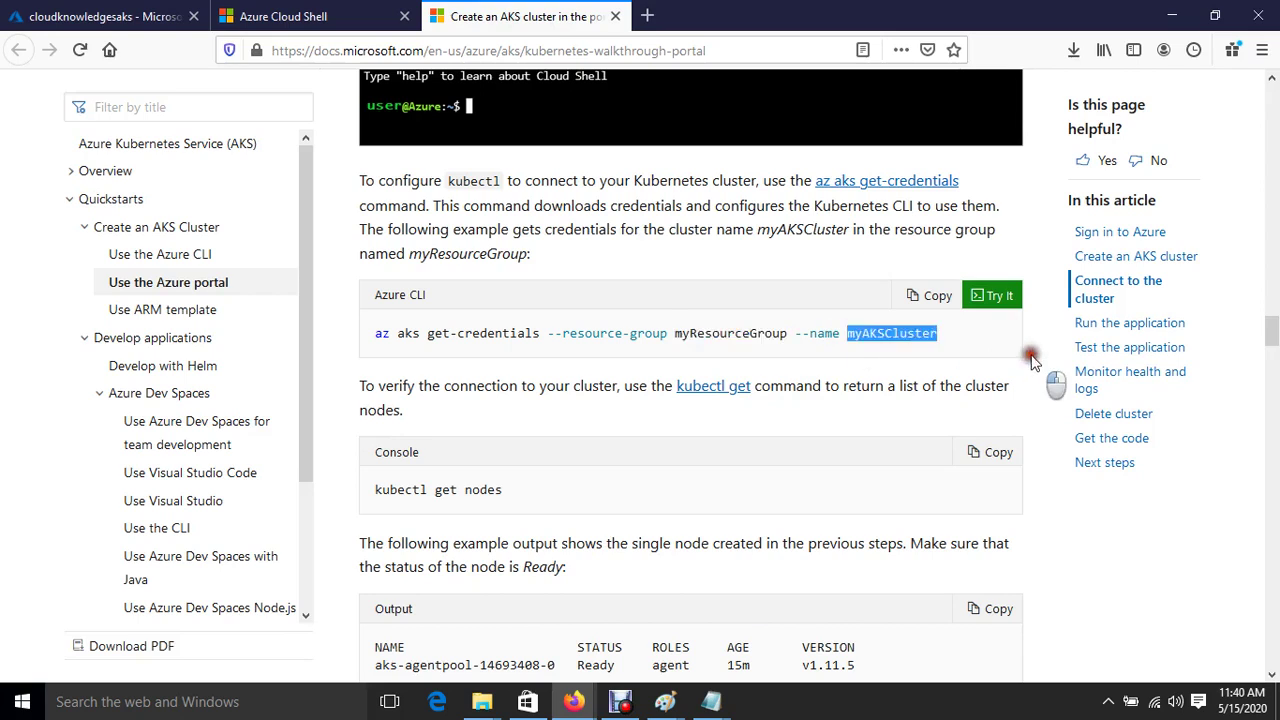
Copy the az aks get-credentials example command from the article into a new Notepad document
left_click(918, 296)
key("super+r")
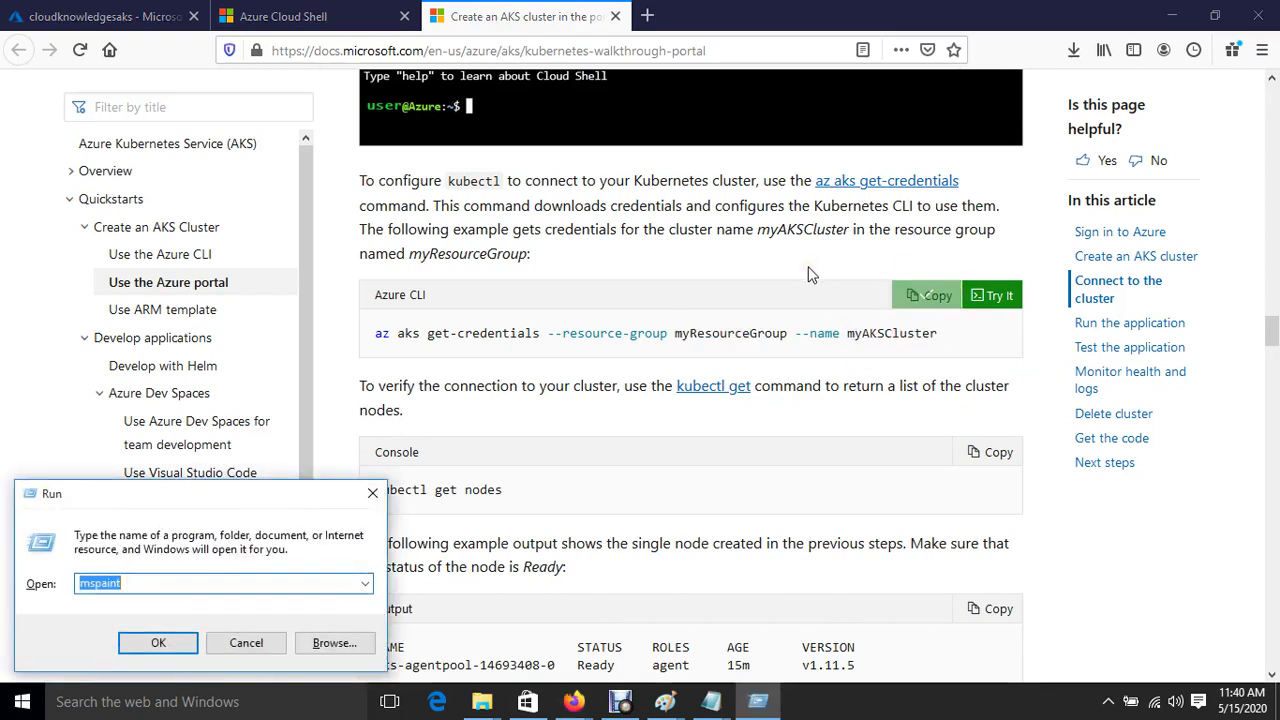
type("notepad")
key("Return")
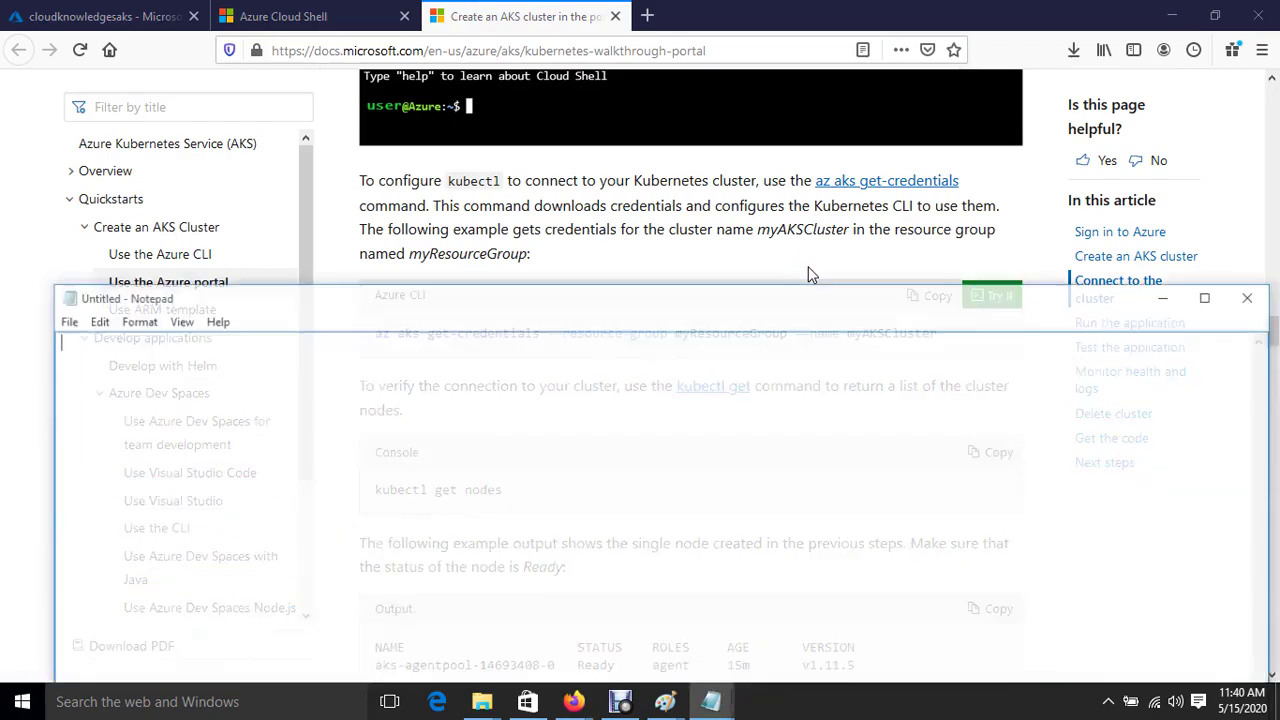
key("ctrl+v")
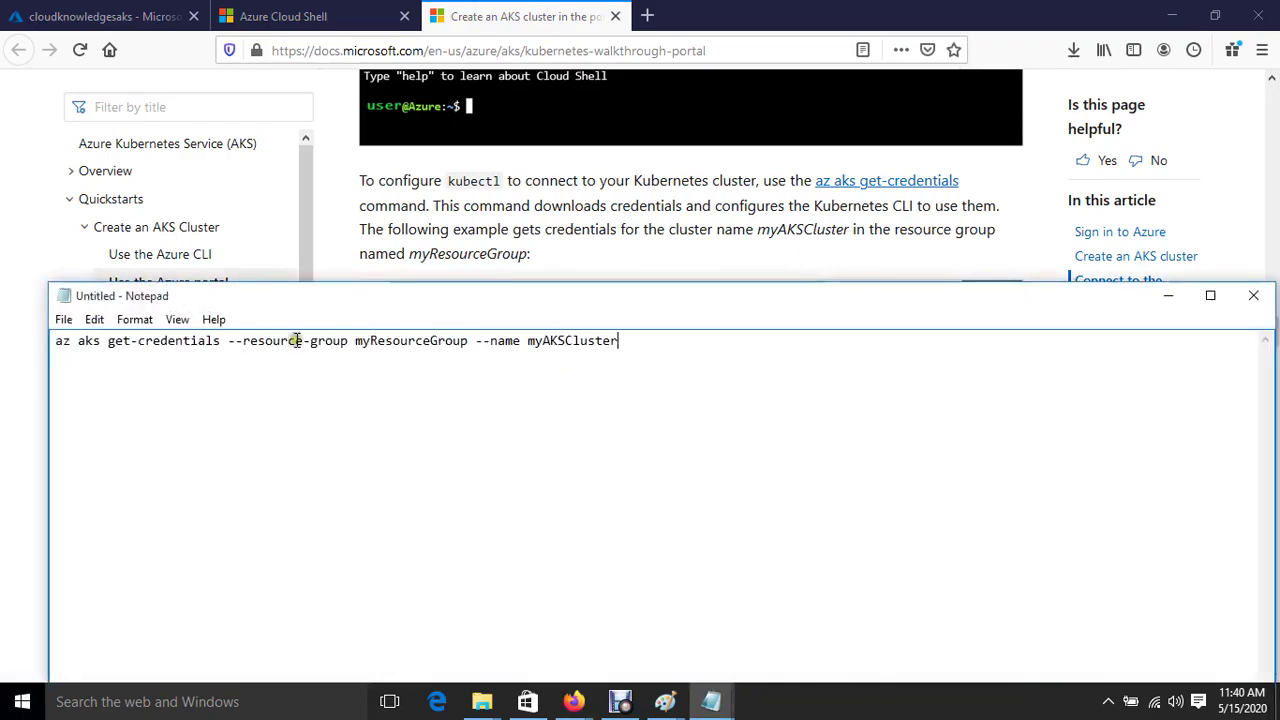
Replace the myResourceGroup placeholder in the command with cloudknowledgesaks
left_click_drag(356, 342, 465, 343)
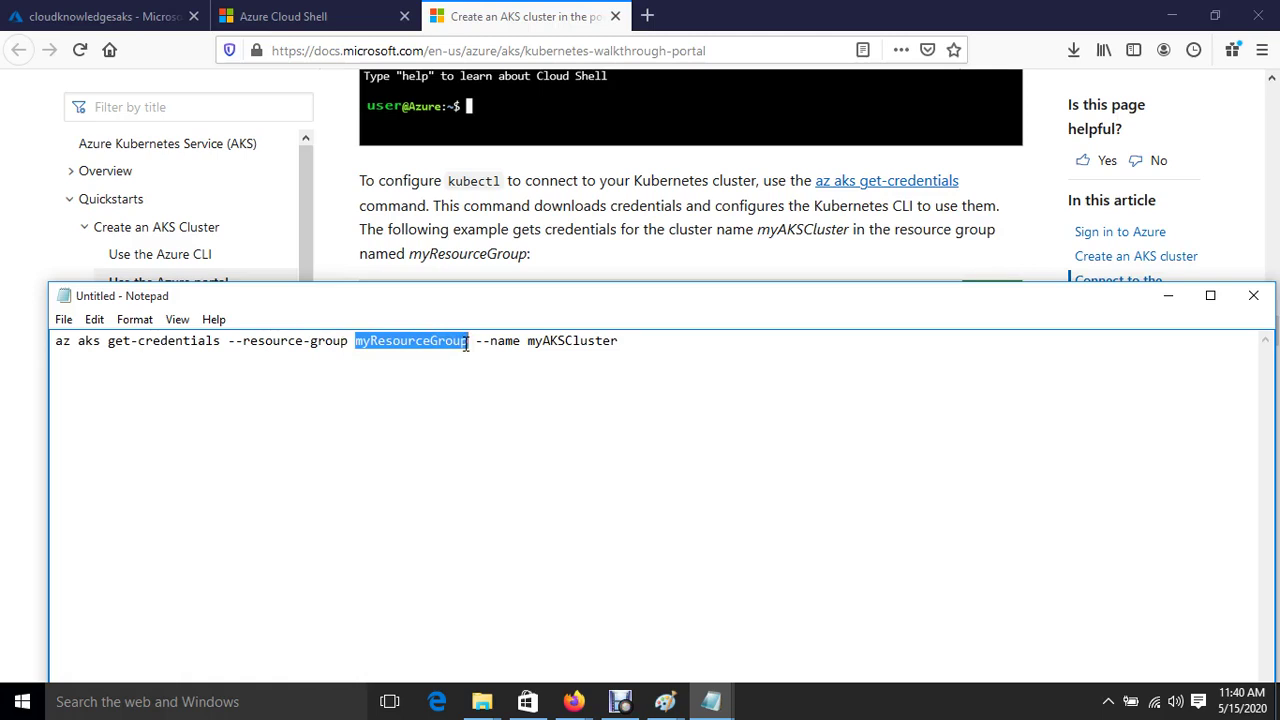
type("cloudknowle")
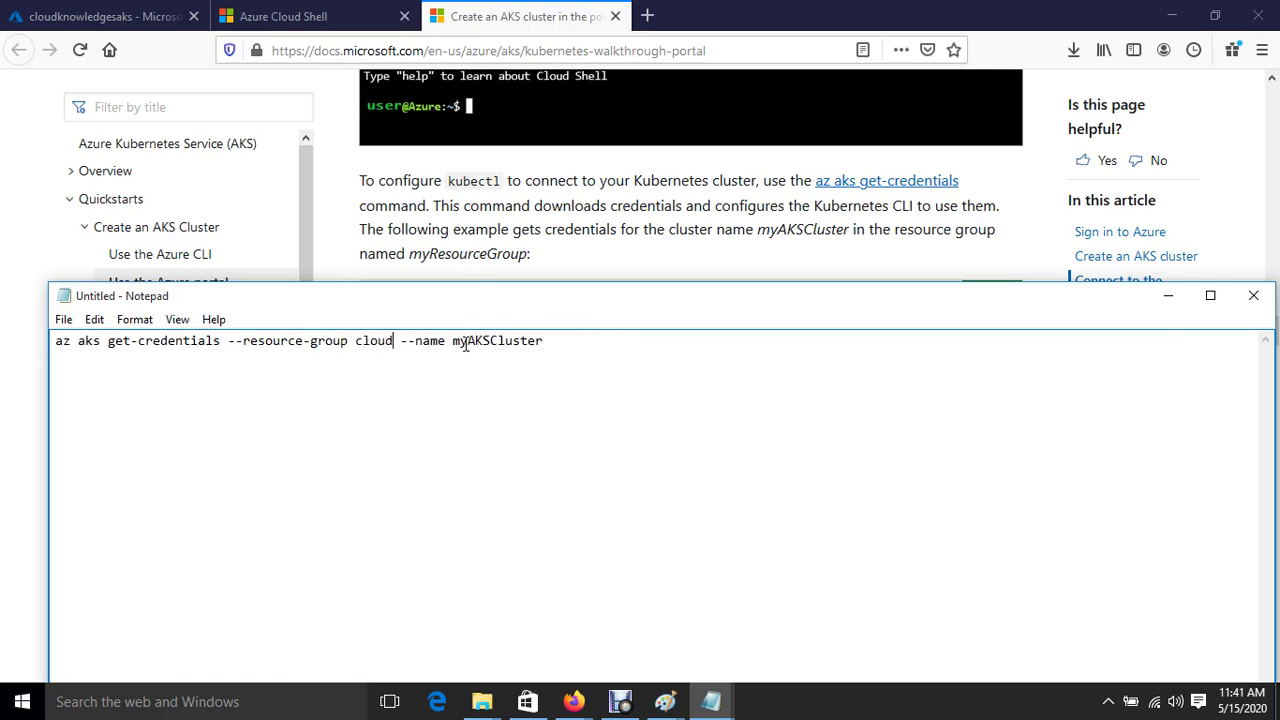
type("dgesaks")
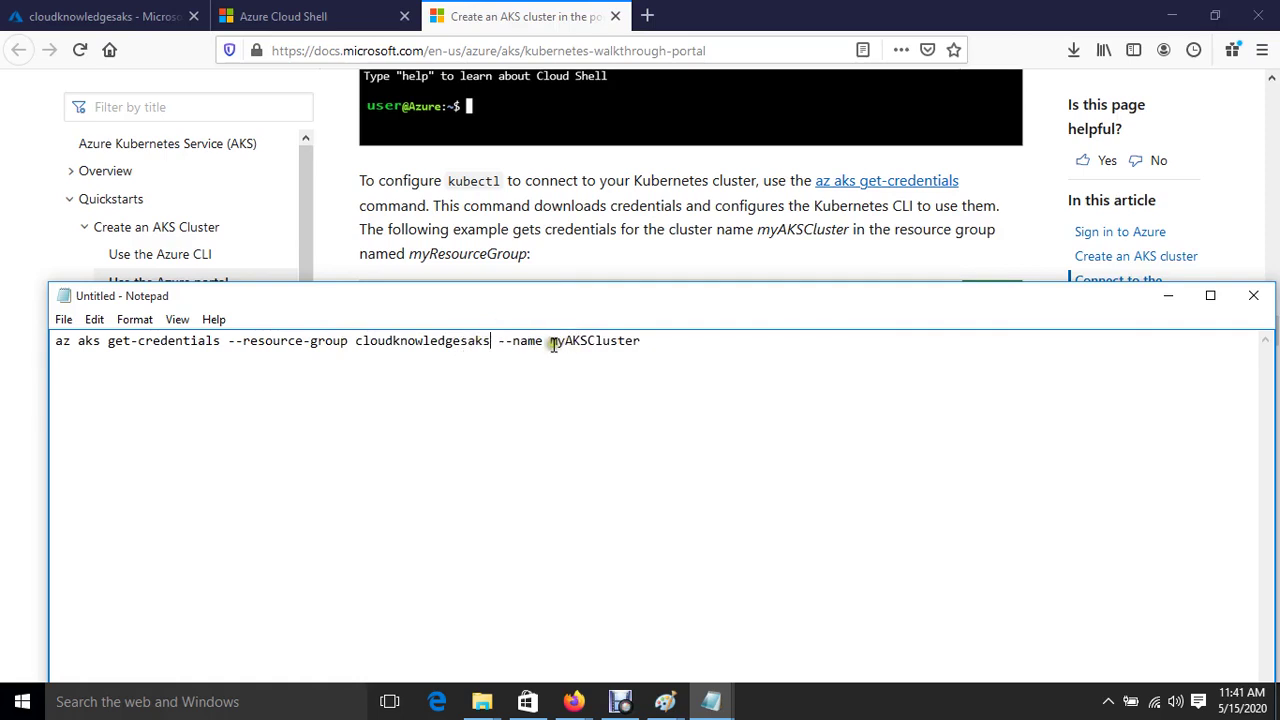
Copy the resource group name cloudknowledgesaks over the myAKSCluster placeholder in the command
left_click_drag(552, 341, 666, 363)
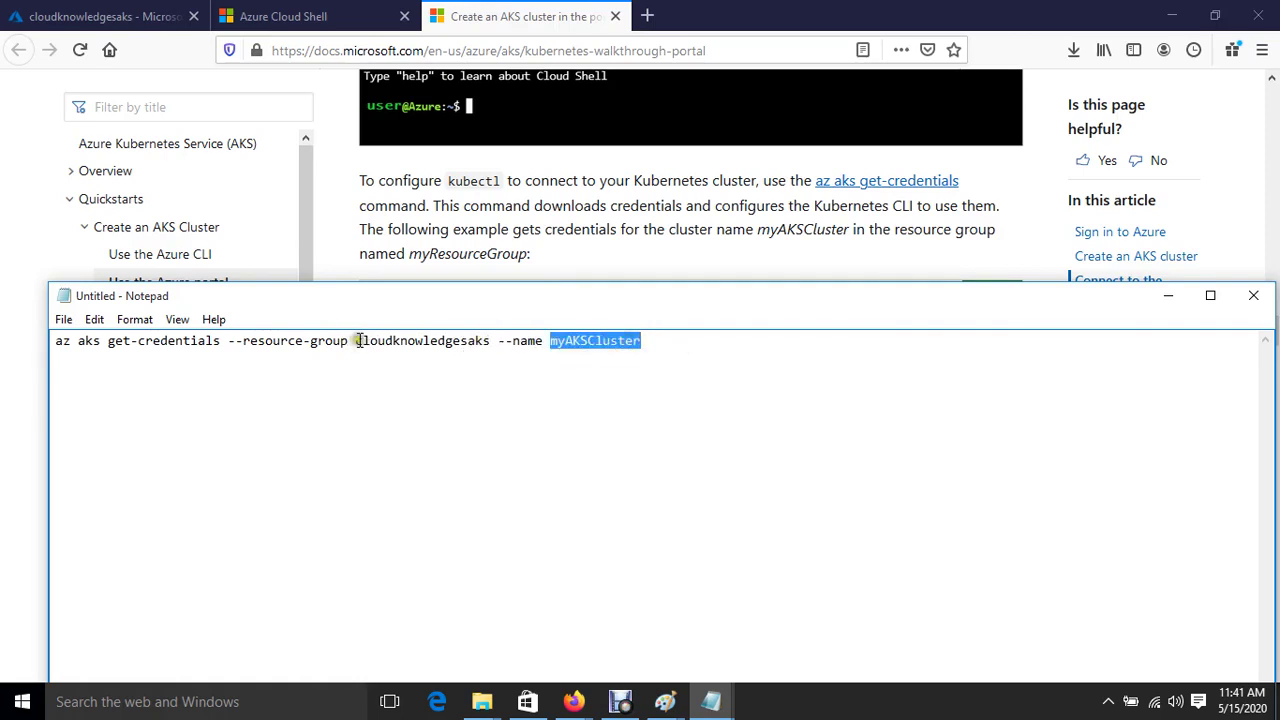
left_click_drag(357, 341, 452, 341)
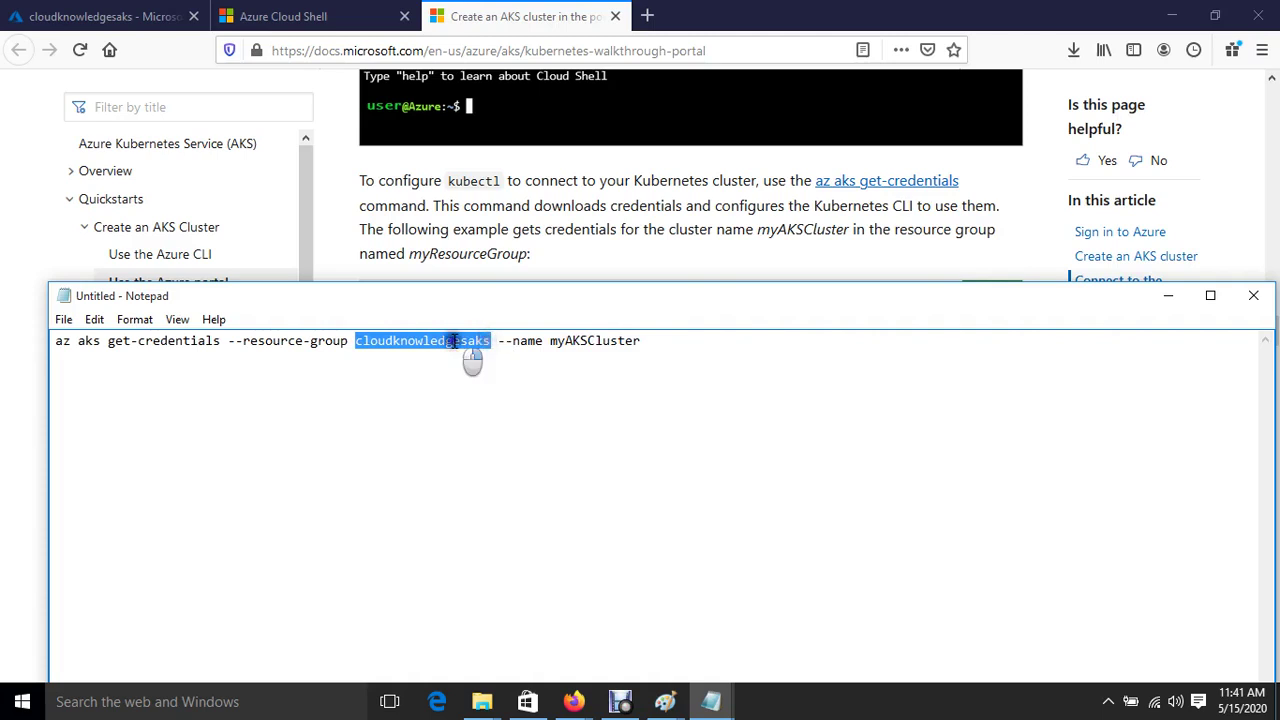
right_click(452, 341)
left_click(514, 400)
left_click(550, 341)
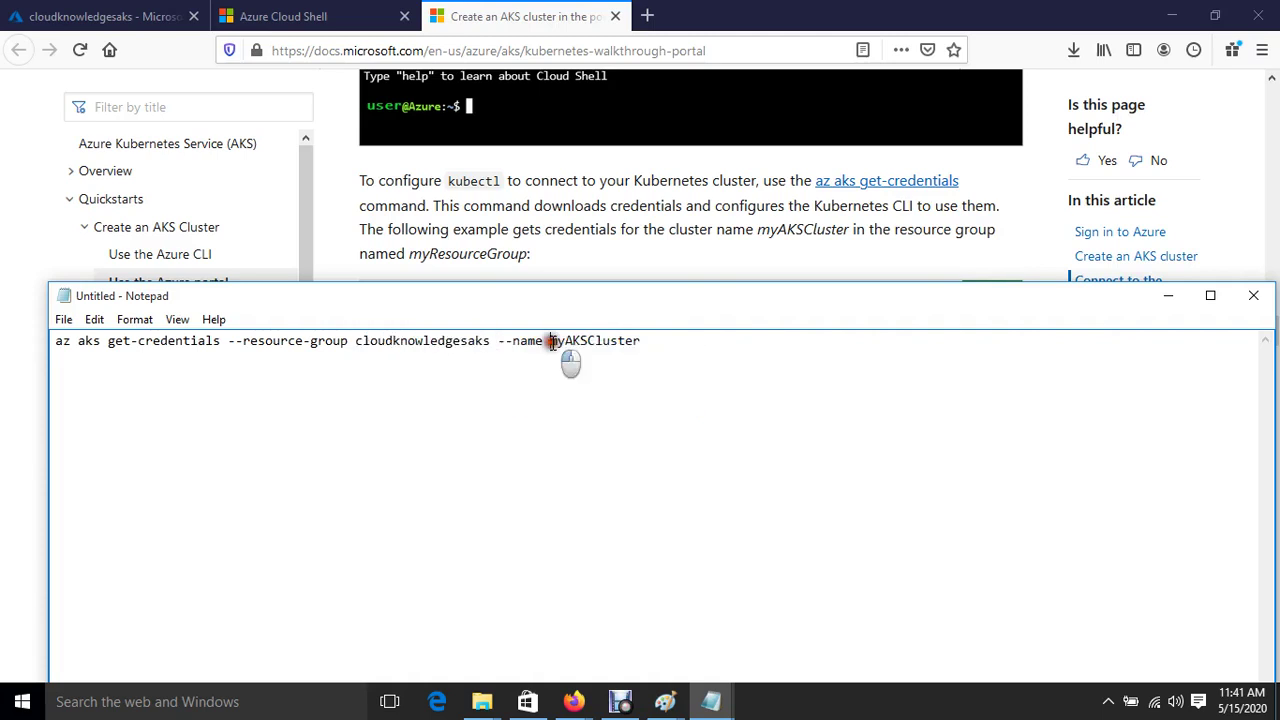
left_click_drag(550, 341, 641, 341)
key("ctrl+v")
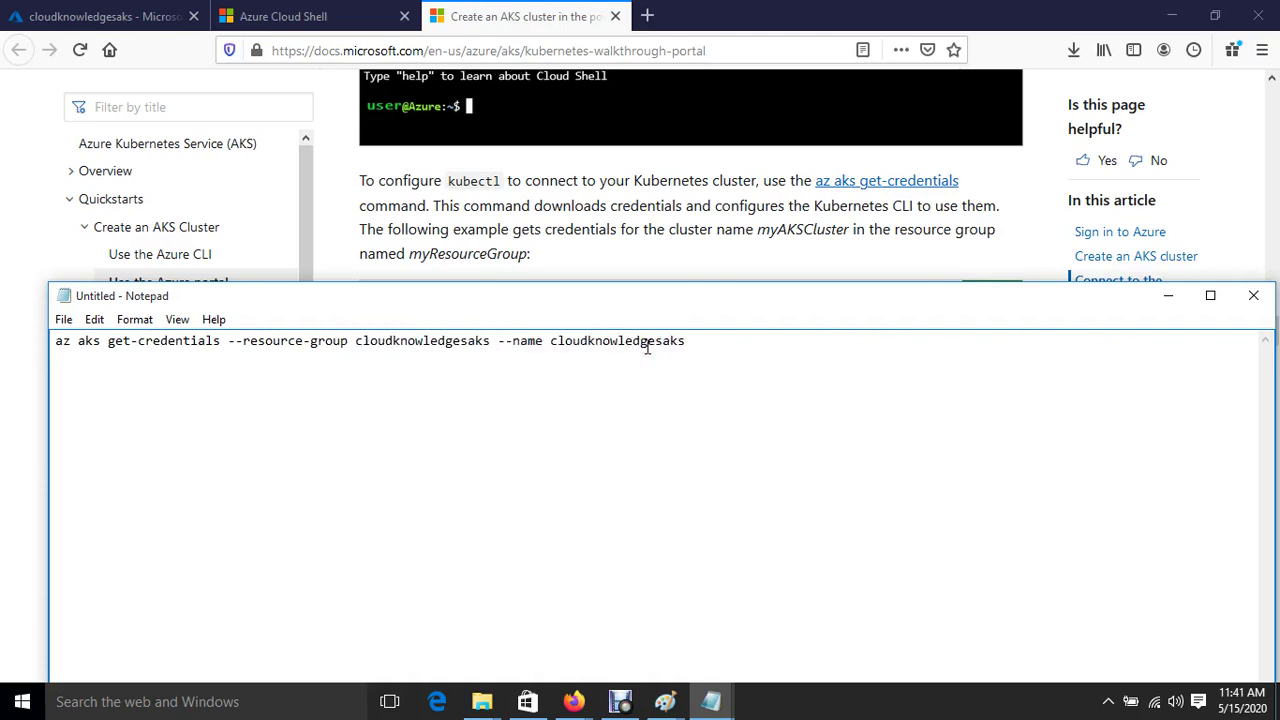
Run kubectl get nodes in the separate Azure Cloud Shell tab to check the connection to the cluster
left_click(270, 10)
type("ku")
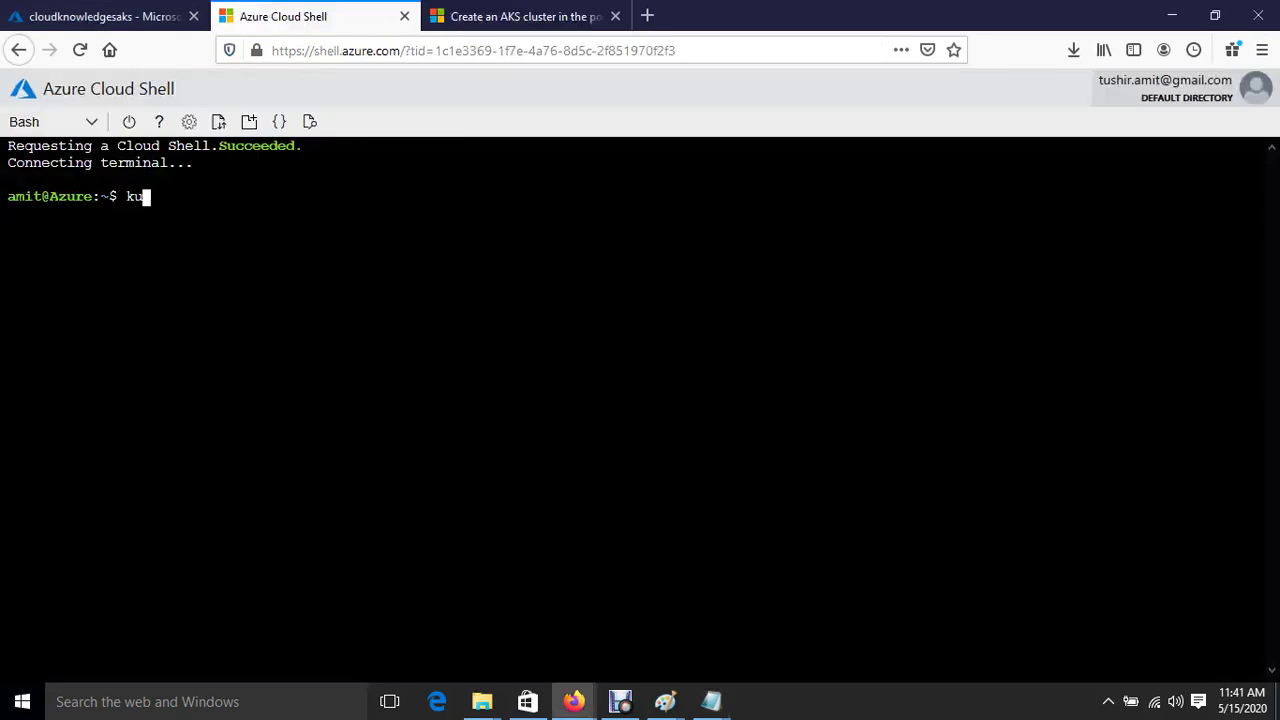
type("bectl get nodes")
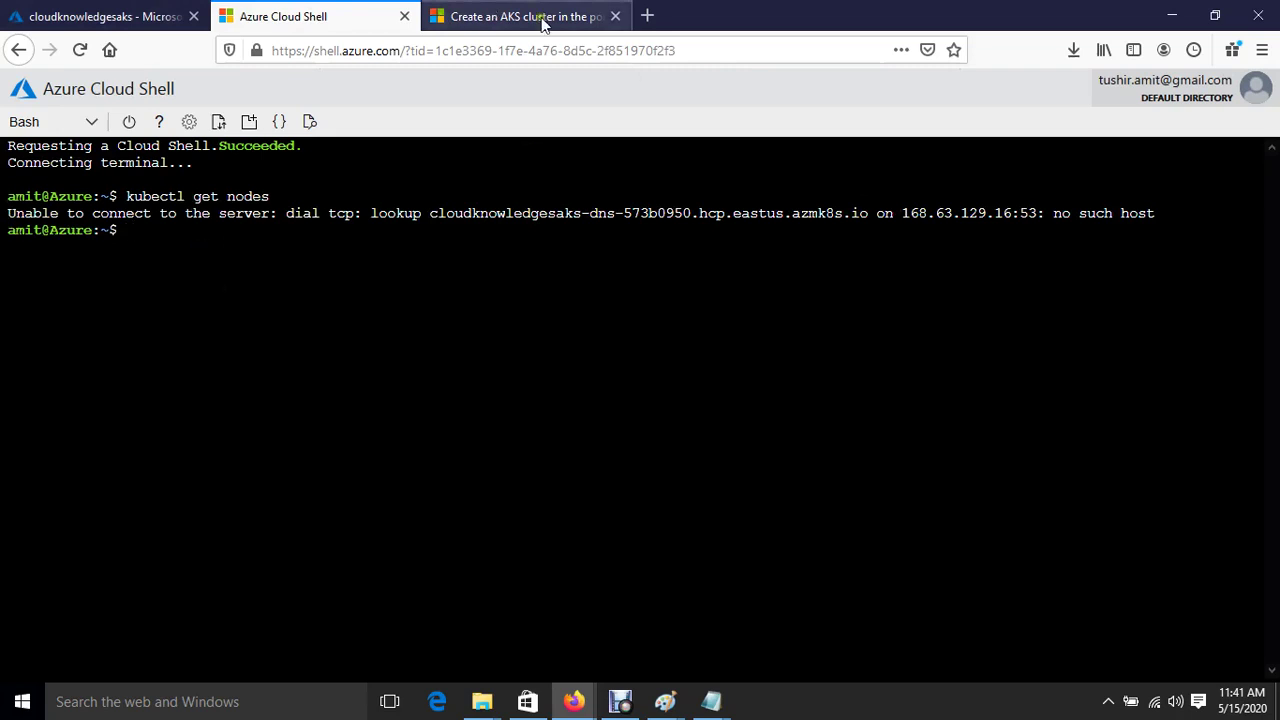
Copy the completed az aks get-credentials command from Notepad and run it in the Azure Cloud Shell terminal
mouse_move(711, 701)
left_click(976, 628)
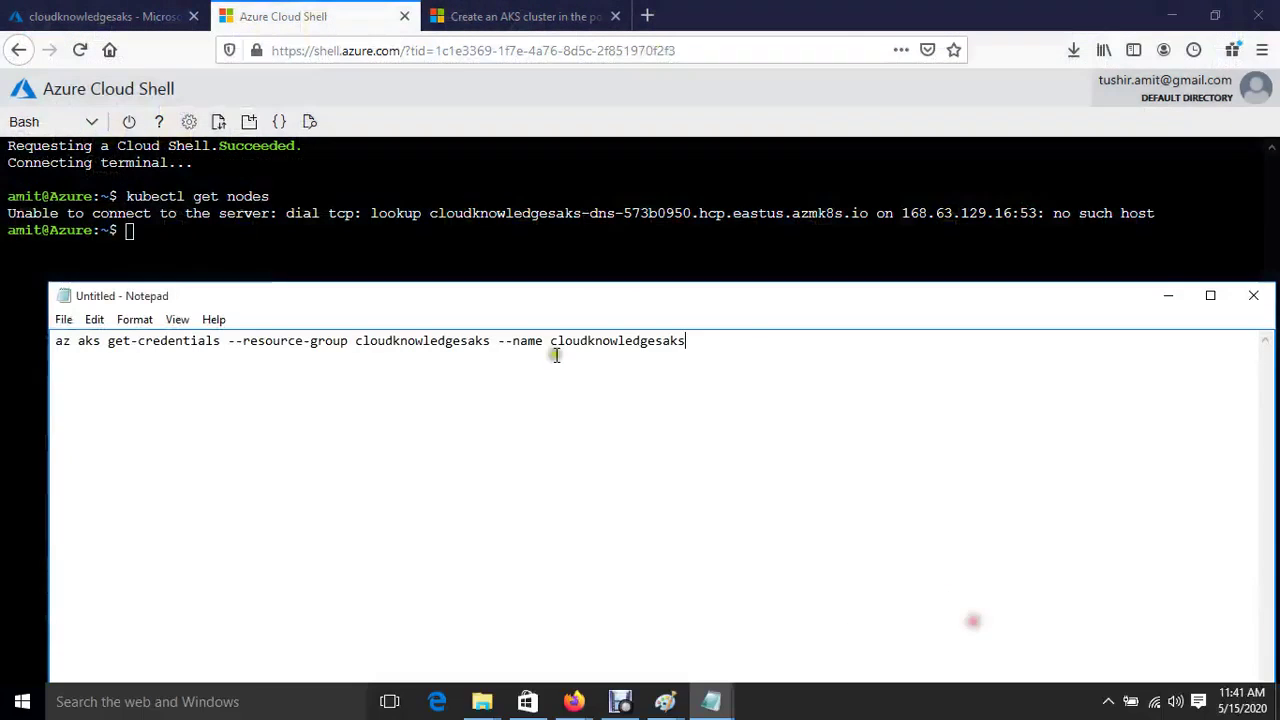
left_click_drag(717, 343, 20, 345)
right_click(395, 341)
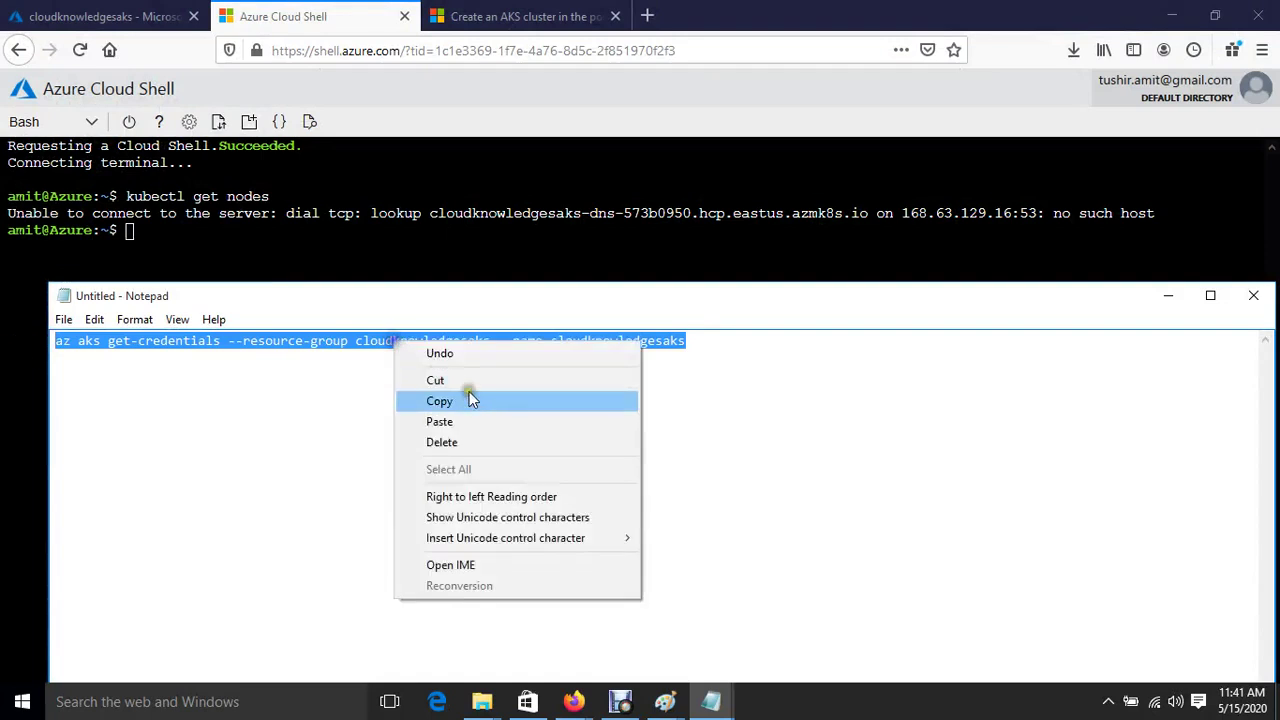
left_click(466, 400)
left_click(323, 271)
right_click(324, 272)
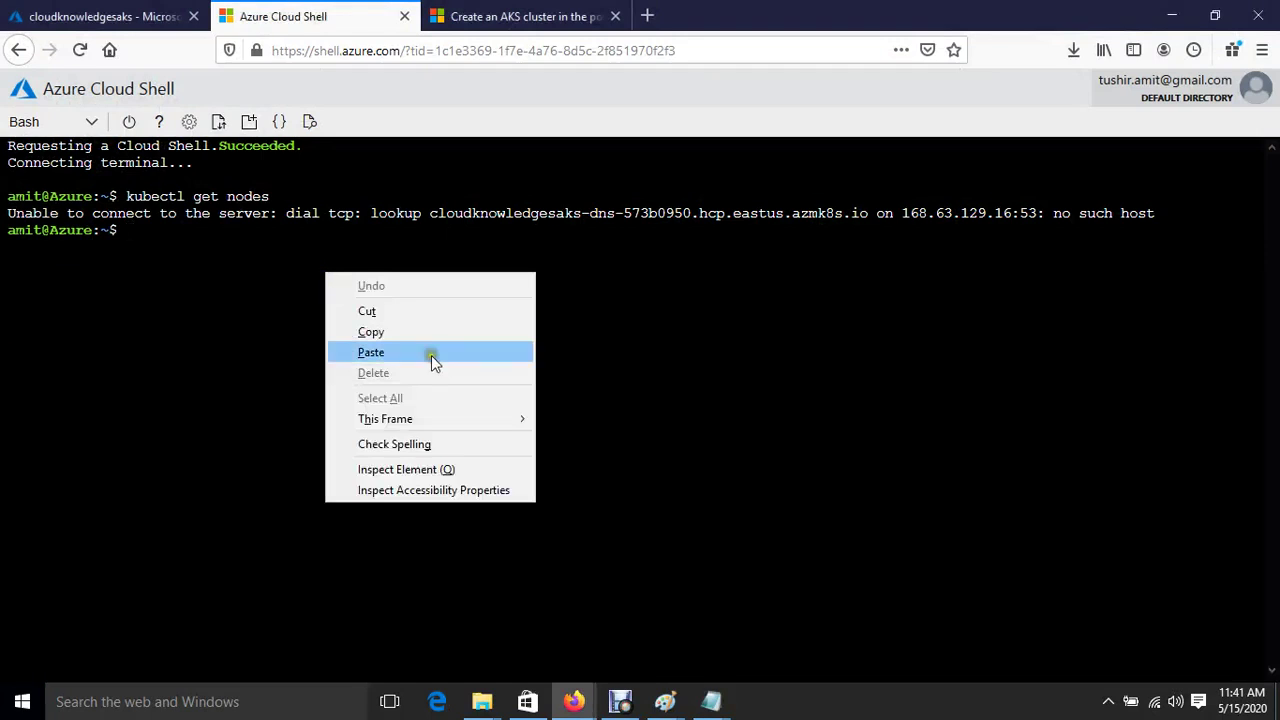
left_click(431, 353)
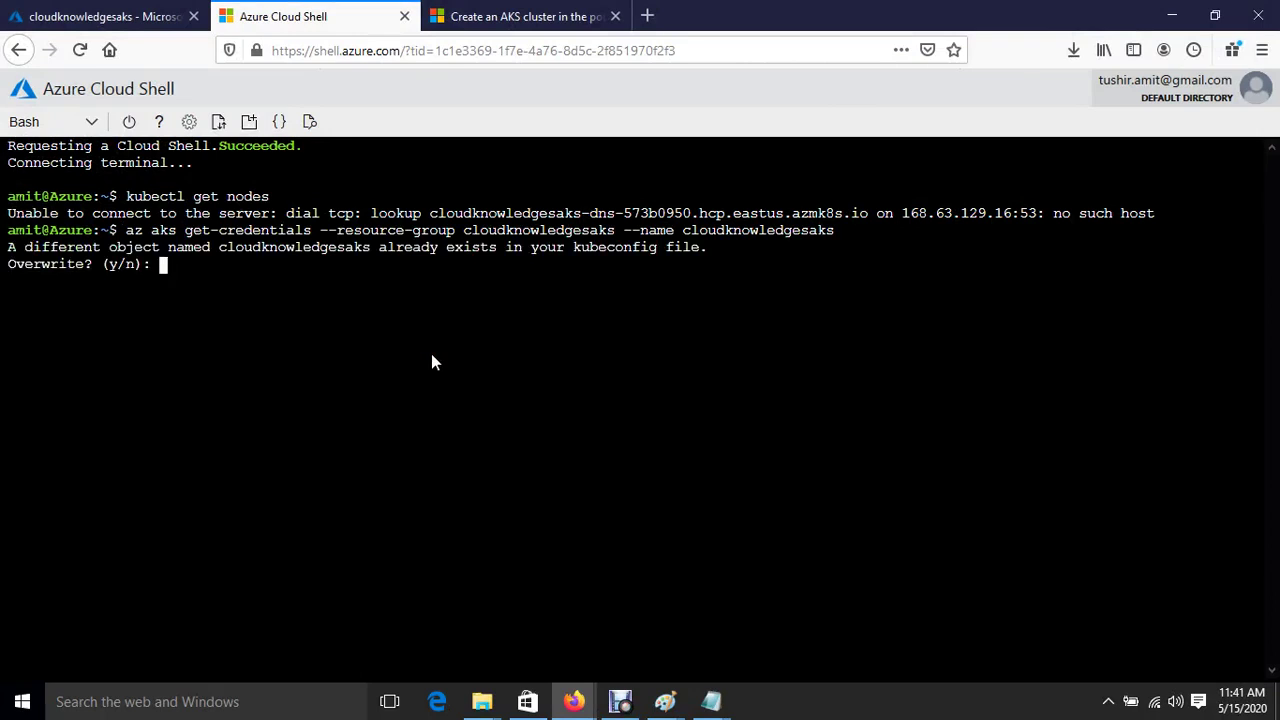
Answer y to overwrite both existing kubeconfig entries, the cloudknowledgesaks cluster and its clusterUser object
type("y")
key("Return")
type("y")
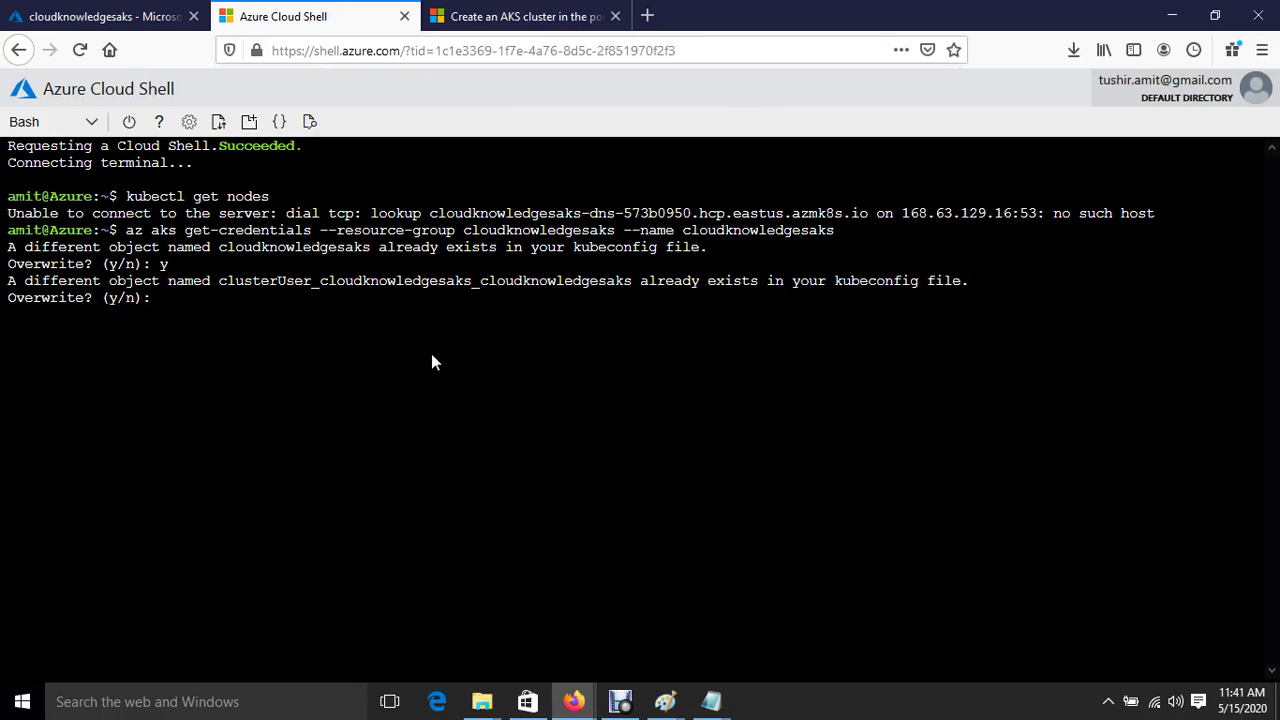
key("Return")
key("Return")
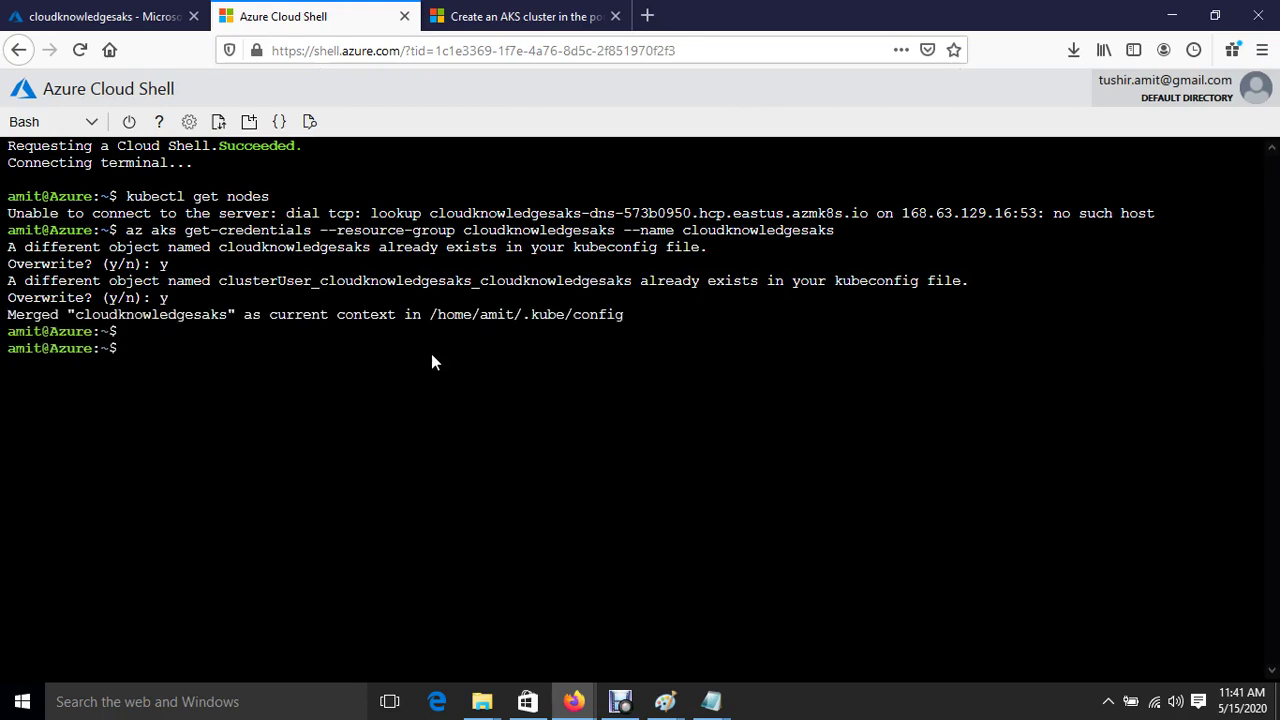
List the cluster nodes with kubectl get nodes, highlight the agent pool node, and list them again with -o wide
type("kubectl get n")
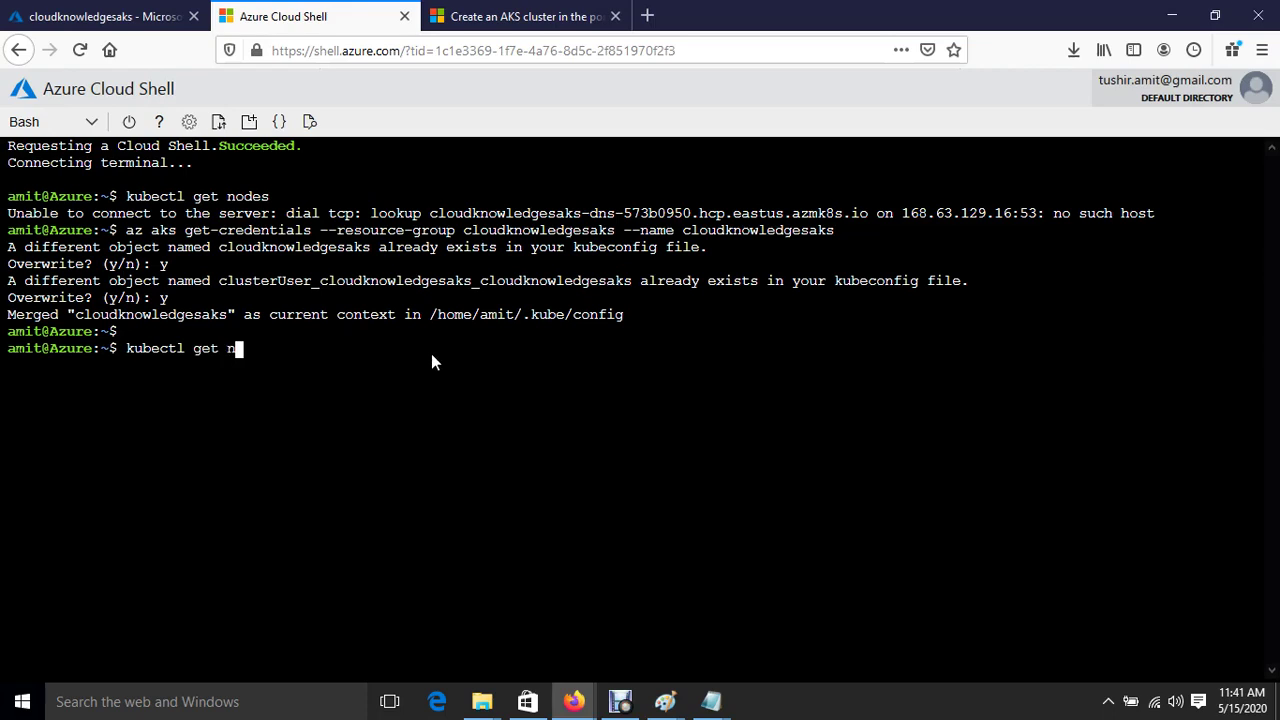
type("odes")
key("Return")
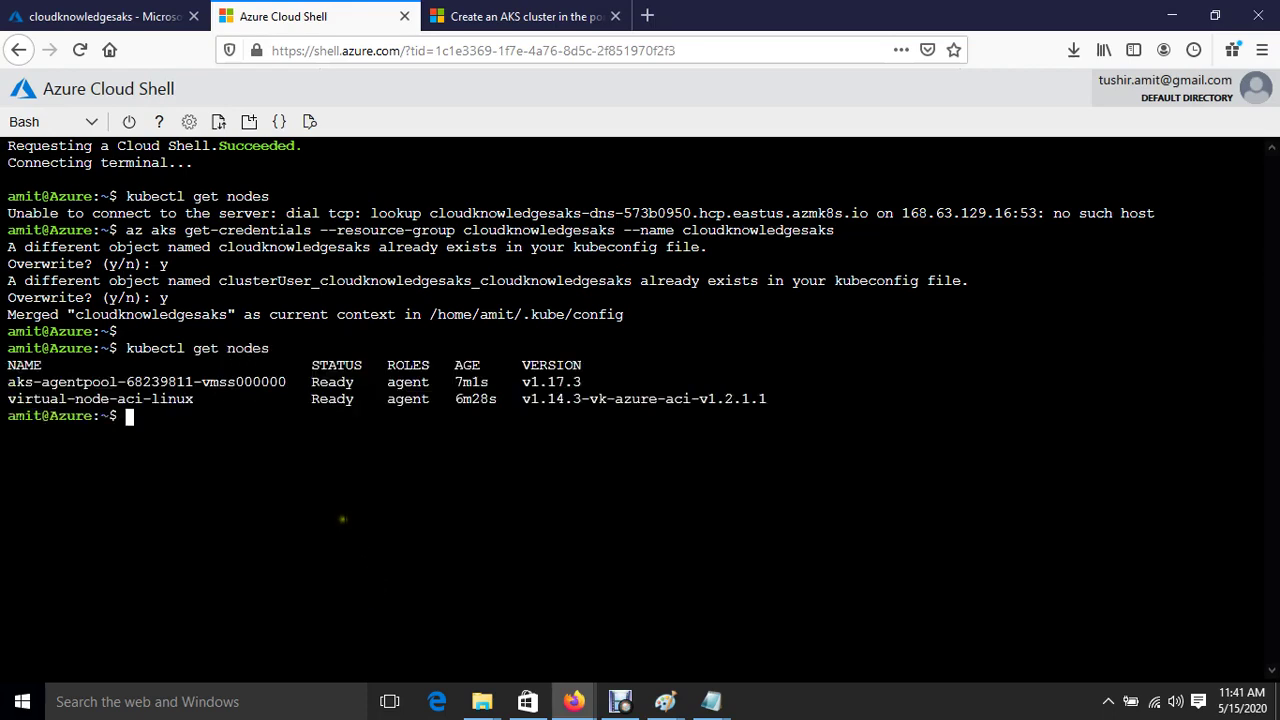
left_click_drag(34, 382, 812, 392)
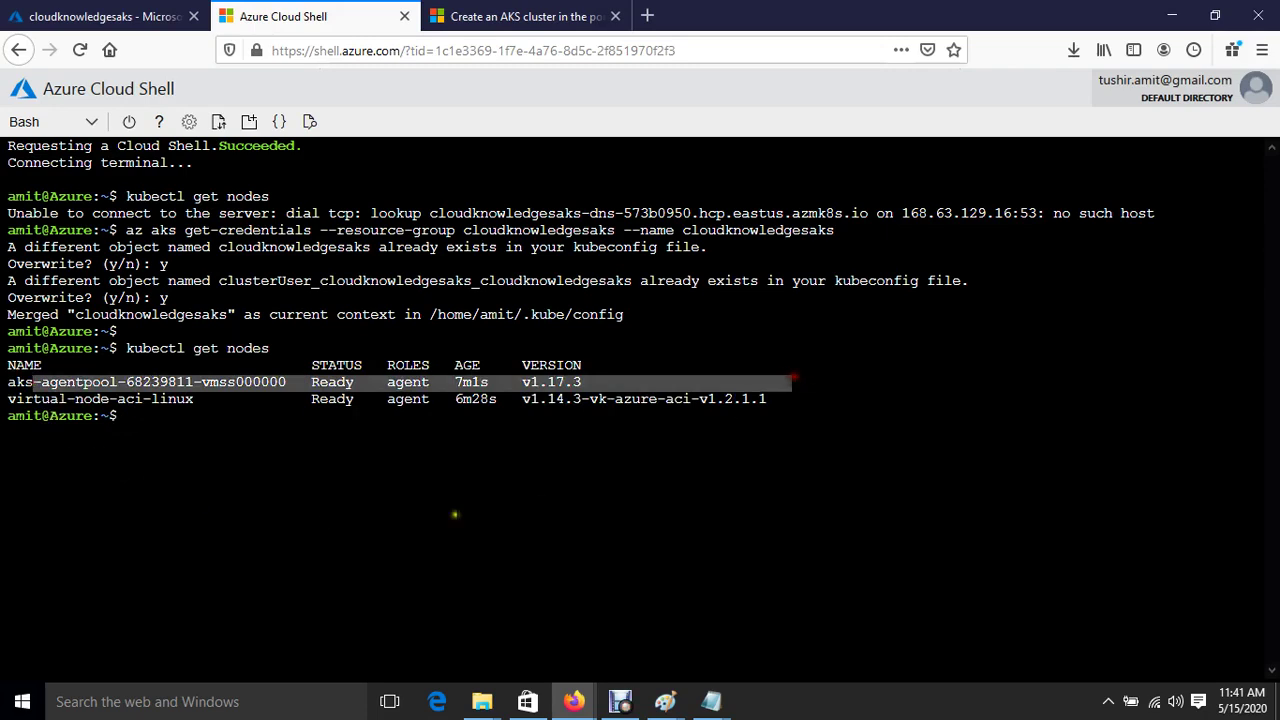
left_click(455, 515)
key("Up")
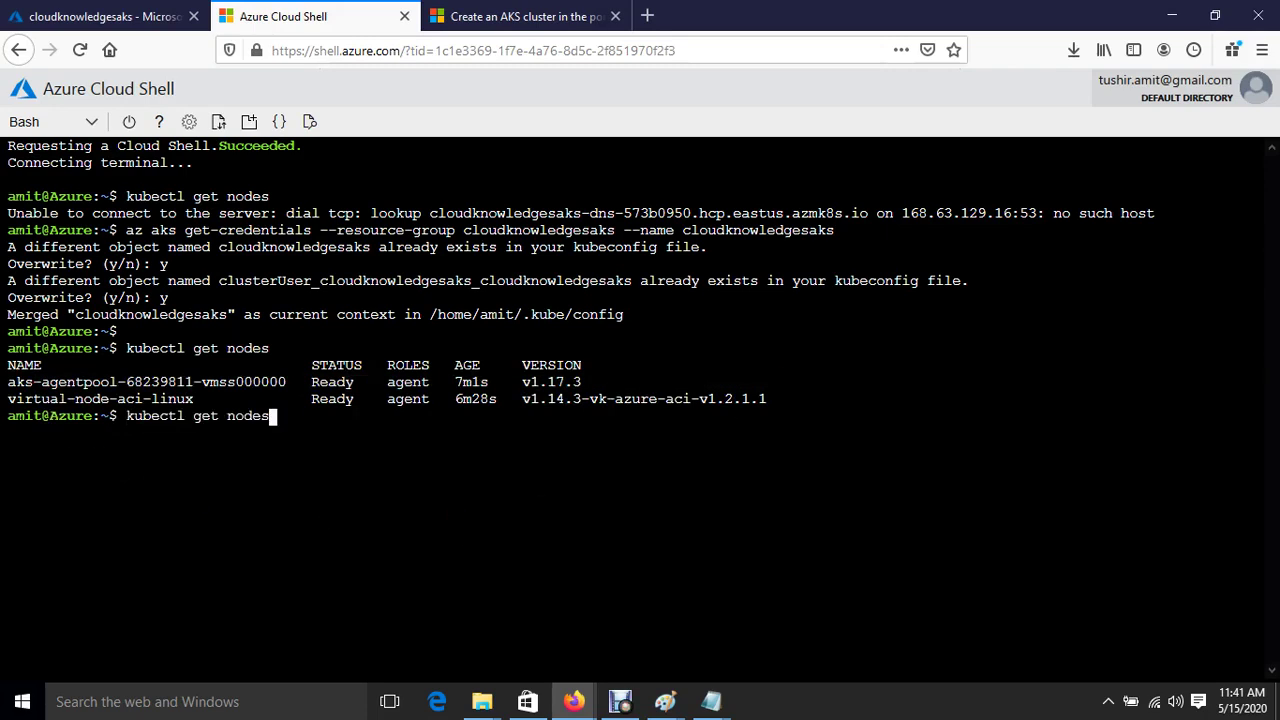
type("-o wide")
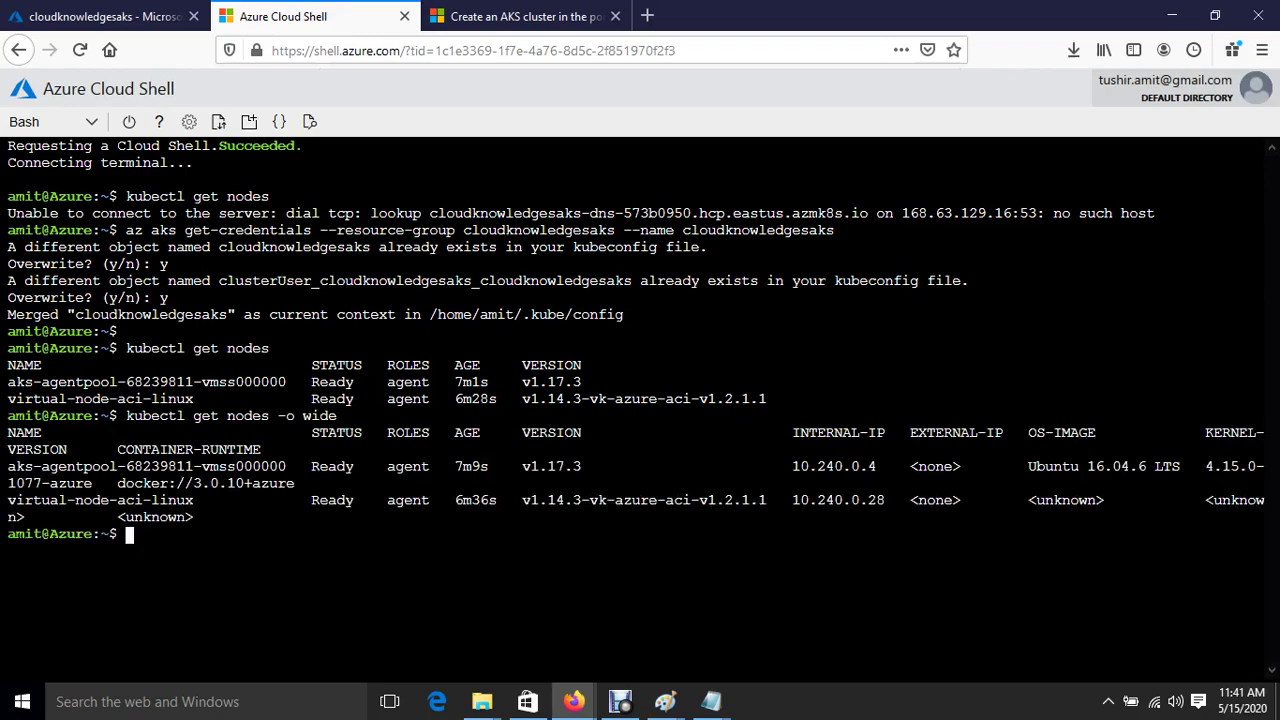
Clear the terminal and list the pods in the default namespace with kubectl get pods
key("ctrl+l")
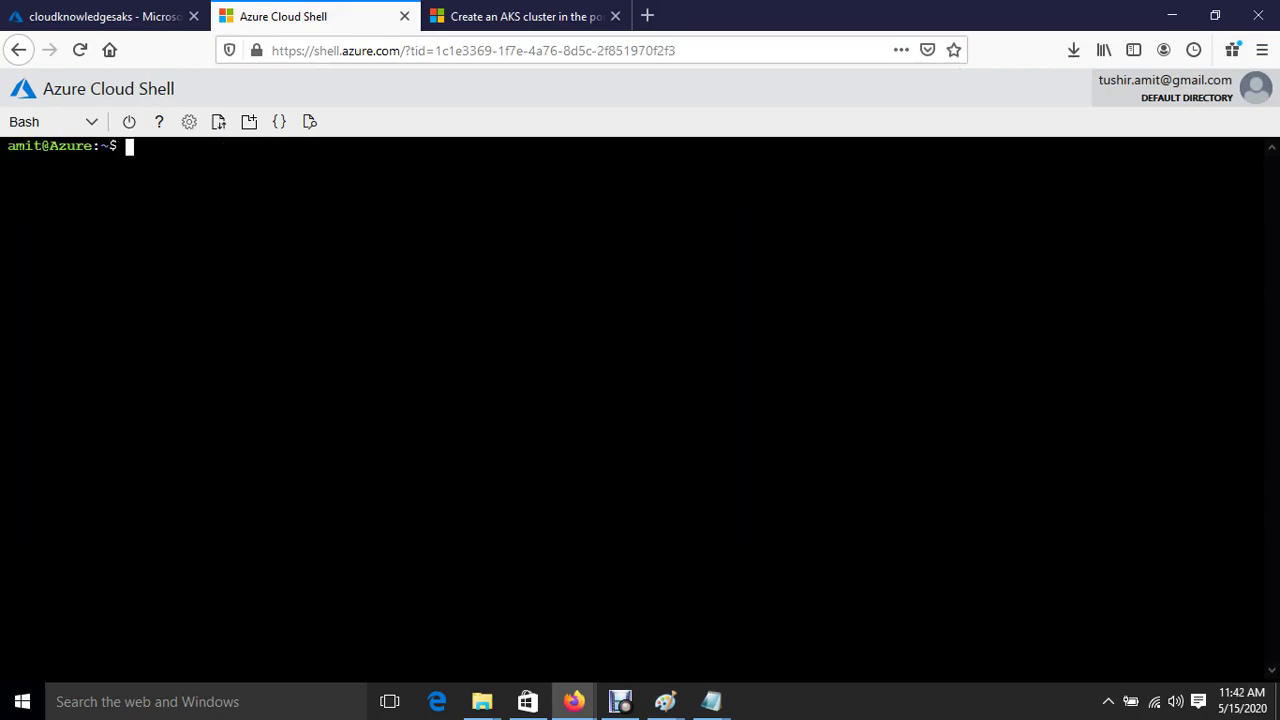
key("Return")
key("Return")
type("kubectl ")
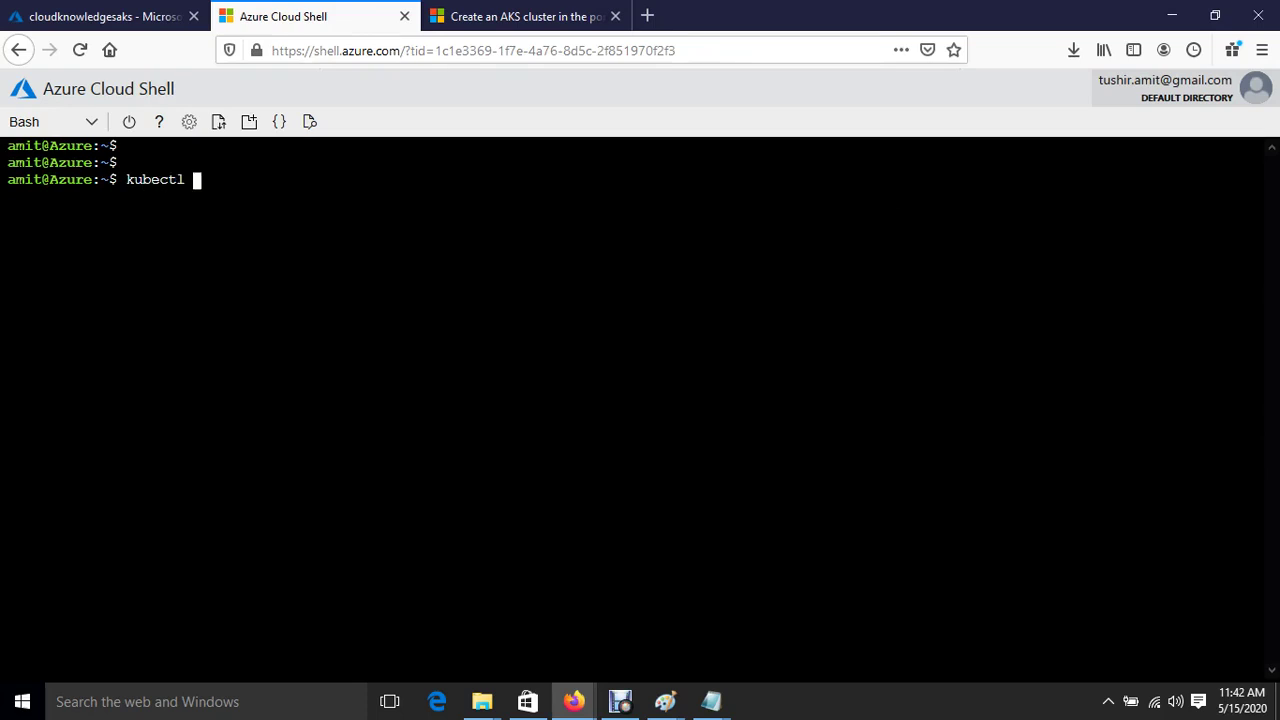
type("get pods")
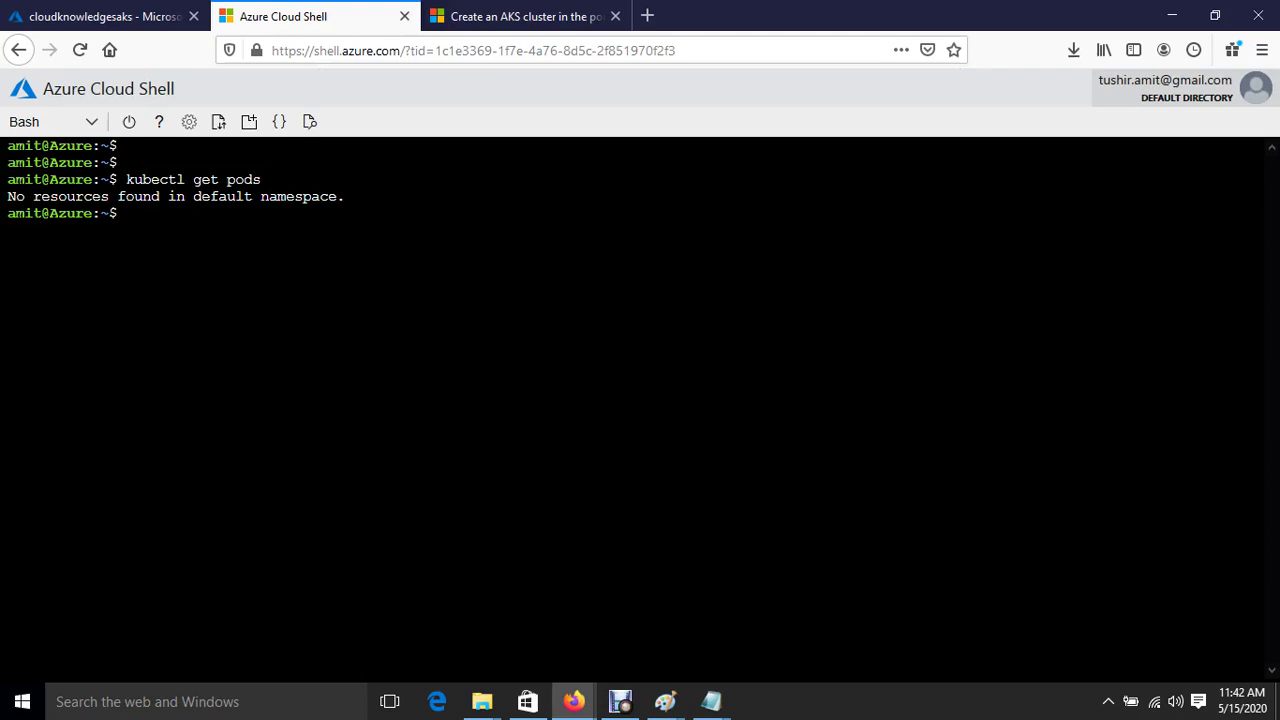
Create a web-server deployment from the nginx image with kubectl run web-server --image=nginx
type("kubectl run web")
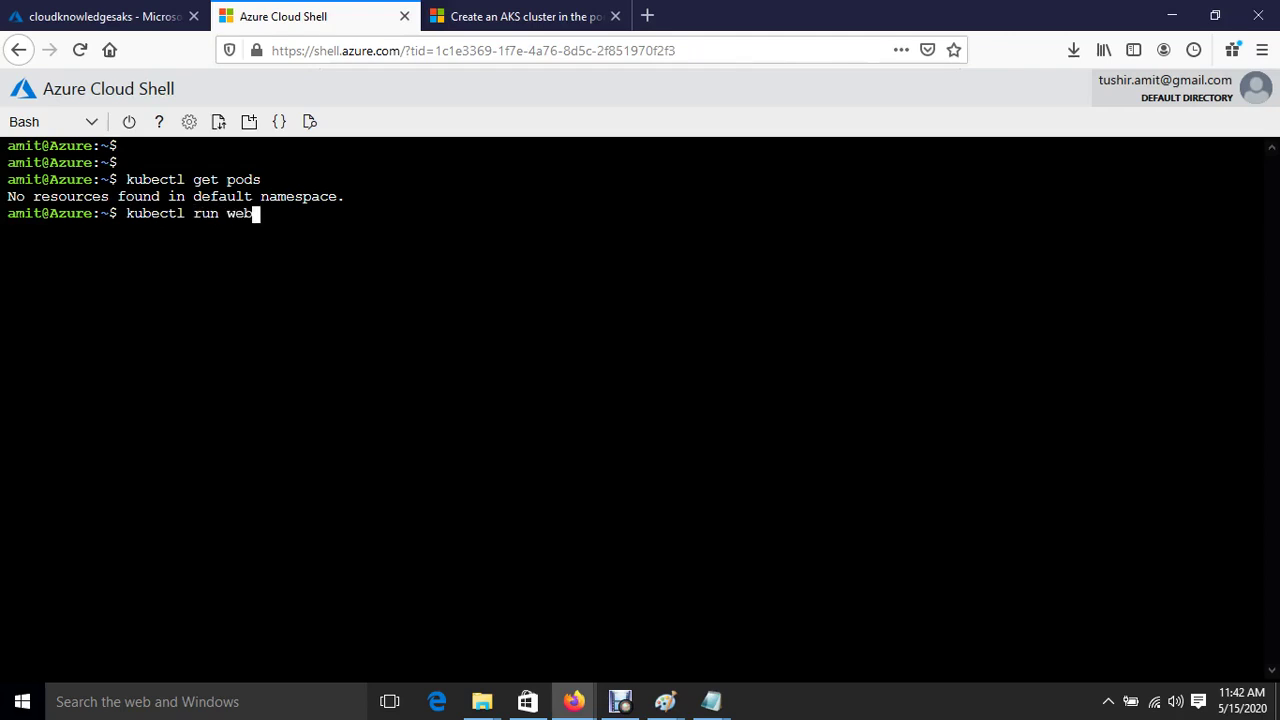
type("-server --image=ng")
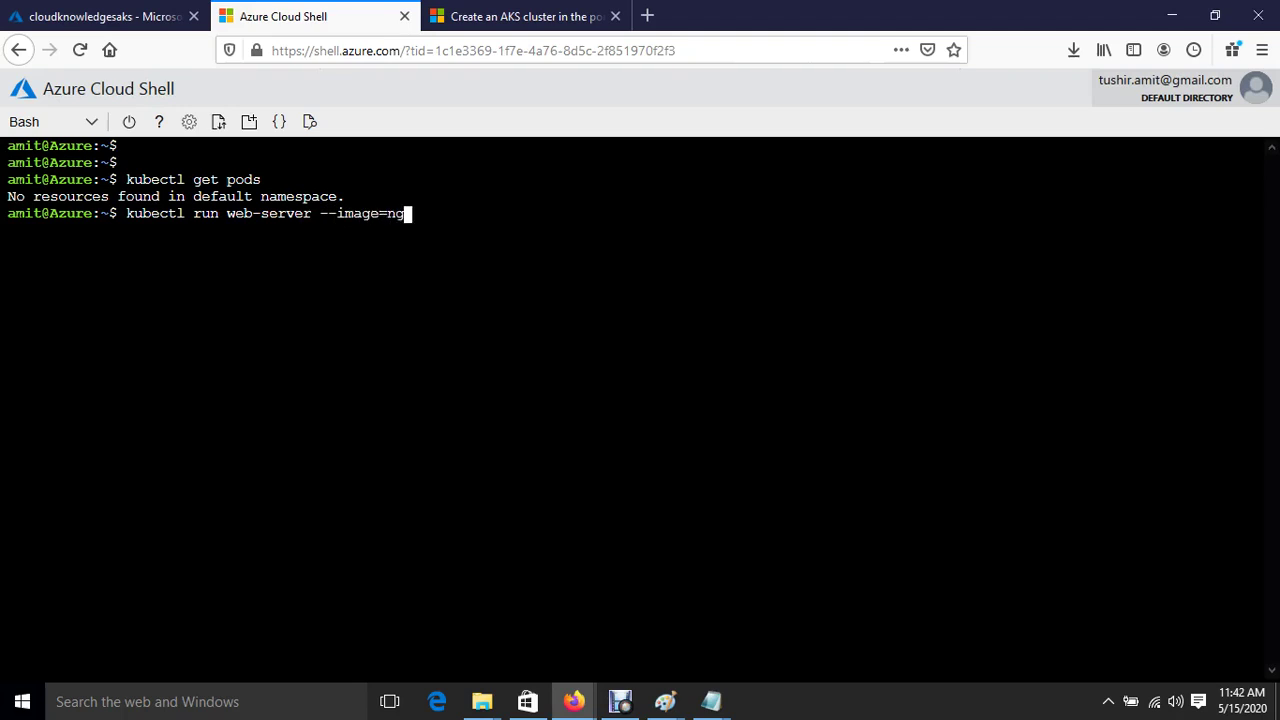
type("inx")
key("Return")
Run kubectl get pods three times to follow the startup status of the web-server pod
type("ku")
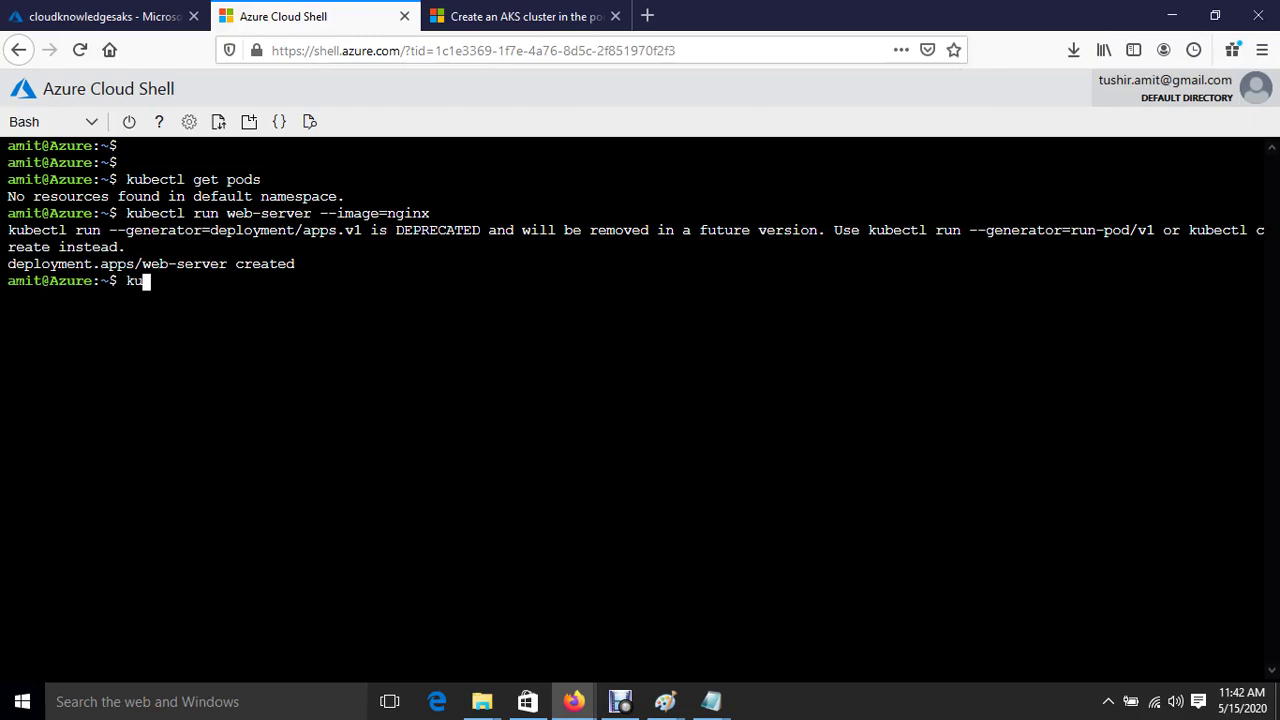
type("bectl get pods")
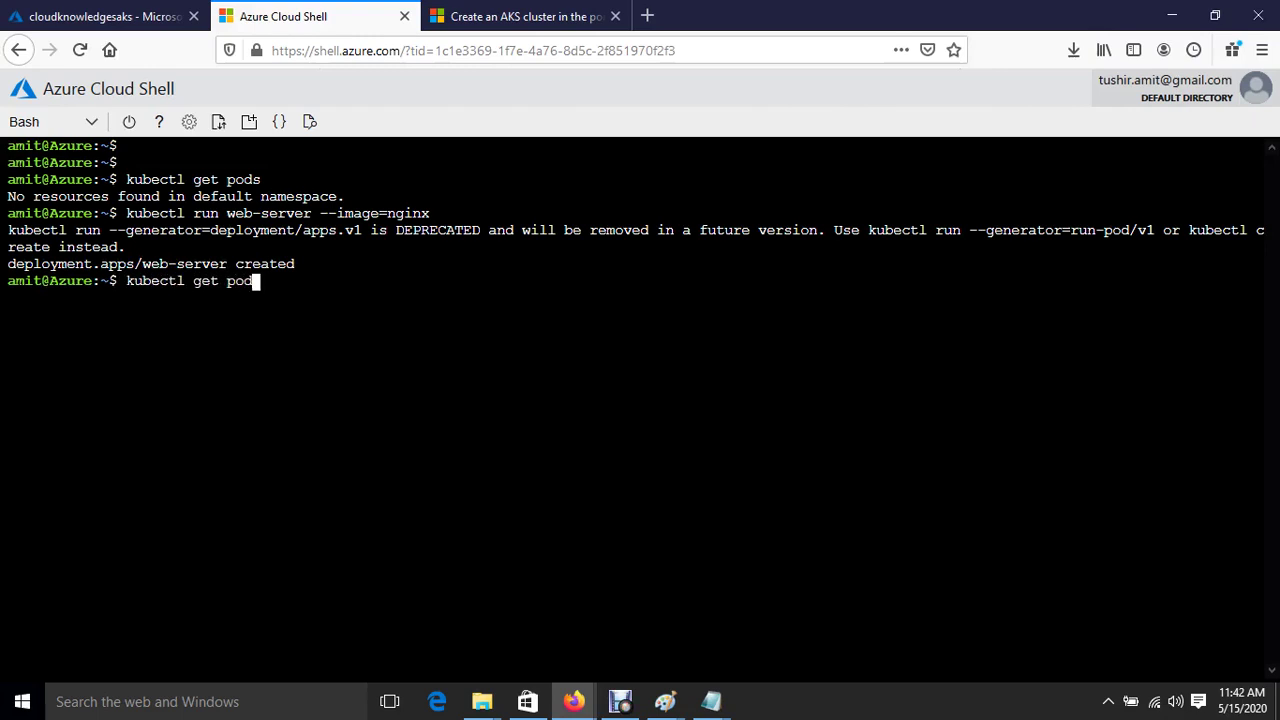
key("Return")
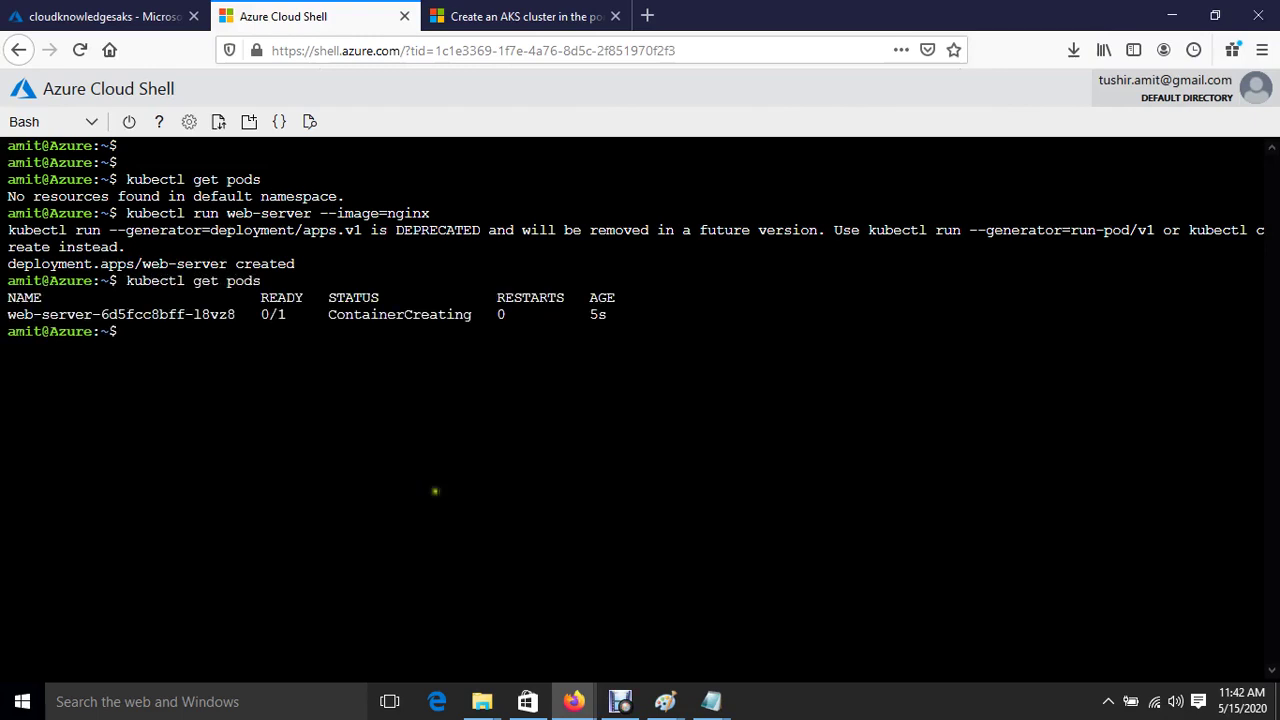
key("Up")
key("Return")
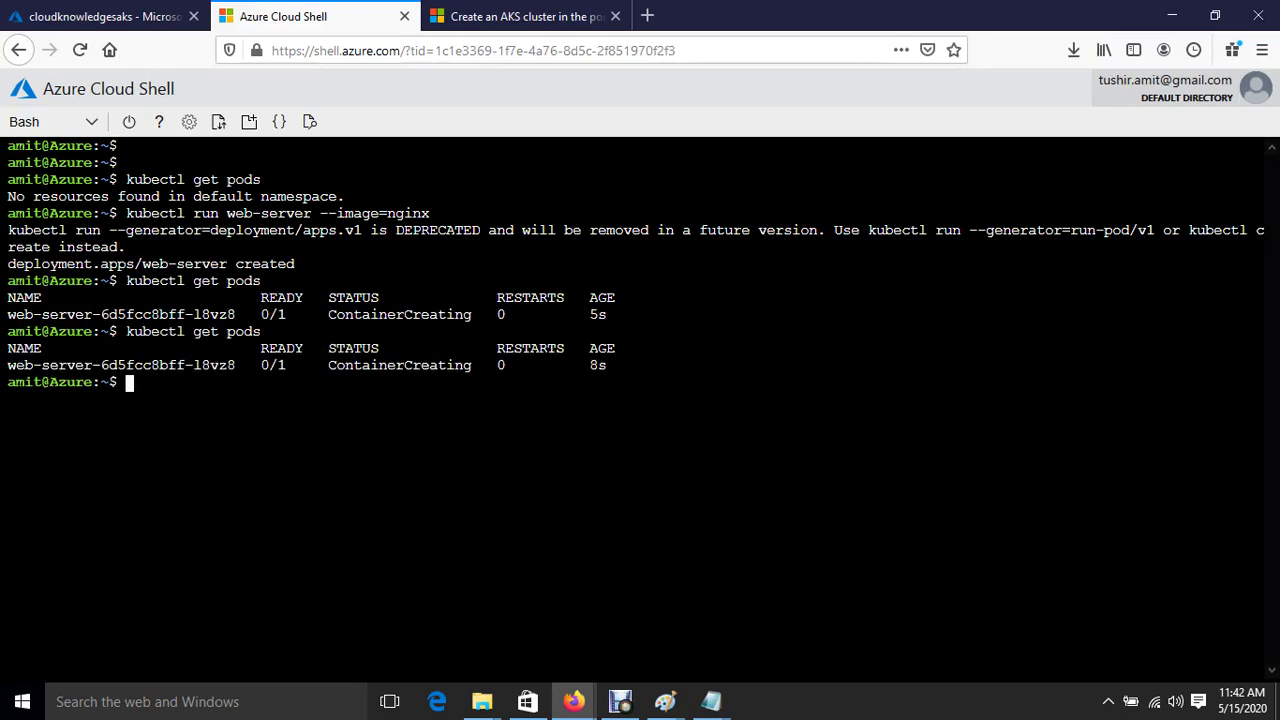
key("Up")
key("Return")
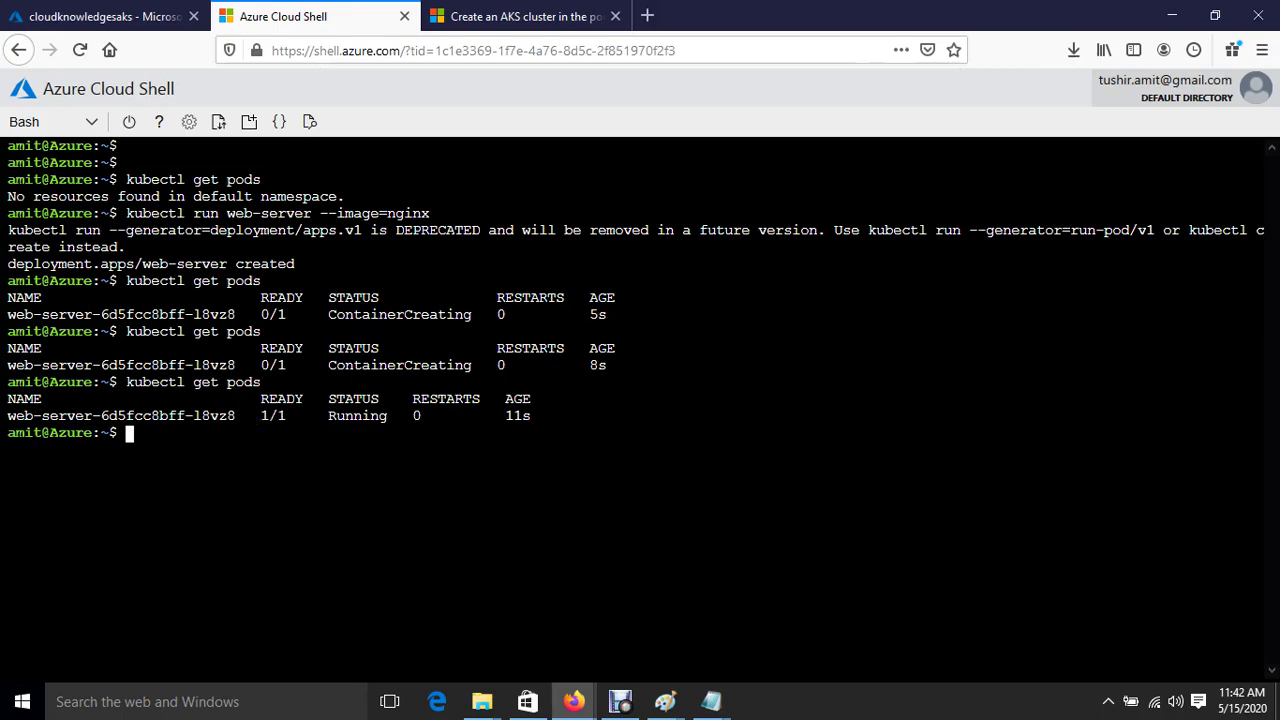
List all resources with kubectl get all and highlight the web-server replica set and deployment rows
type("kubectl get all")
key("Return")
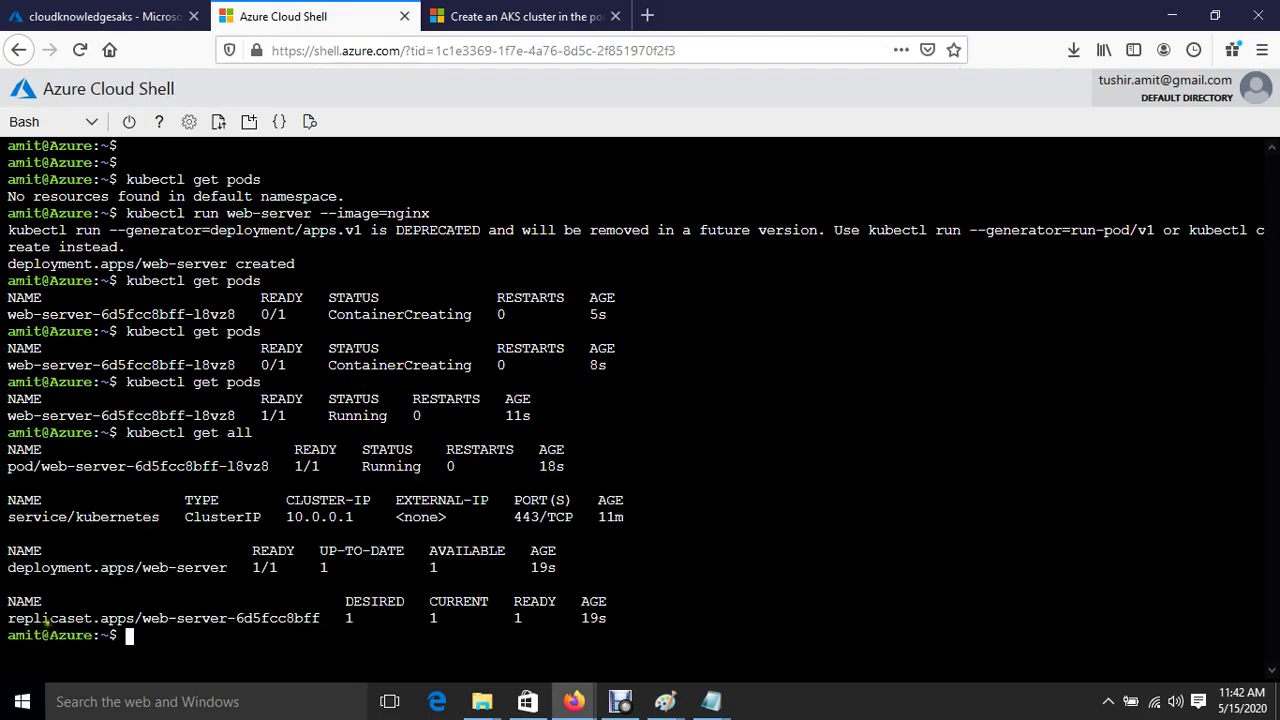
left_click_drag(40, 618, 396, 620)
left_click(101, 567)
triple_click(101, 567)
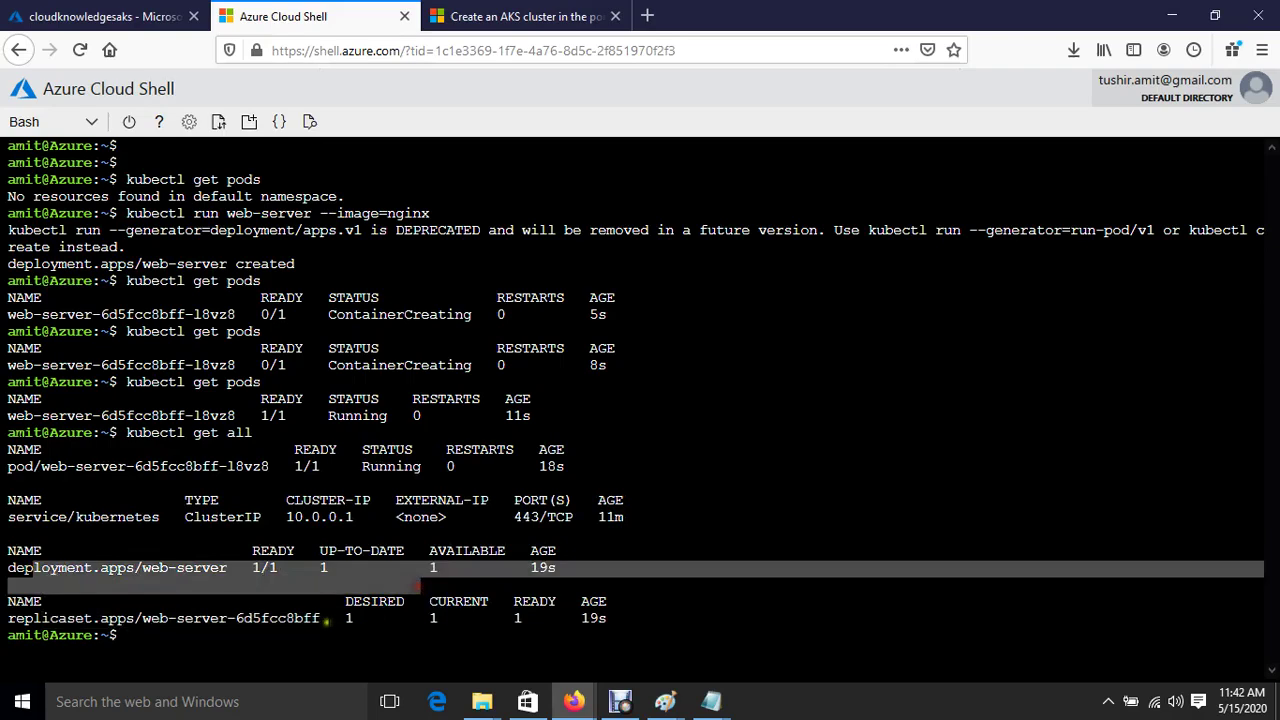
left_click(343, 643)
Delete the test deployment with kubectl delete deployment web-server
type("kube")
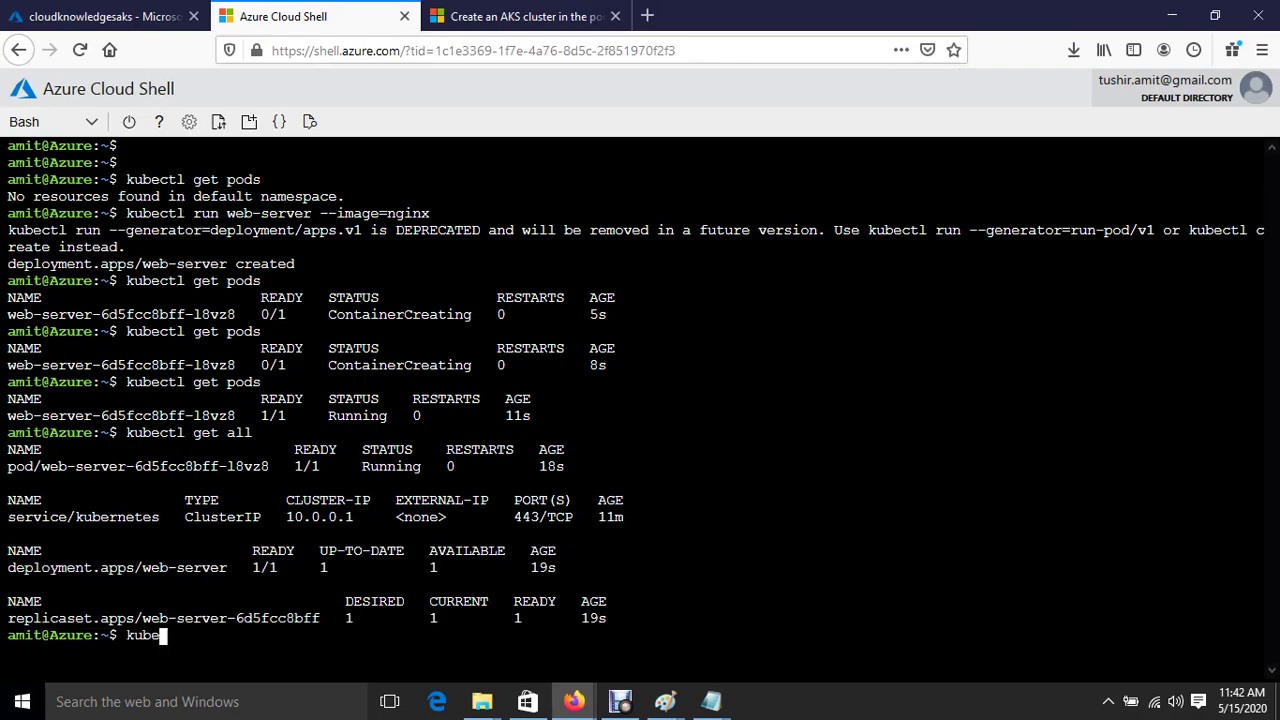
type("ctl delete deployment we")
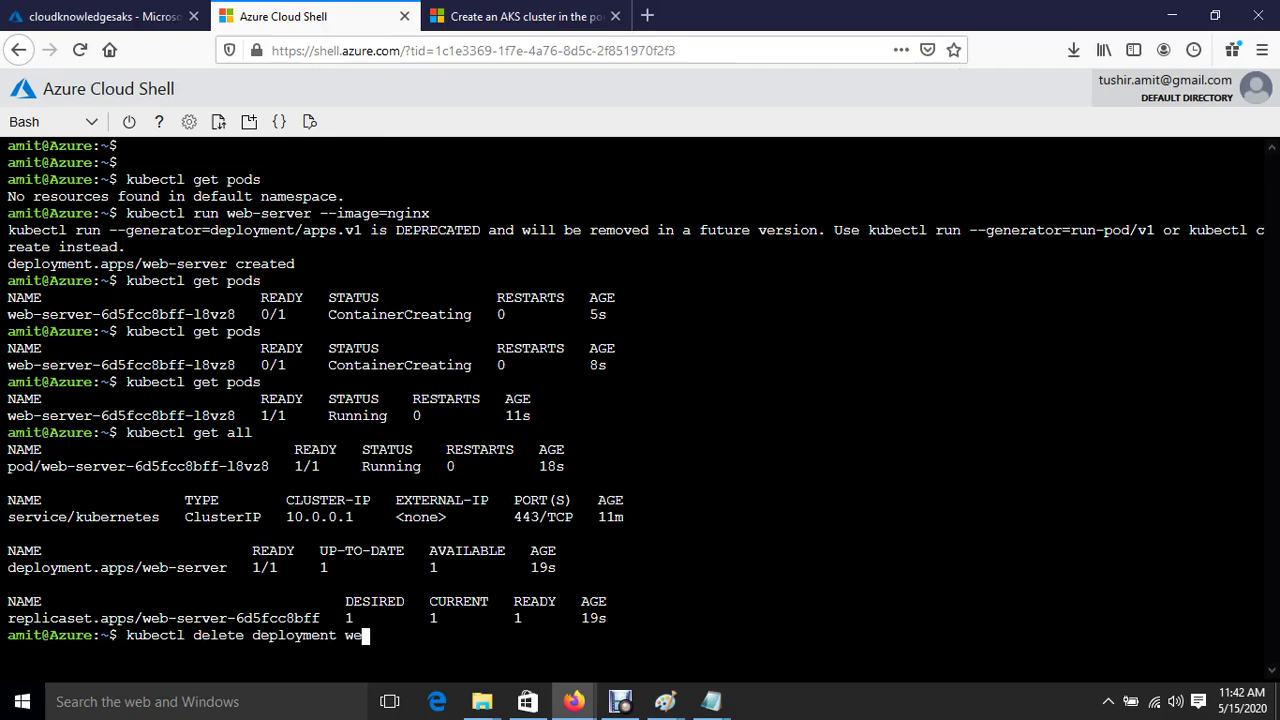
type("b-server")
left_click_drag(8, 567, 230, 567)
left_click(477, 635)
key("Return")
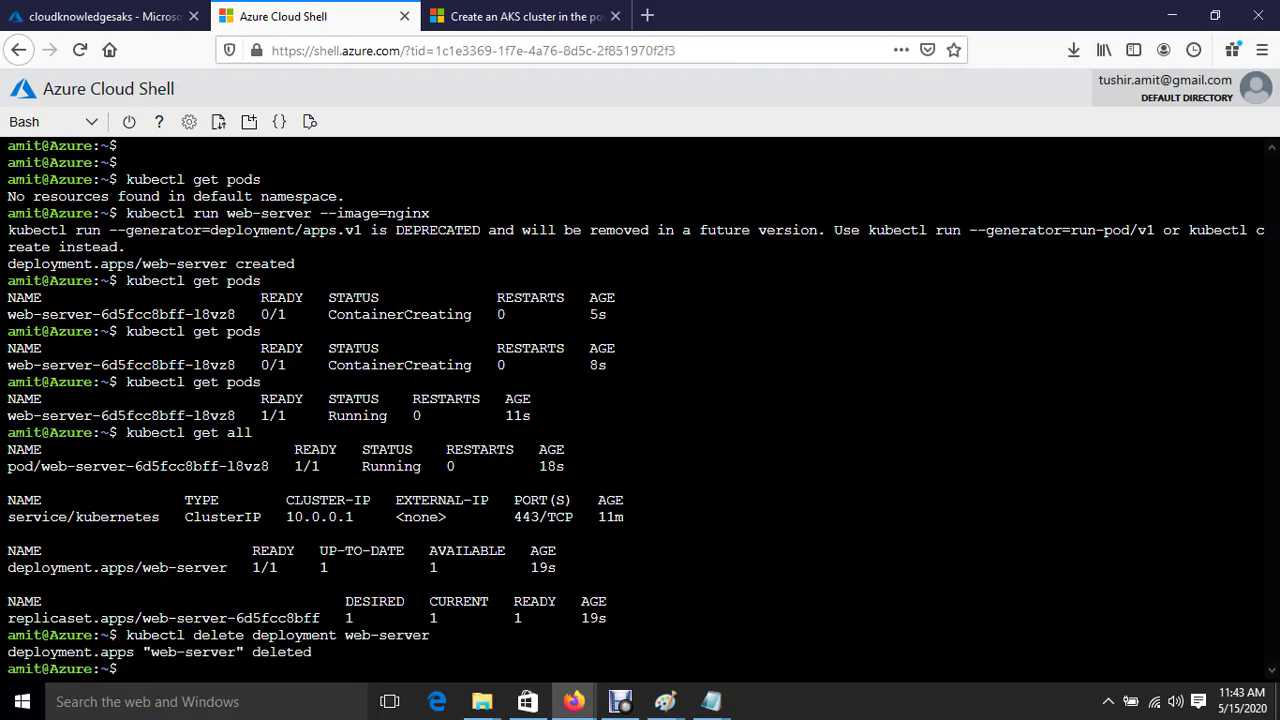
Clear the terminal and rerun kubectl get all to check which resources remain after the deletion
key("ctrl+l")
key("Up")
key("Up")
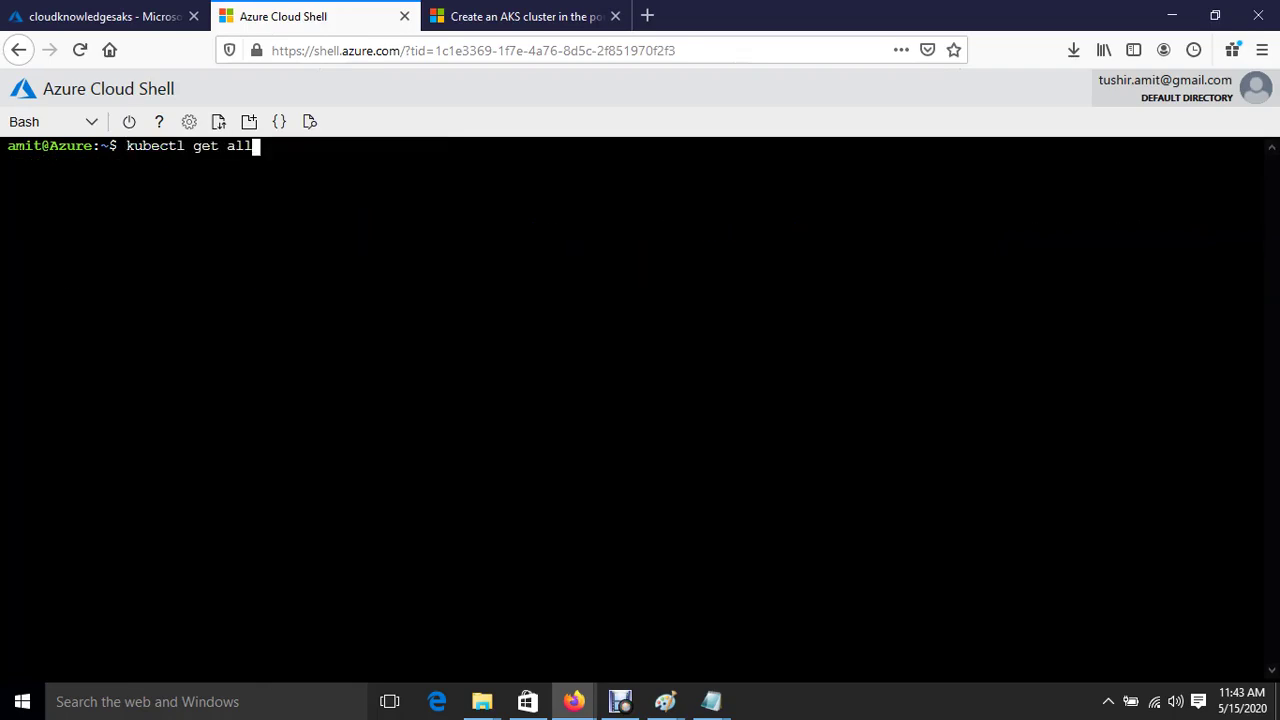
key("Return")
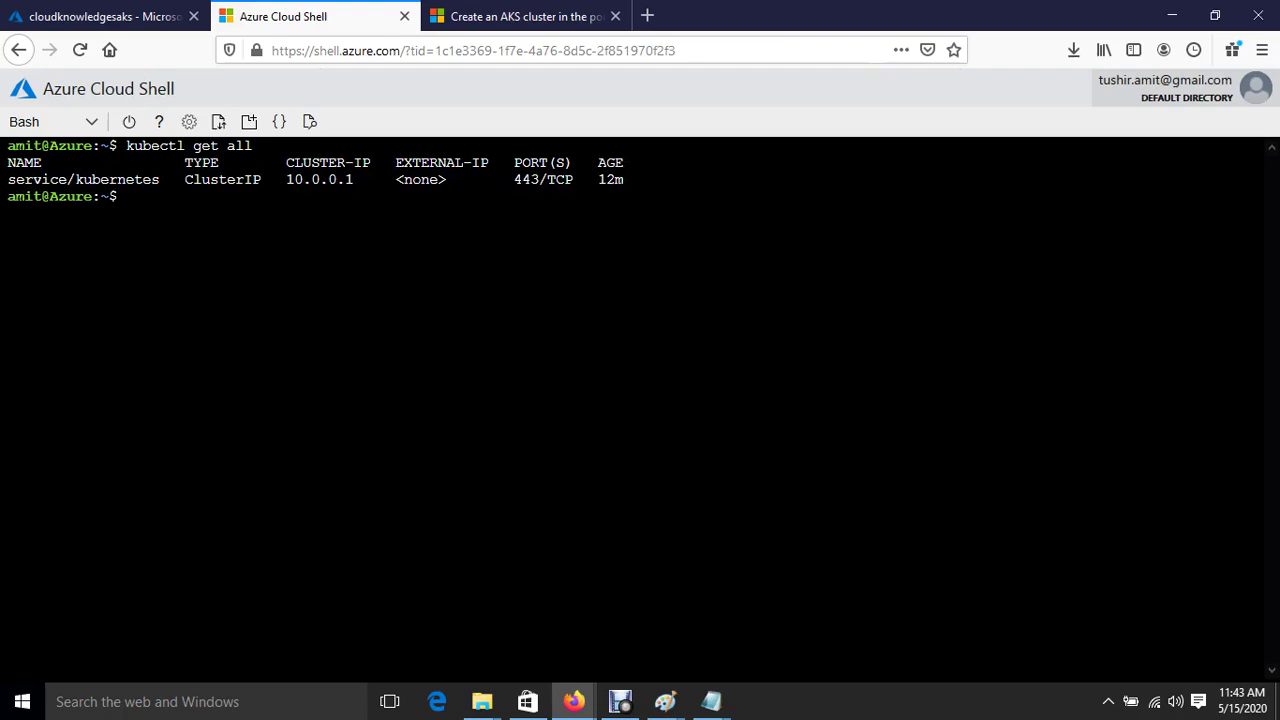
Examine the azure-vote YAML manifest in the AKS quickstart article, from the azure-vote-back deployment to the azure-vote-front LoadBalancer service
left_click(480, 16)
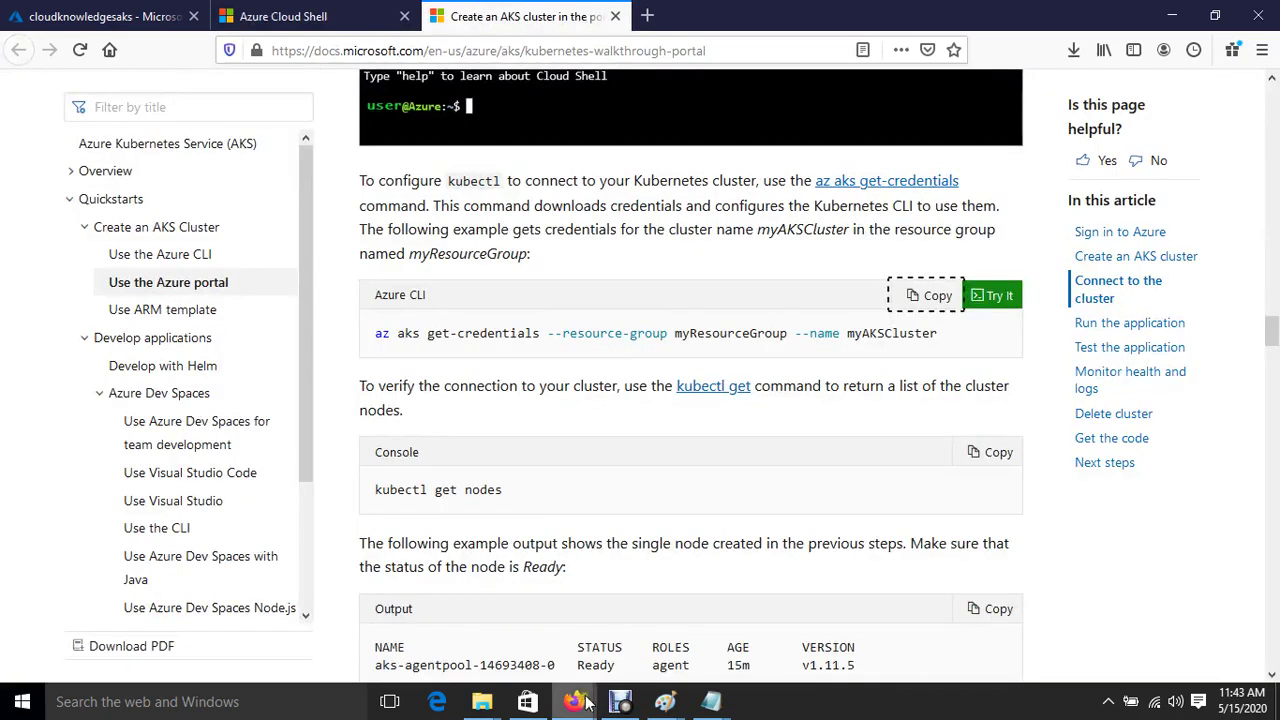
scroll(627, 369, "down", 3)
scroll(627, 369, "down", 8)
scroll(628, 371, "up", 4)
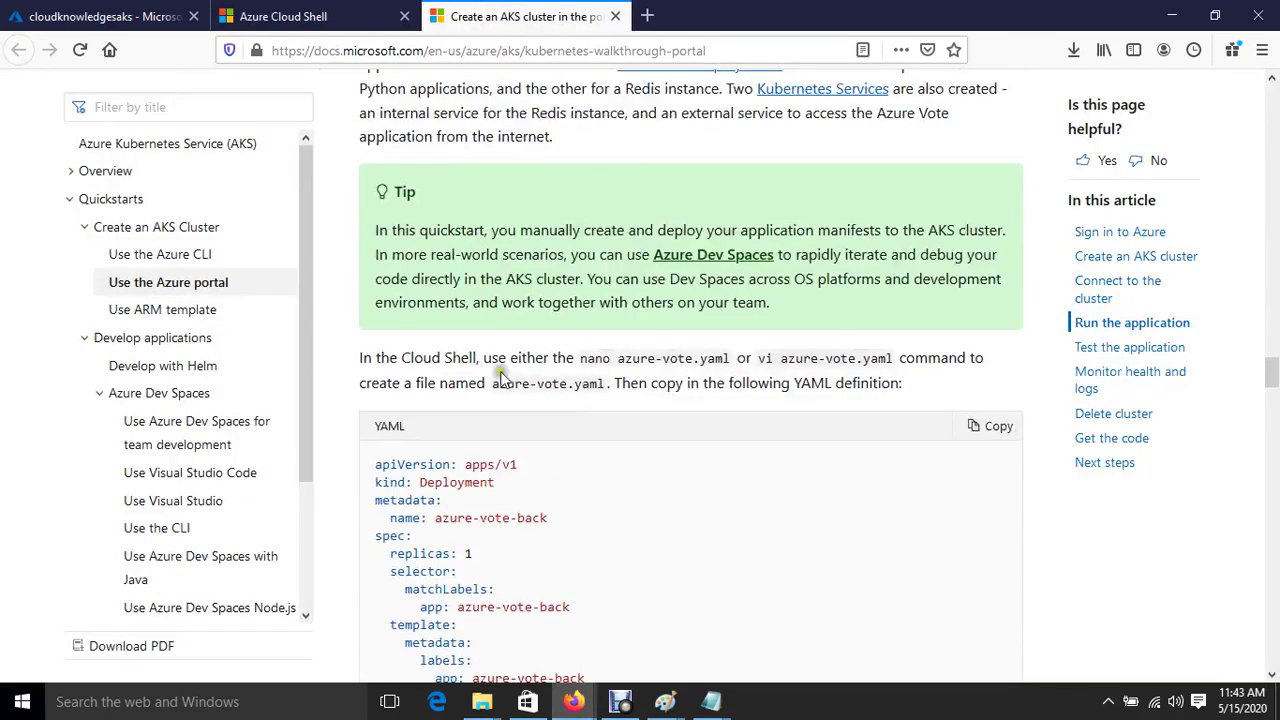
scroll(433, 430, "down", 4)
left_click_drag(381, 273, 574, 350)
scroll(555, 436, "down", 8)
scroll(486, 400, "down", 8)
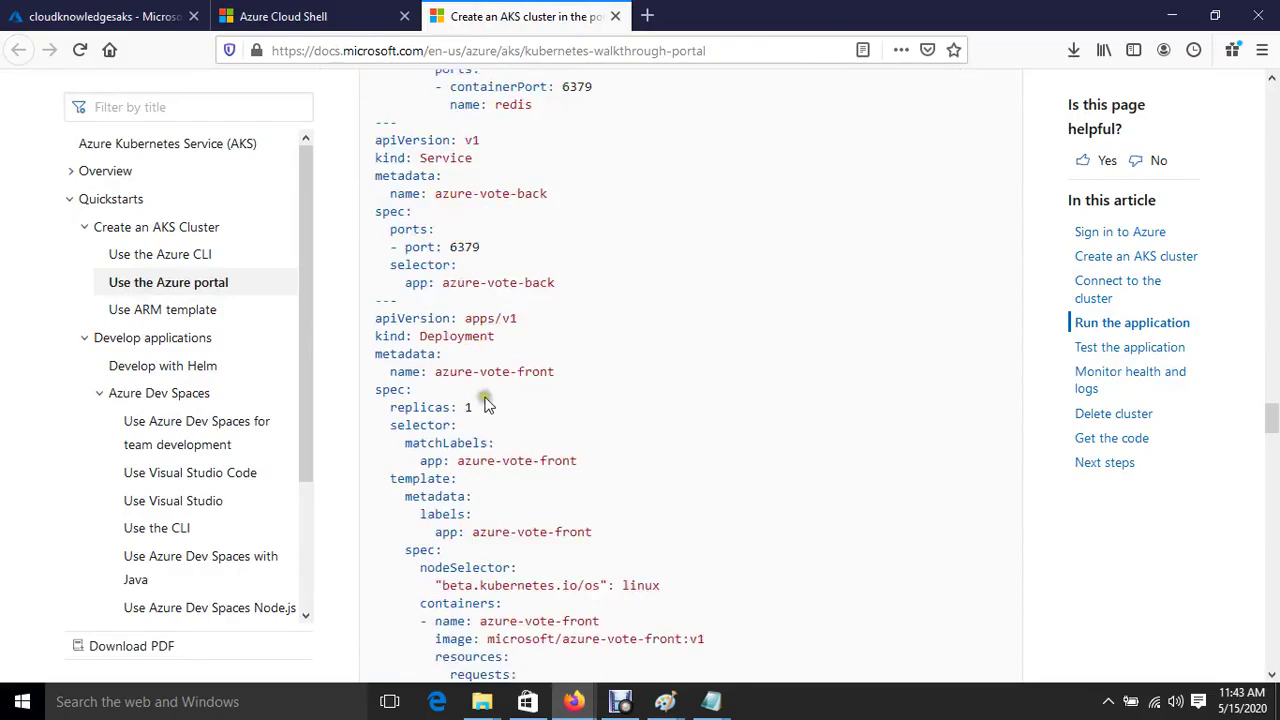
scroll(581, 475, "down", 8)
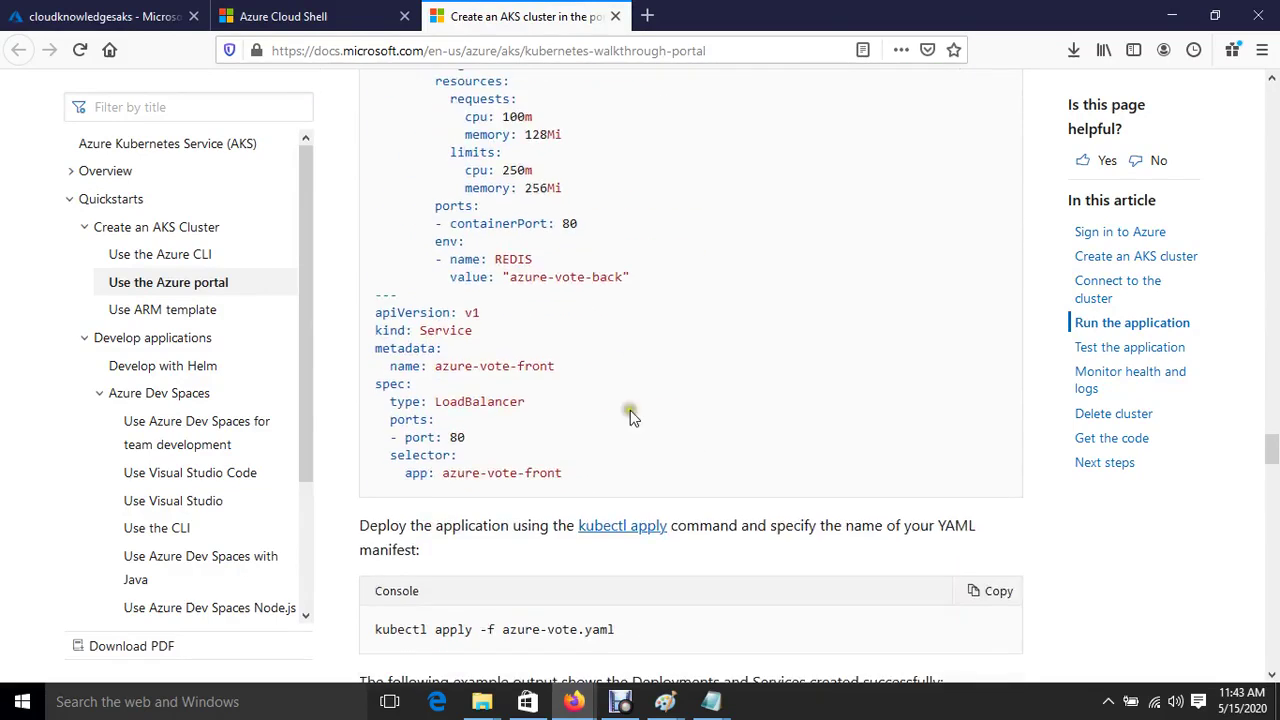
left_click_drag(368, 314, 597, 460)
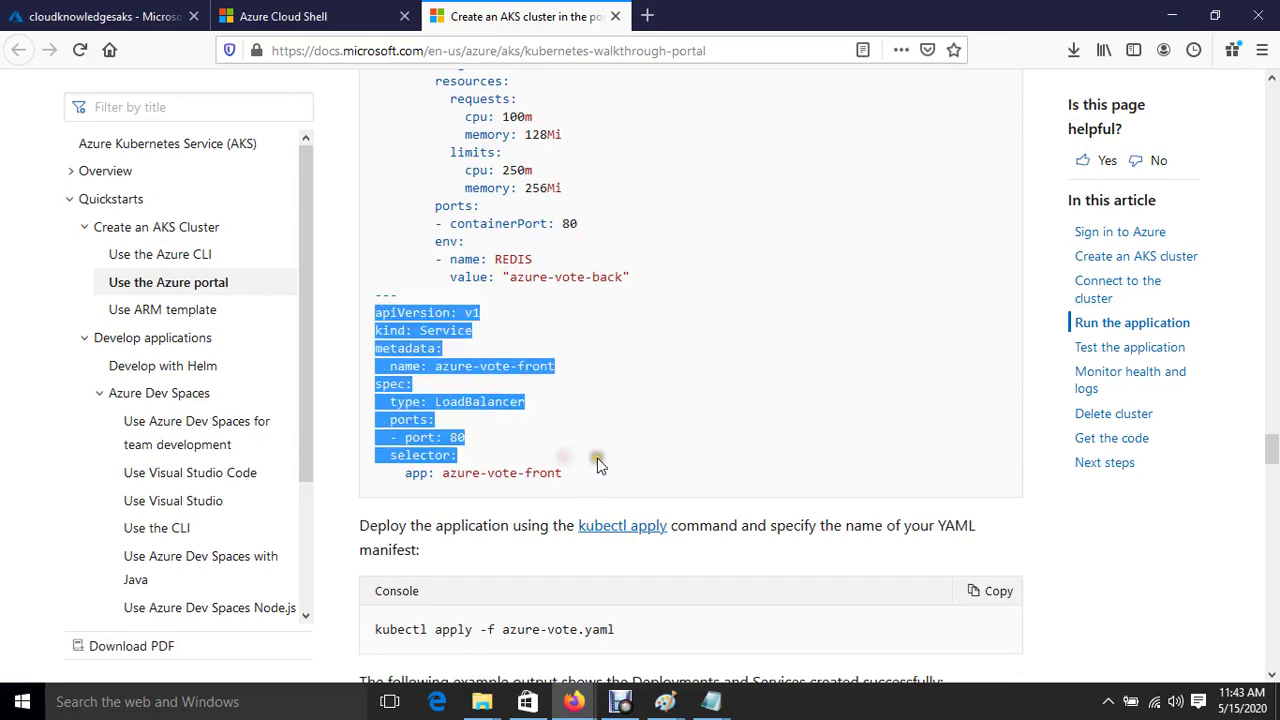
left_click(597, 466)
Return to the start of the YAML manifest and highlight the azure-vote-back deployment definition down to its redis image
scroll(597, 463, "up", 20)
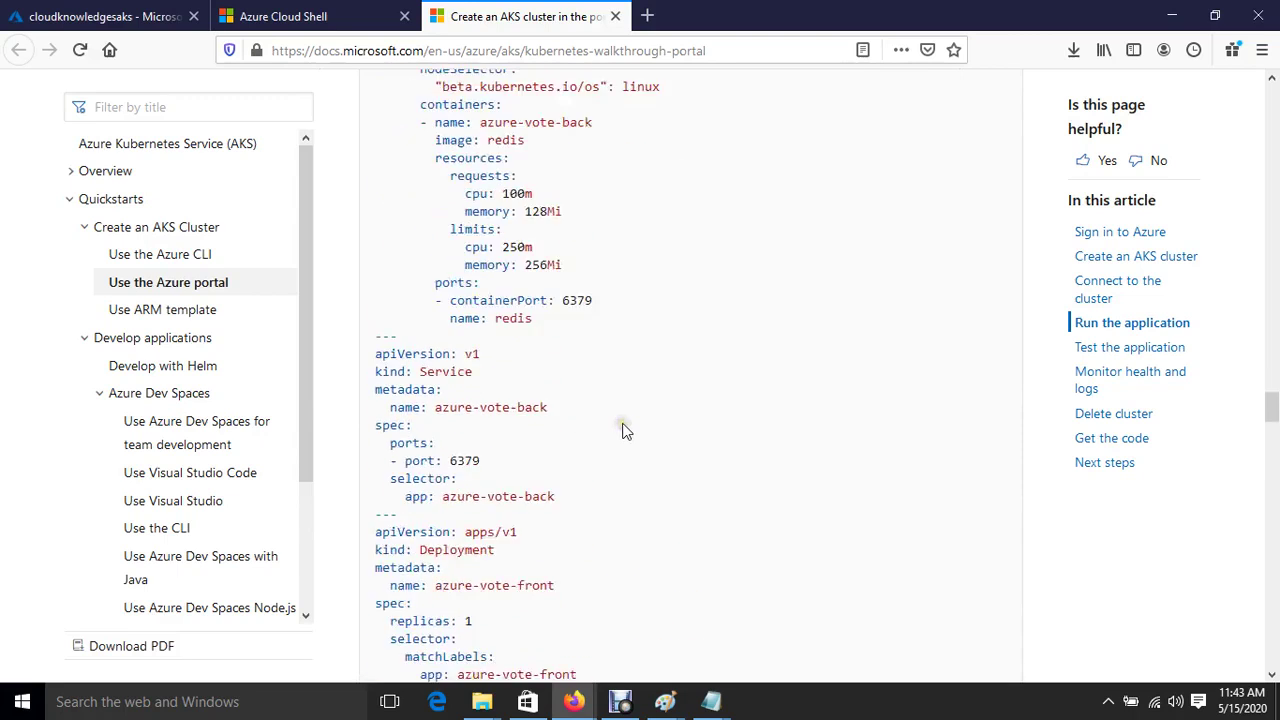
scroll(622, 431, "up", 1)
left_click_drag(374, 273, 640, 588)
scroll(640, 586, "down", 5)
scroll(640, 586, "up", 5)
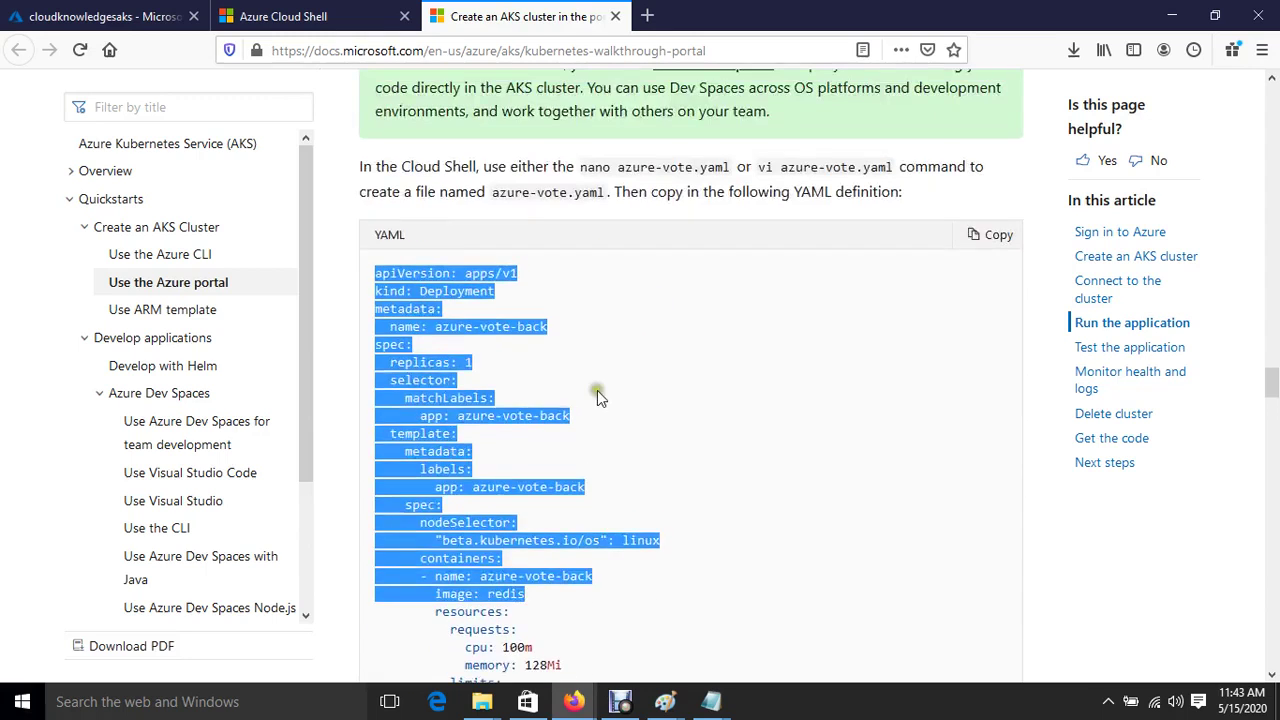
Highlight the azure-vote manifest's deployment and service definitions, from azure-vote-back through azure-vote-front, and return to its start
left_click(596, 390)
left_click_drag(373, 273, 650, 646)
scroll(700, 494, "down", 9)
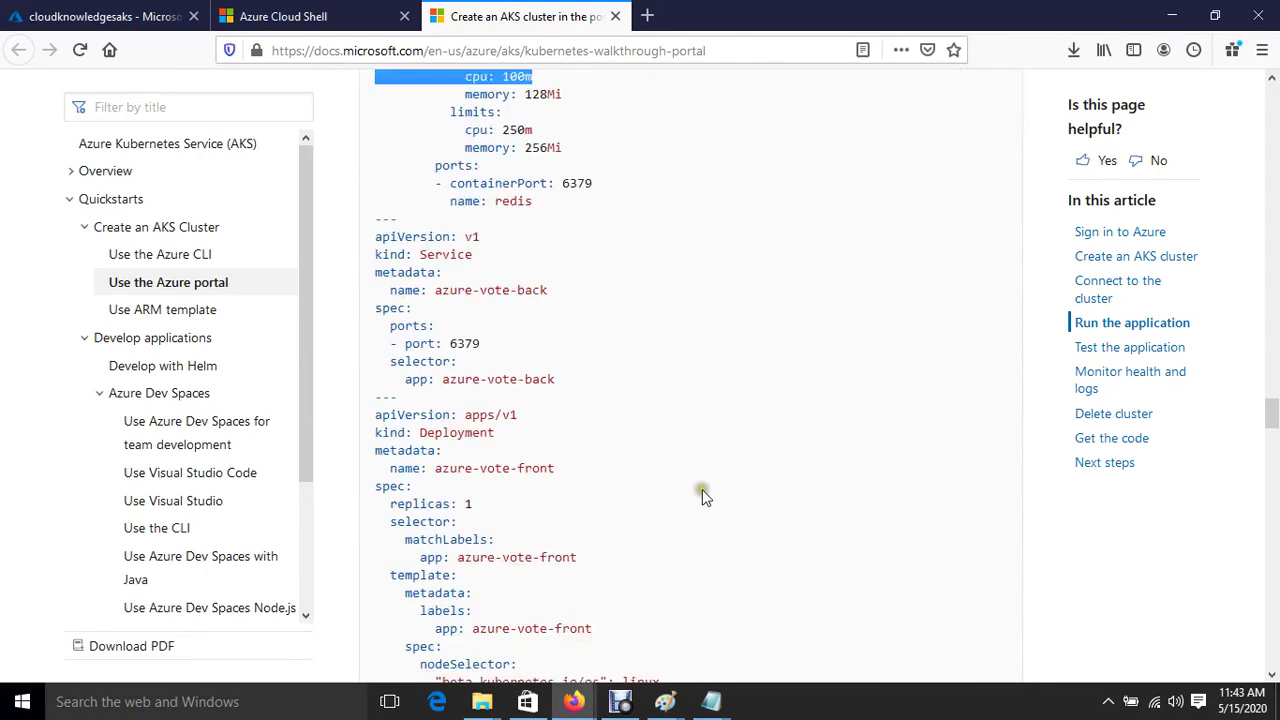
left_click_drag(447, 178, 640, 551)
scroll(640, 551, "down", 6)
left_click_drag(413, 242, 695, 533)
scroll(667, 598, "up", 18)
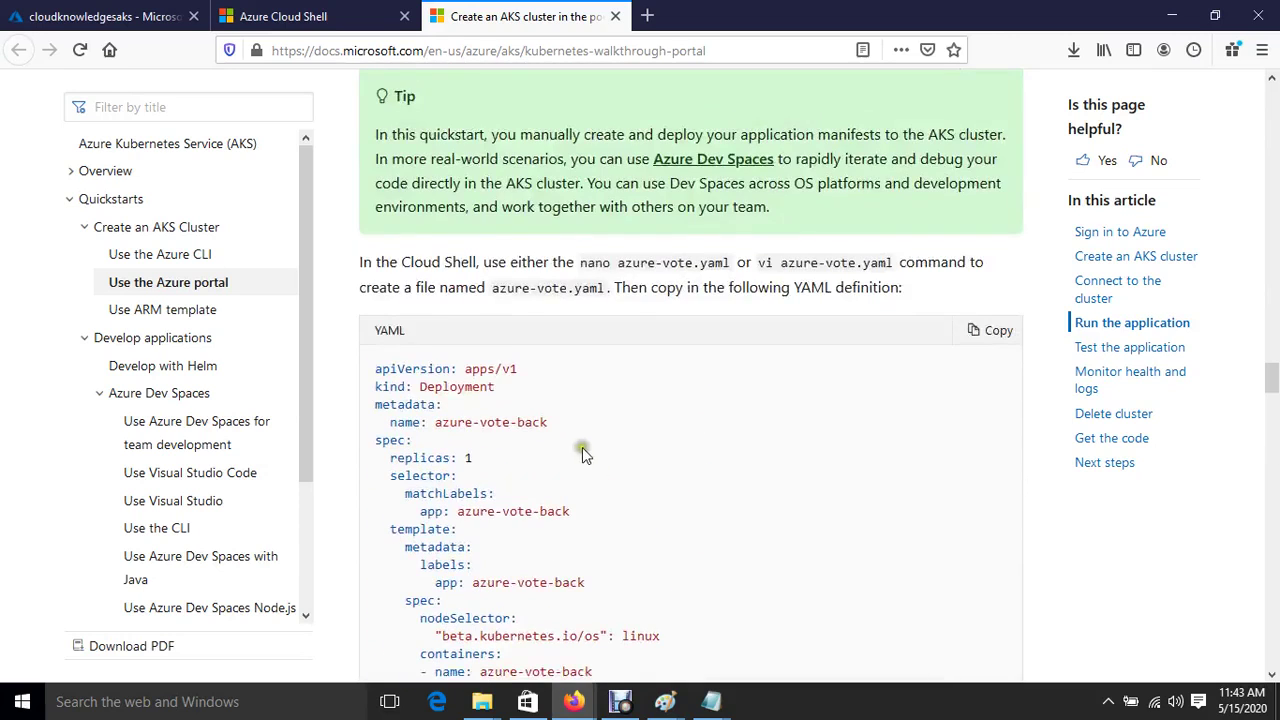
Copy the complete azure-vote YAML definition from the AKS quickstart article
left_click_drag(371, 368, 699, 599)
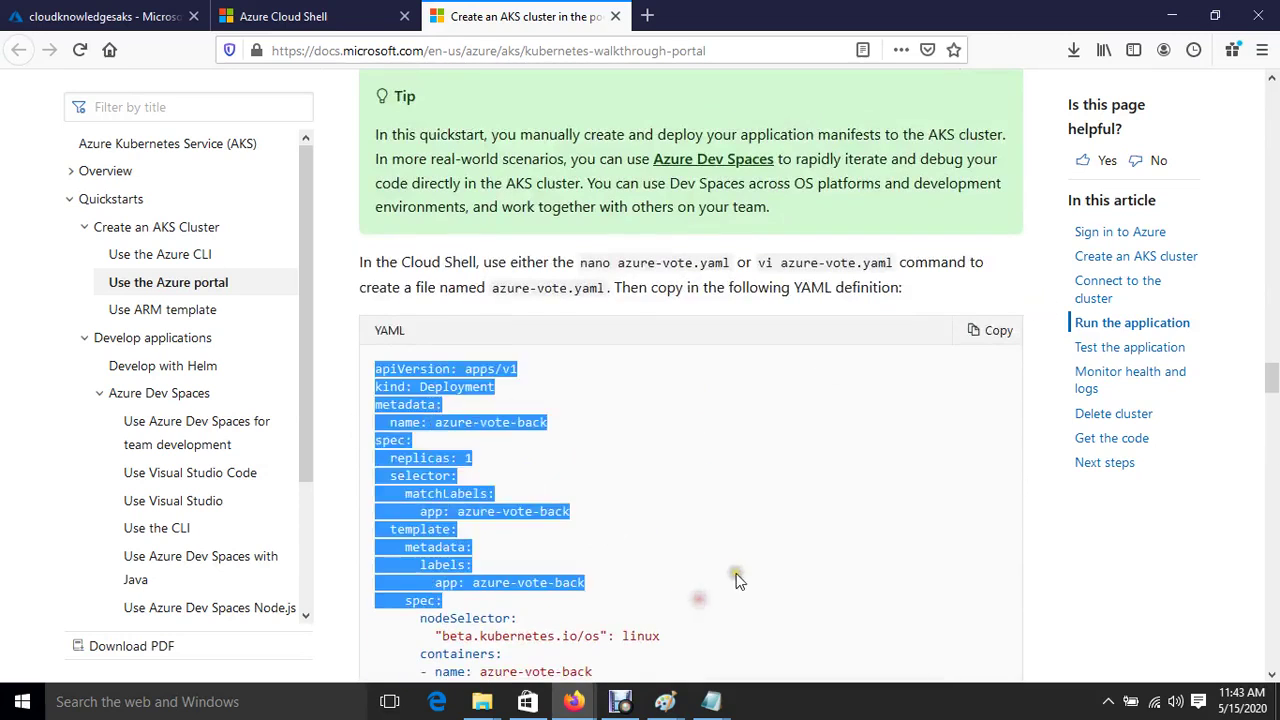
left_click(736, 575)
left_click(985, 330)
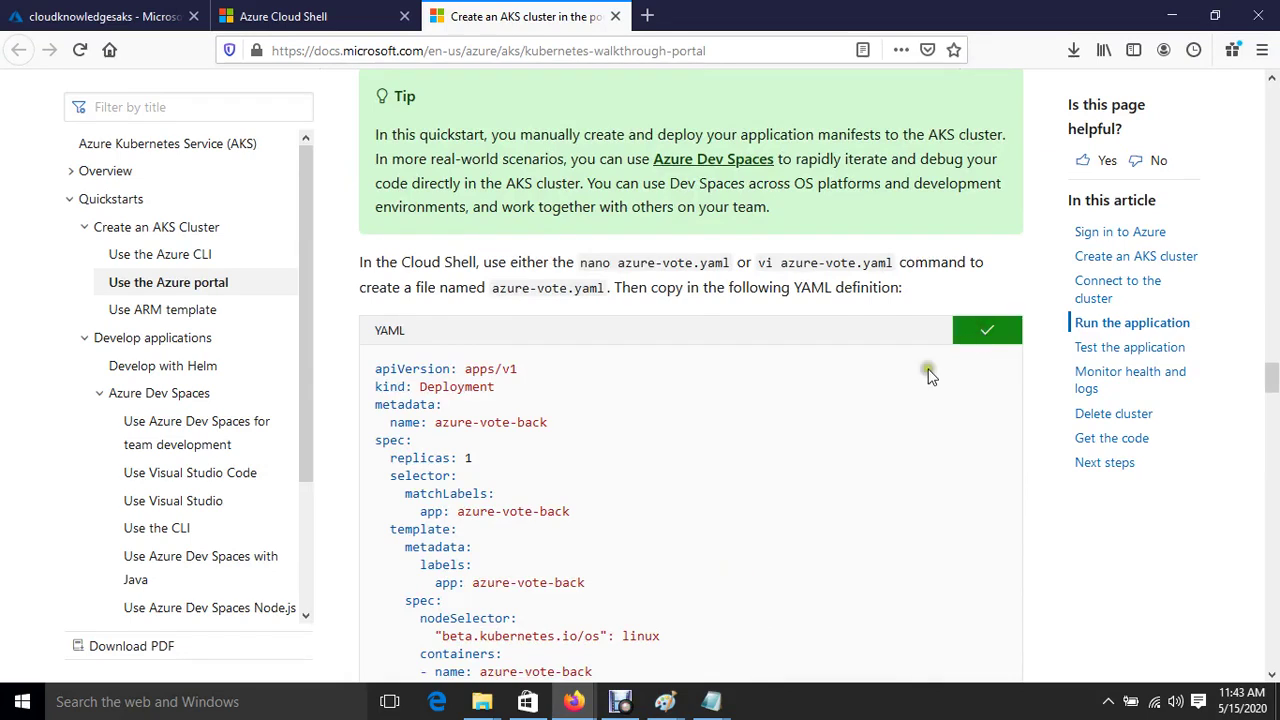
Switch to Azure Cloud Shell and open a new file named cloud.yml in vim
left_click(310, 8)
type("vim ")
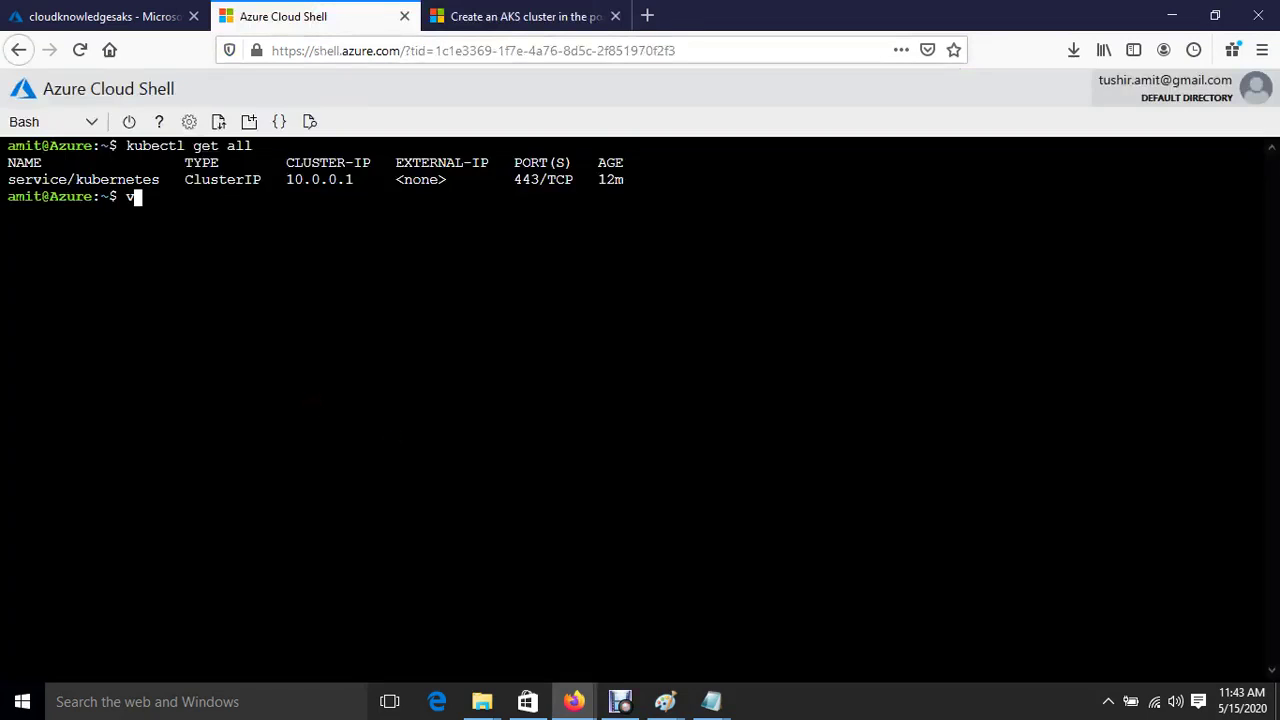
type("cloud.yml")
key("Return")
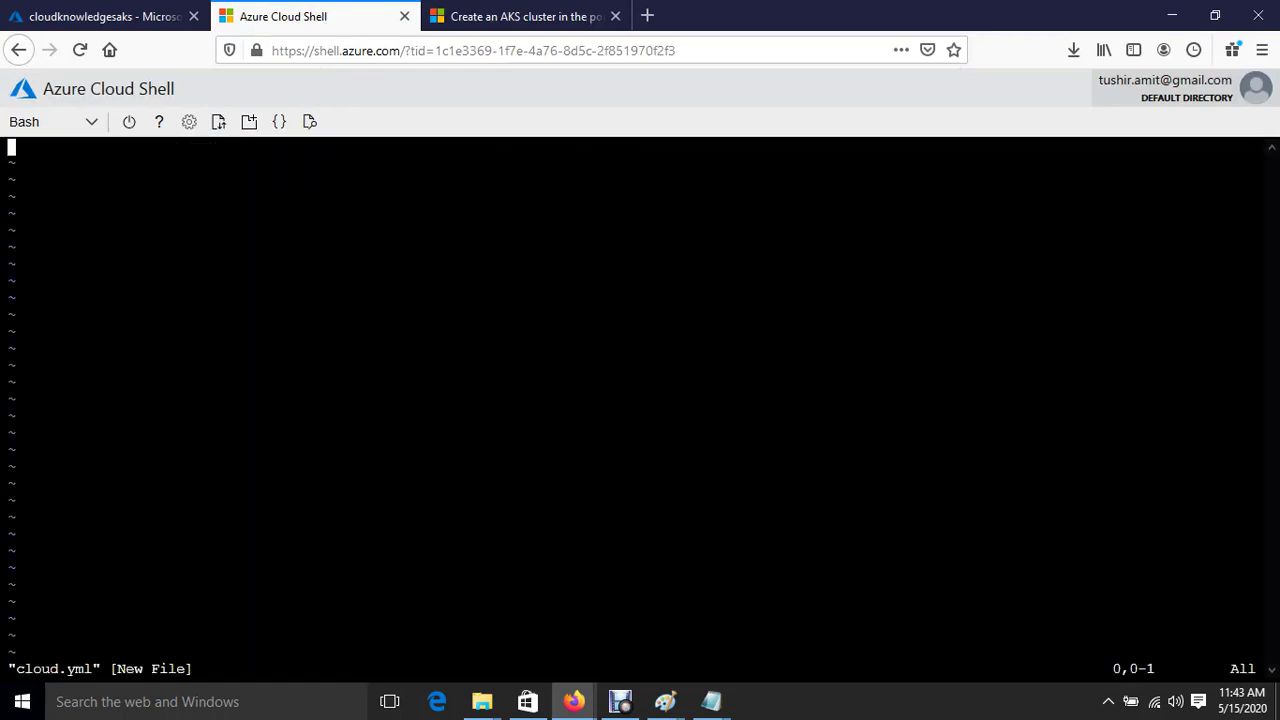
Paste the copied azure-vote manifest into cloud.yml, save the file and quit vim
key("i")
right_click(322, 392)
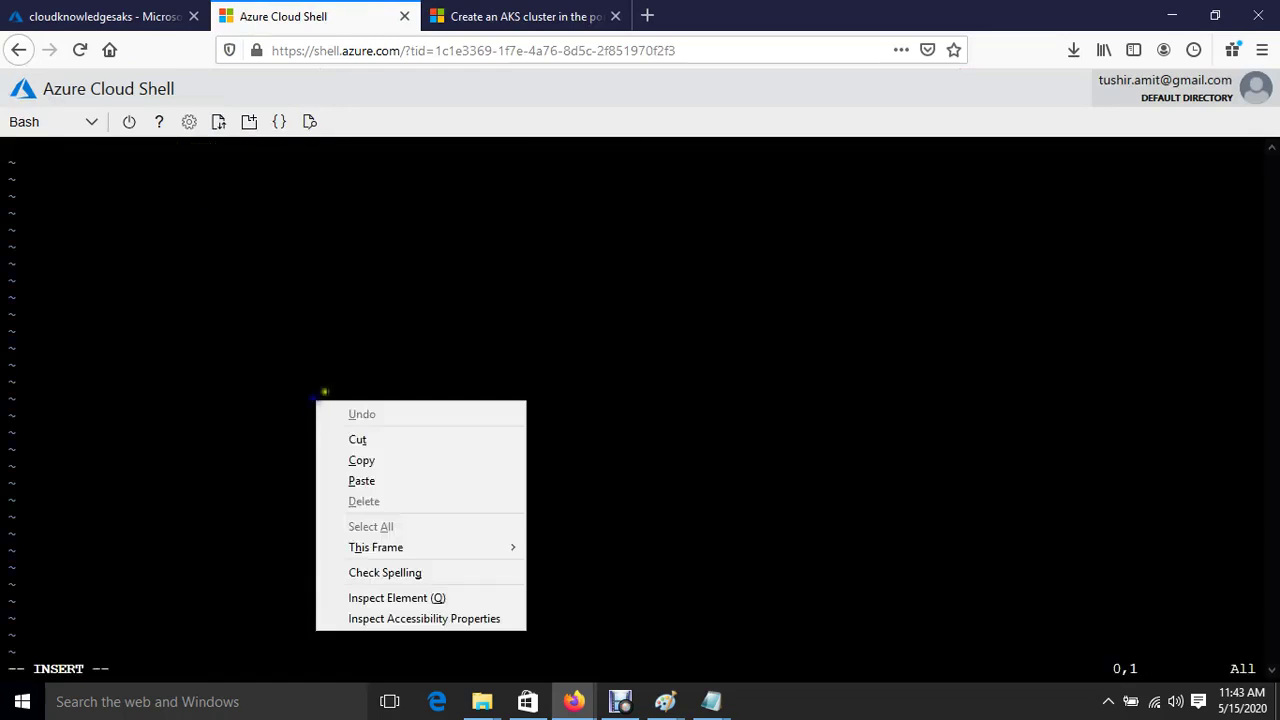
left_click(394, 481)
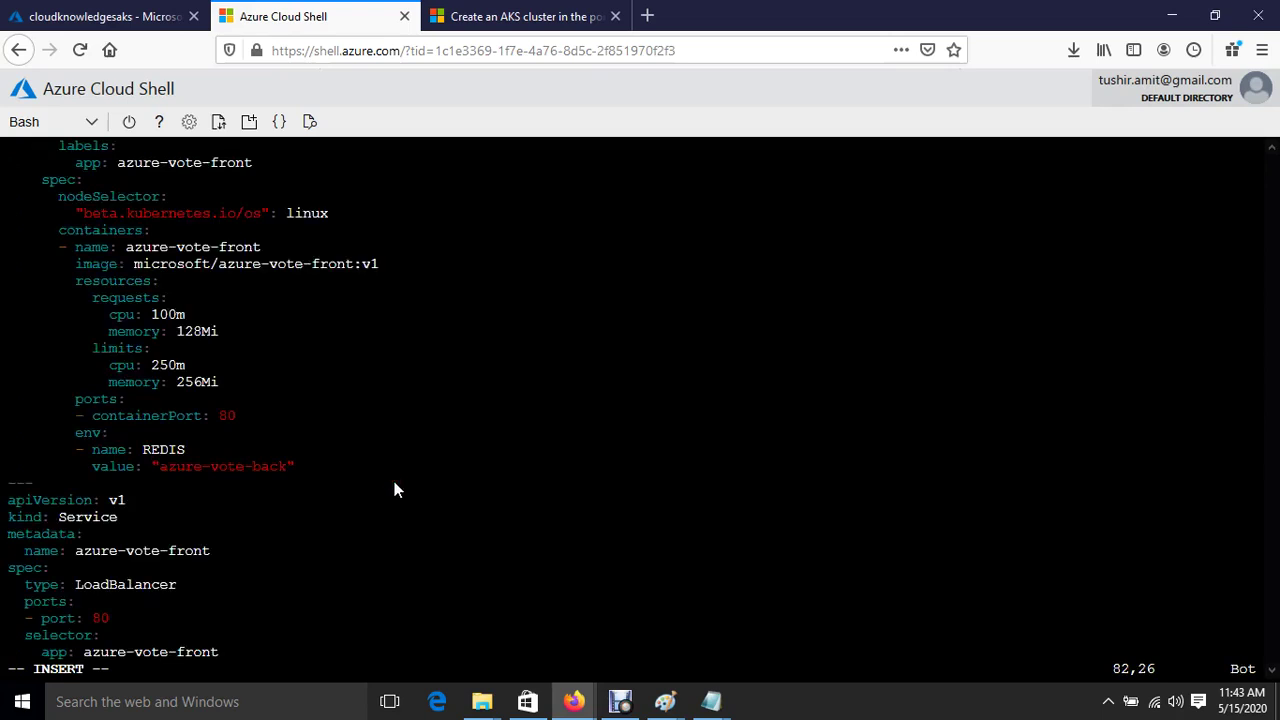
key("Escape")
type(":wq!")
key("Return")
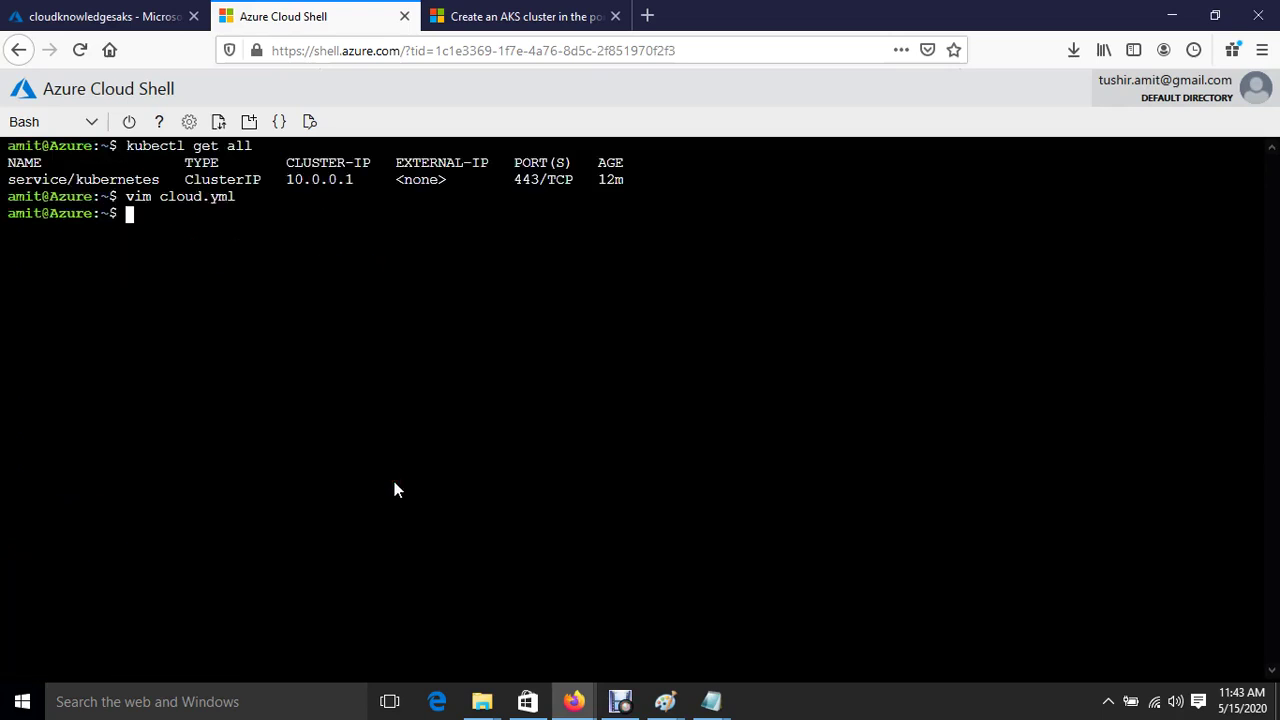
Deploy the application to the cluster with kubectl apply -f cloud.yml
key("Return")
key("Return")
type("kubectl ")
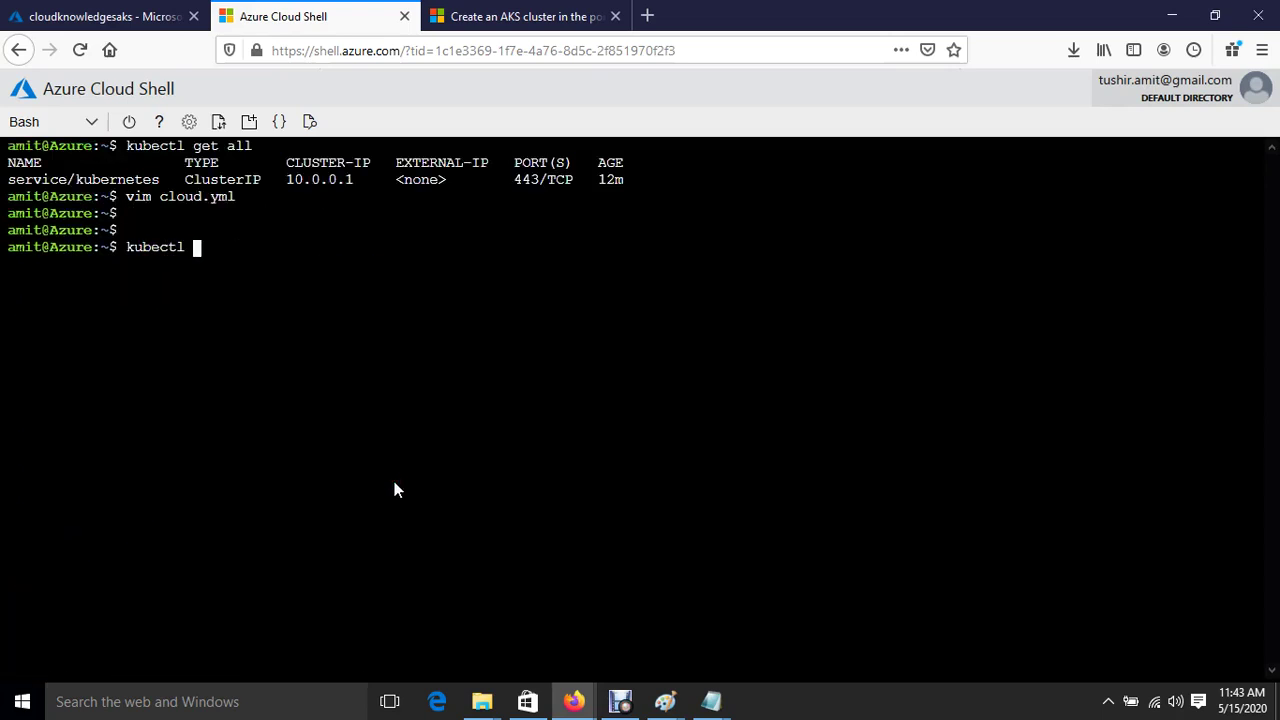
type("apply -f cloud")
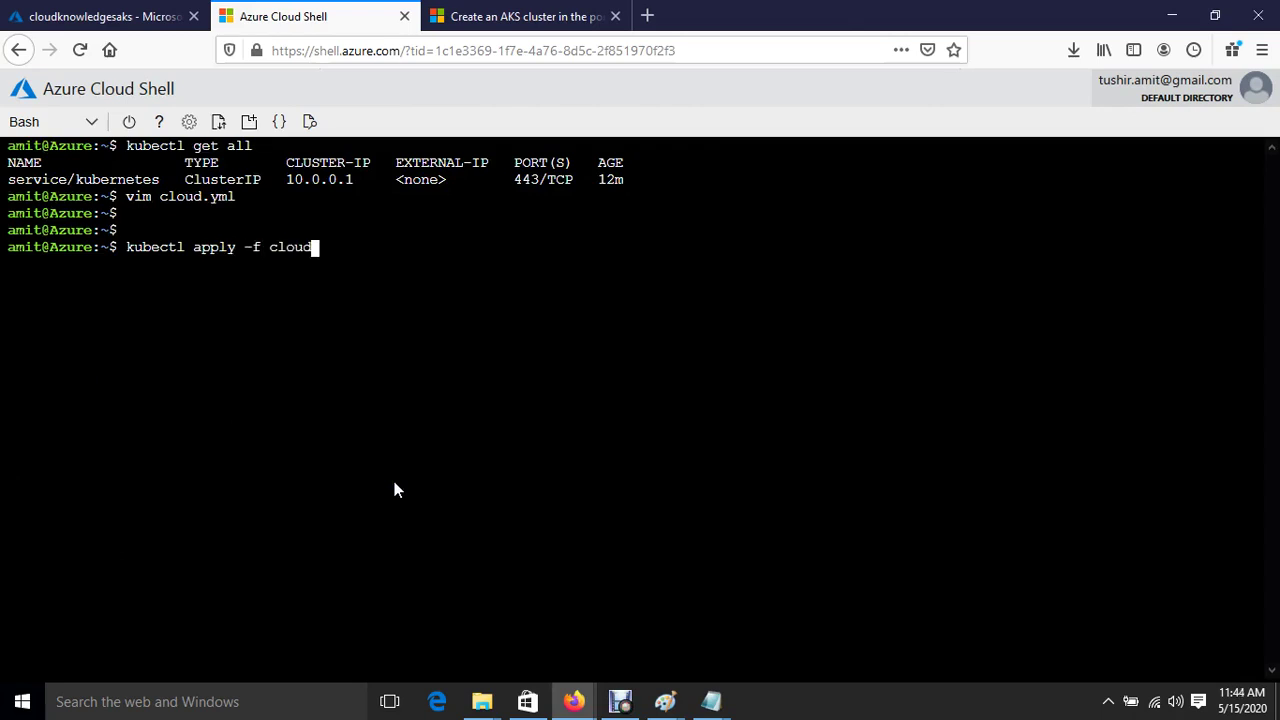
type(".yml")
key("Return")
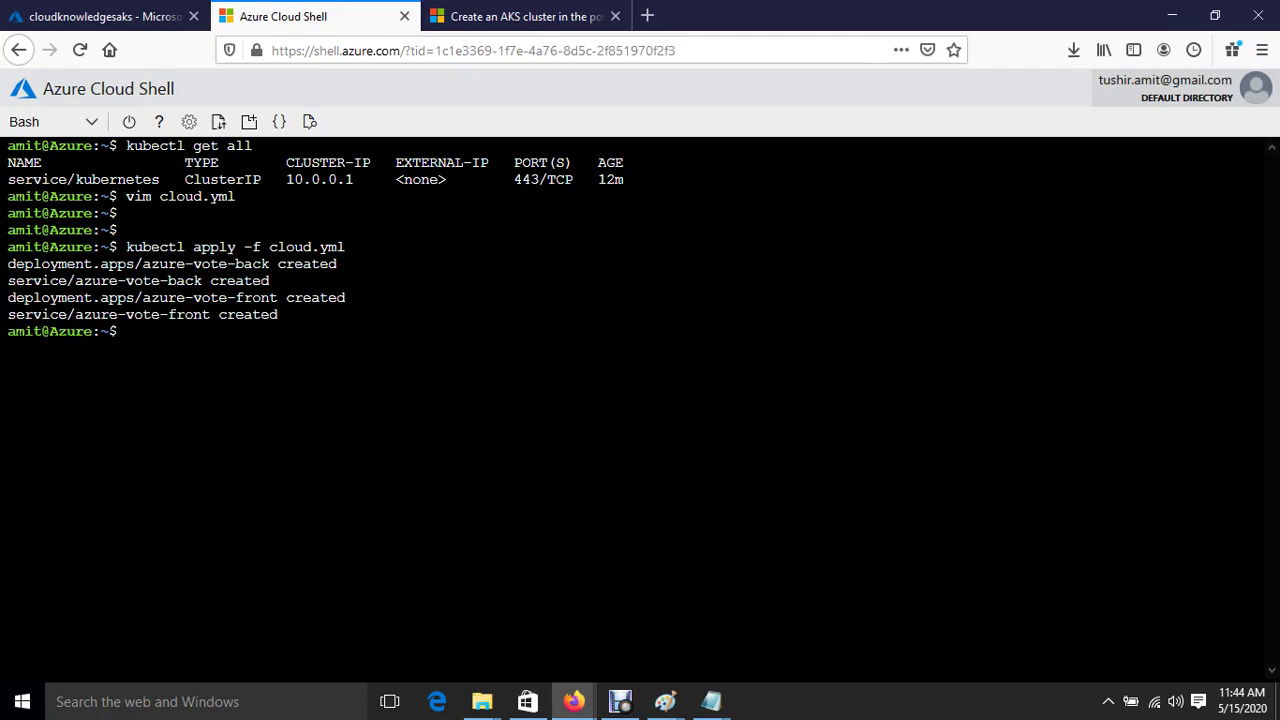
List the cluster's pods with kubectl get pod
type("kubectl get ge all")
key("Return")
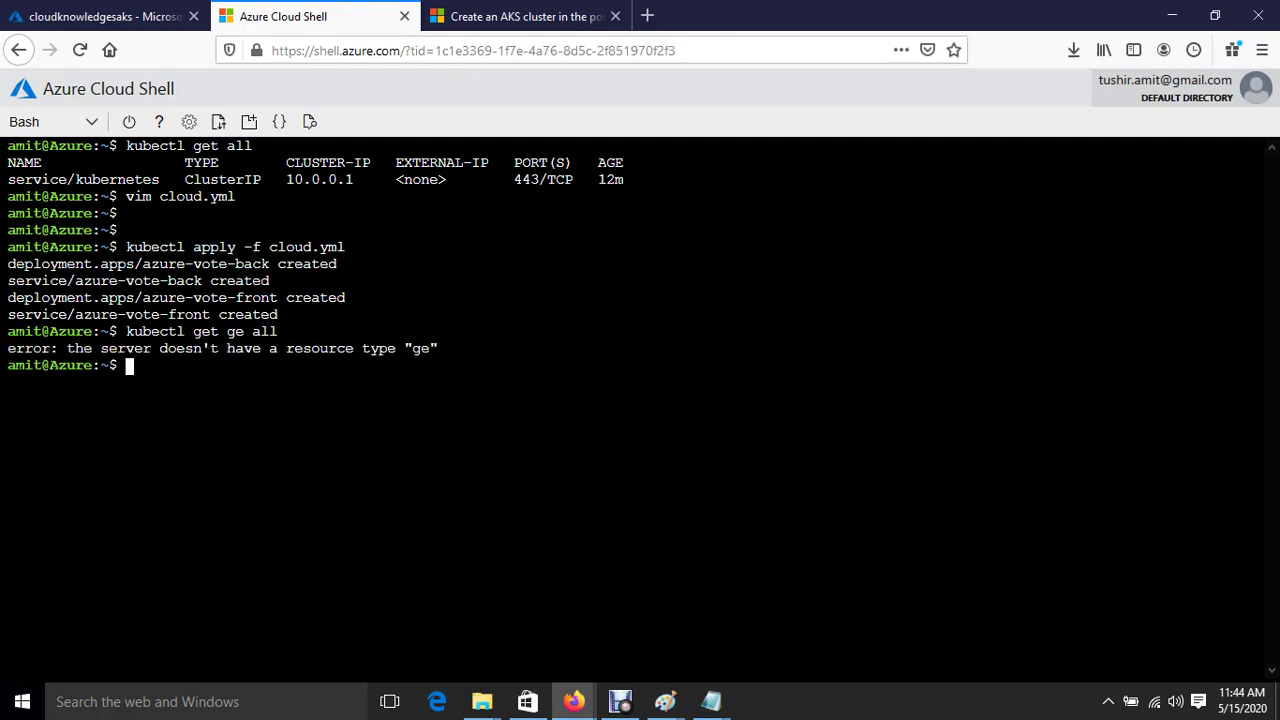
key("Up")
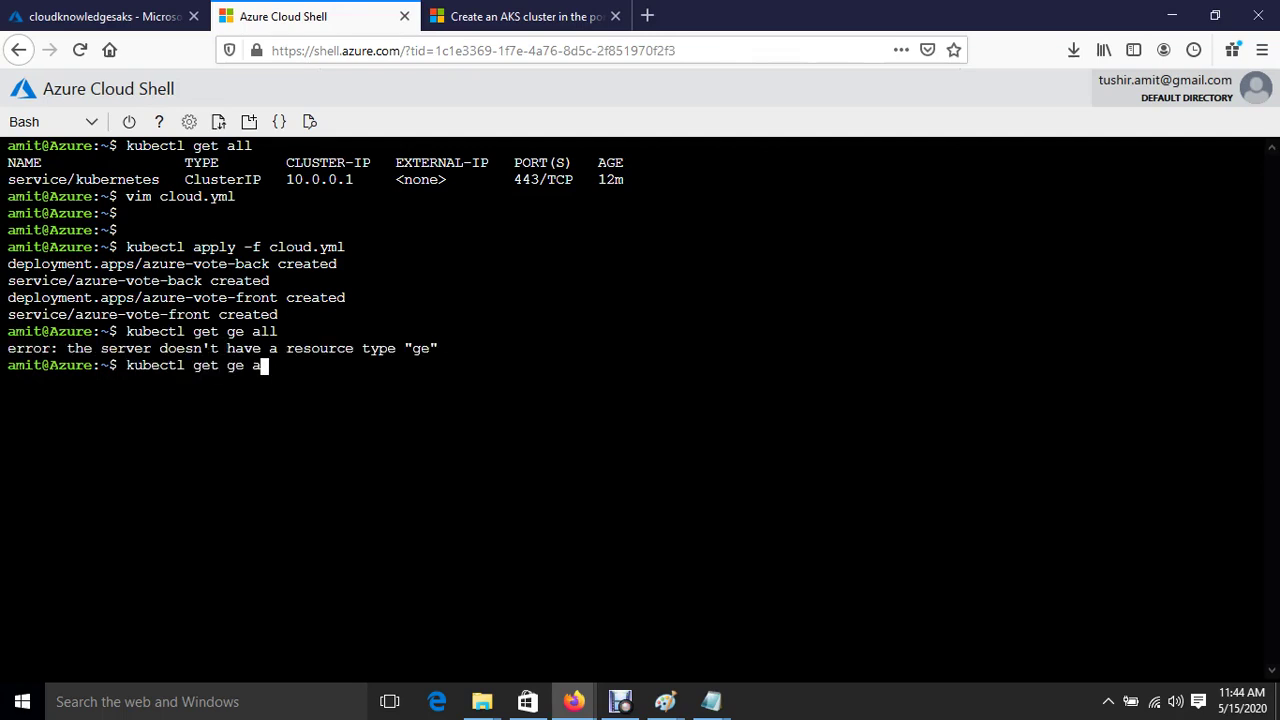
key("BackSpace")
key("BackSpace")
key("BackSpace")
key("BackSpace")
type("pod")
key("Return")
Clear the terminal and rerun kubectl get pod several times to monitor the status of the azure-vote pods
key("ctrl+l")
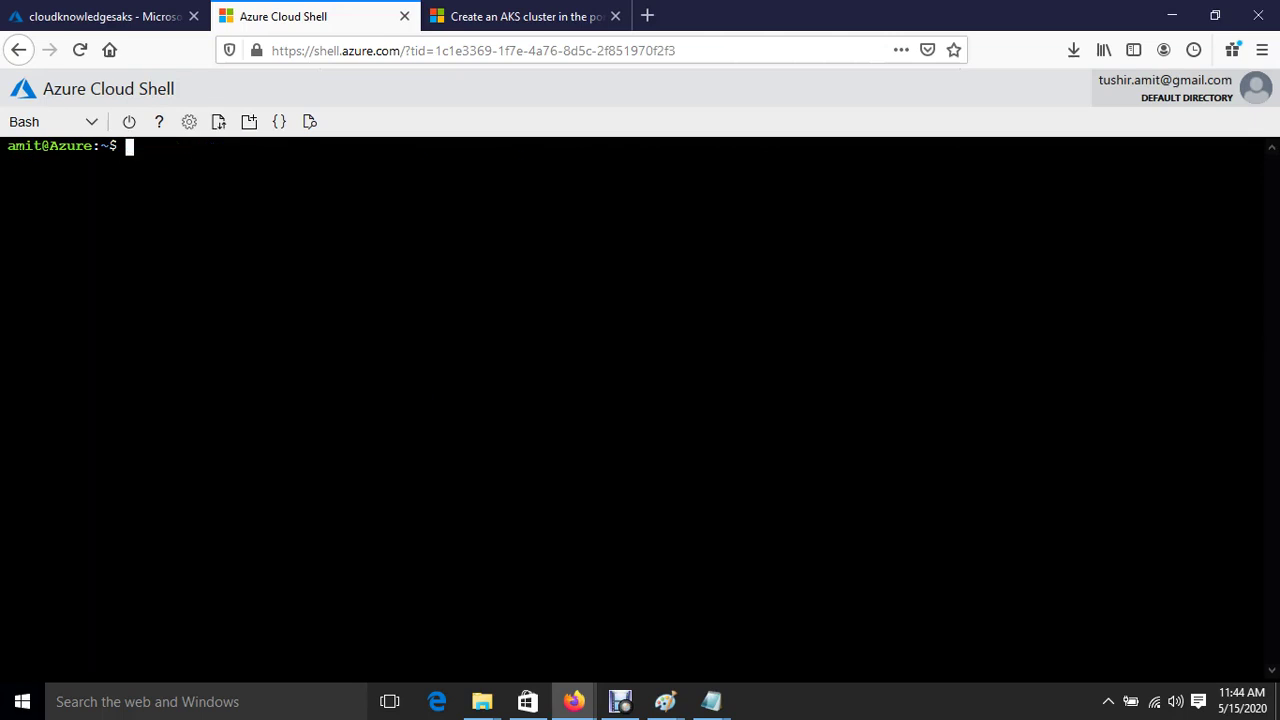
key("Up")
key("Return")
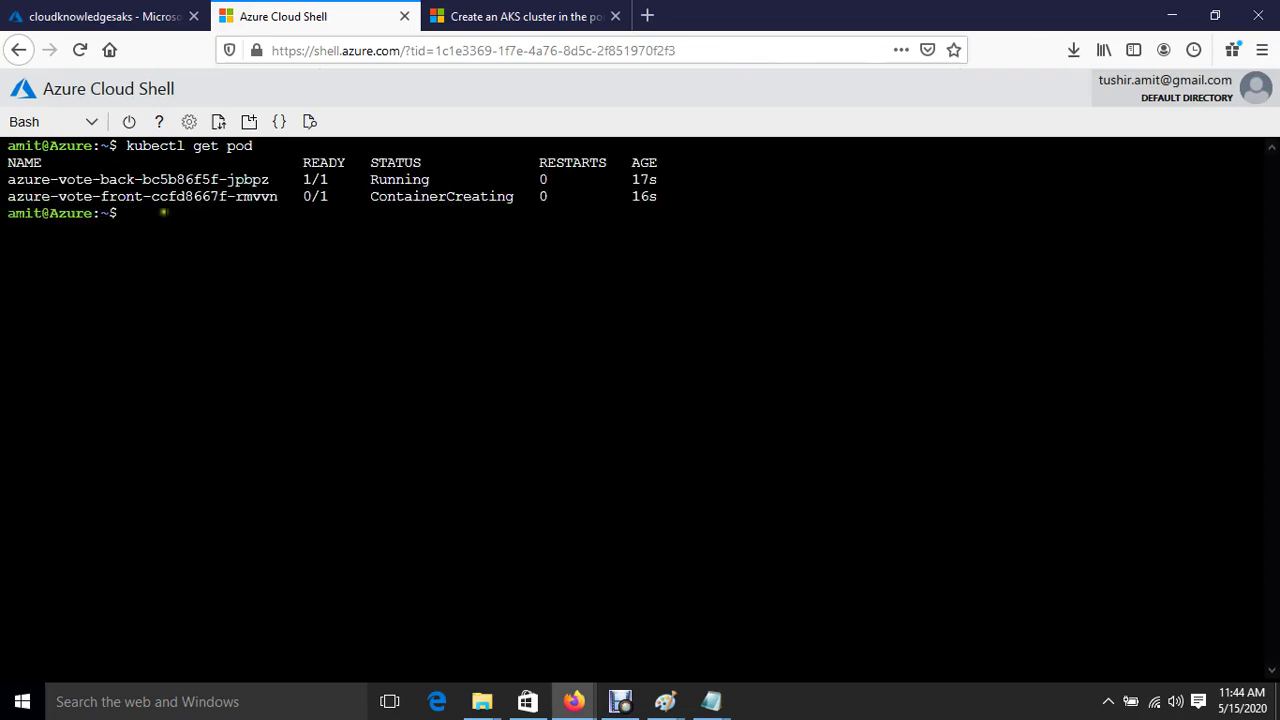
left_click_drag(200, 196, 597, 202)
left_click(446, 300)
key("Up")
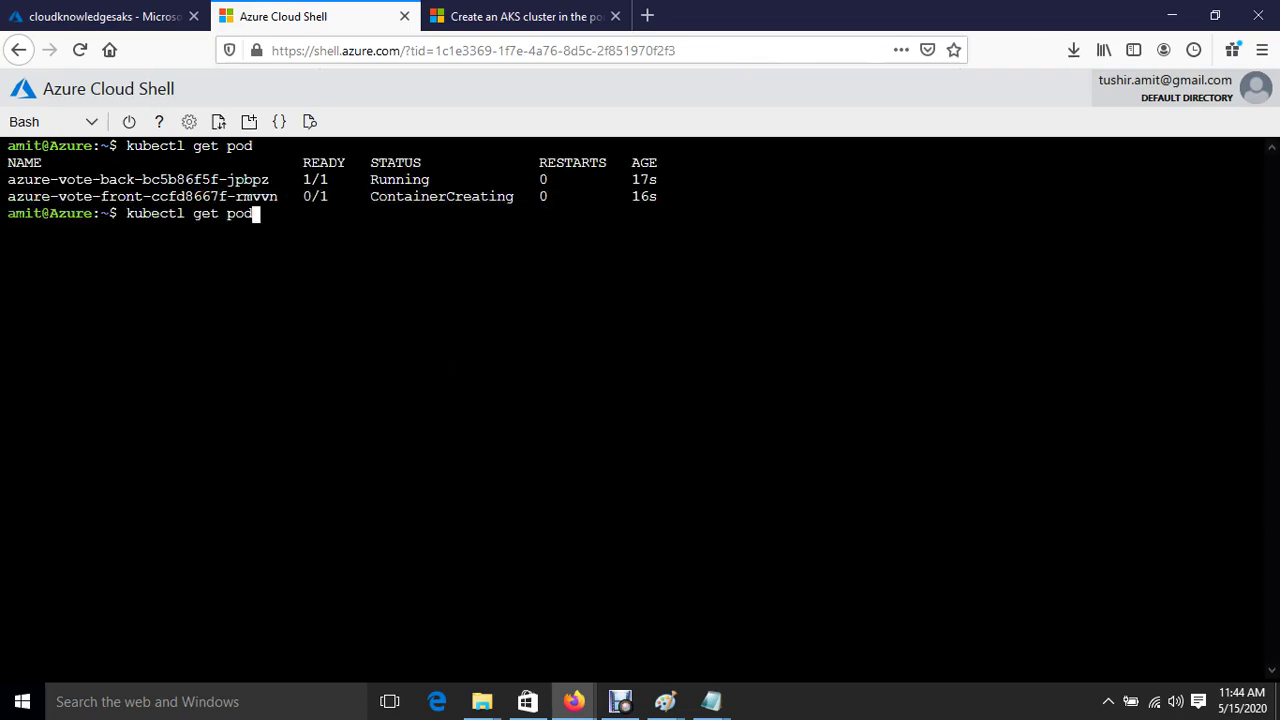
key("Return")
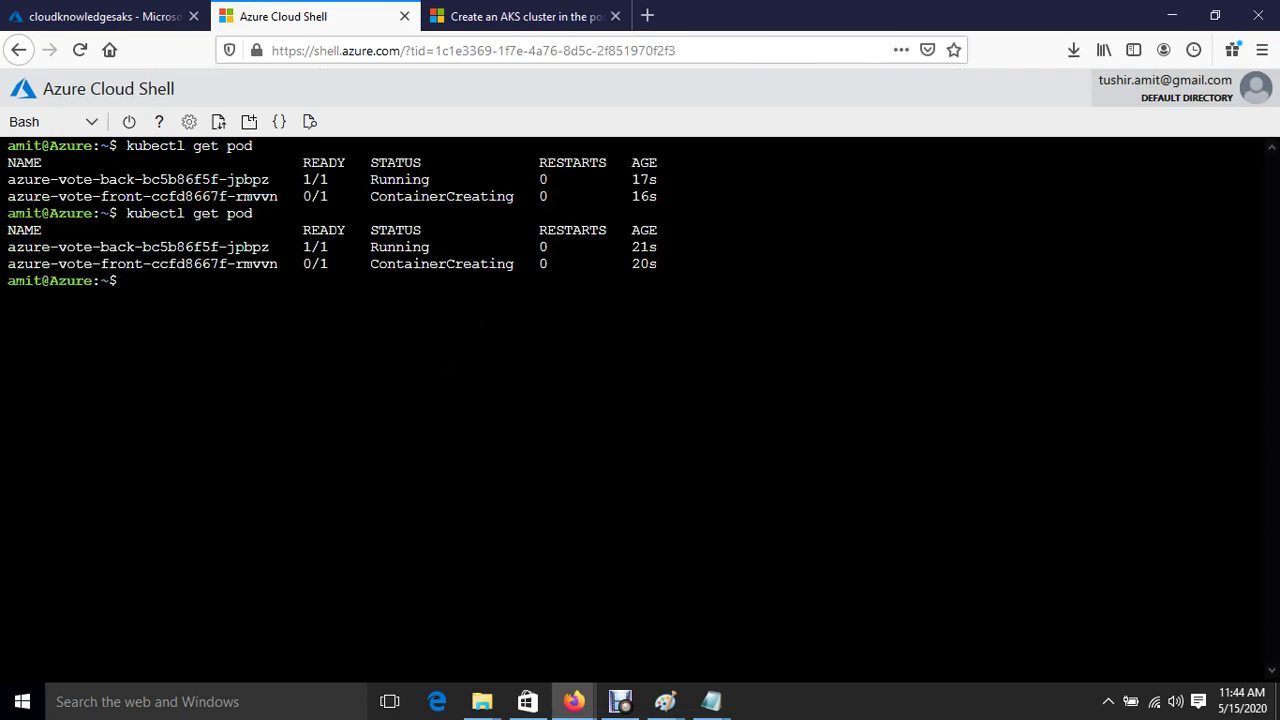
key("Up")
key("Return")
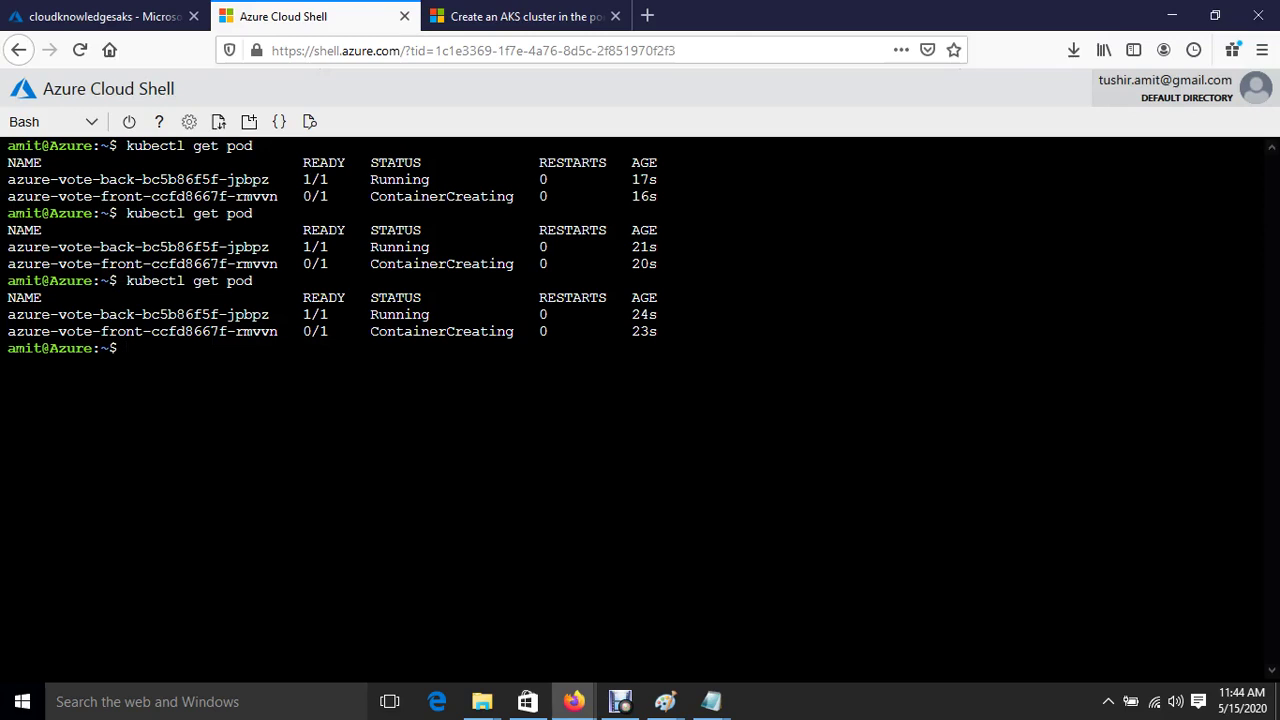
key("Up")
key("Return")
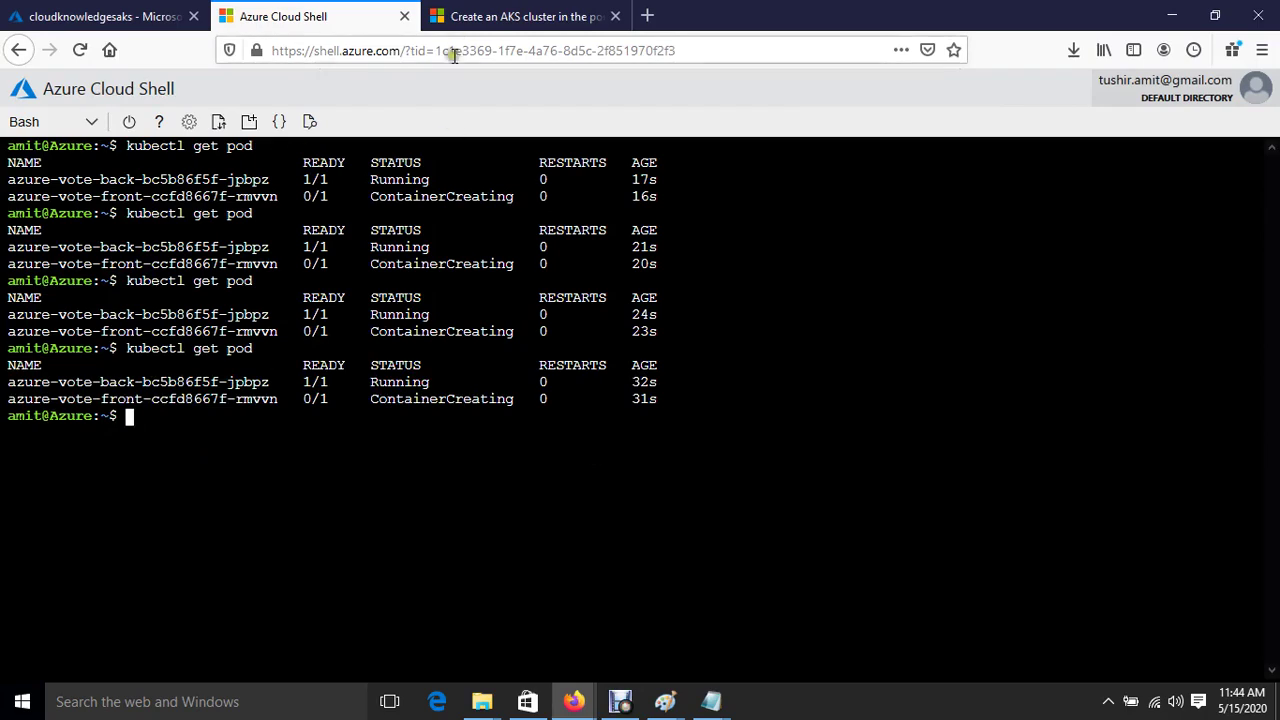
Look through the quickstart article's application testing section, including the external IP output and the Azure Voting App picture
left_click(491, 15)
scroll(601, 445, "down", 8)
scroll(603, 450, "down", 15)
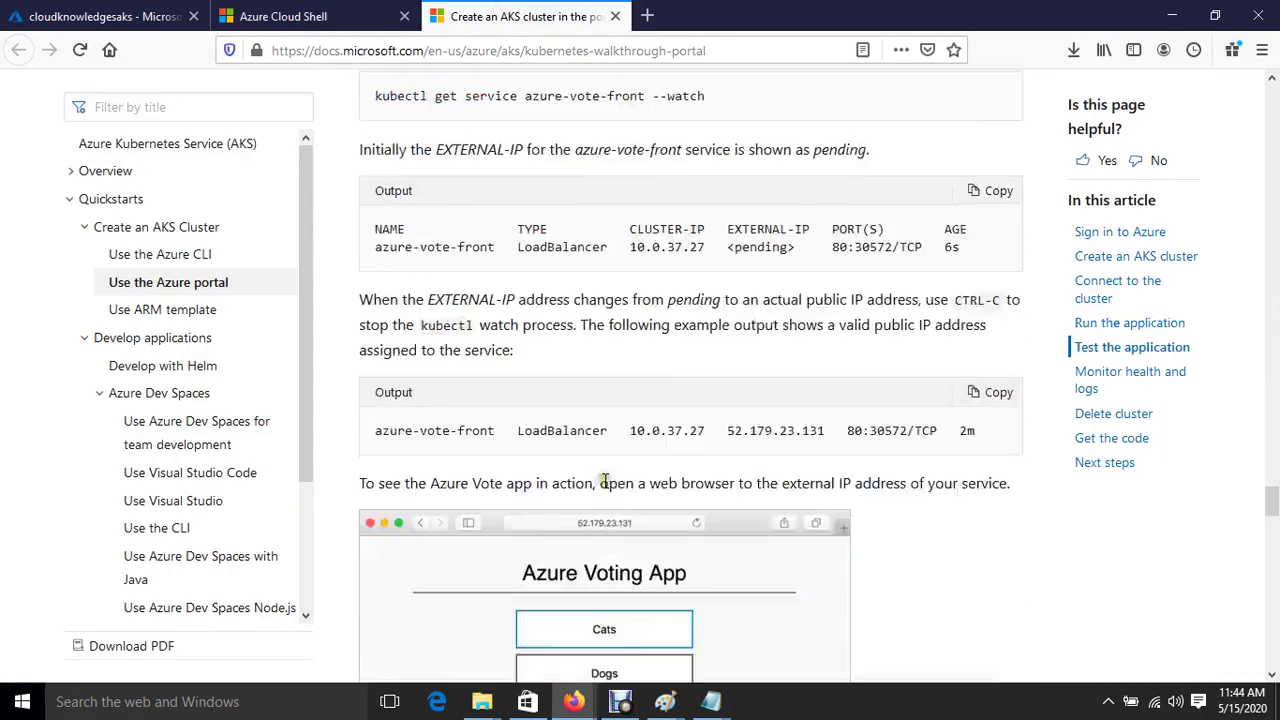
scroll(603, 480, "up", 5)
scroll(603, 450, "down", 3)
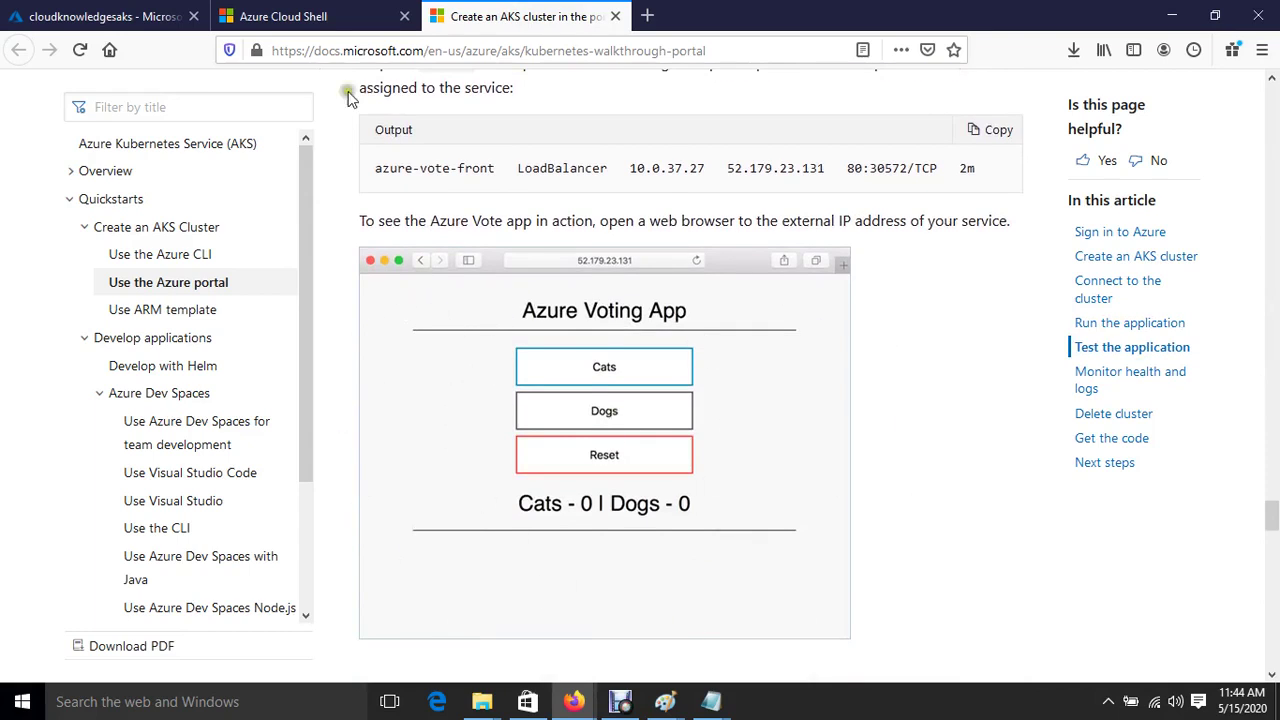
Return to Azure Cloud Shell and recheck the azure-vote pods with kubectl get pod
left_click(305, 14)
key("Up")
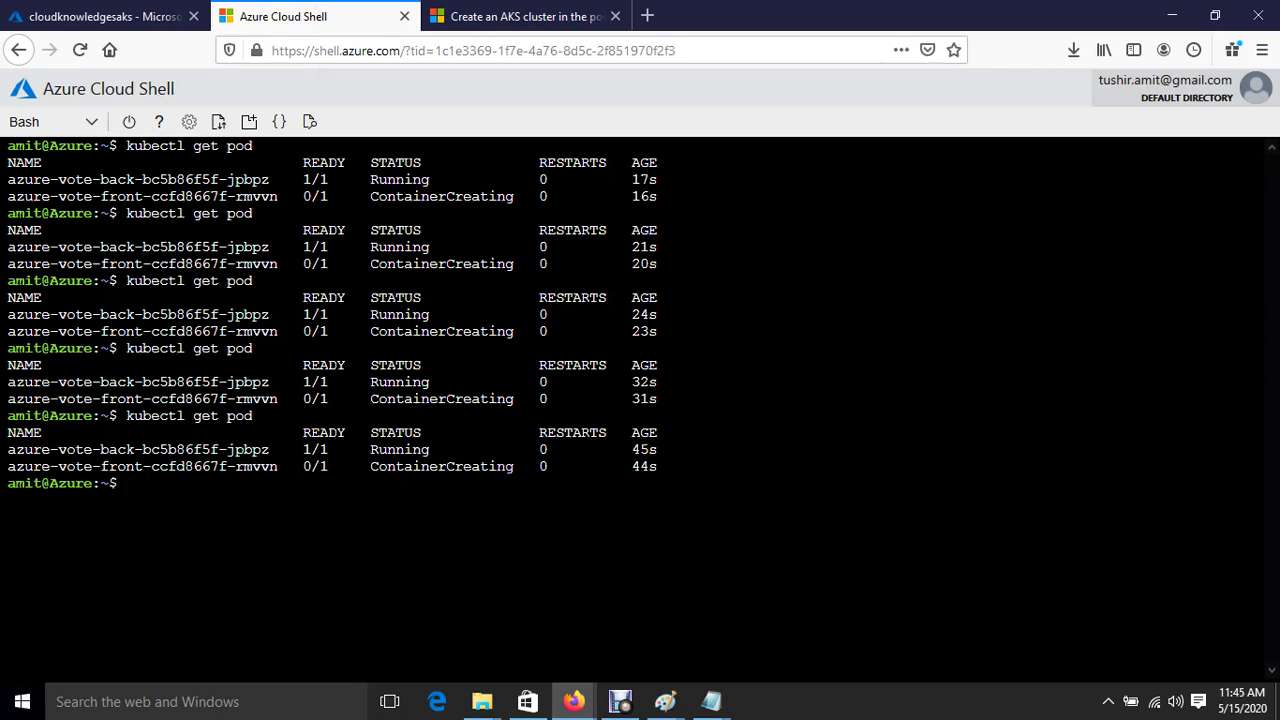
key("Up")
key("Return")
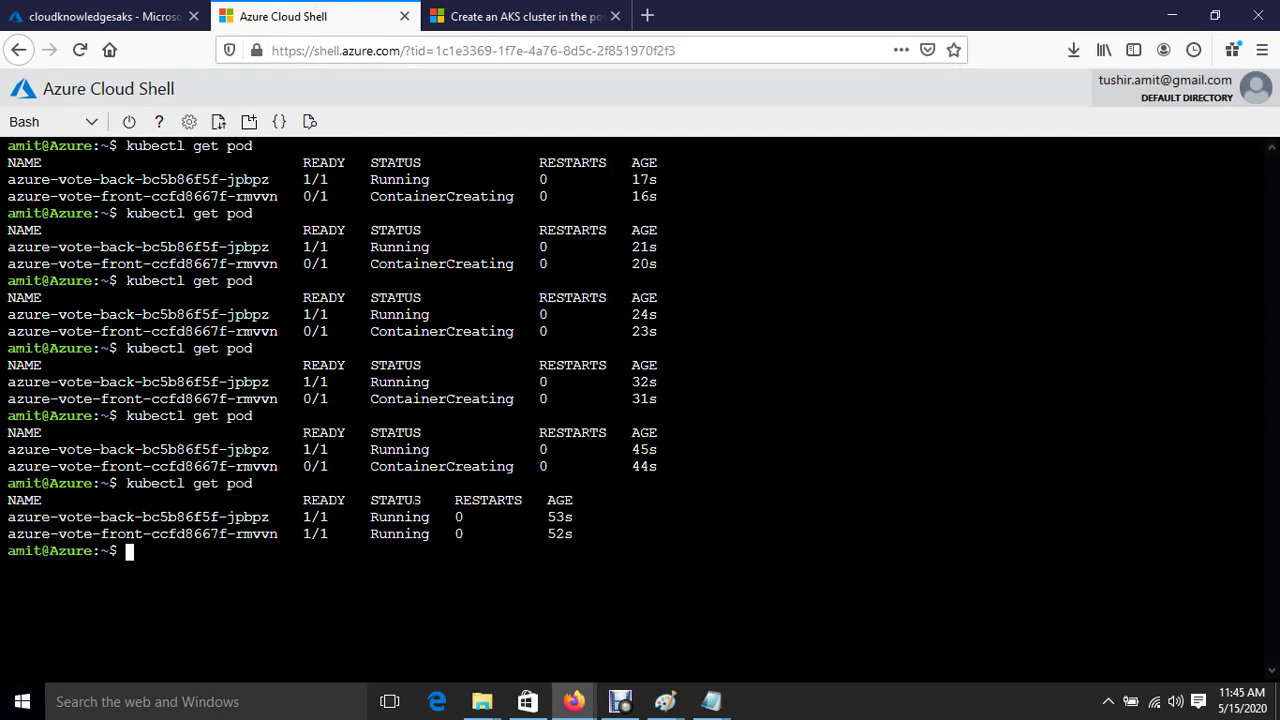
Clear the terminal, list the services with kubectl get service, and highlight the azure-vote-front and azure-vote-back entries
key("ctrl+l")
type("kube")
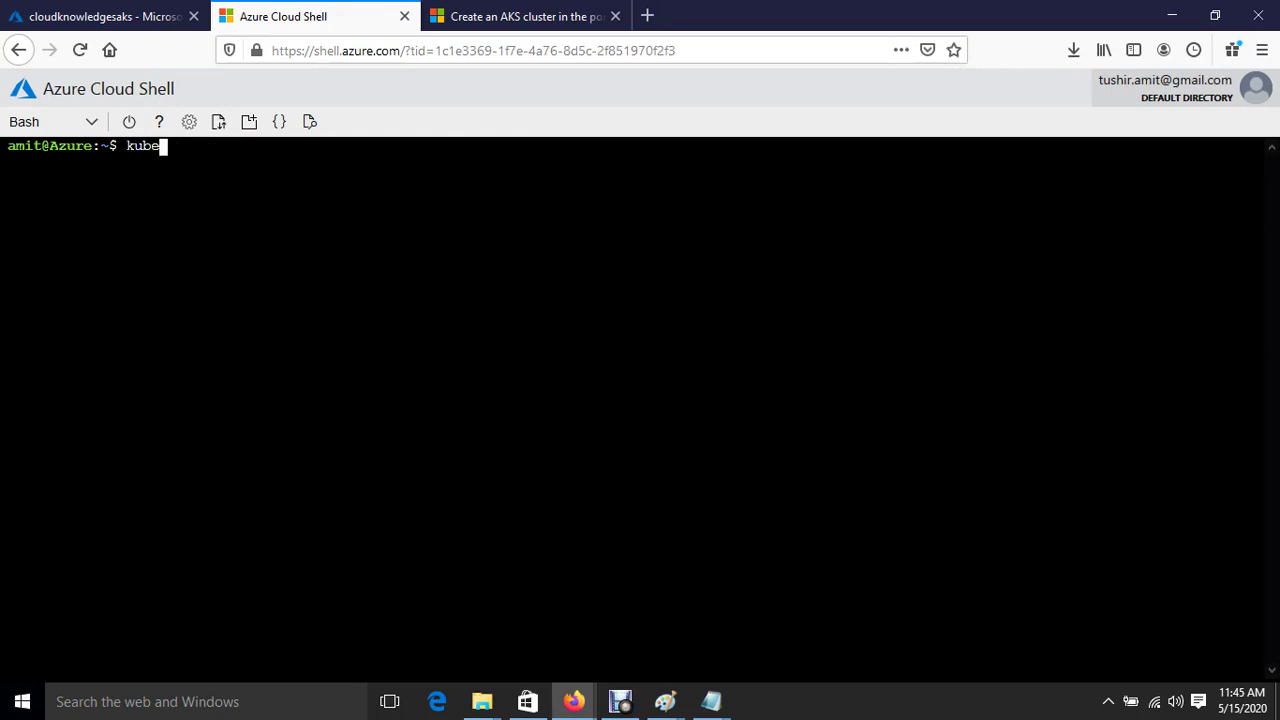
type("ctl get service")
key("Return")
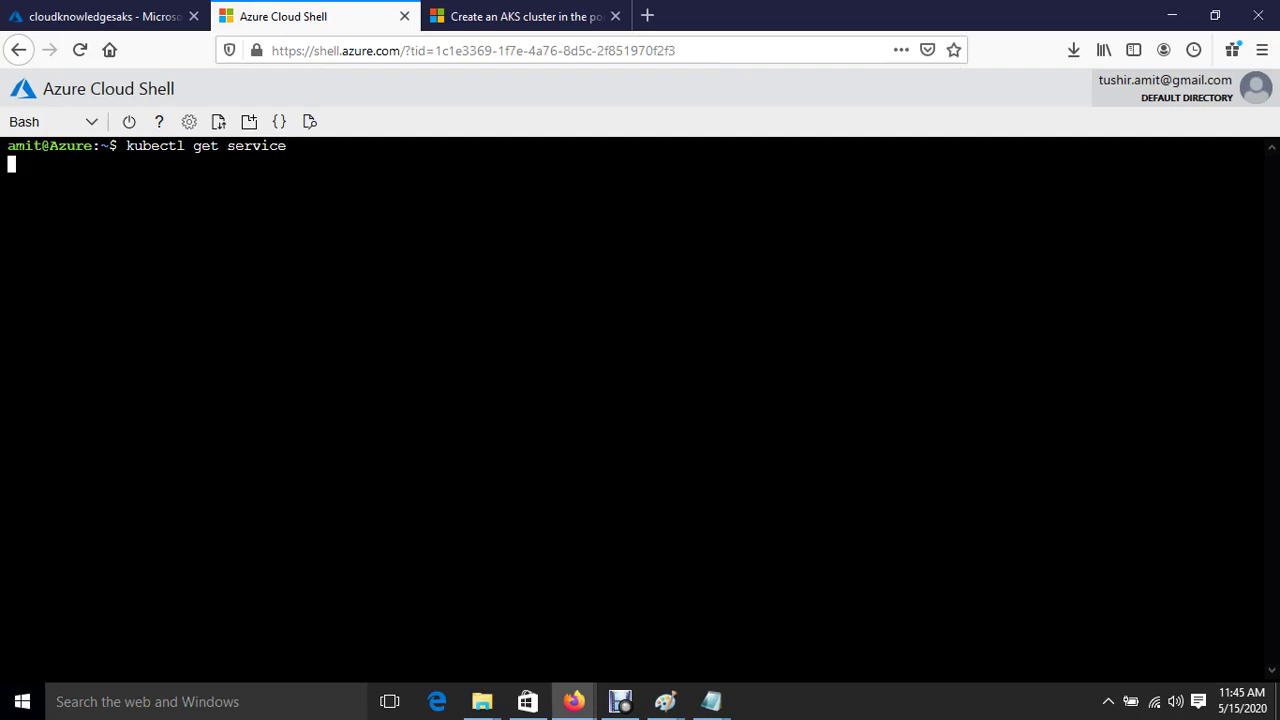
left_click_drag(33, 196, 276, 200)
left_click(338, 244)
left_click_drag(45, 196, 145, 200)
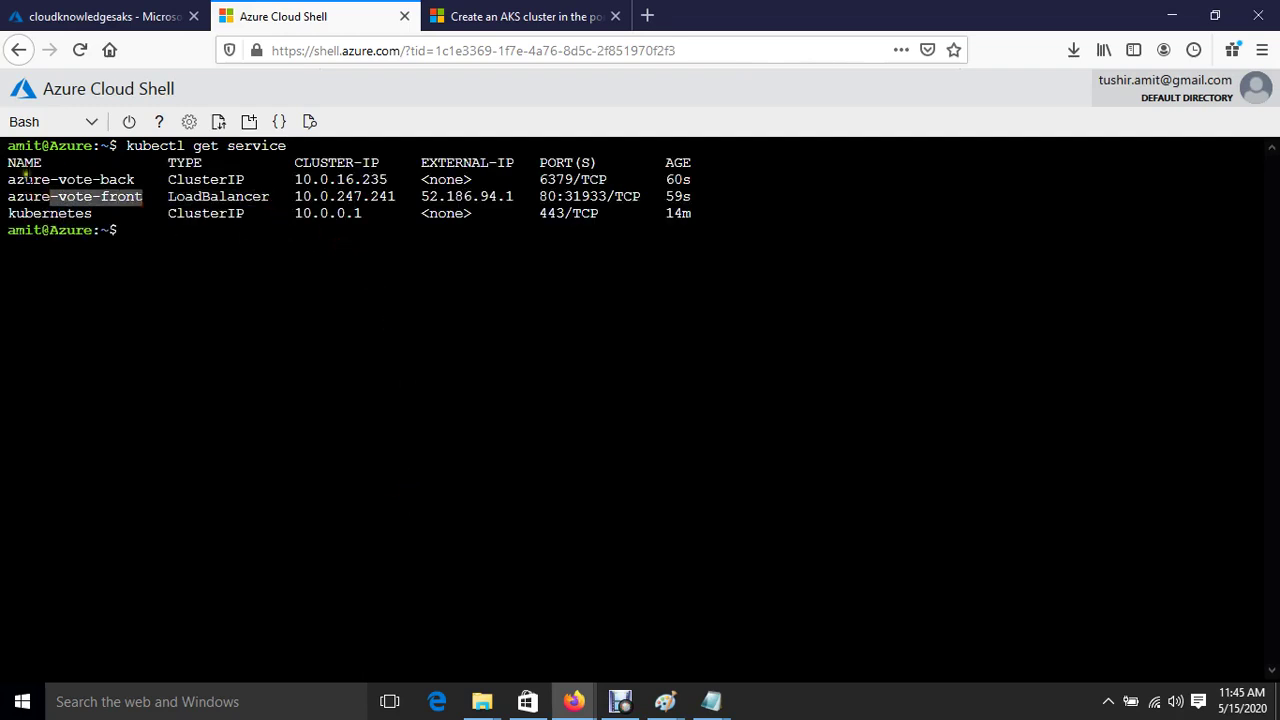
left_click_drag(24, 180, 232, 182)
left_click(388, 271)
Copy the azure-vote-front external IP 52.186.94.1 and open that address in a new browser tab
left_click_drag(419, 197, 512, 197)
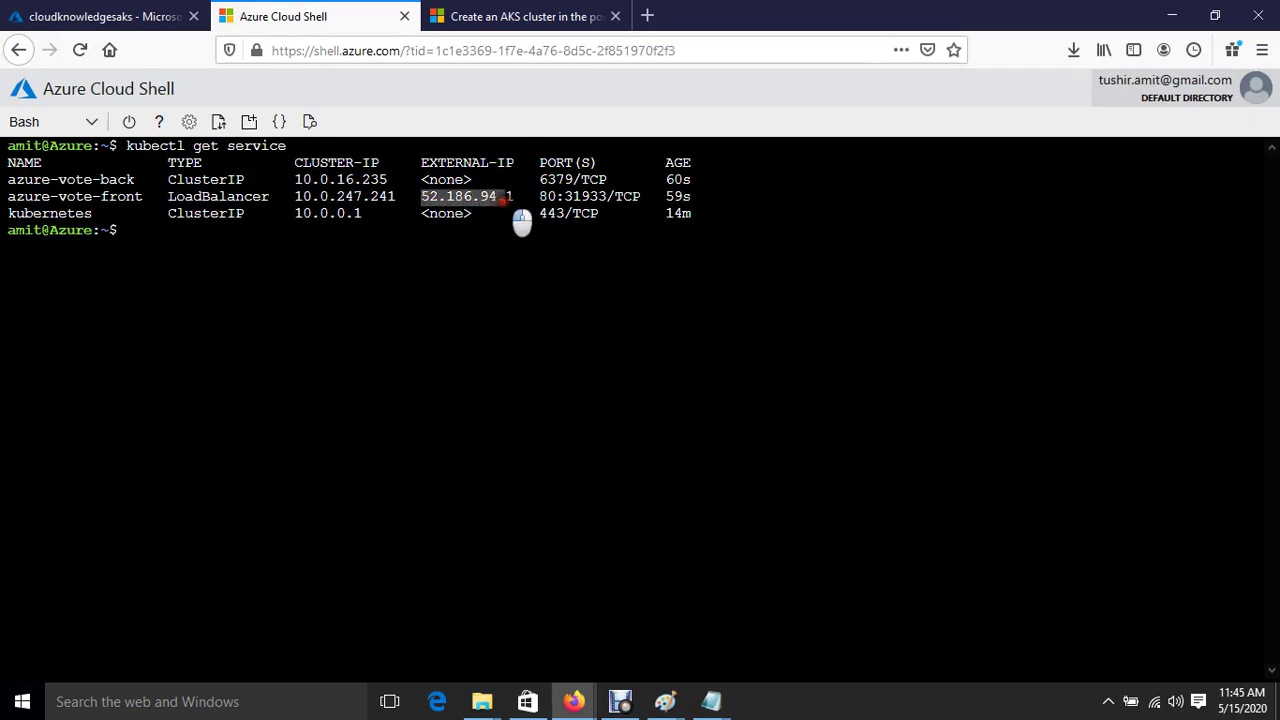
right_click(498, 193)
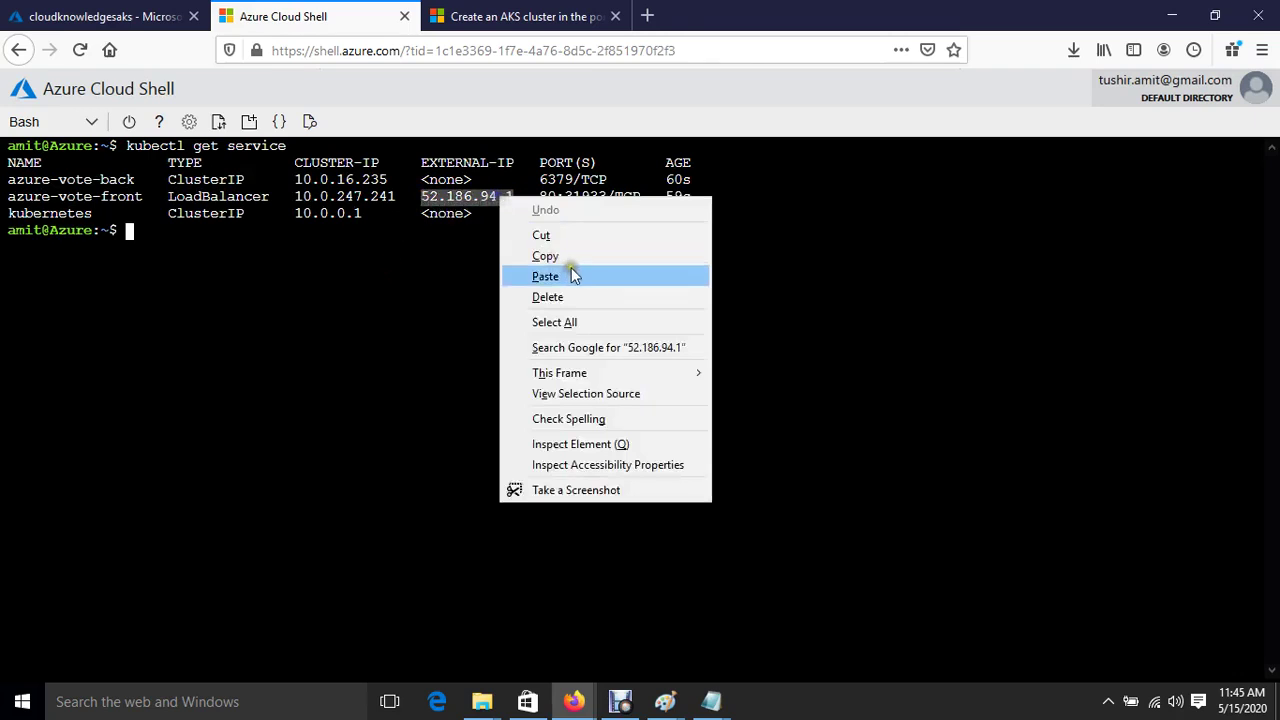
left_click(575, 256)
left_click(648, 16)
left_click(553, 48)
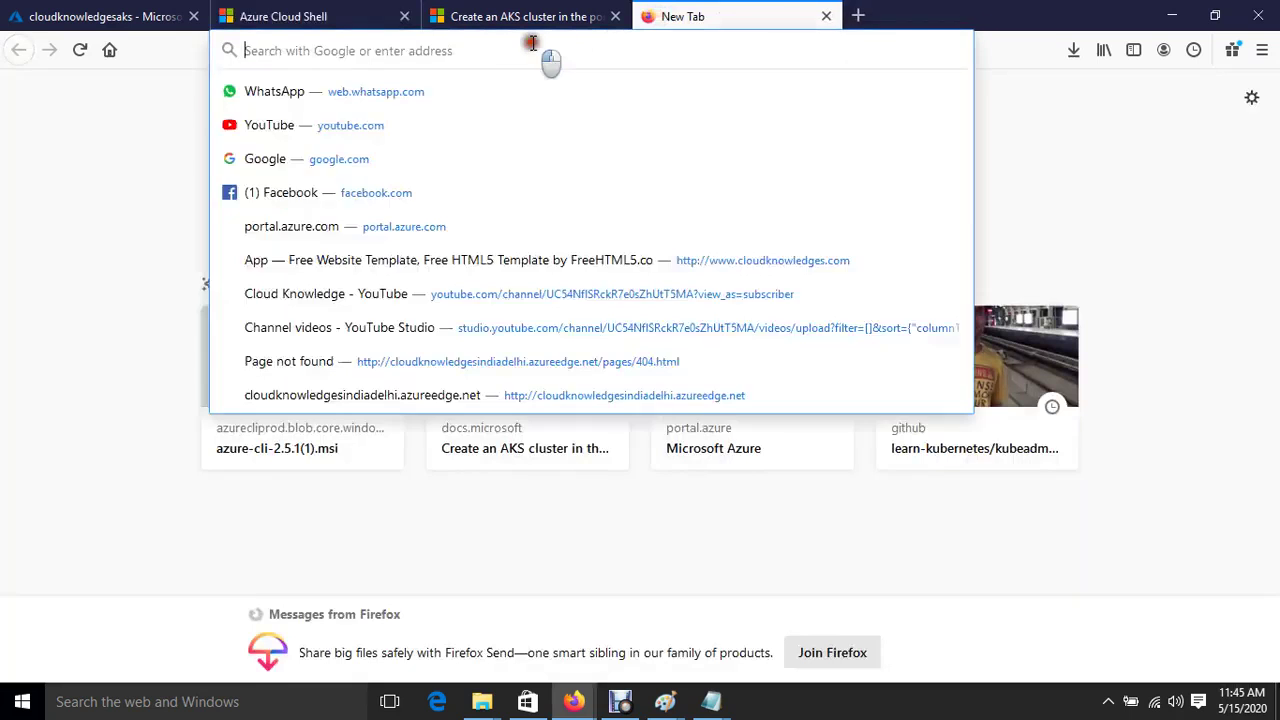
key("ctrl+v")
key("Return")
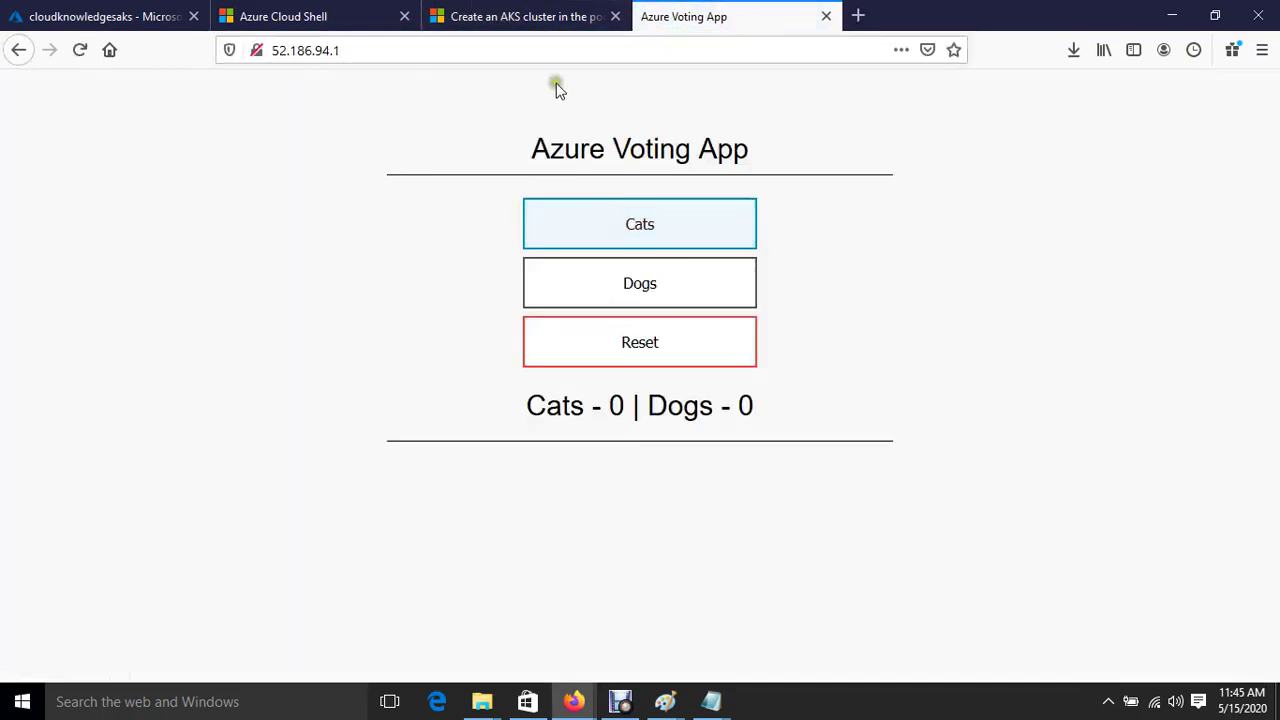
Highlight the Azure Voting App page's title and its Cats and Dogs vote counts
left_click(548, 245)
left_click_drag(535, 150, 877, 147)
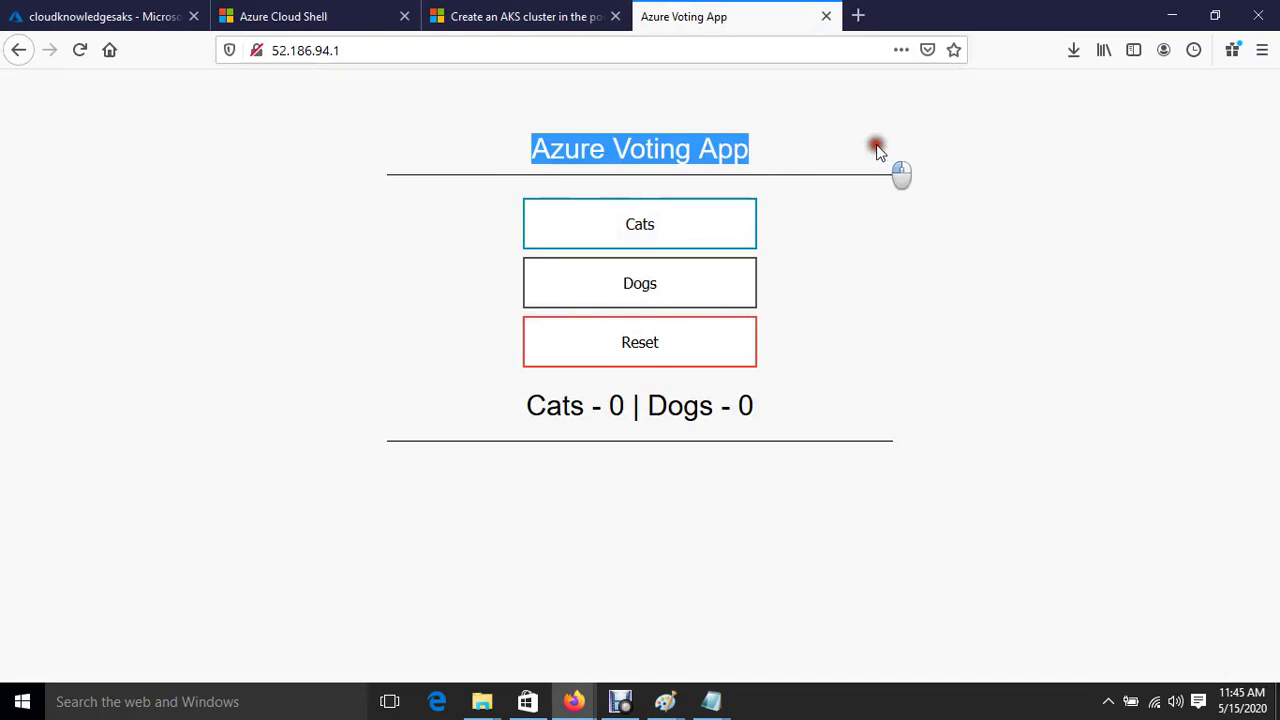
left_click(425, 228)
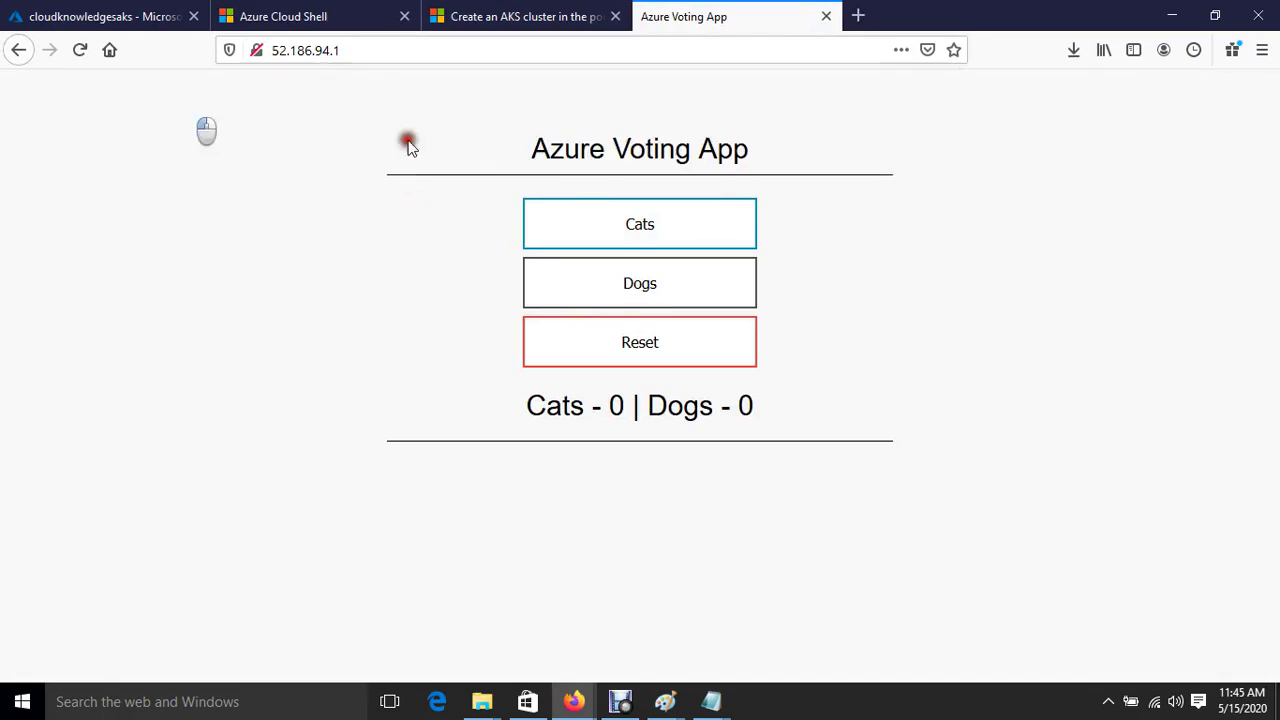
left_click_drag(406, 143, 1043, 457)
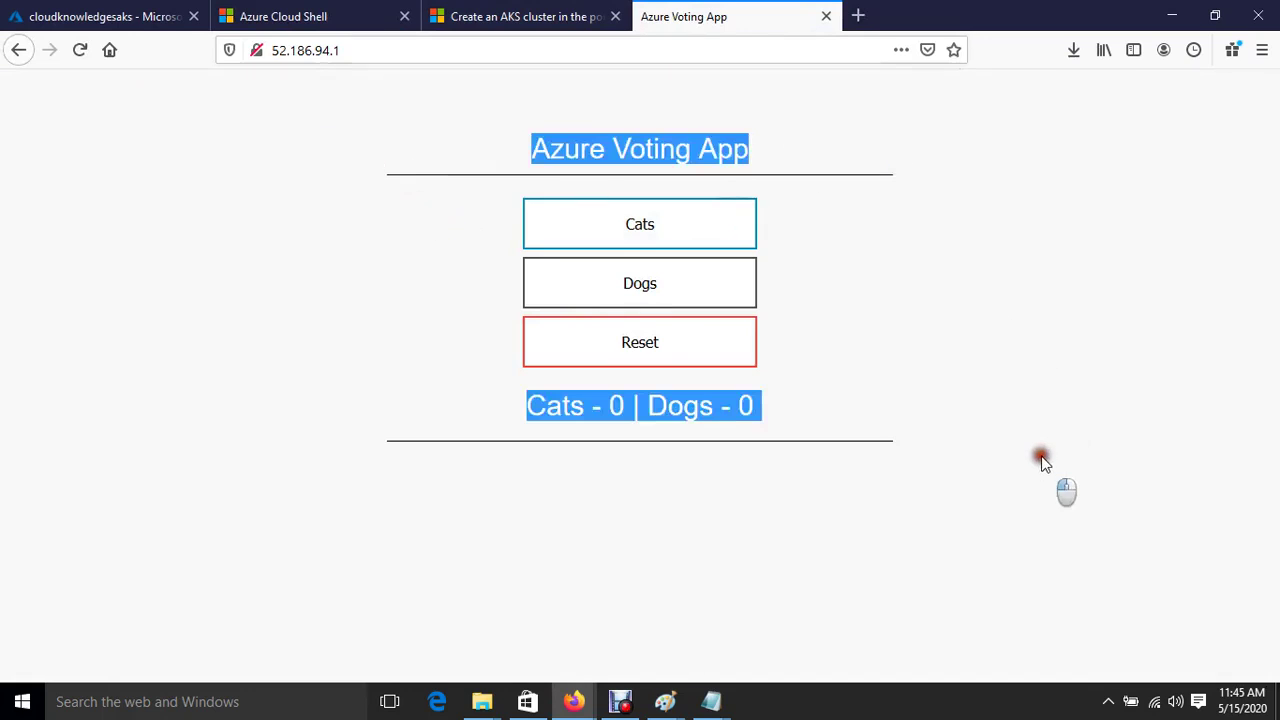
Return to the cloudknowledgesaks portal's Cloud Shell and delete the azure-vote application with kubectl delete -f cloud.yml, clearing the terminal
left_click(137, 12)
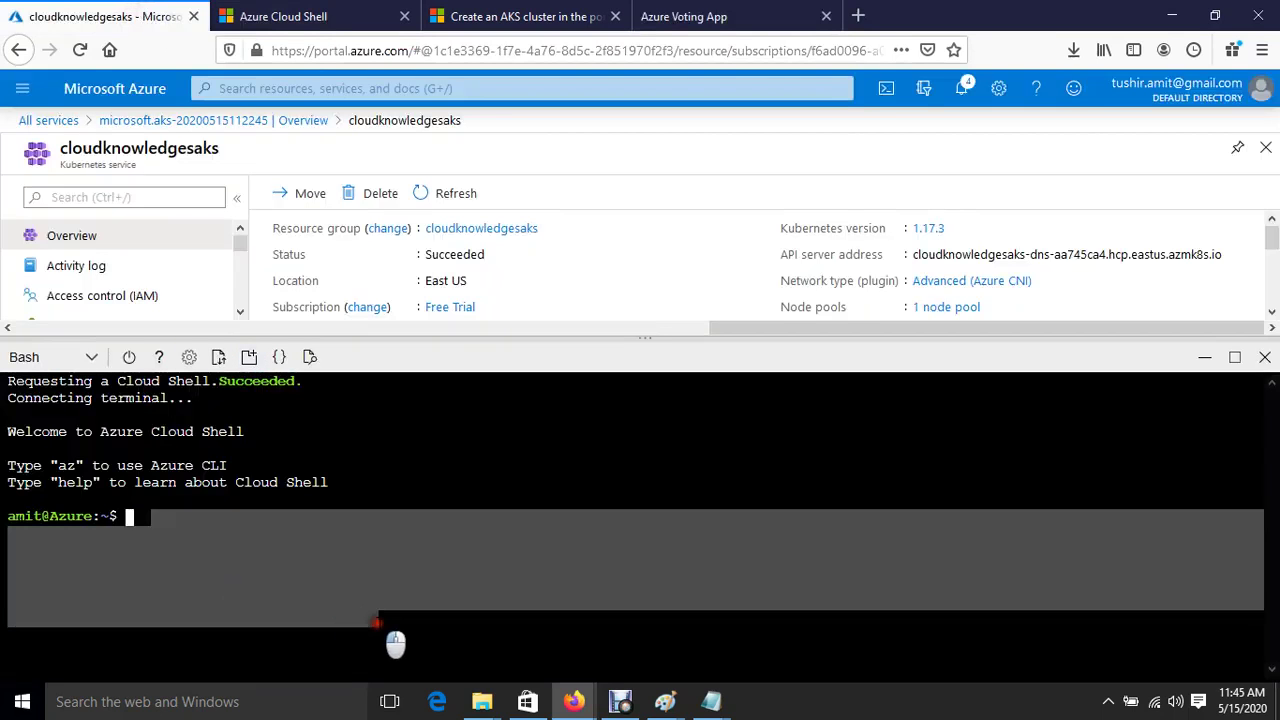
left_click(365, 605)
type("k")
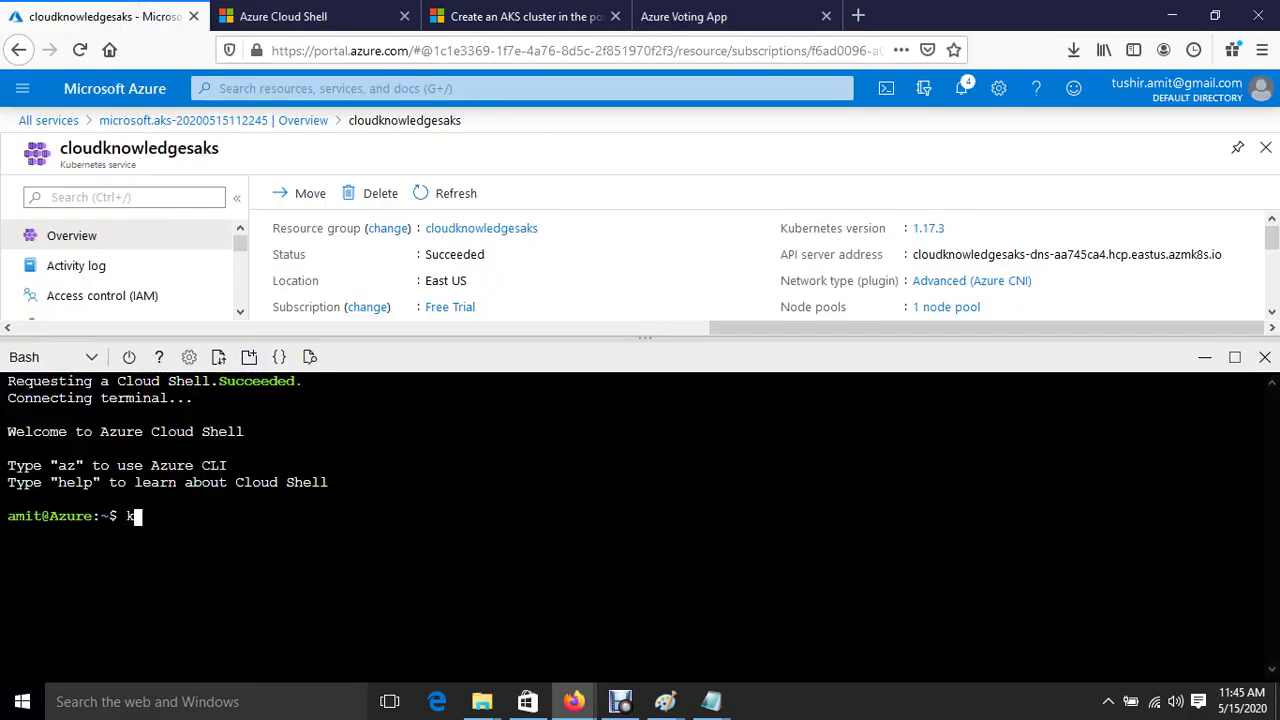
type("ubectl delet")
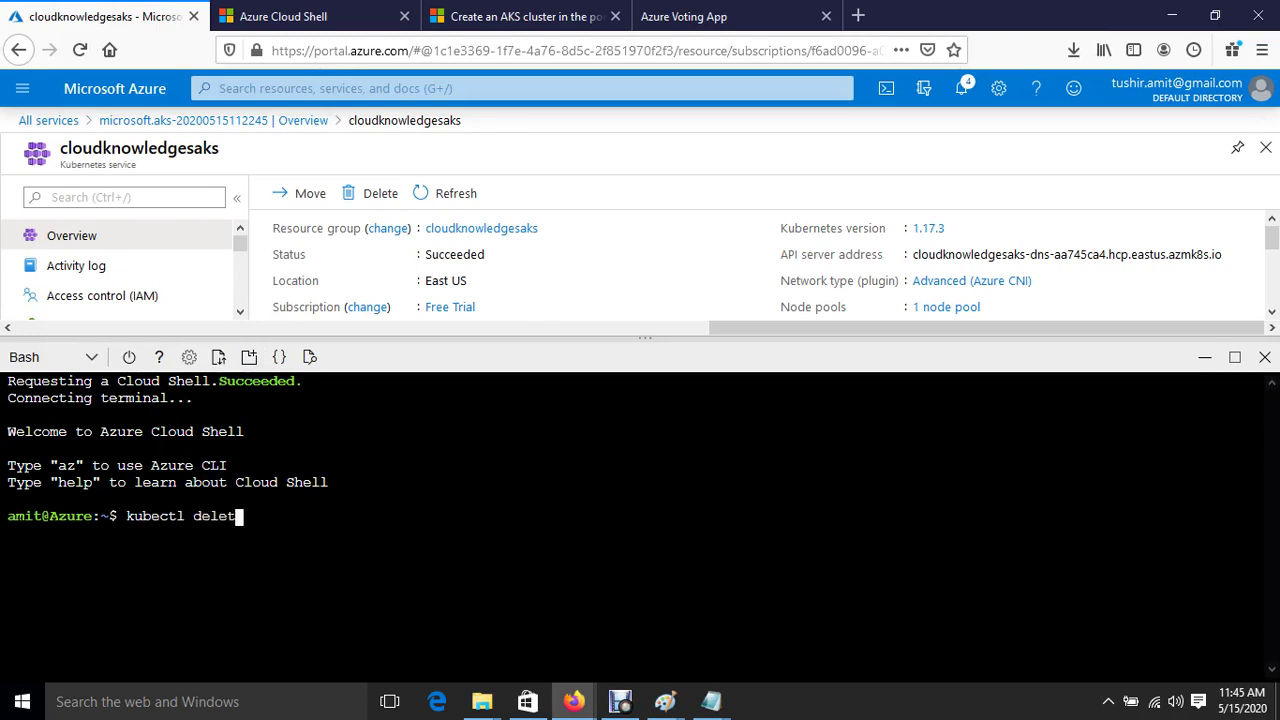
type("e -f cloud")
key("Tab")
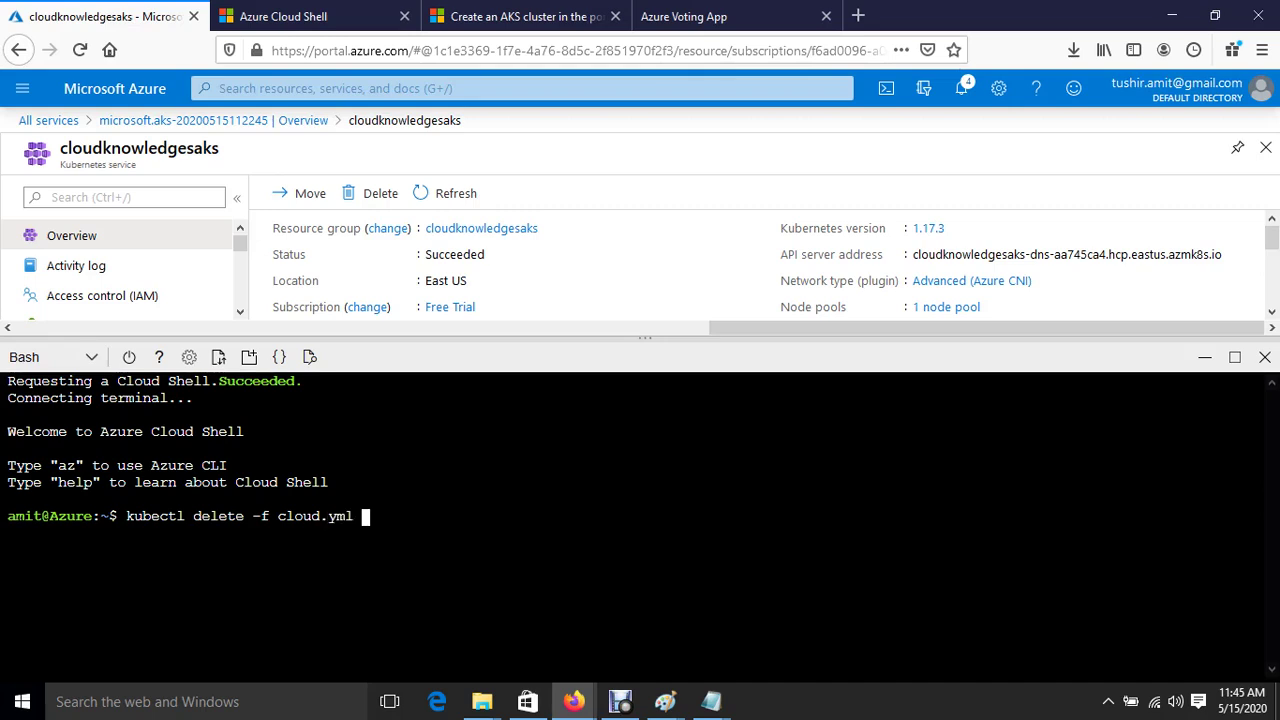
key("ctrl+l")
key("Return")
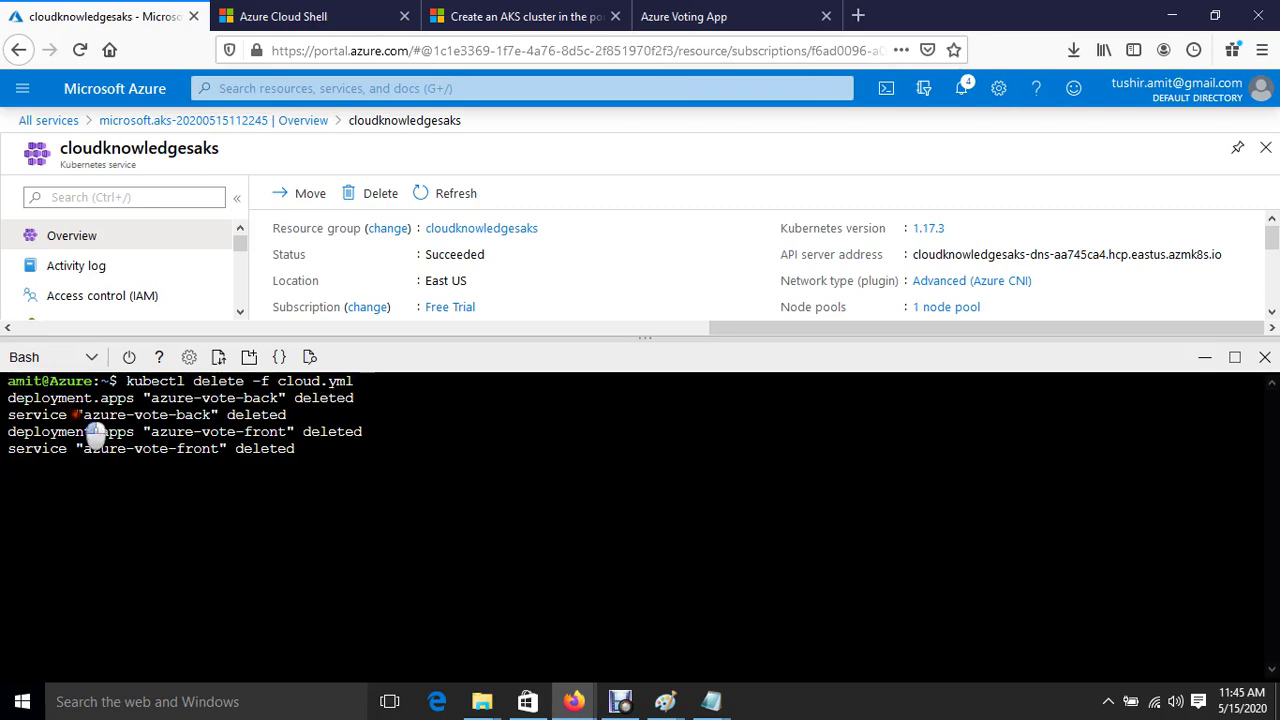
Review the deletion output for the azure-vote deployments and services, and list the remaining pods with kubectl get pods
left_click_drag(90, 420, 597, 600)
left_click(560, 517)
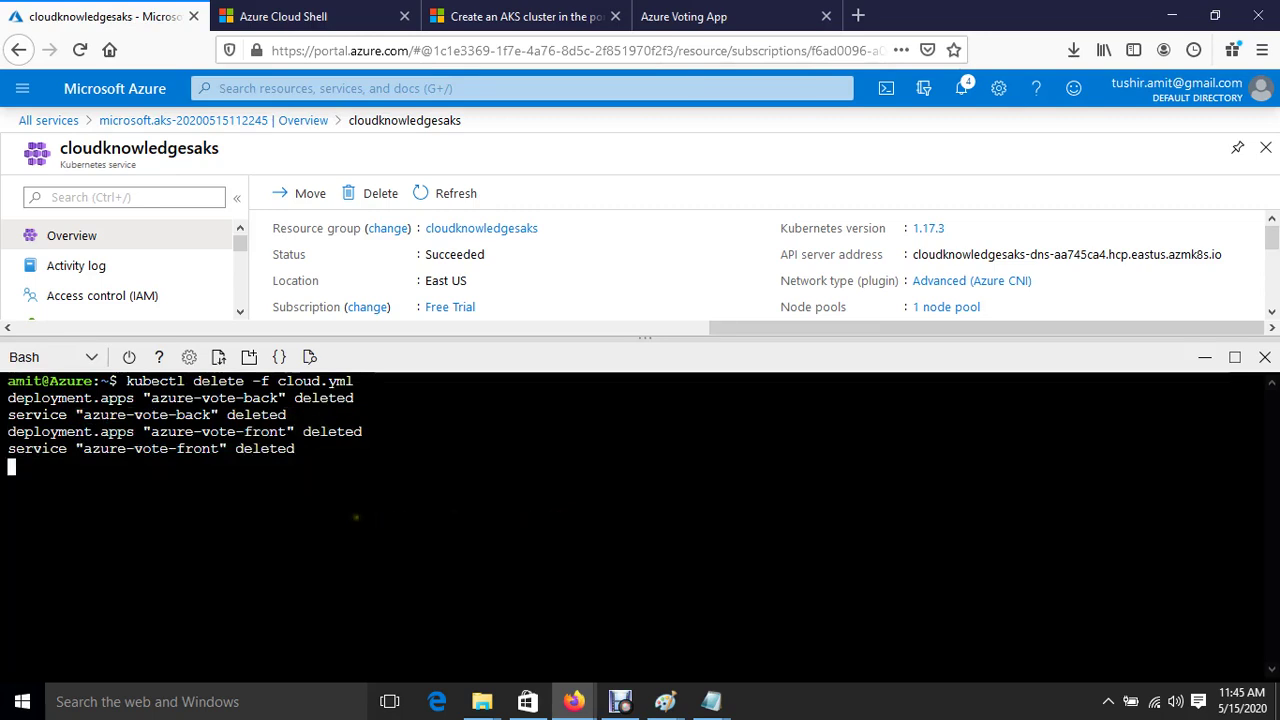
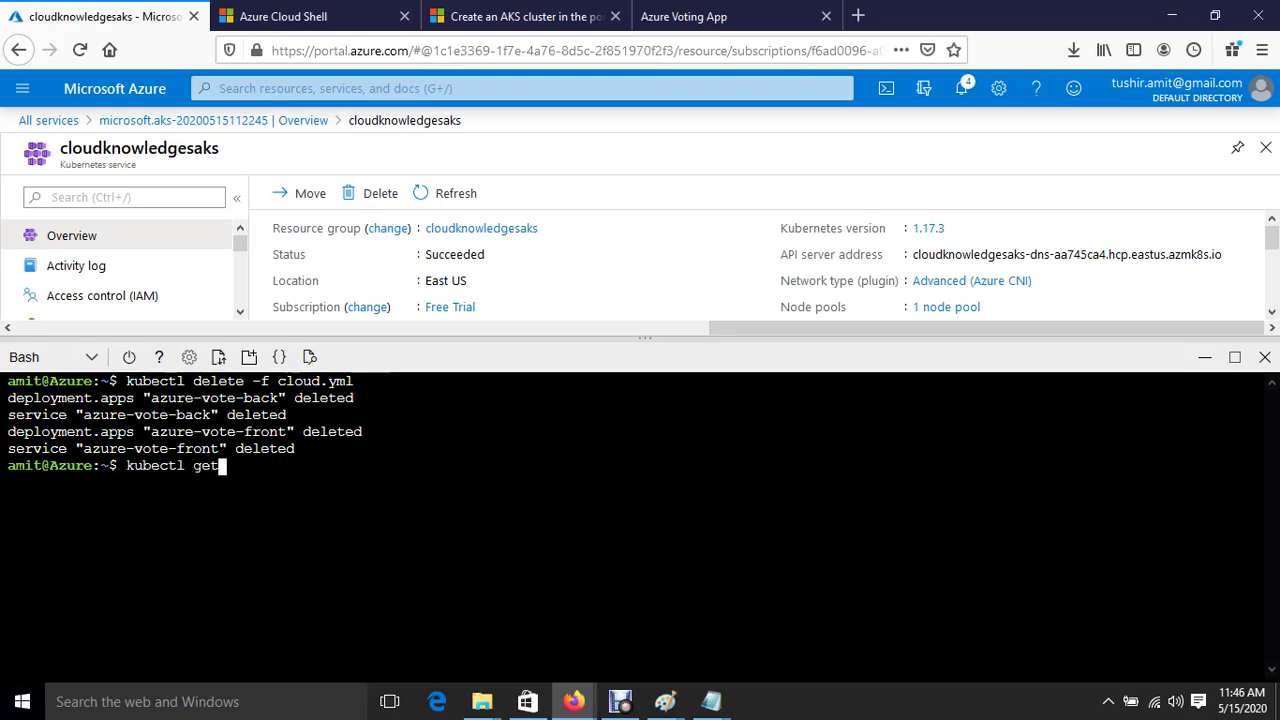
type("pods")
key("Return")
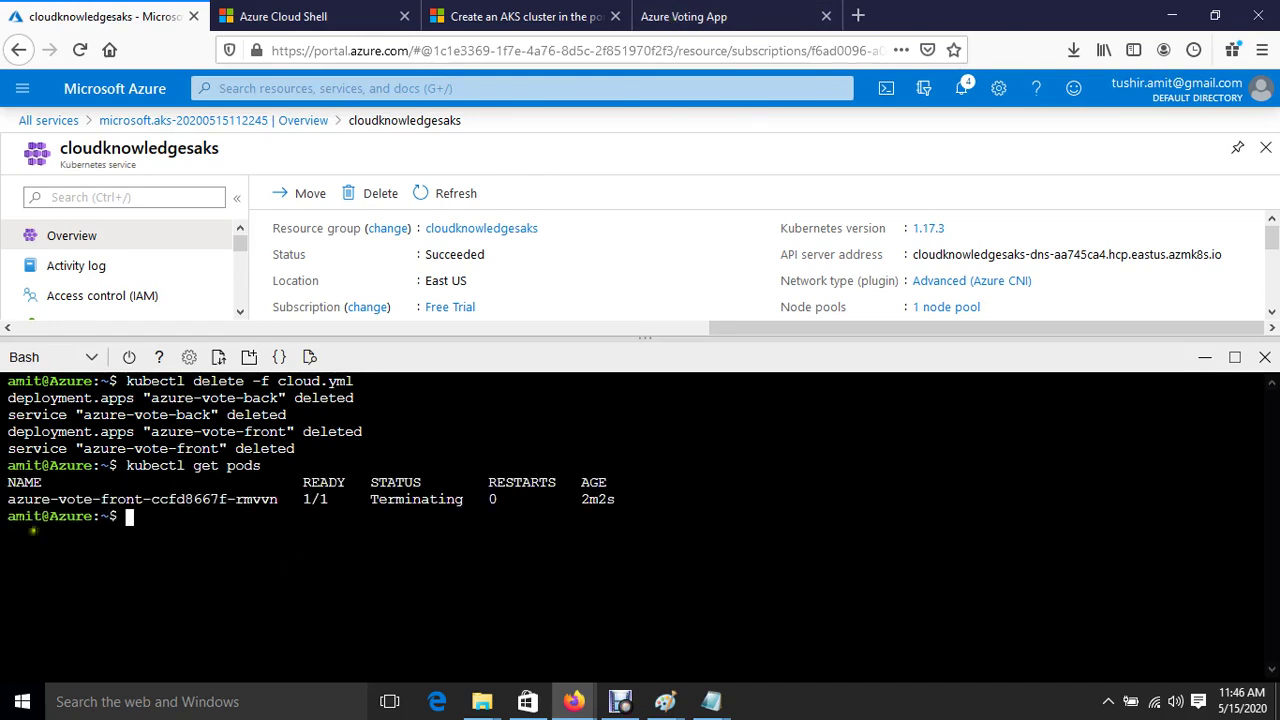
Reload the Azure Voting App page at 52.186.94.1 to check whether the application still responds
left_click(700, 16)
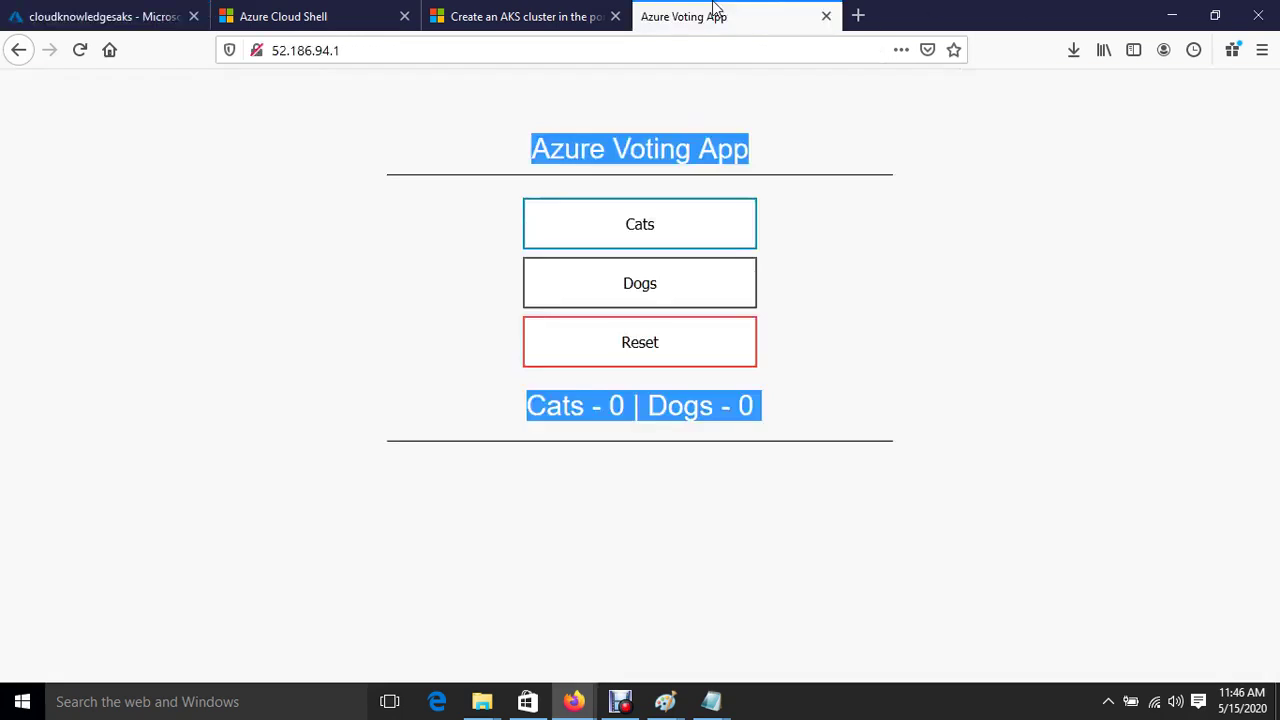
left_click(82, 50)
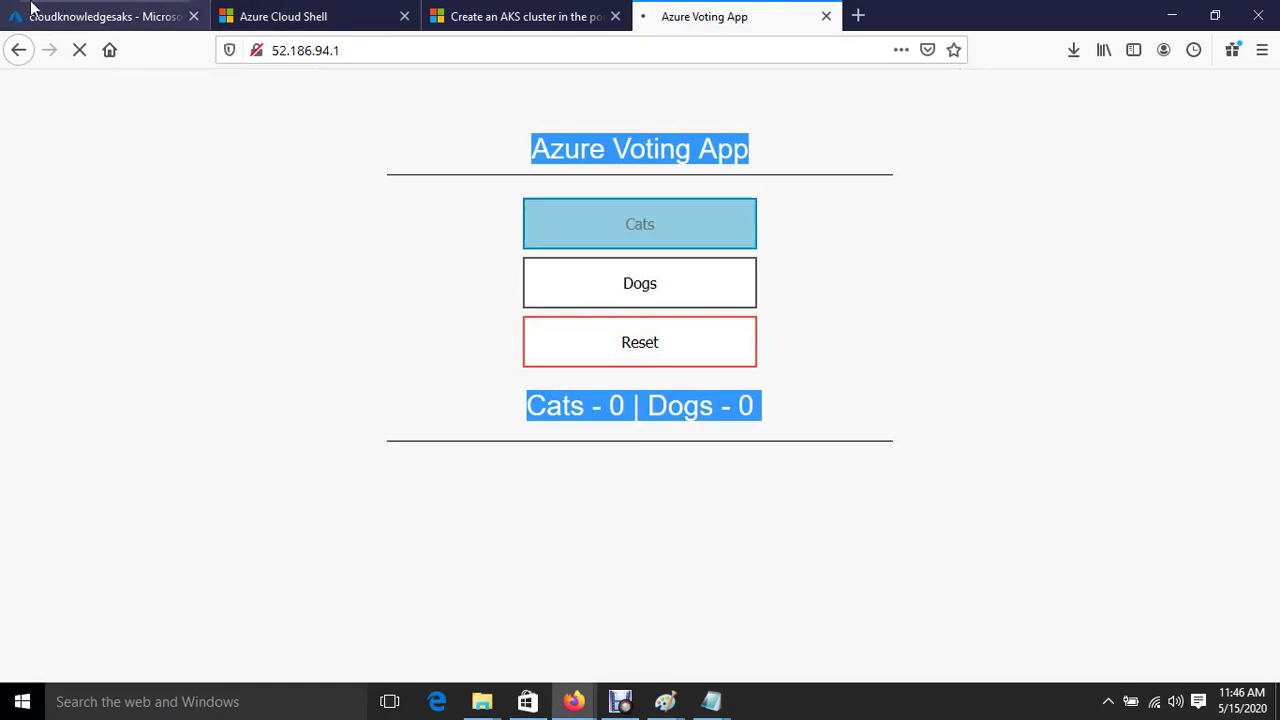
left_click(88, 12)
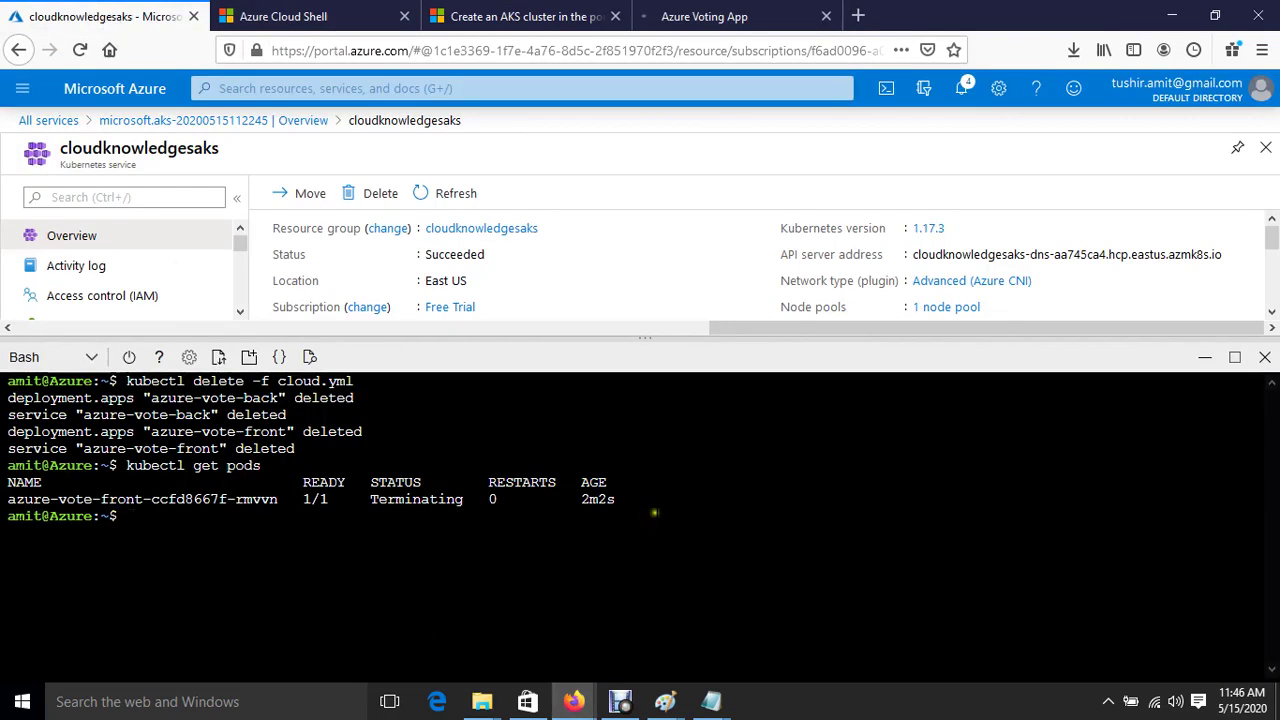
left_click(695, 16)
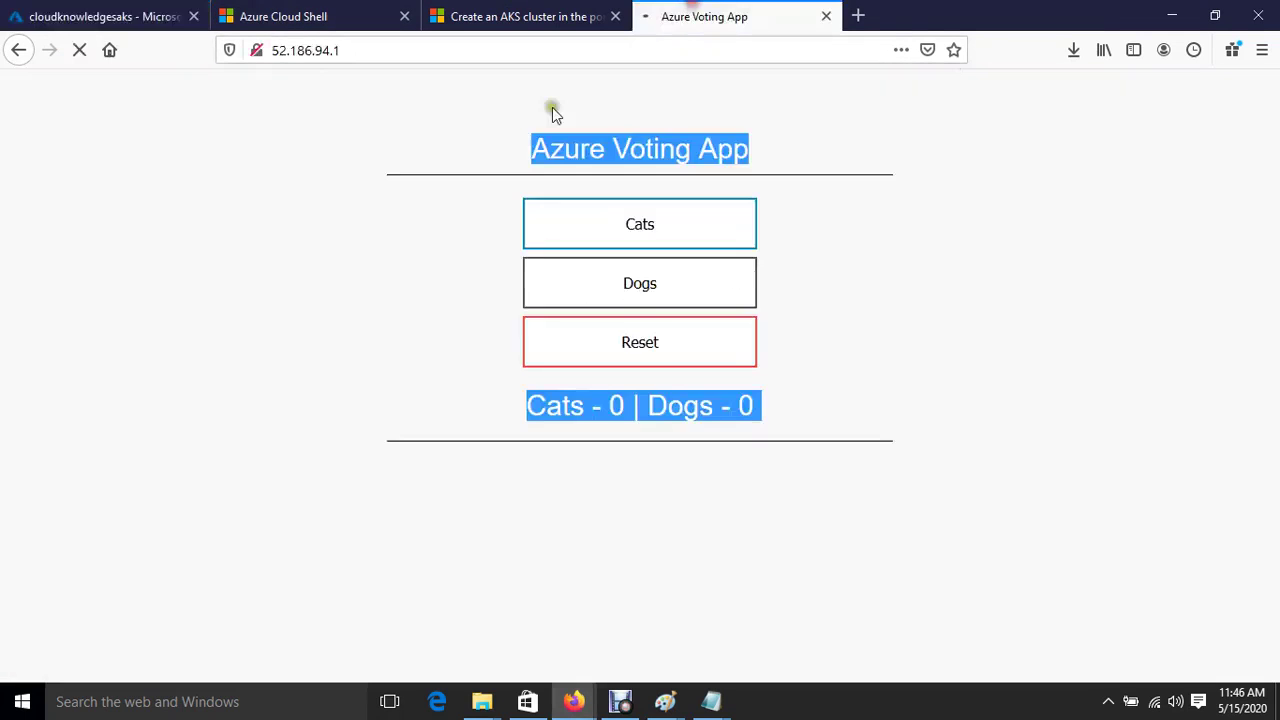
left_click(80, 12)
Look through the rest of the AKS quickstart article, from monitoring and logs to feedback, and find the Delete cluster section
left_click(515, 16)
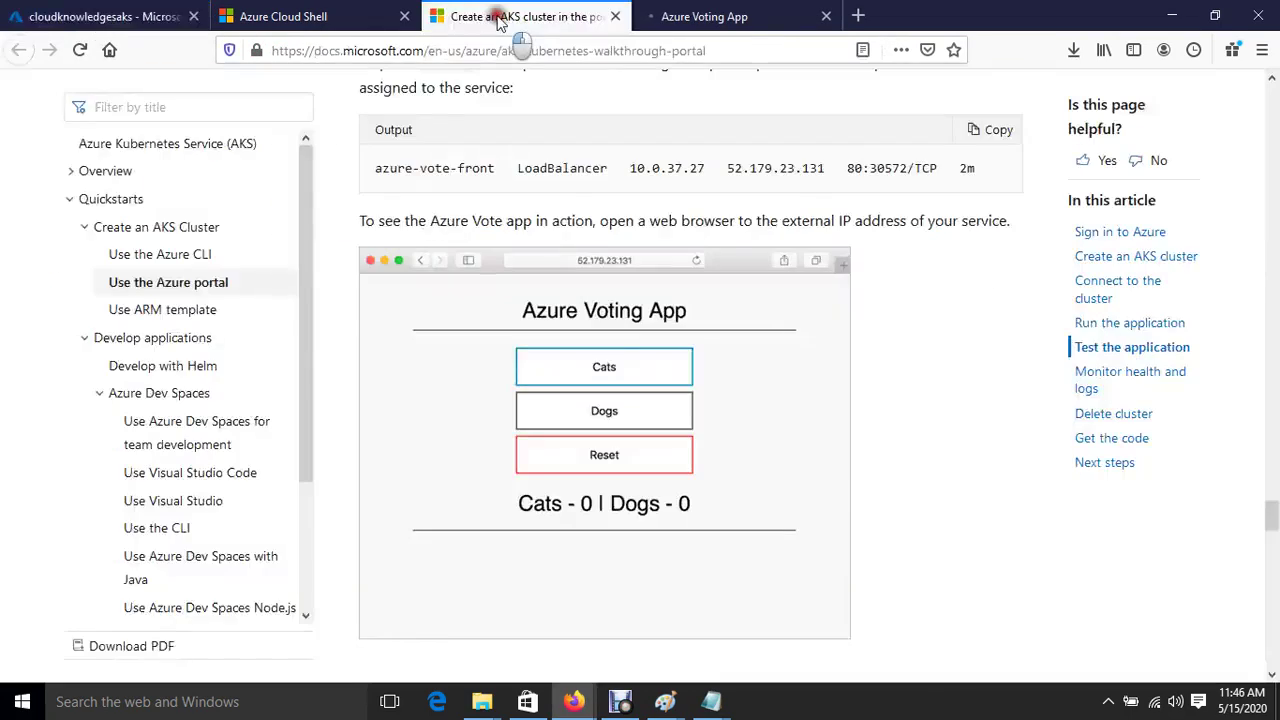
scroll(545, 433, "down", 5)
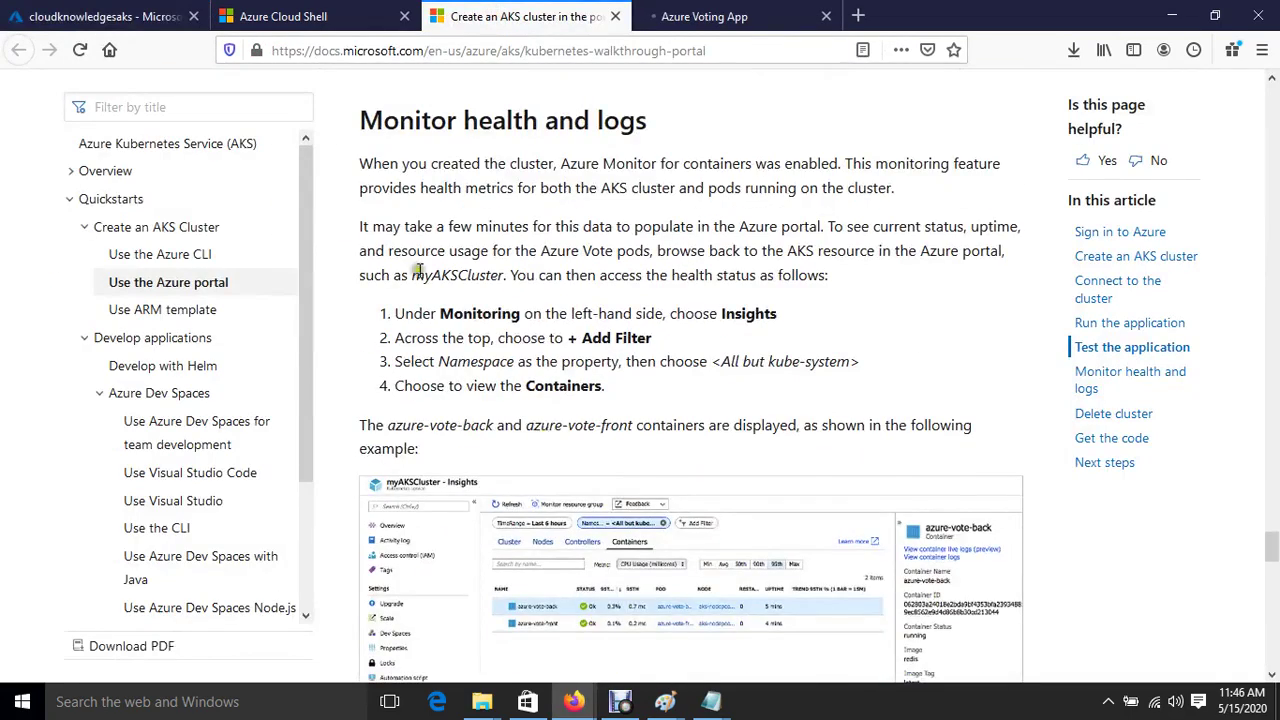
scroll(558, 358, "down", 15)
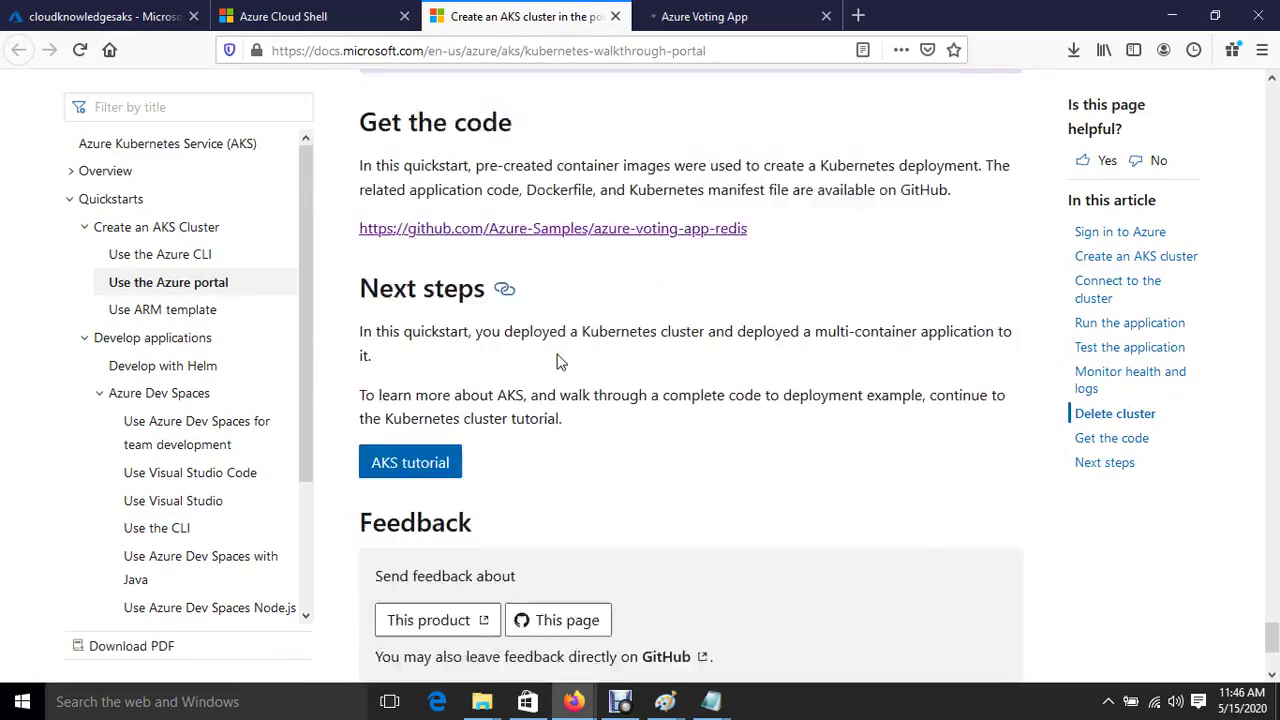
scroll(560, 362, "down", 3)
scroll(560, 362, "up", 3)
scroll(560, 362, "down", 4)
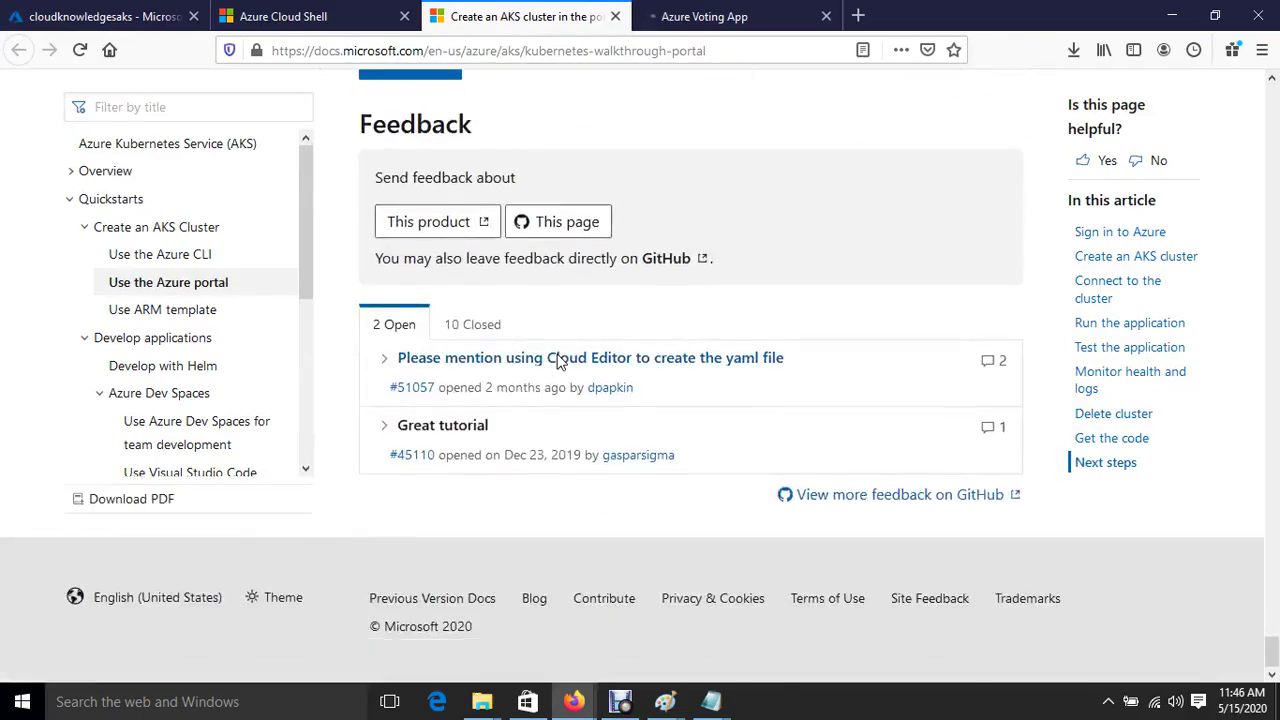
scroll(560, 362, "up", 15)
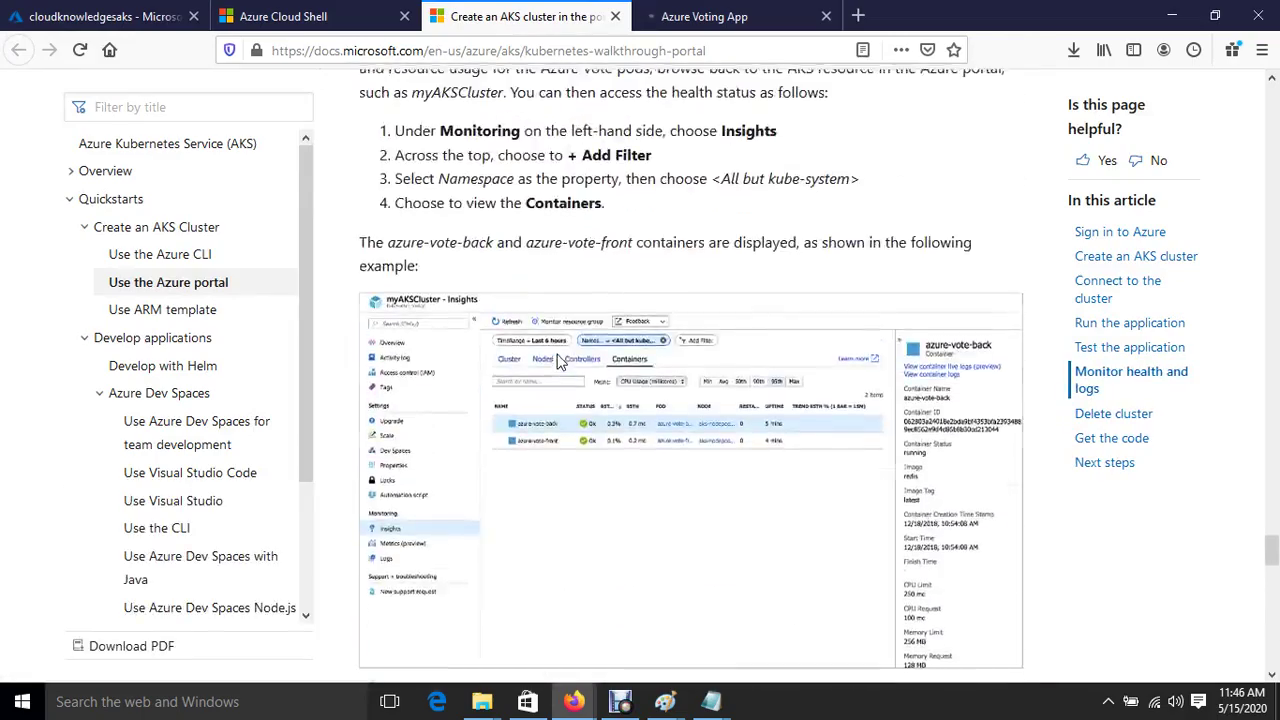
scroll(558, 362, "up", 5)
scroll(558, 362, "down", 12)
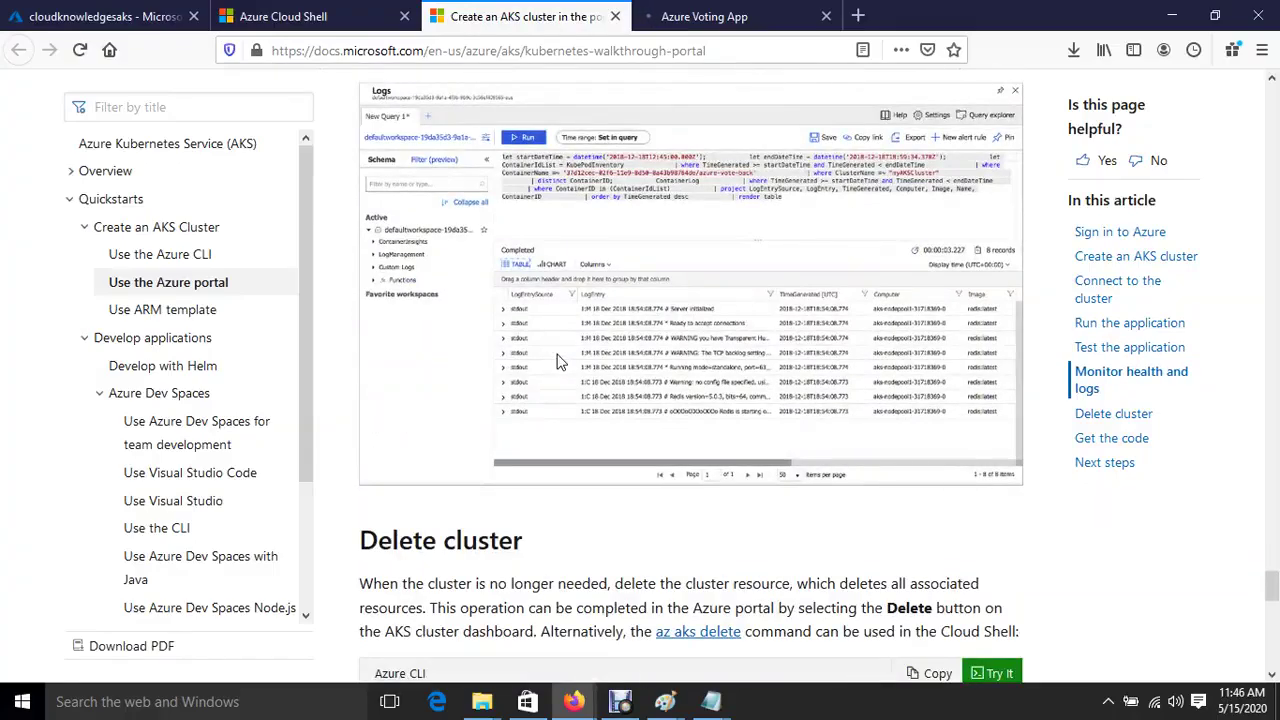
scroll(591, 374, "down", 5)
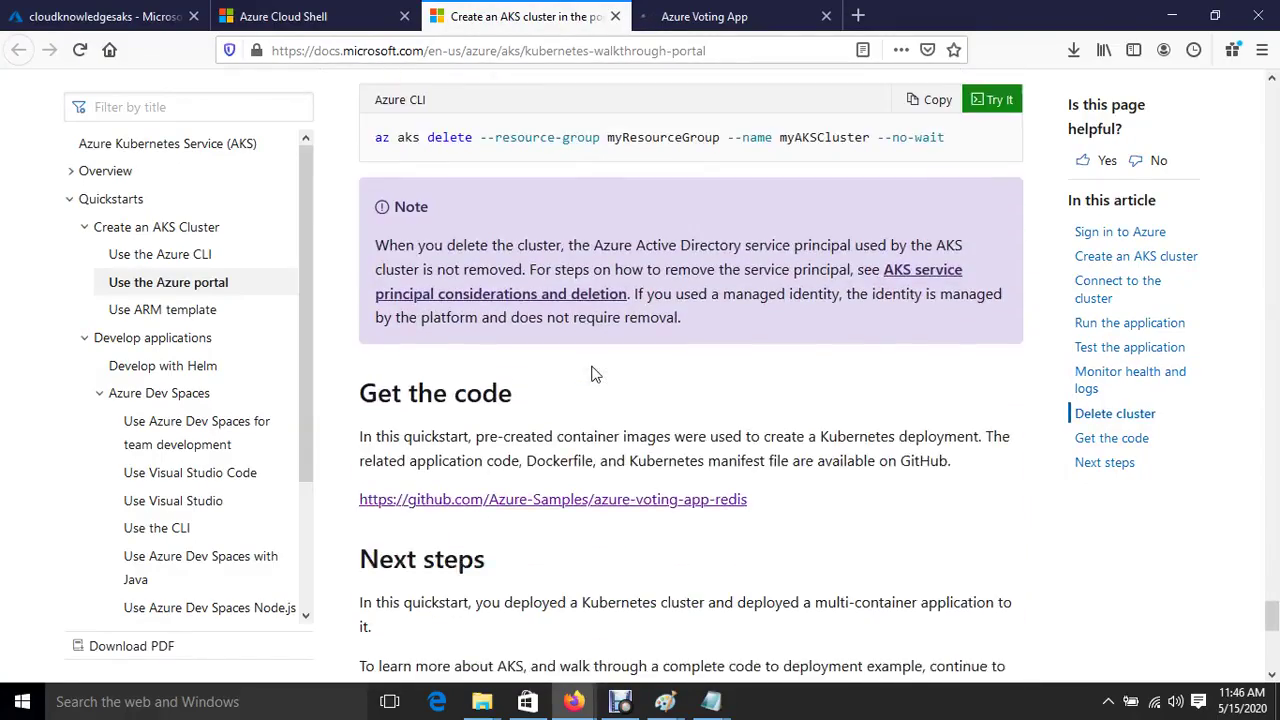
scroll(591, 374, "down", 5)
scroll(591, 374, "up", 4)
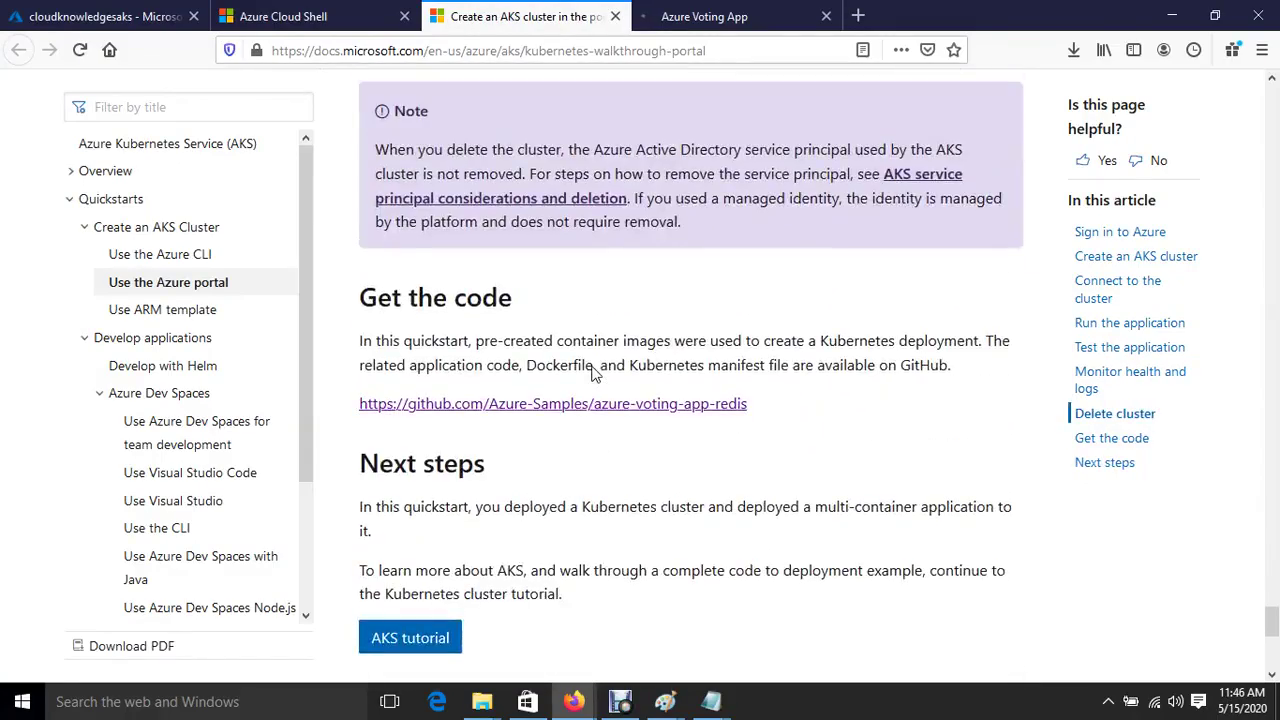
scroll(591, 374, "up", 2)
scroll(595, 372, "up", 3)
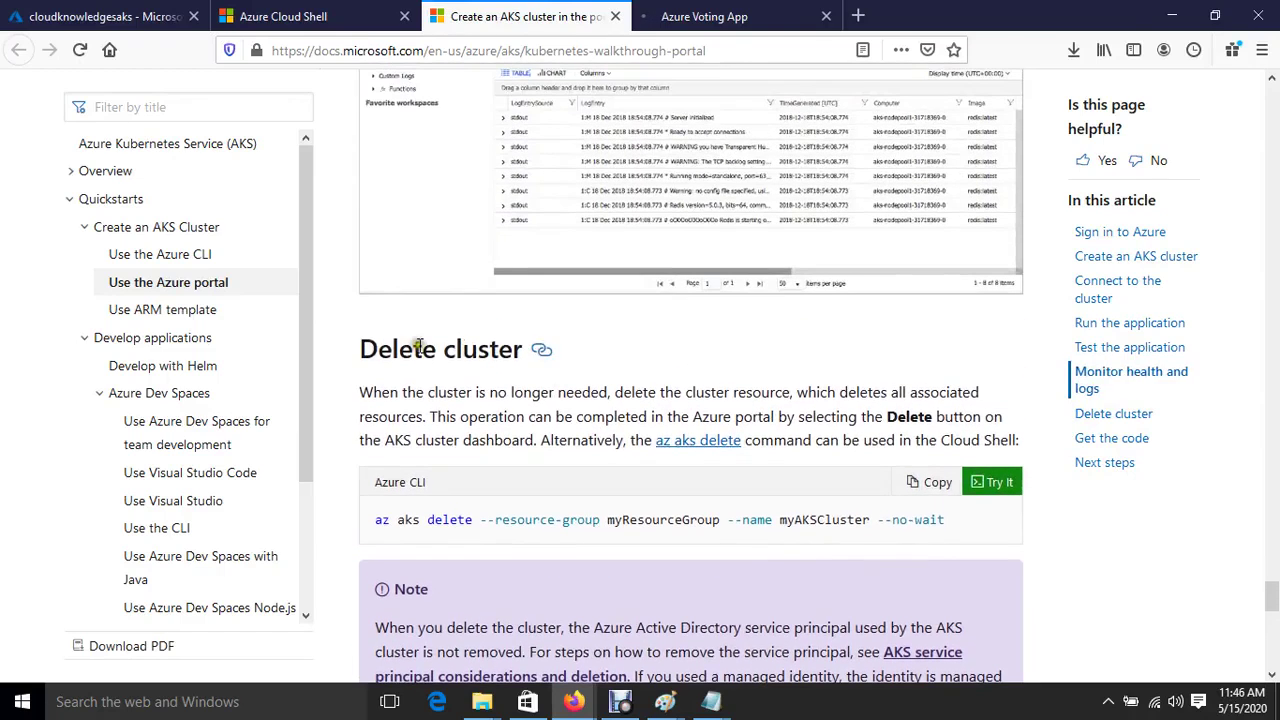
Highlight the Delete cluster heading and copy the section's az aks delete command
left_click_drag(338, 349, 685, 345)
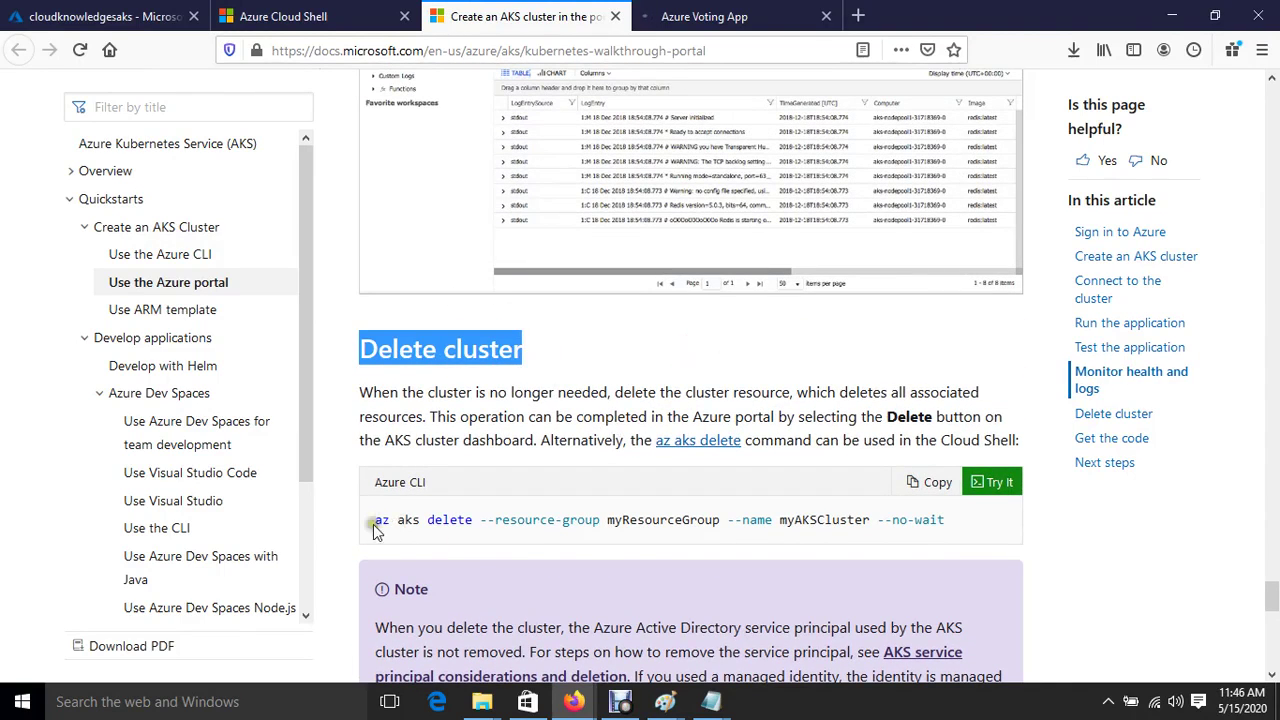
left_click_drag(372, 521, 941, 525)
left_click(960, 528)
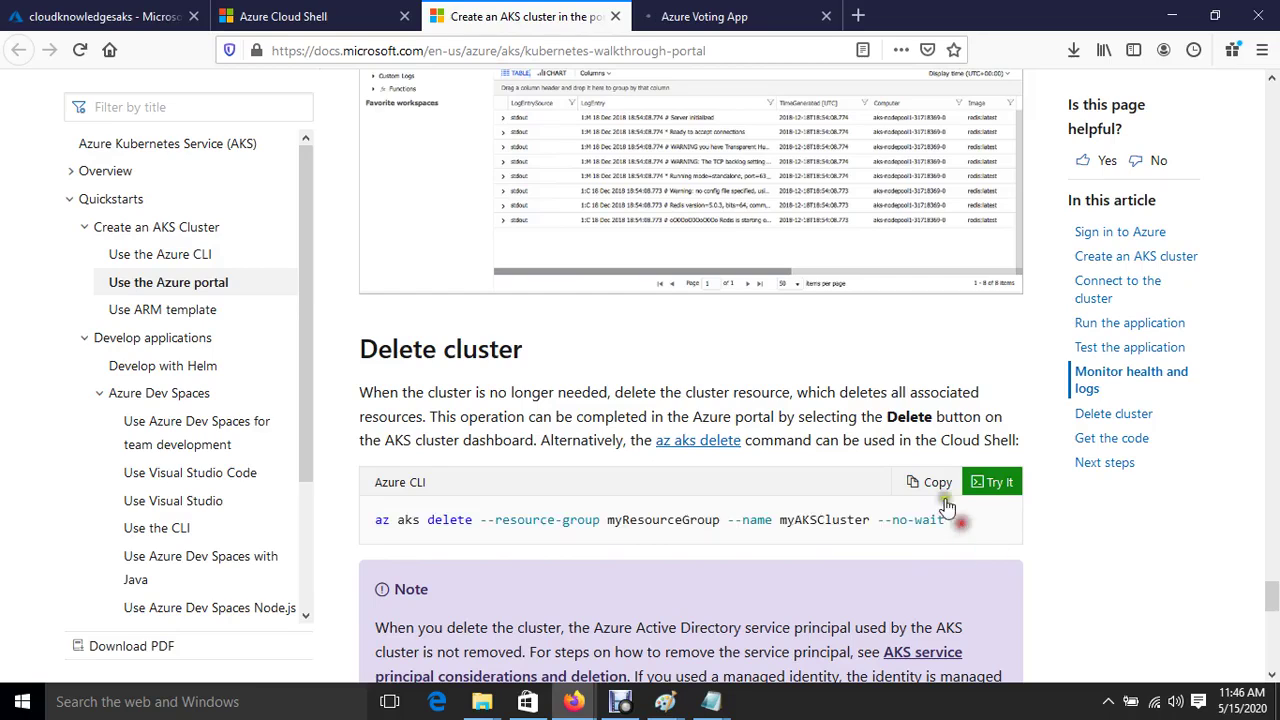
left_click(933, 485)
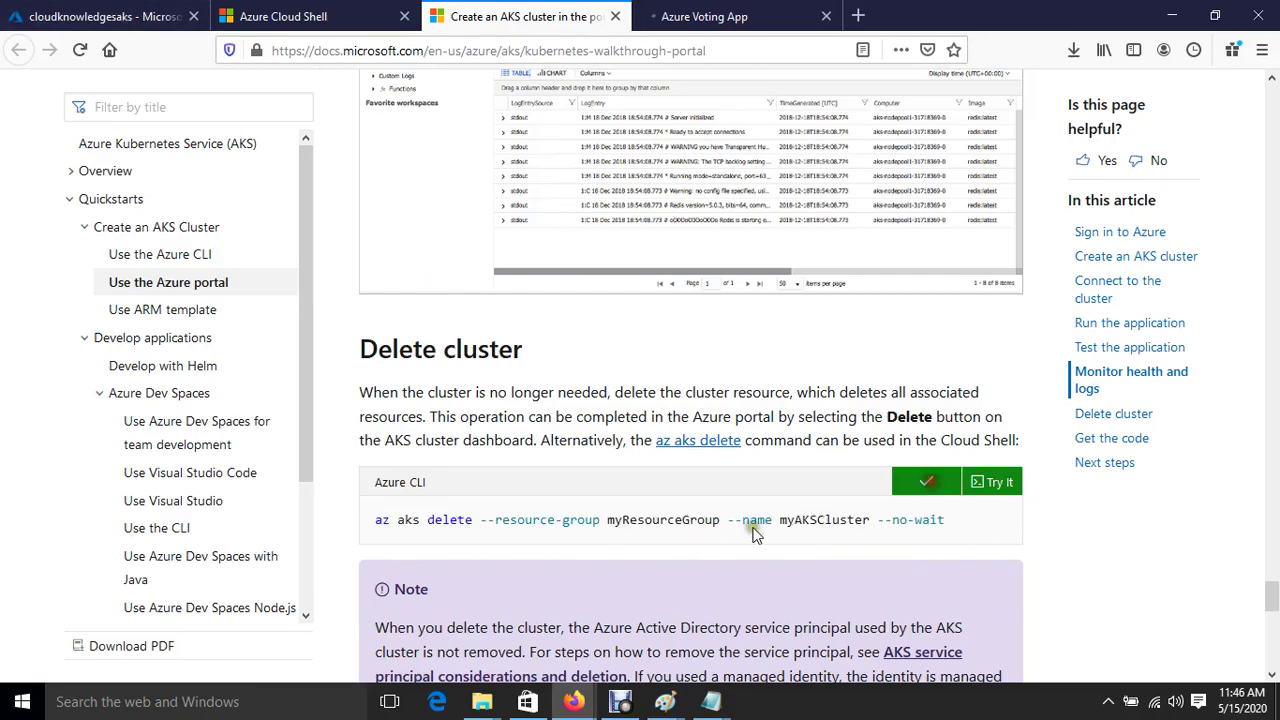
Open a new Notepad document and paste the az aks delete command into it
key("super+r")
type("n")
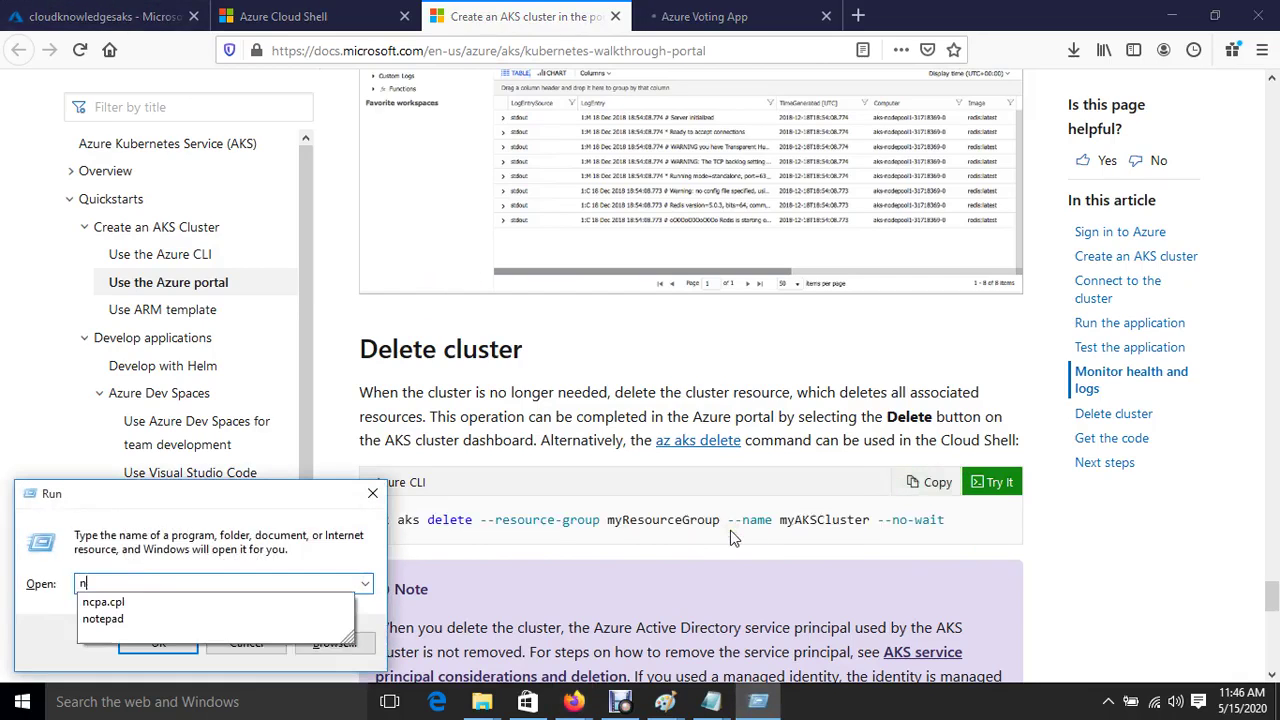
key("Down")
key("Down")
key("Return")
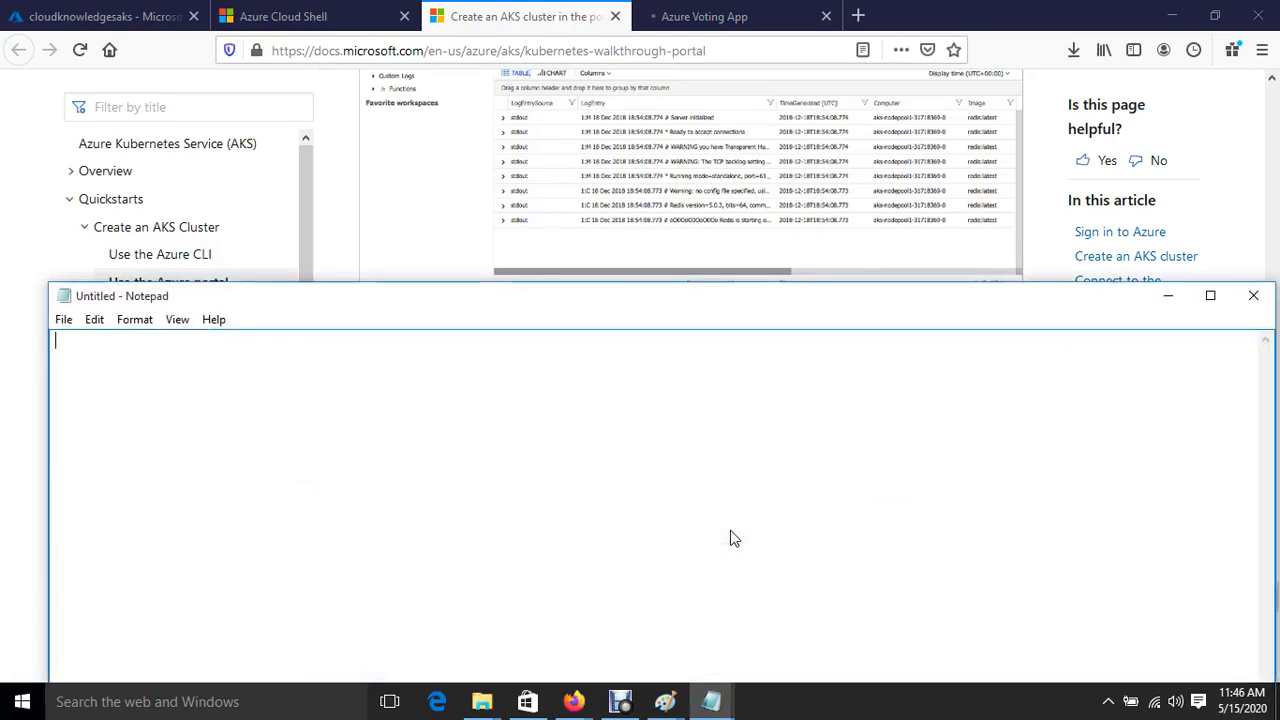
key("ctrl+v")
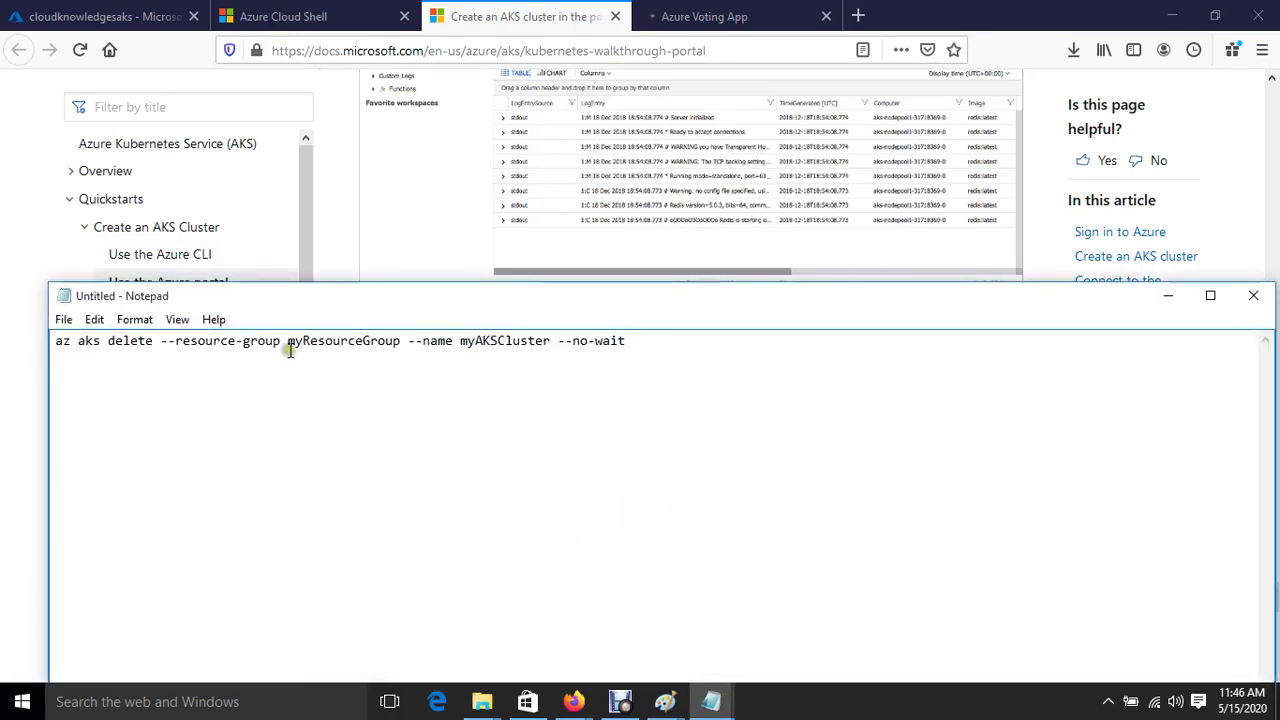
Replace the placeholder myResourceGroup in the command with the resource group name cloudknowledgesaks
left_click_drag(288, 341, 403, 343)
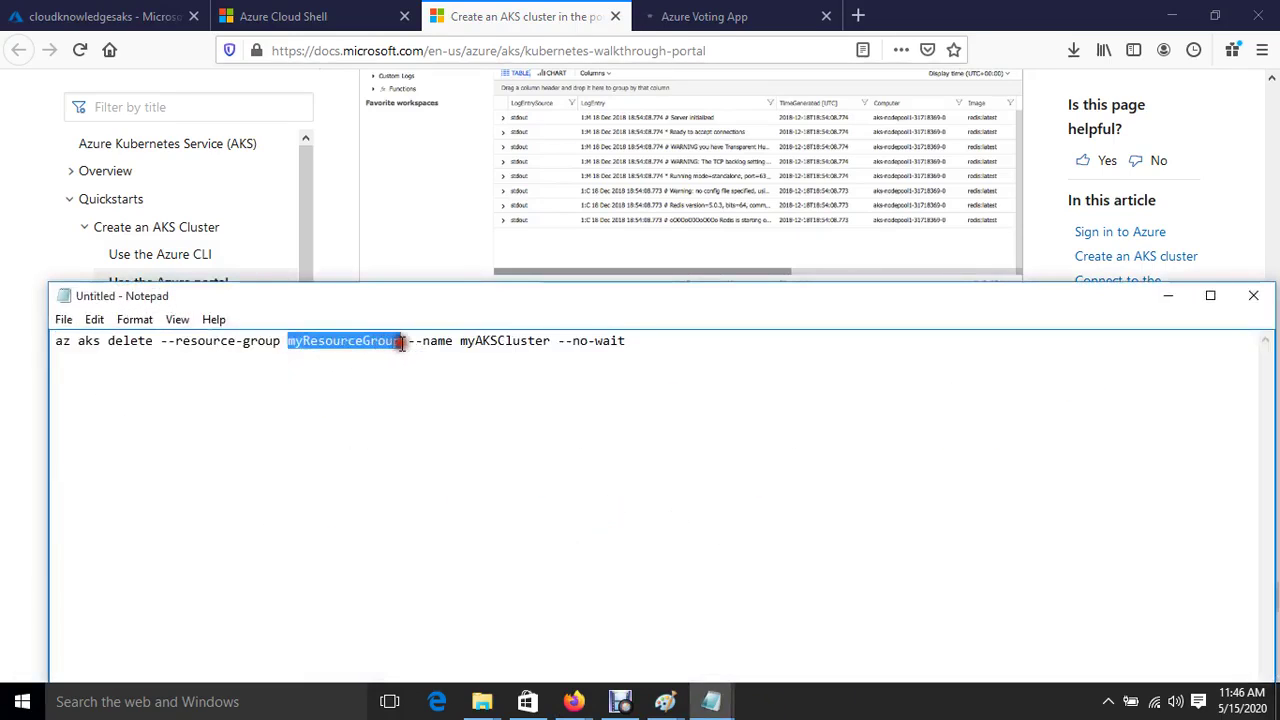
type("clou")
type("dknowledges")
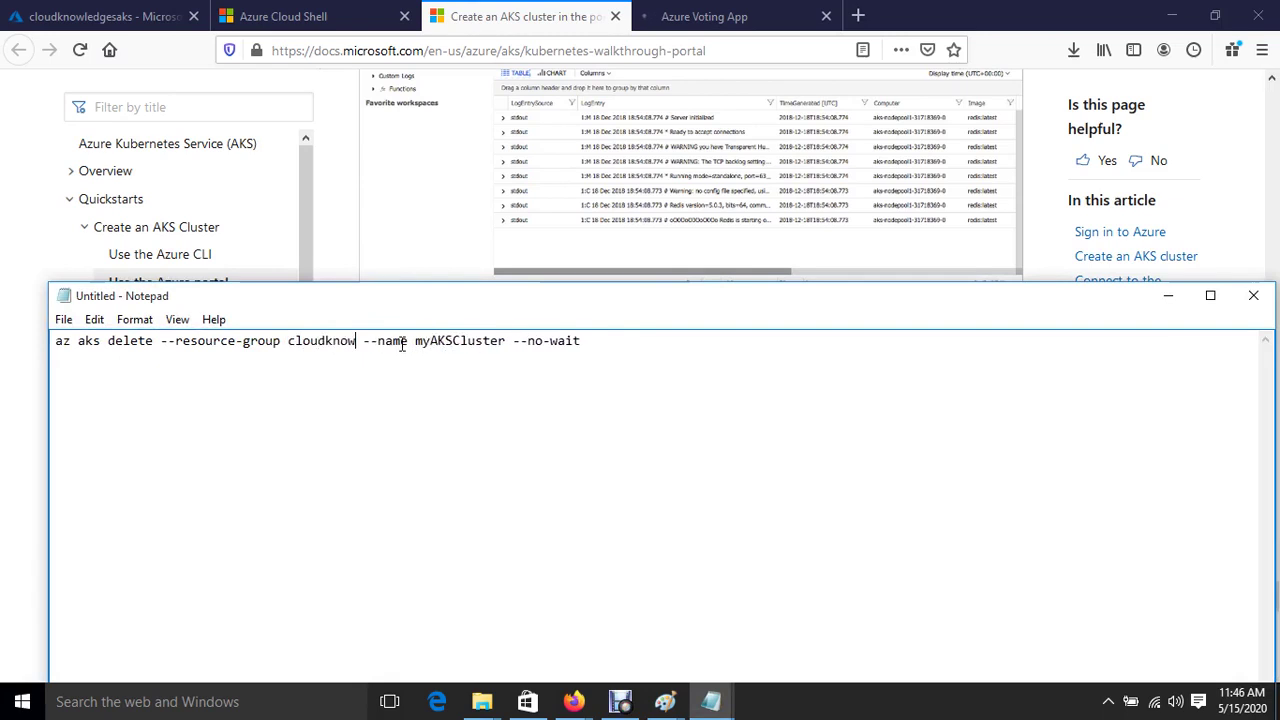
type("aks")
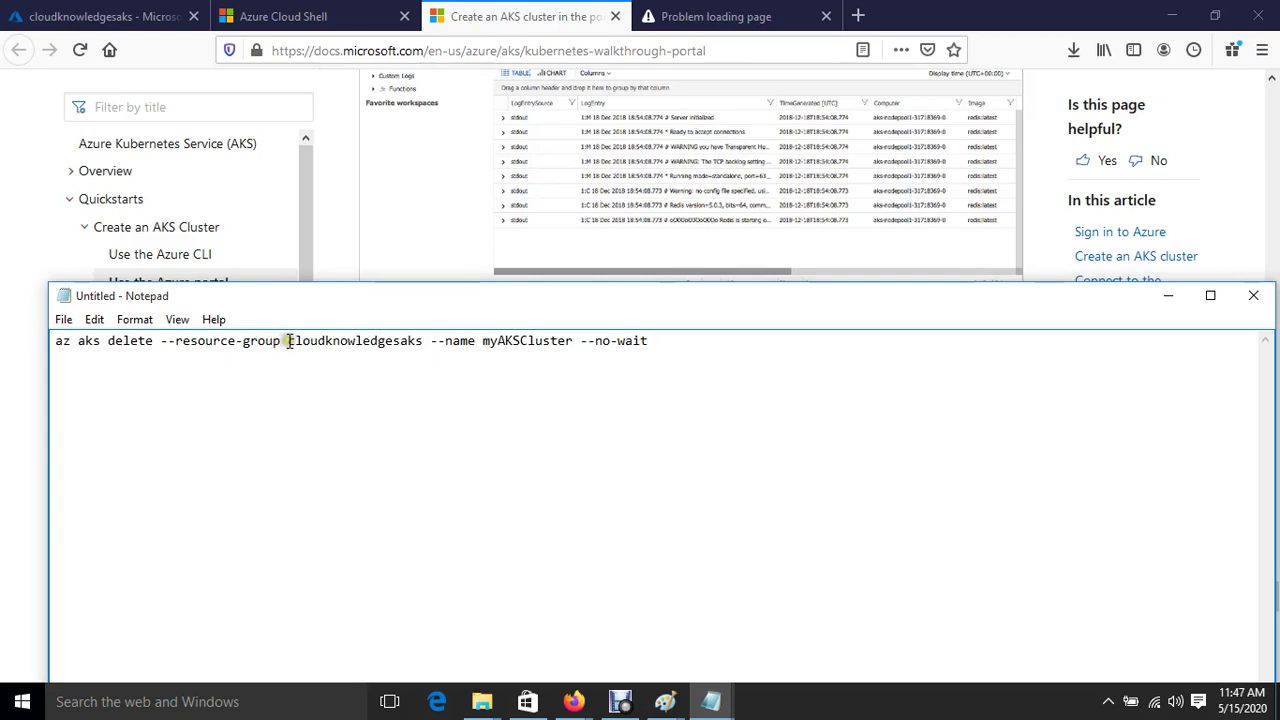
Copy the name cloudknowledgesaks and paste it over the cluster placeholder myAKSCluster in the command
left_click_drag(288, 341, 572, 341)
right_click(410, 338)
left_click(495, 405)
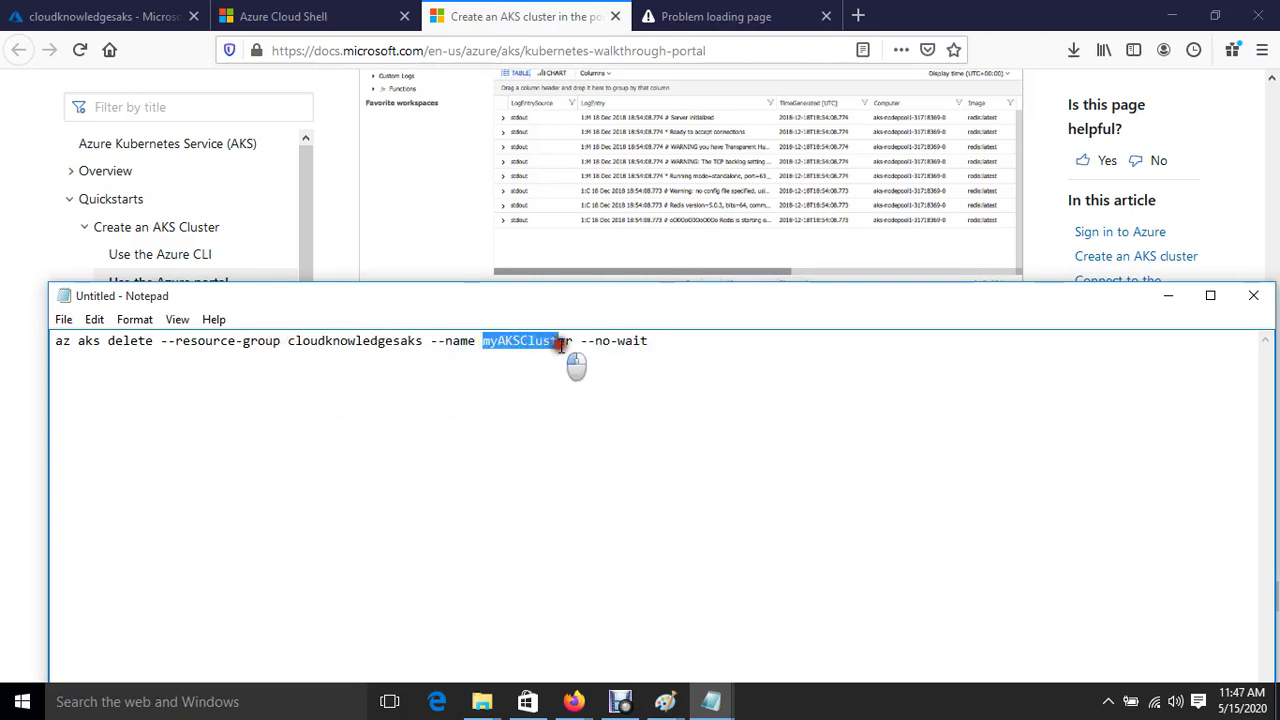
key("ctrl+v")
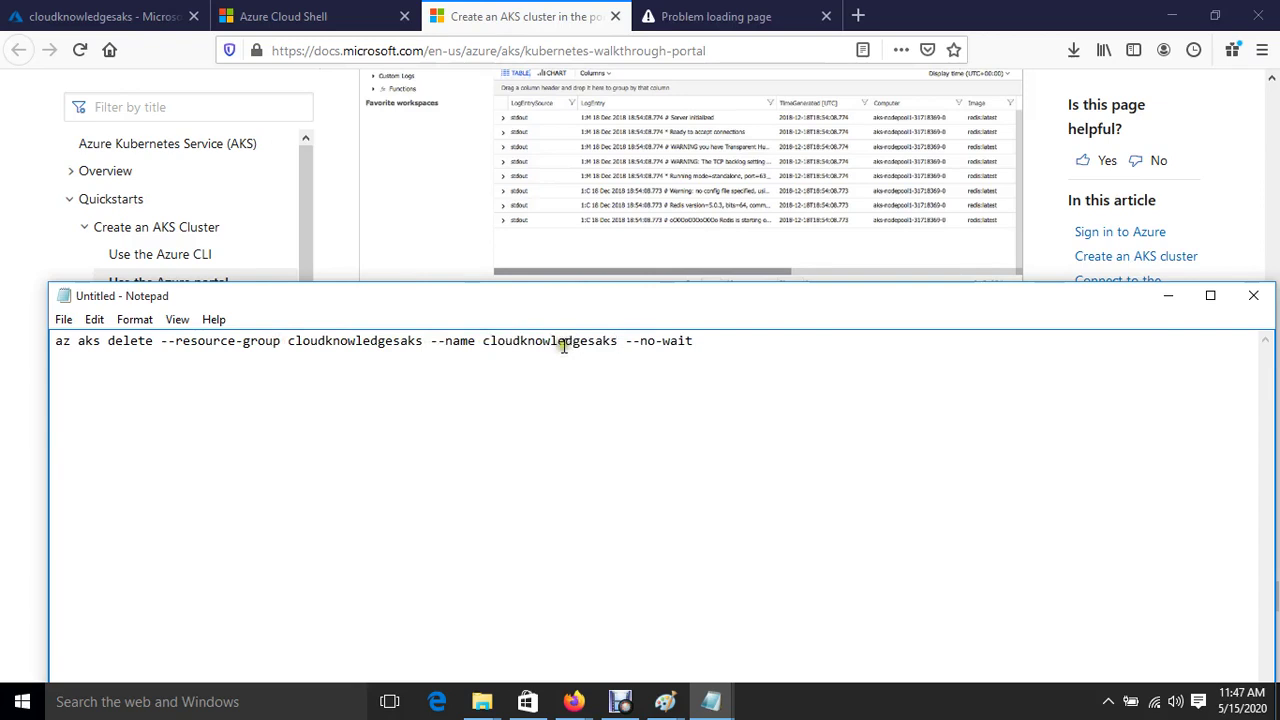
Copy the completed az aks delete command from Notepad and paste it at the Azure Cloud Shell prompt
left_click_drag(54, 341, 843, 340)
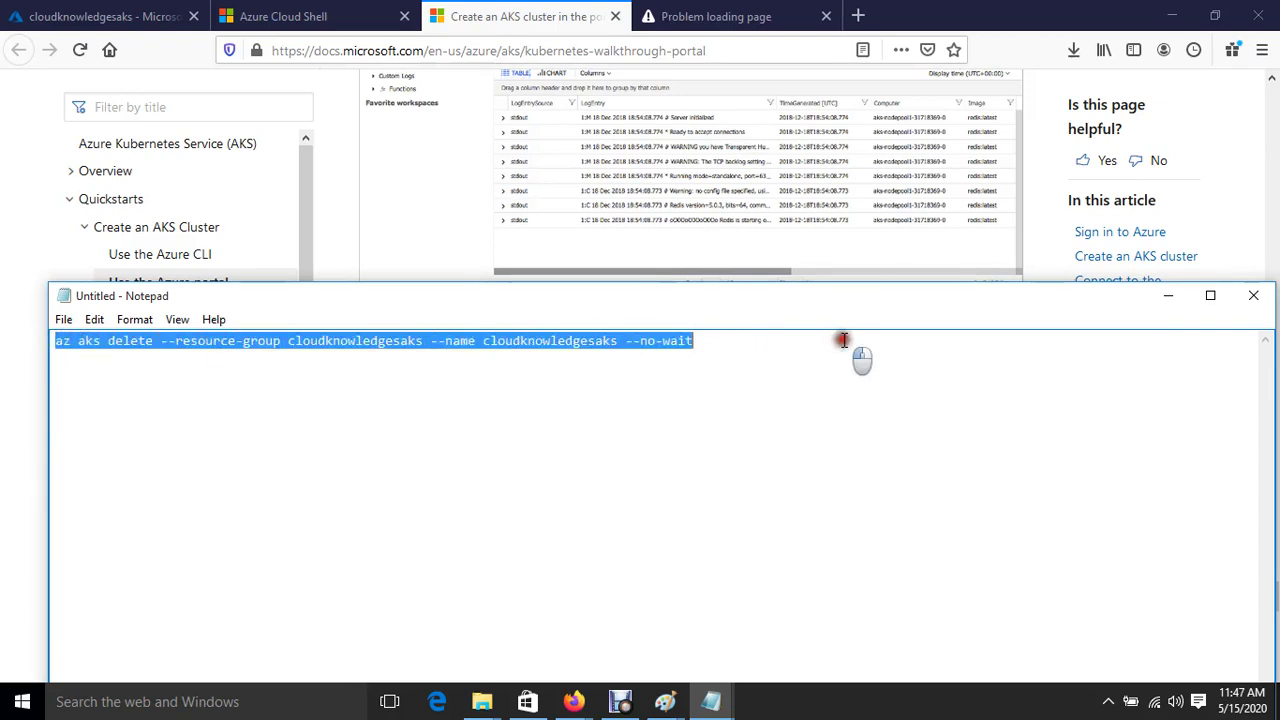
right_click(655, 340)
left_click(713, 399)
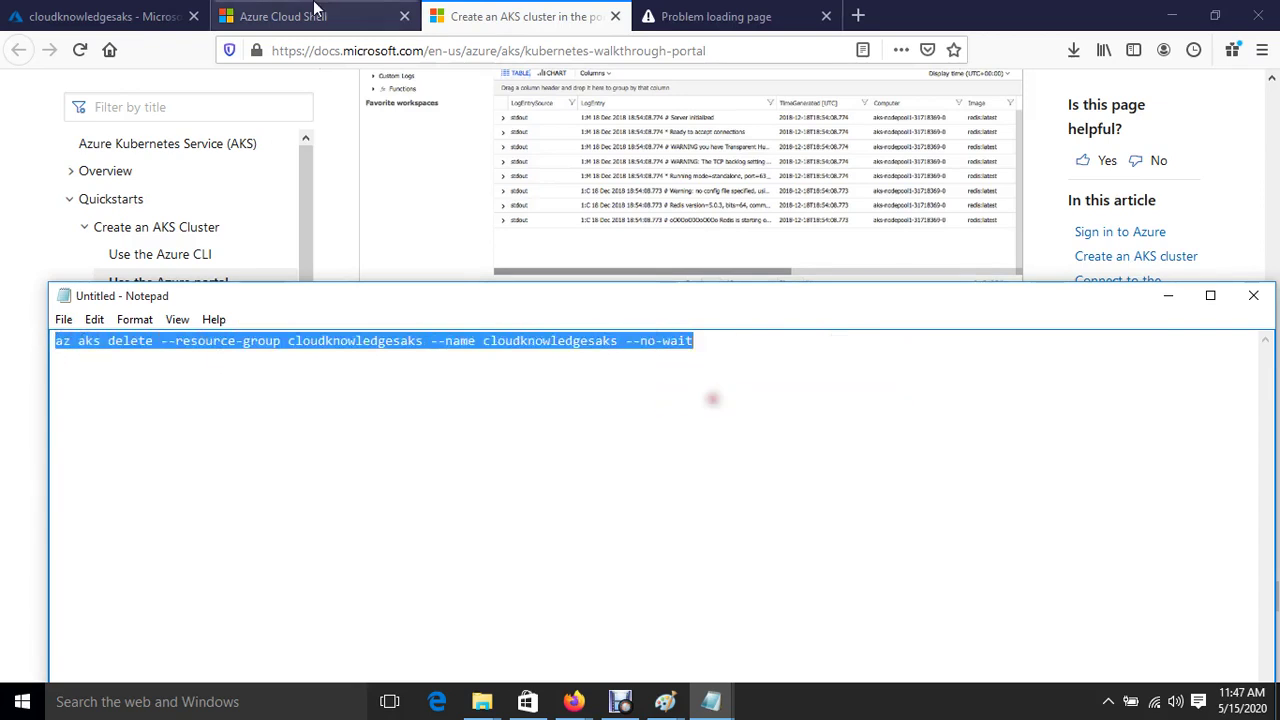
left_click(314, 12)
right_click(278, 292)
left_click(370, 395)
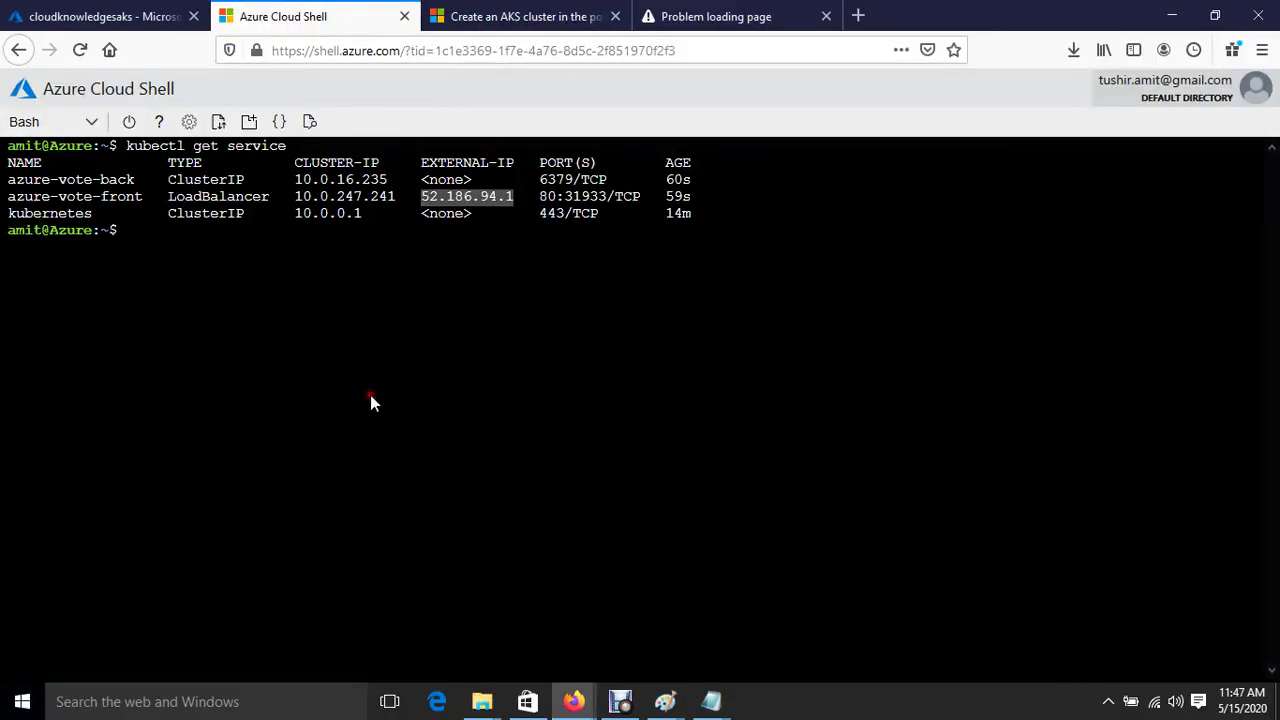
right_click(261, 300)
left_click(325, 388)
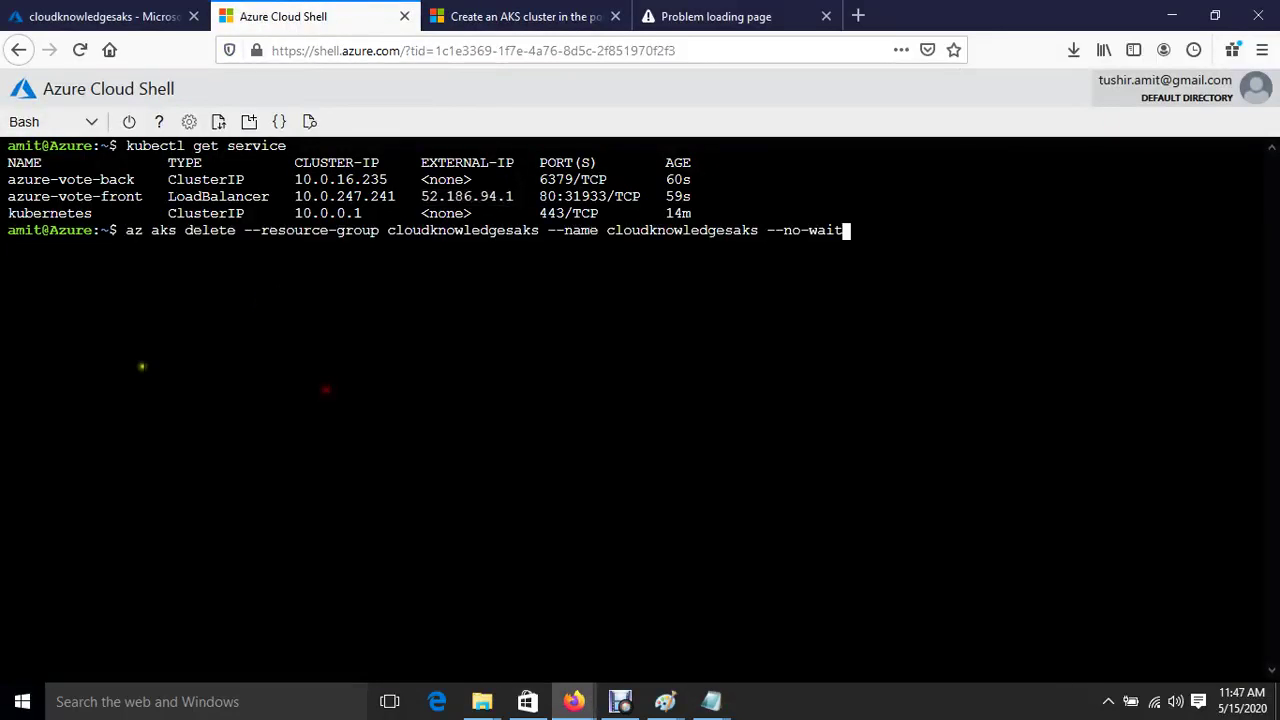
Check the cluster's overview in the Azure portal, then run the az aks delete command in Cloud Shell and confirm it with y
left_click(95, 16)
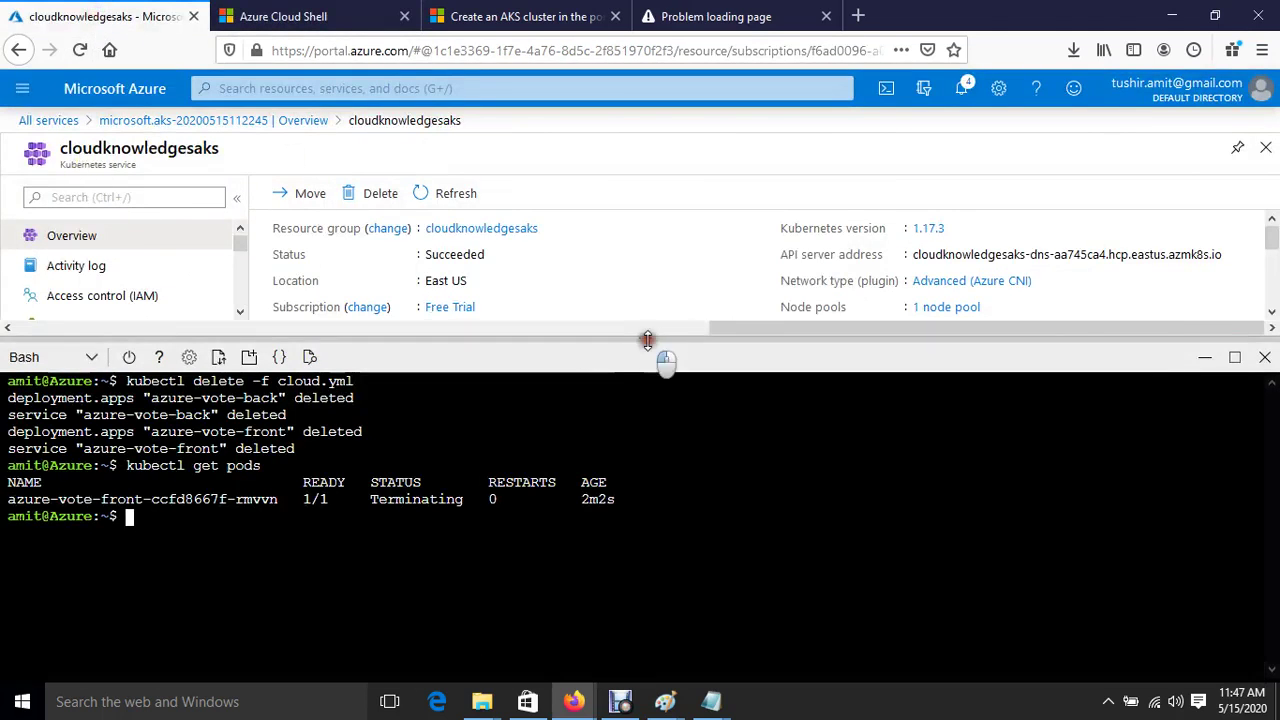
left_click_drag(660, 351, 660, 645)
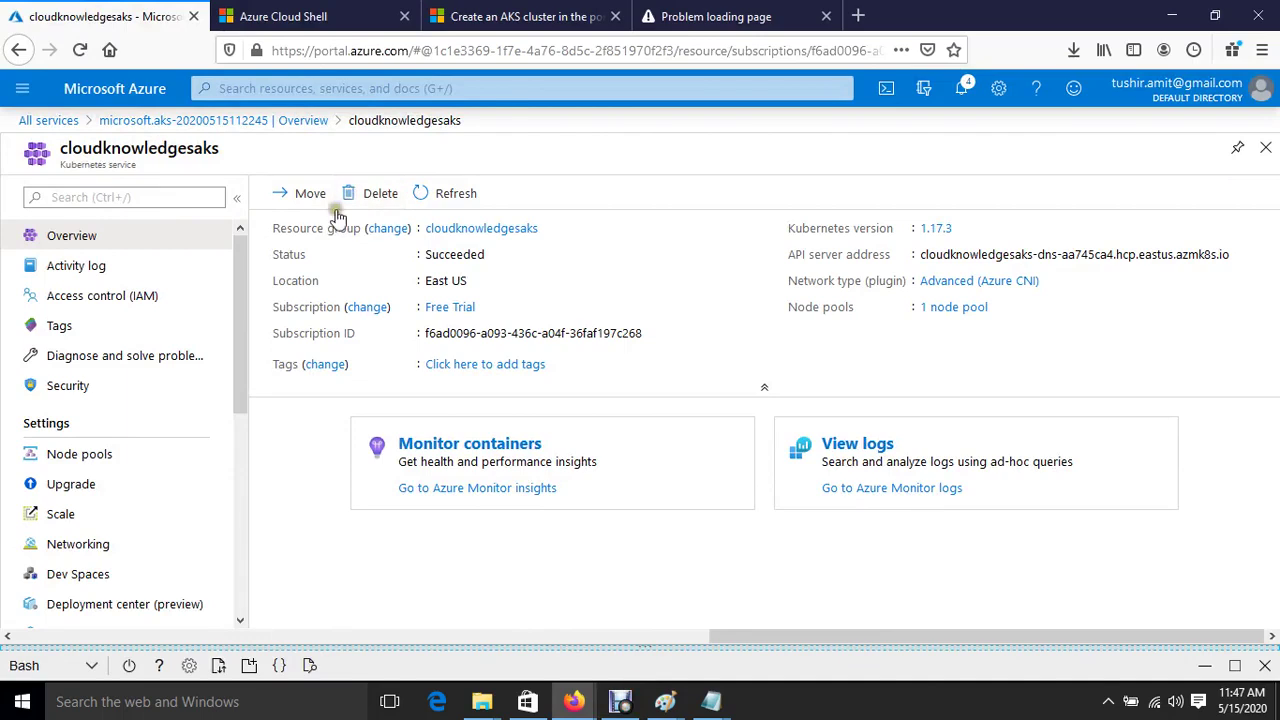
left_click(314, 12)
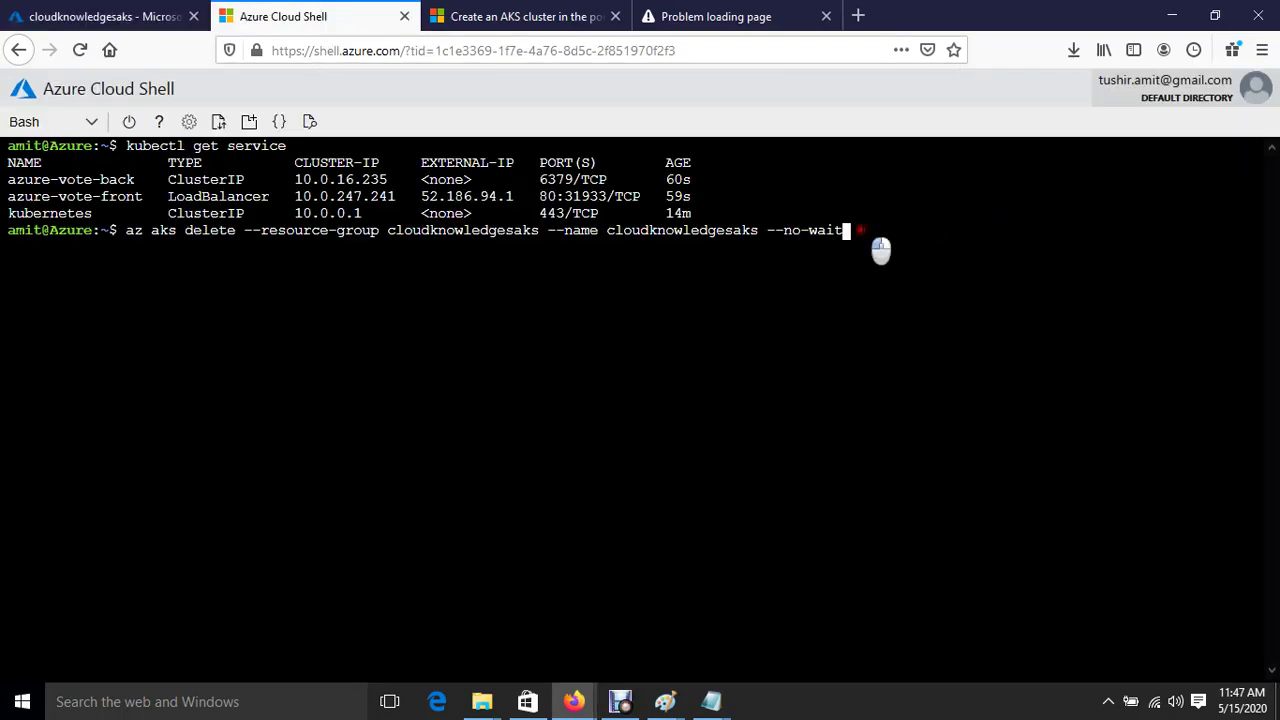
left_click(862, 230)
key("Return")
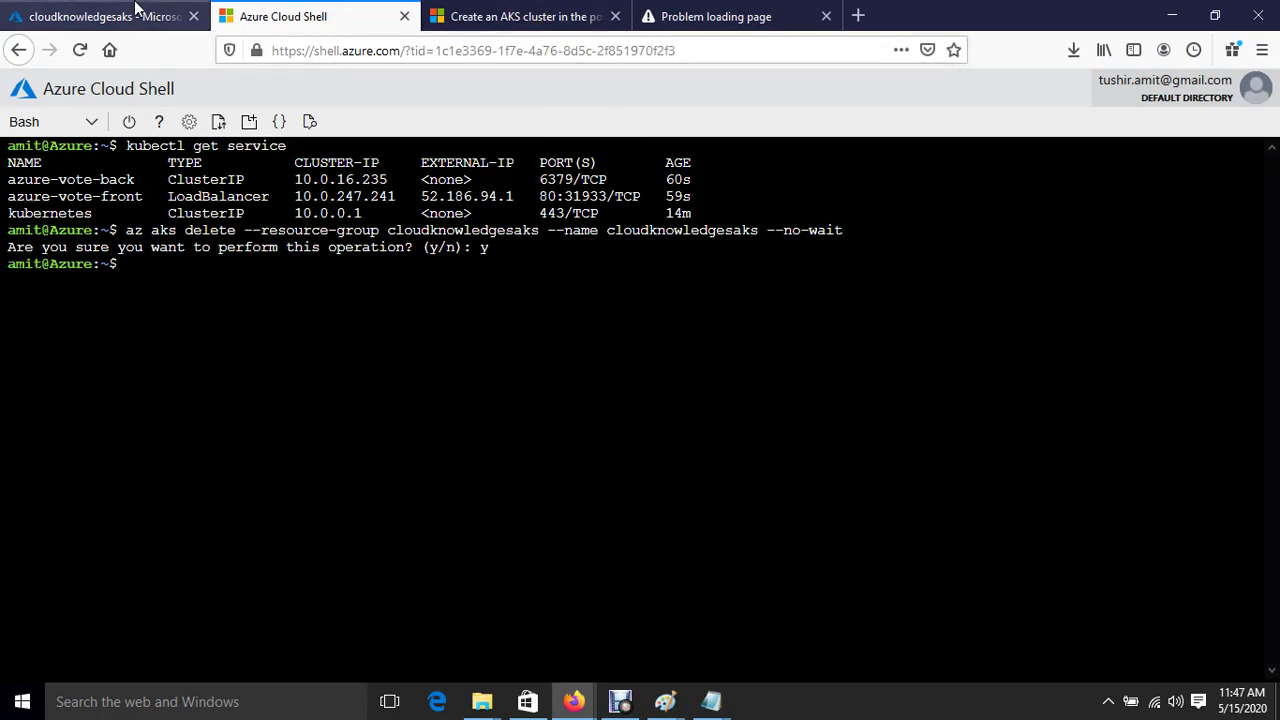
Reload the cloudknowledgesaks portal page, agreeing to leave it, and refresh the cluster overview to check the deletion status
left_click(137, 12)
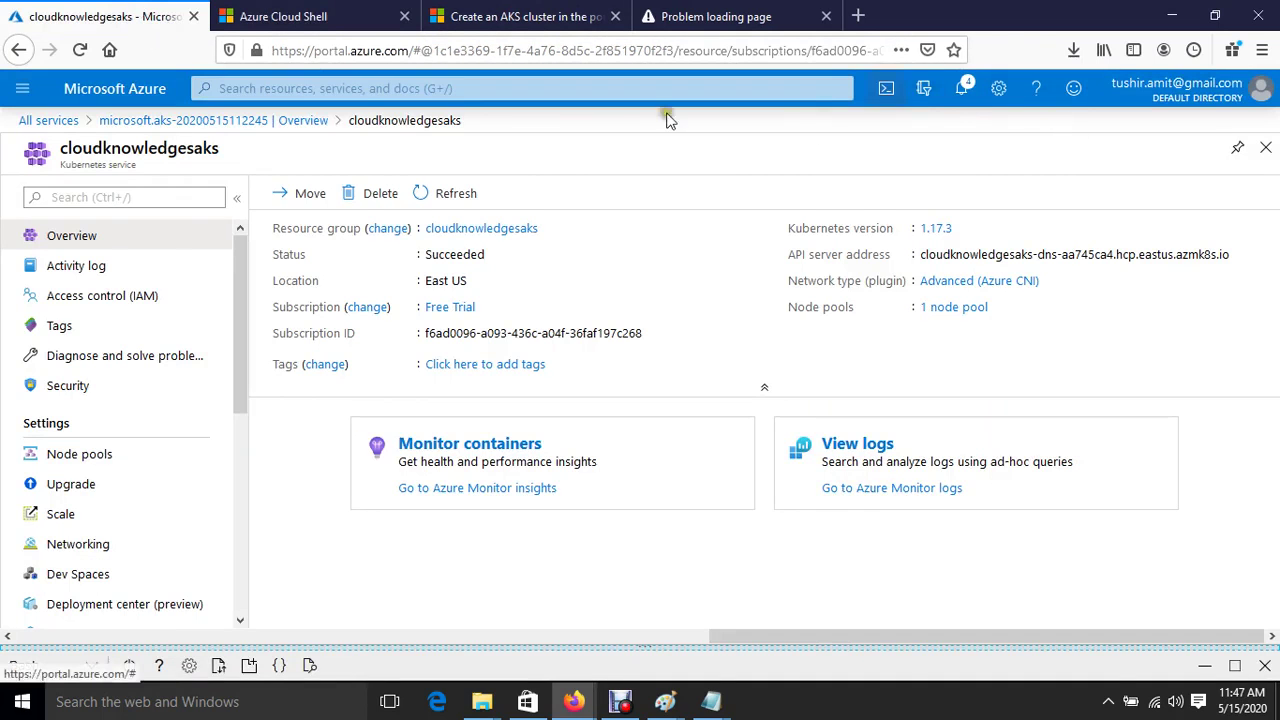
left_click(80, 49)
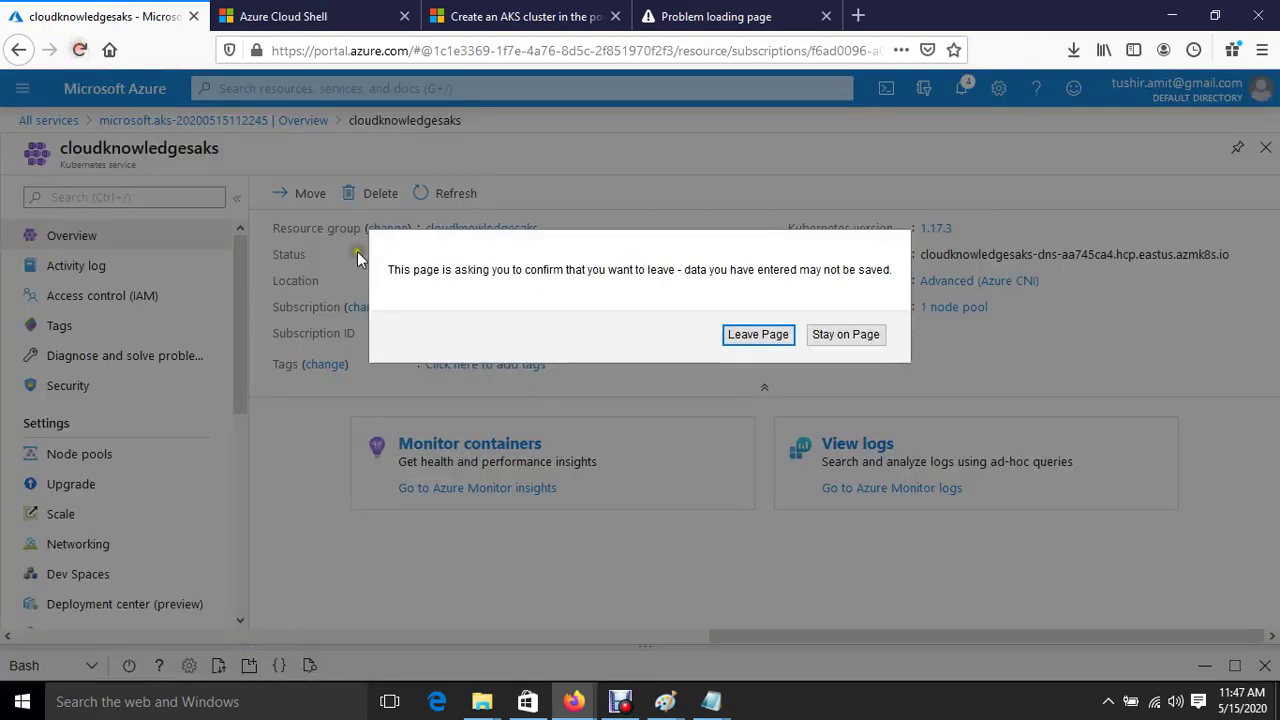
left_click(518, 314)
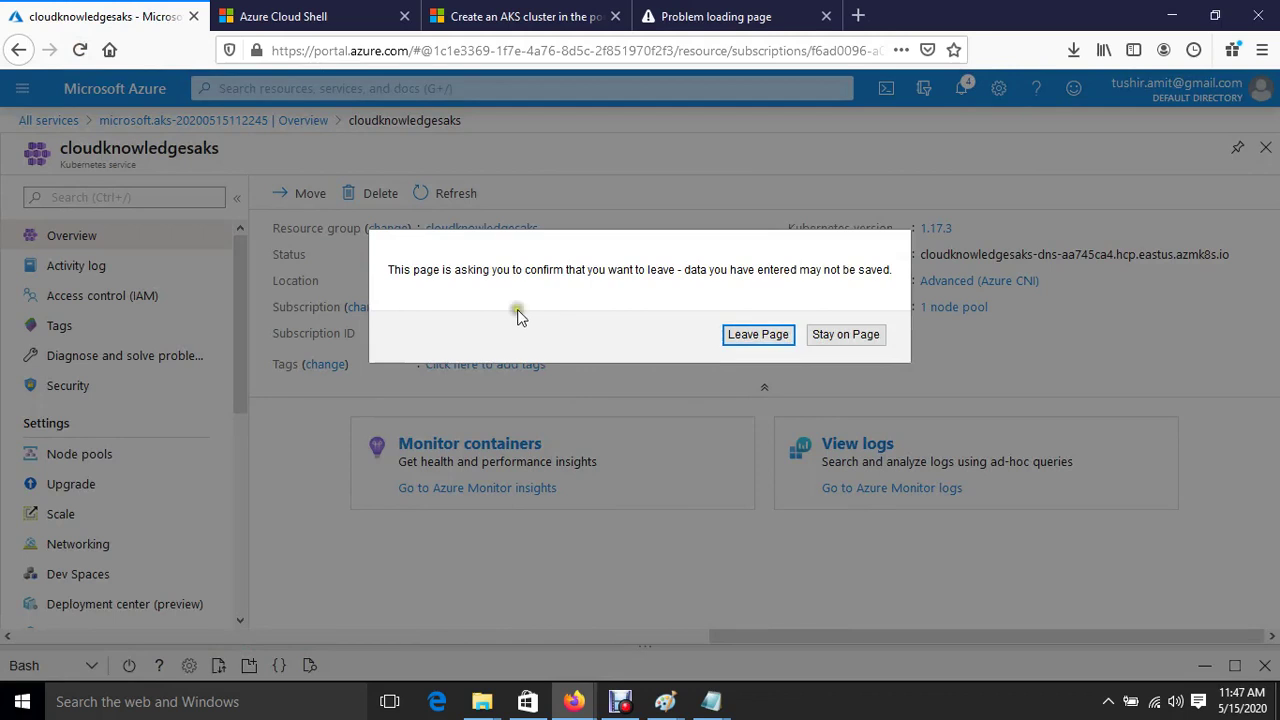
left_click(752, 334)
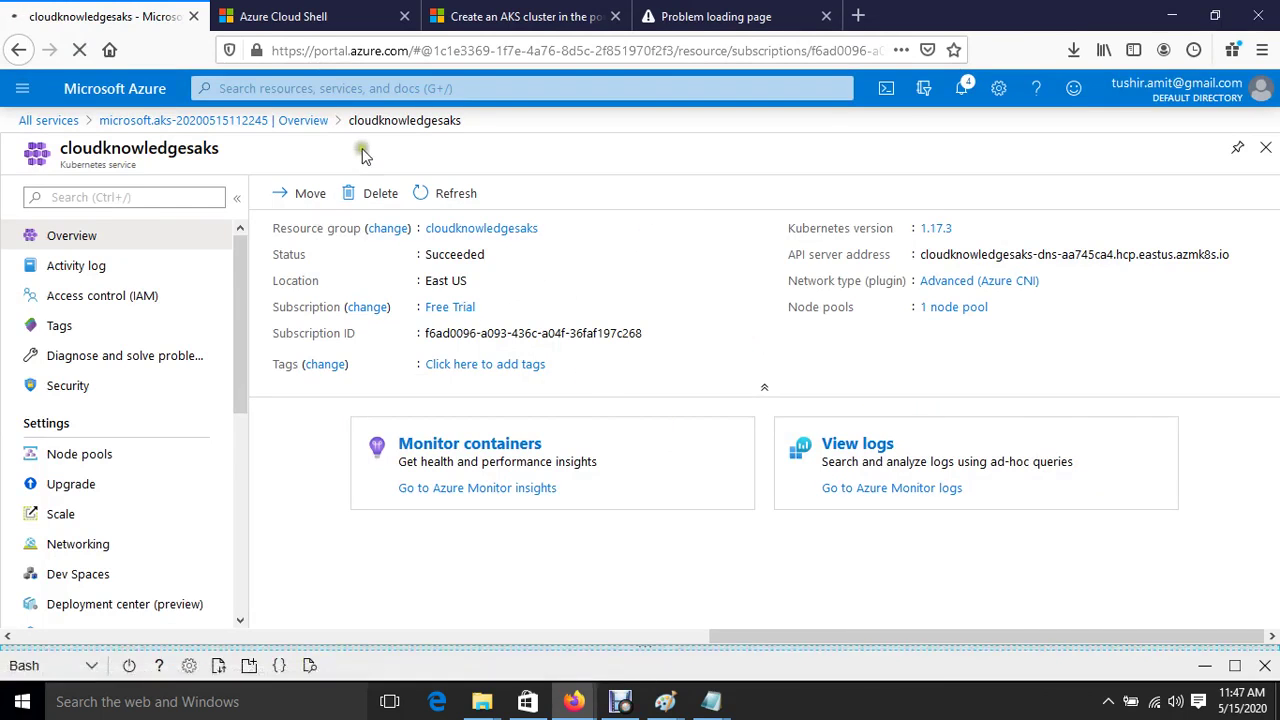
left_click(294, 14)
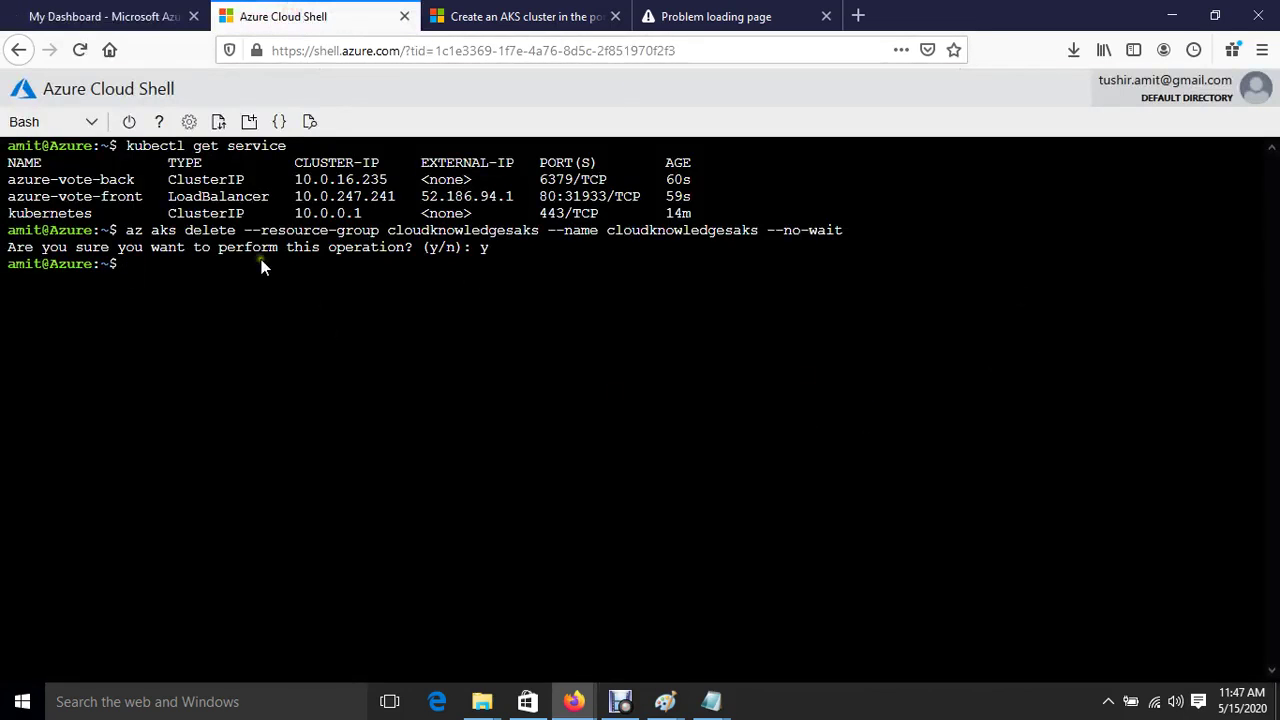
left_click(88, 16)
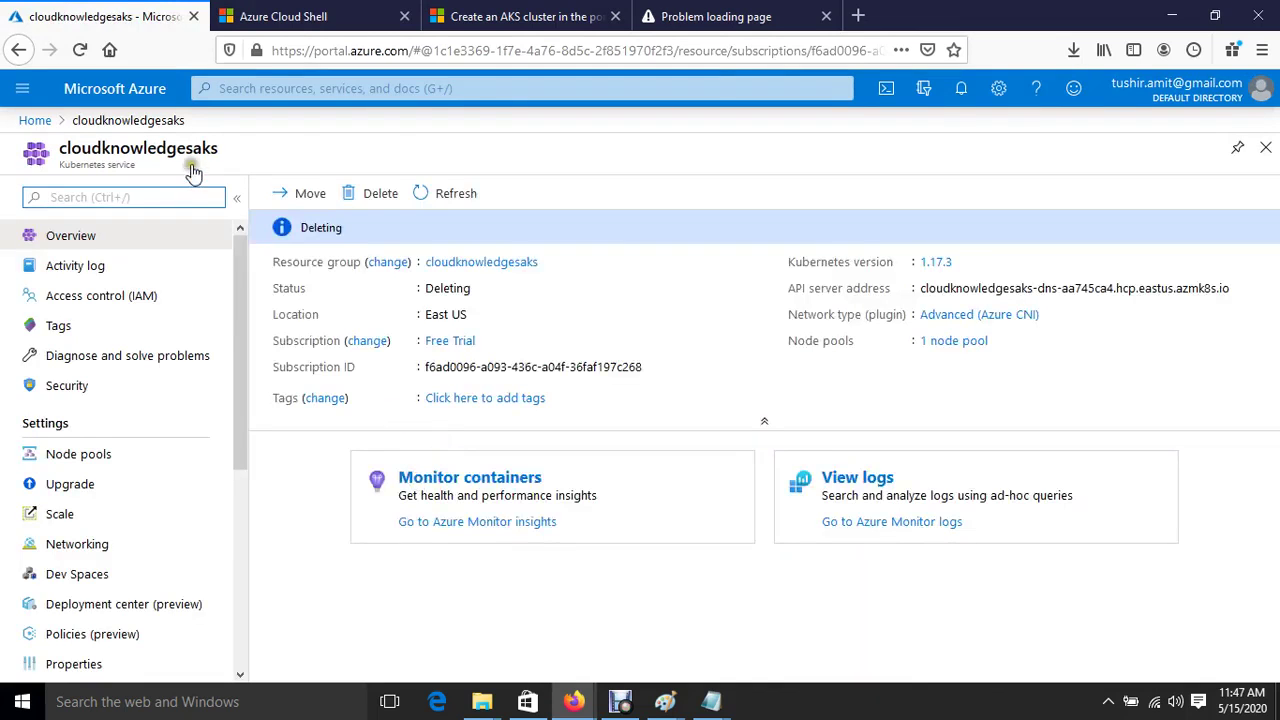
left_click(427, 185)
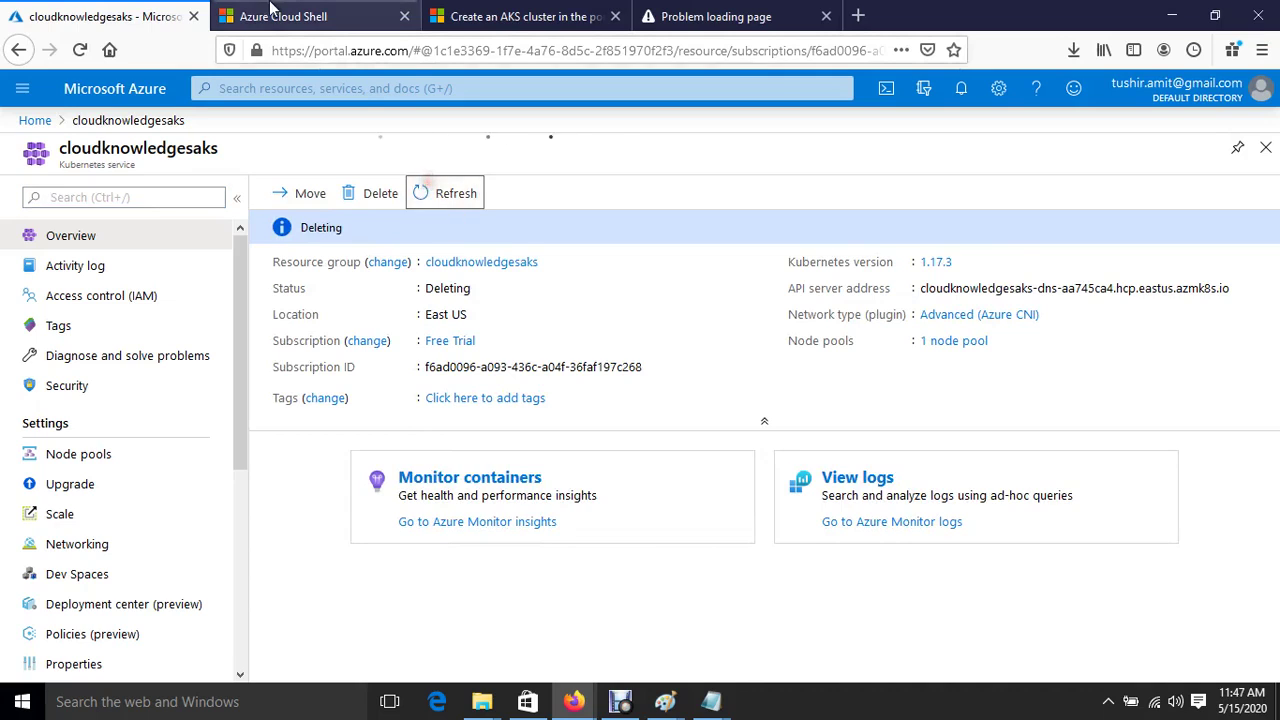
left_click(272, 10)
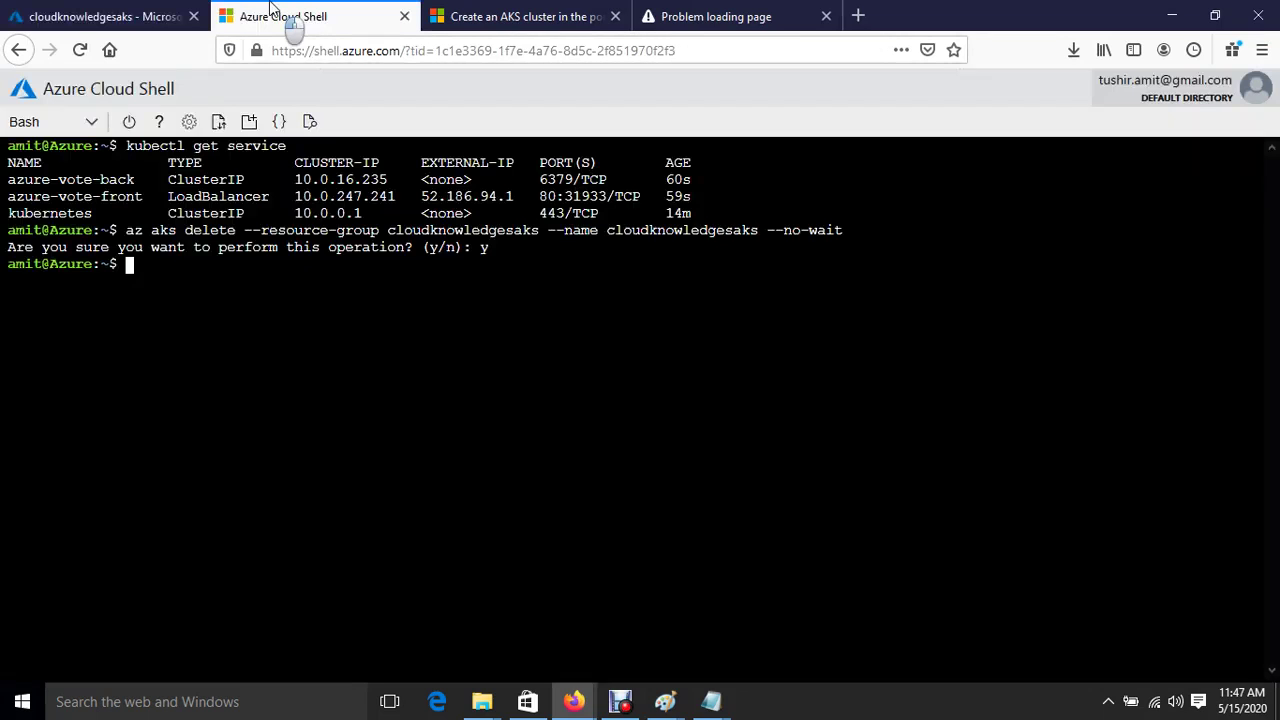
left_click(131, 18)
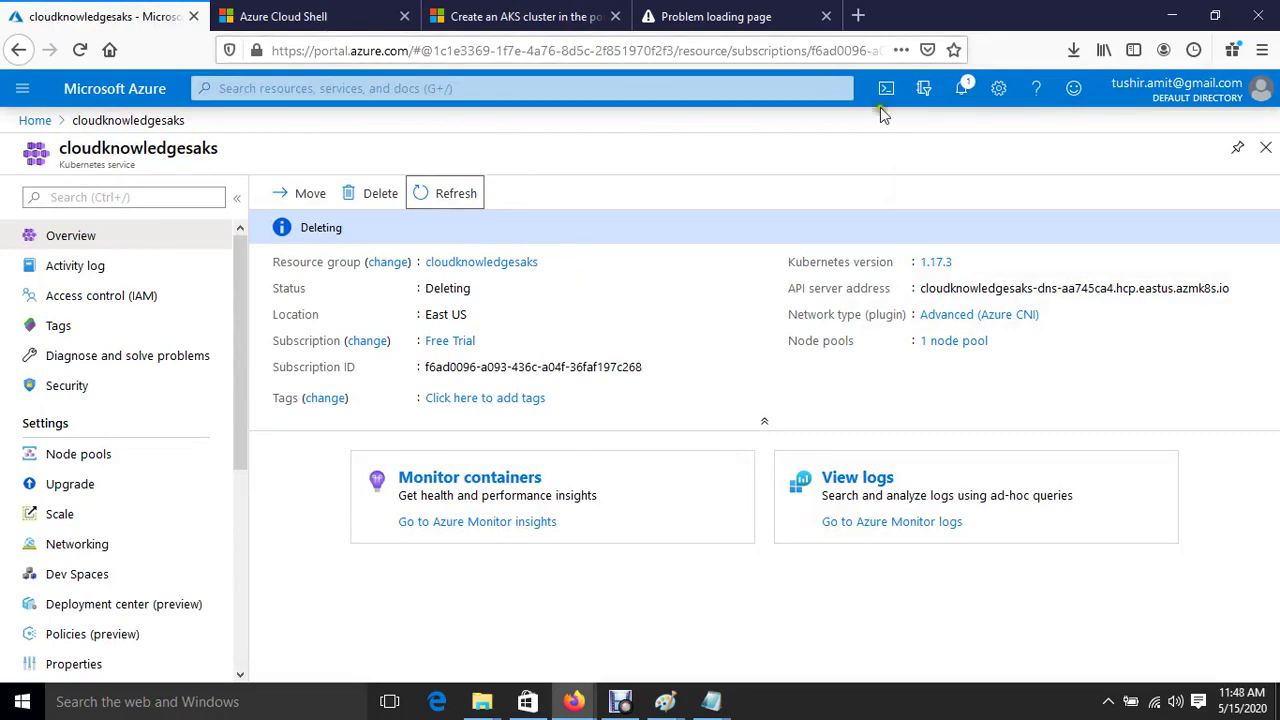
View the Deployment center (preview) page of the cloudknowledgesaks cluster
key("super+r")
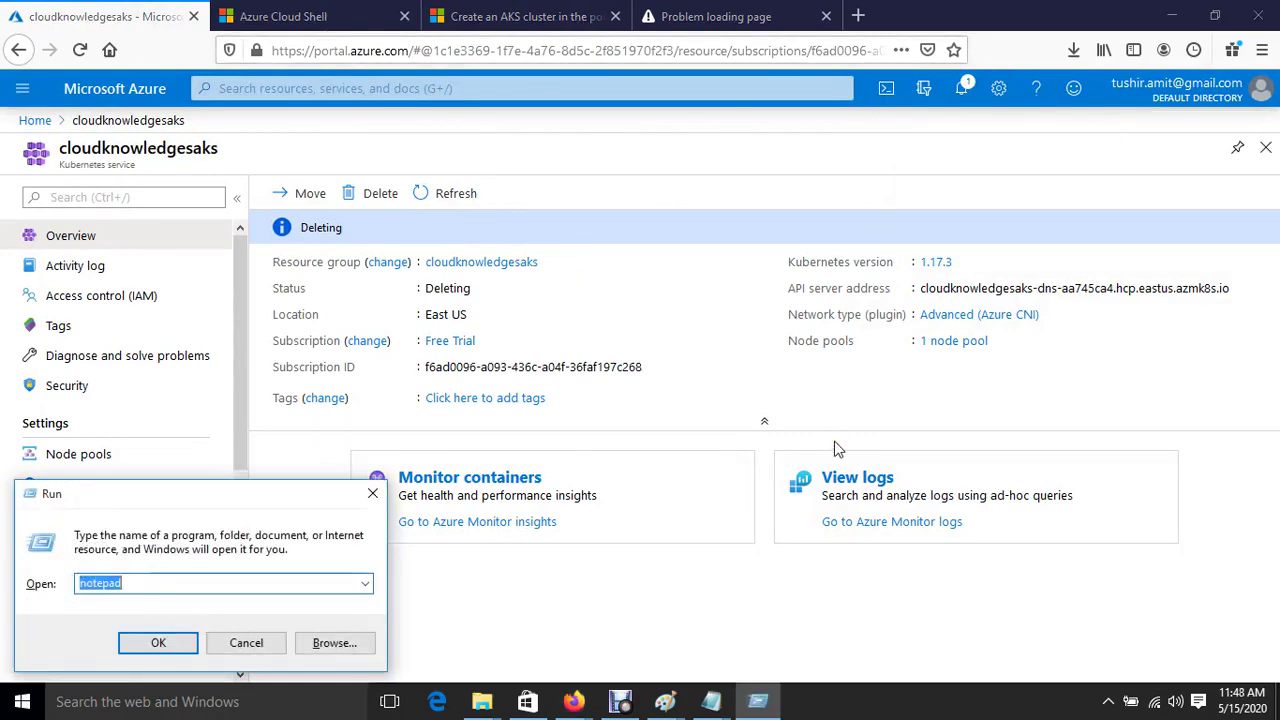
left_click(373, 494)
scroll(84, 484, "down", 5)
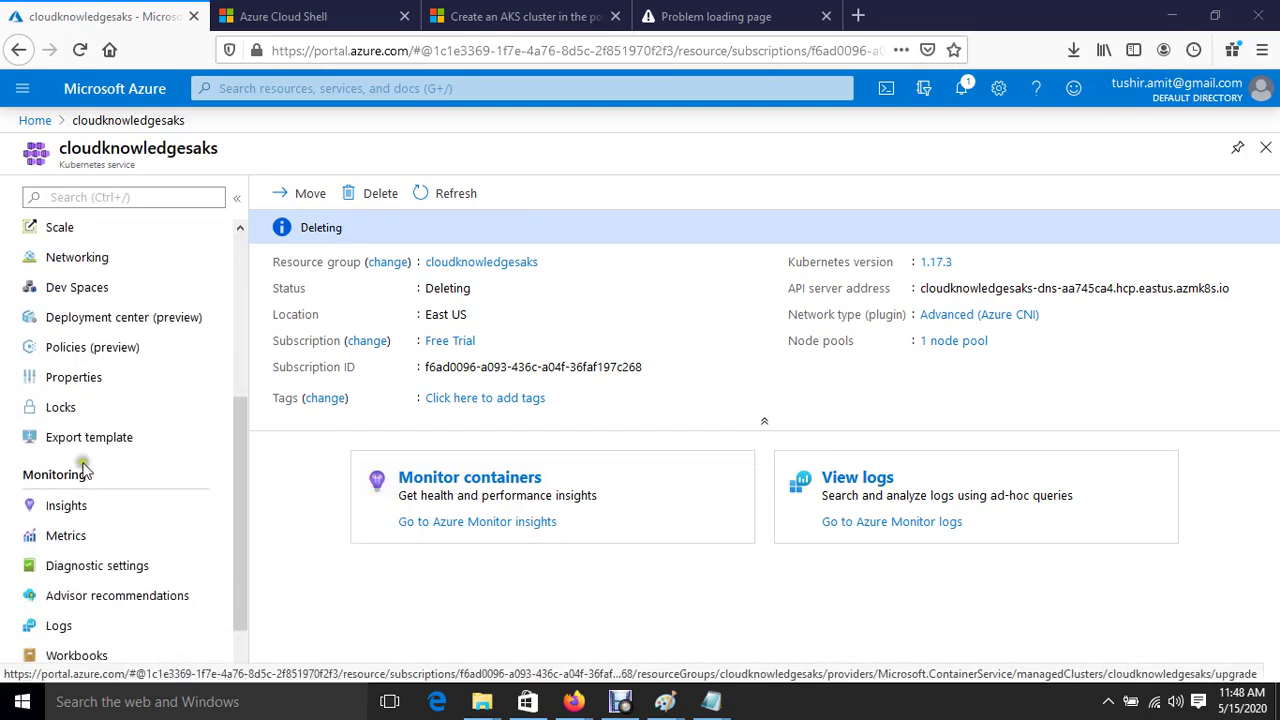
left_click(75, 317)
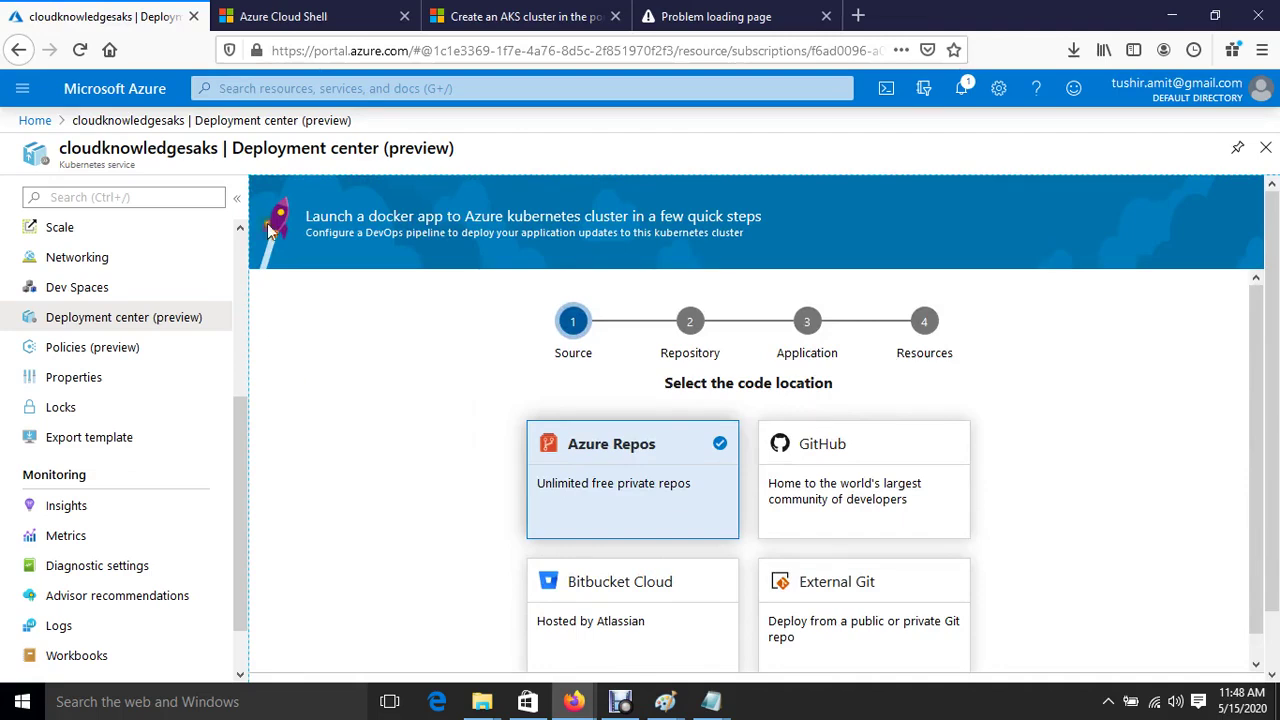
left_click(286, 17)
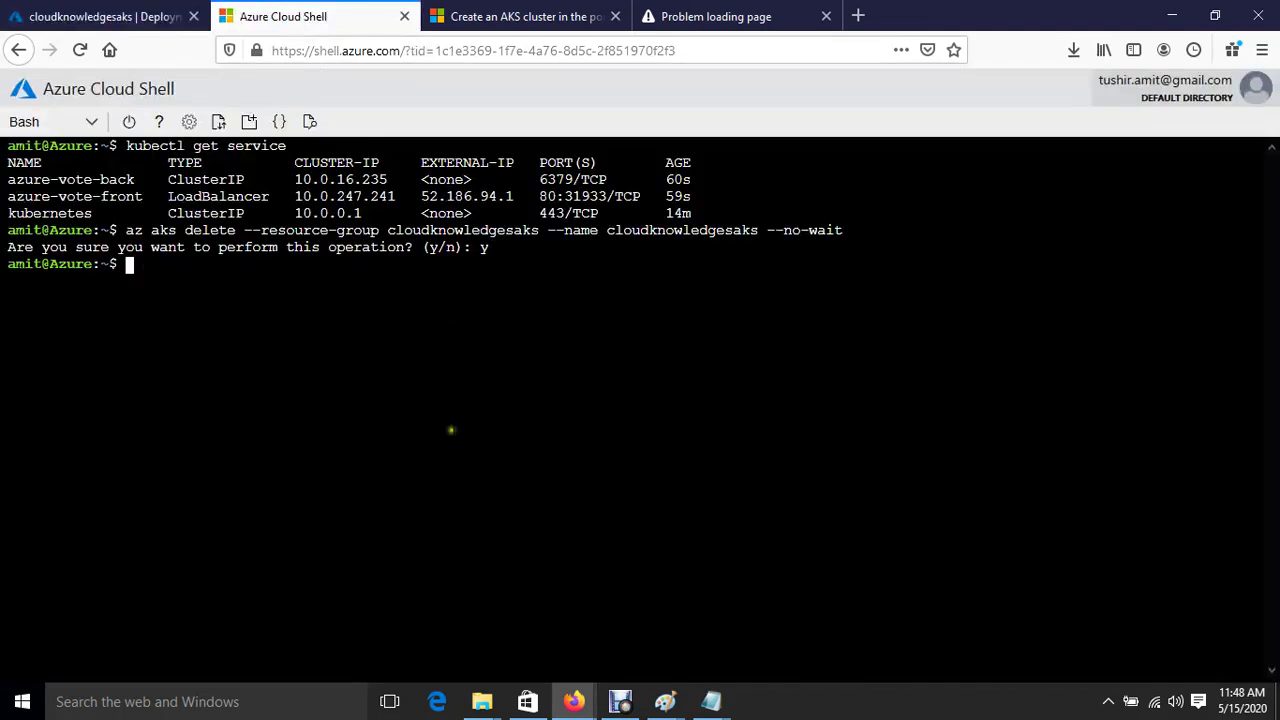
left_click(617, 705)
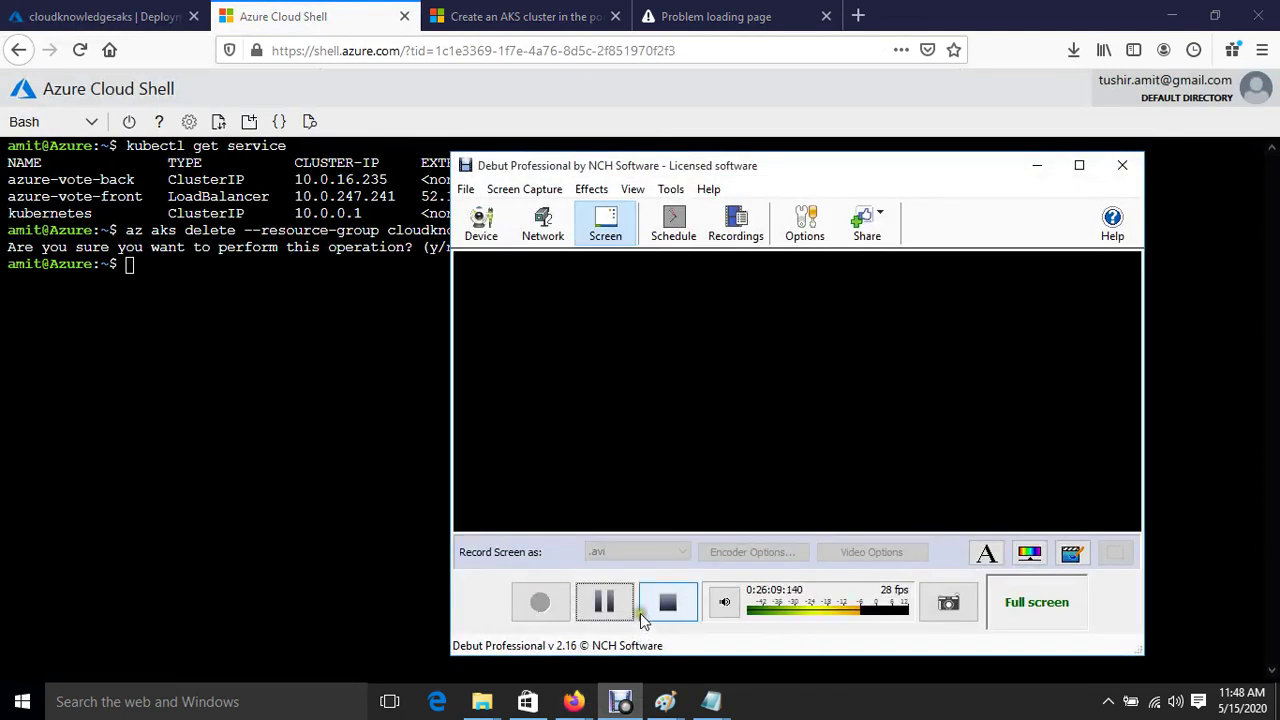